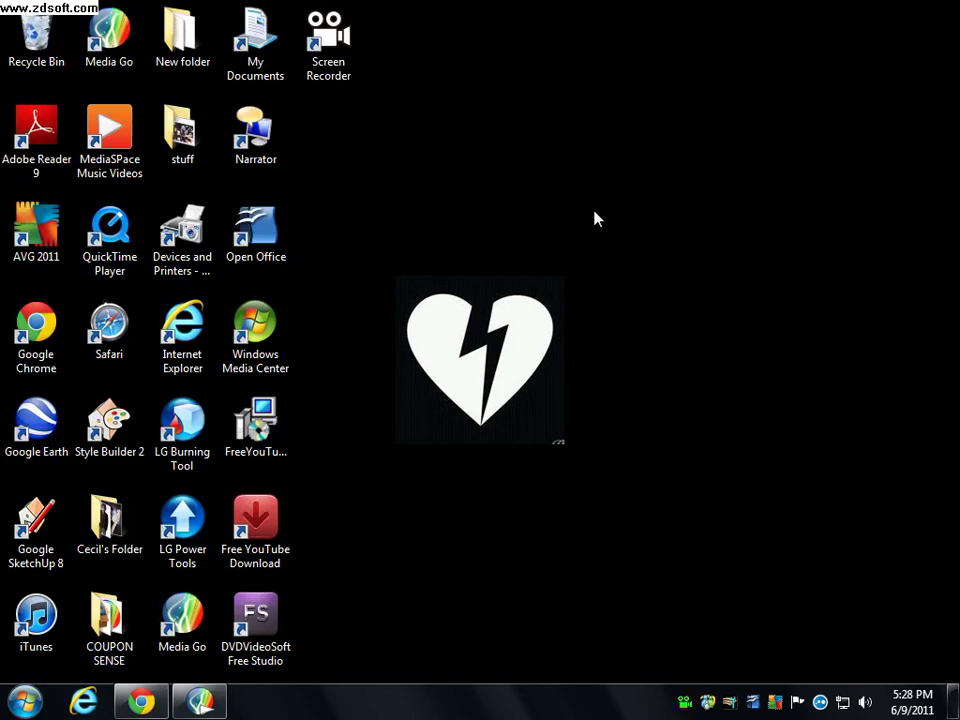
{"action": "type", "text": "hio tim"}
{"action": "key", "text": "BackSpace"}
{"action": "key", "text": "BackSpace"}
{"action": "key", "text": "BackSpace"}
{"action": "key", "text": "BackSpace"}
{"action": "key", "text": "BackSpace"}
{"action": "key", "text": "BackSpace"}
{"action": "key", "text": "BackSpace"}
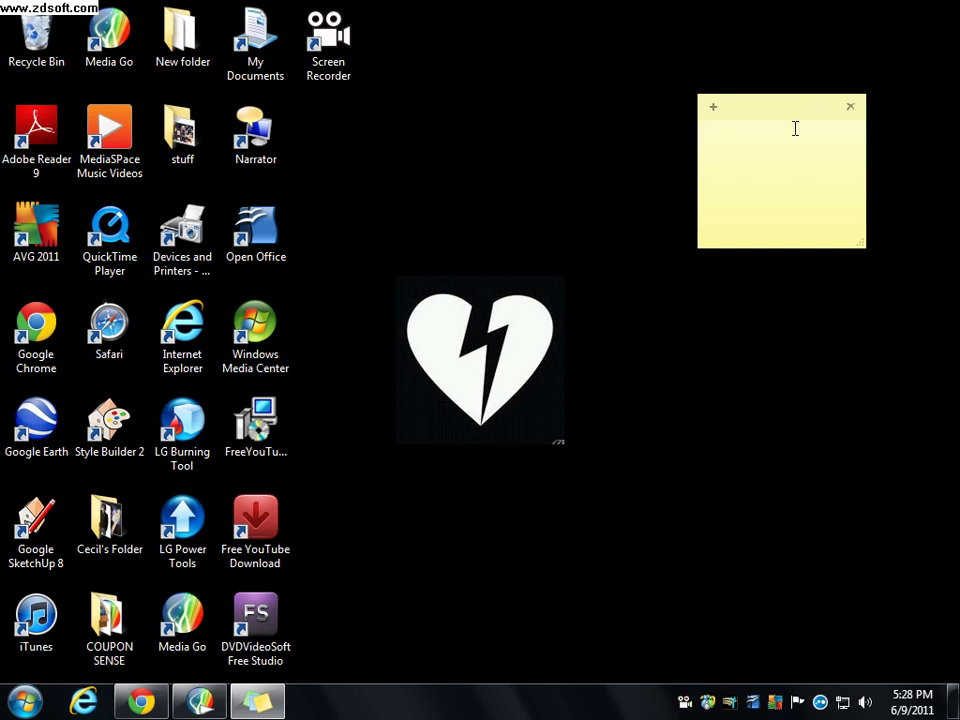
Write "hi im going to teach you how to download music video for yourtube to a psp or on your computer it easy" on the sticky note.
{"action": "type", "text": "hi im going to teach "}
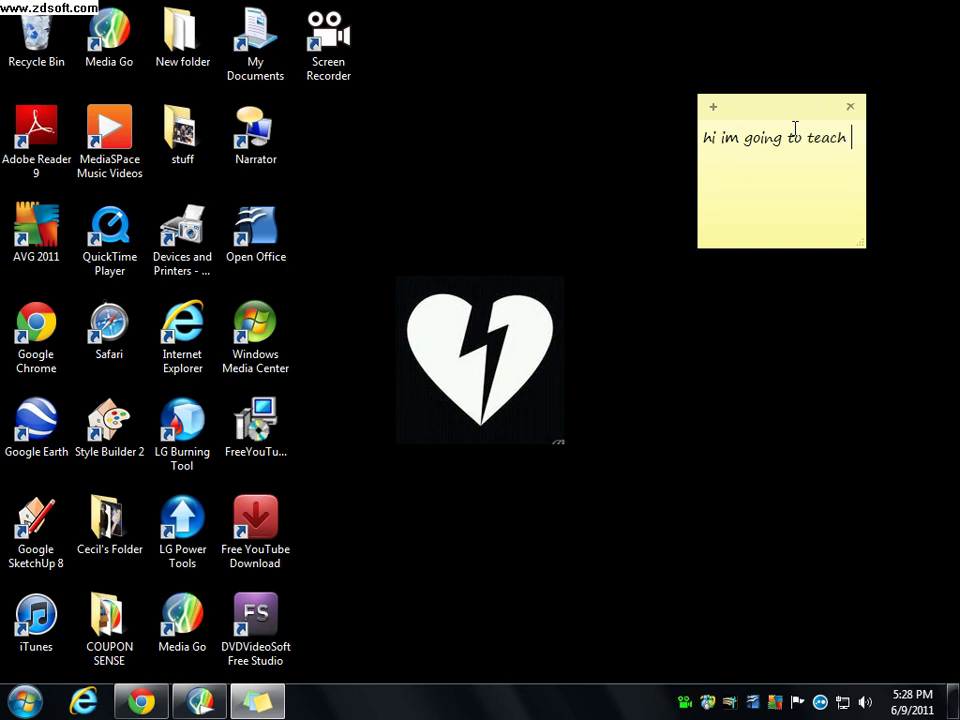
{"action": "type", "text": "you how to download "}
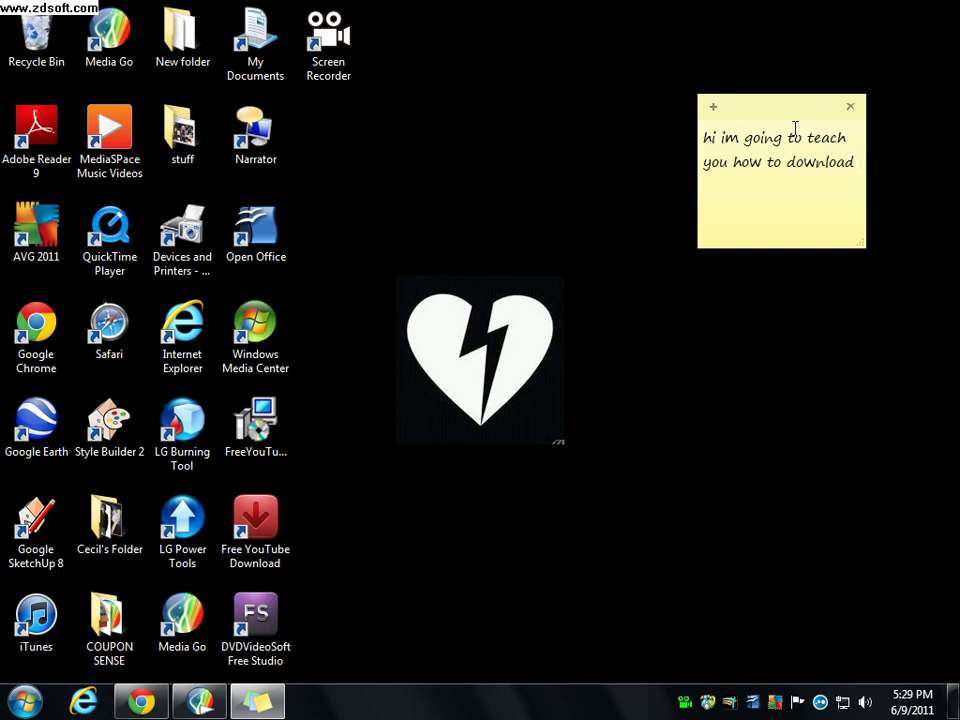
{"action": "type", "text": "music video"}
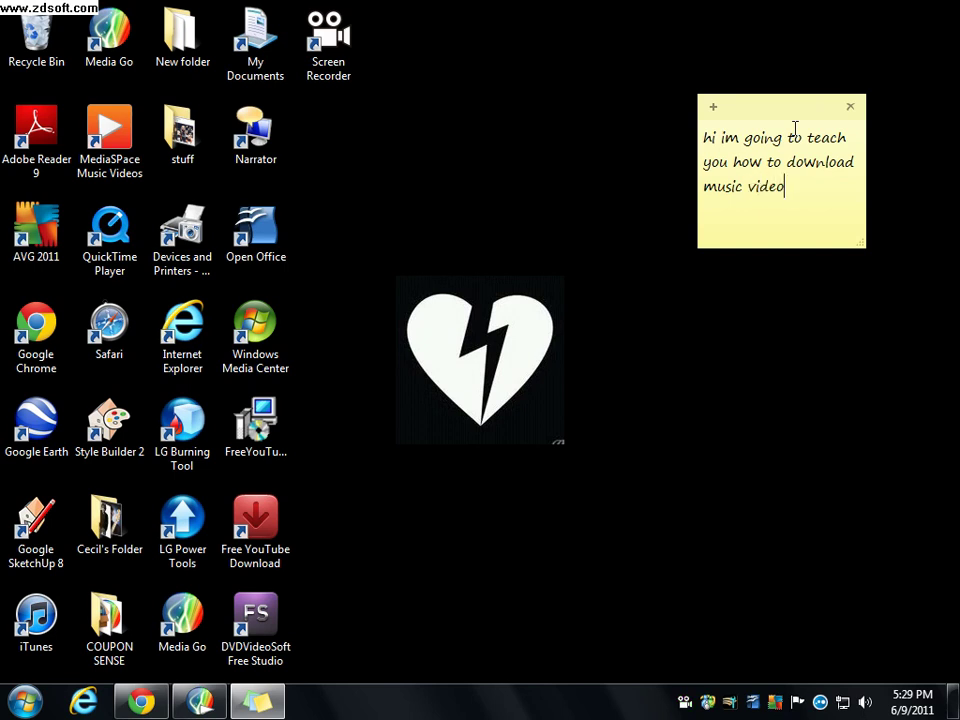
{"action": "type", "text": " for yourtube to"}
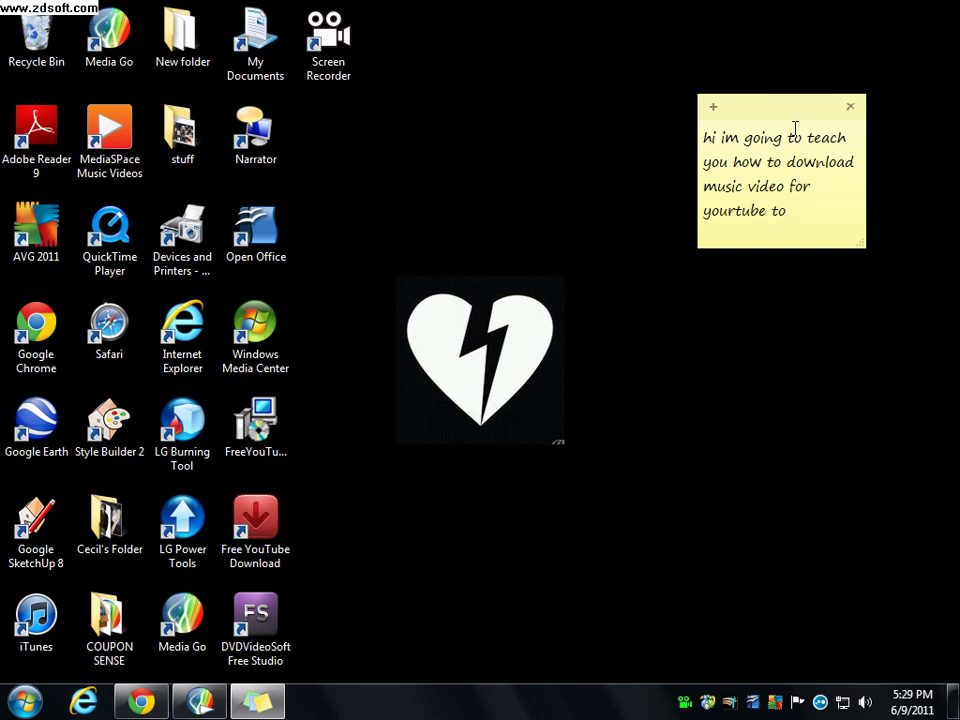
{"action": "type", "text": " a psp or on your computer"}
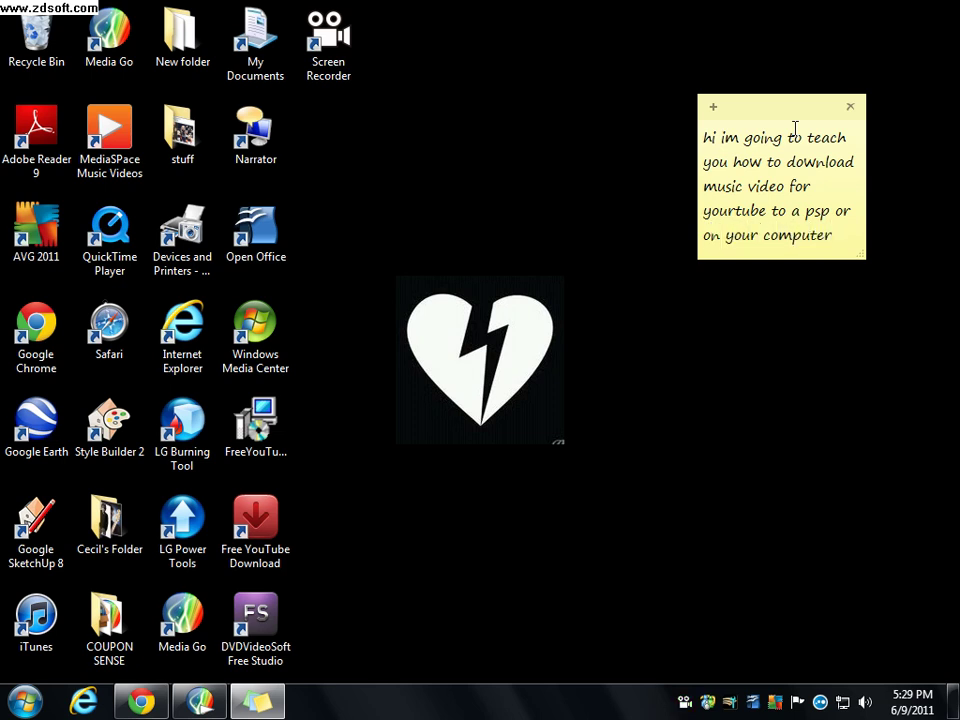
{"action": "type", "text": " it easy"}
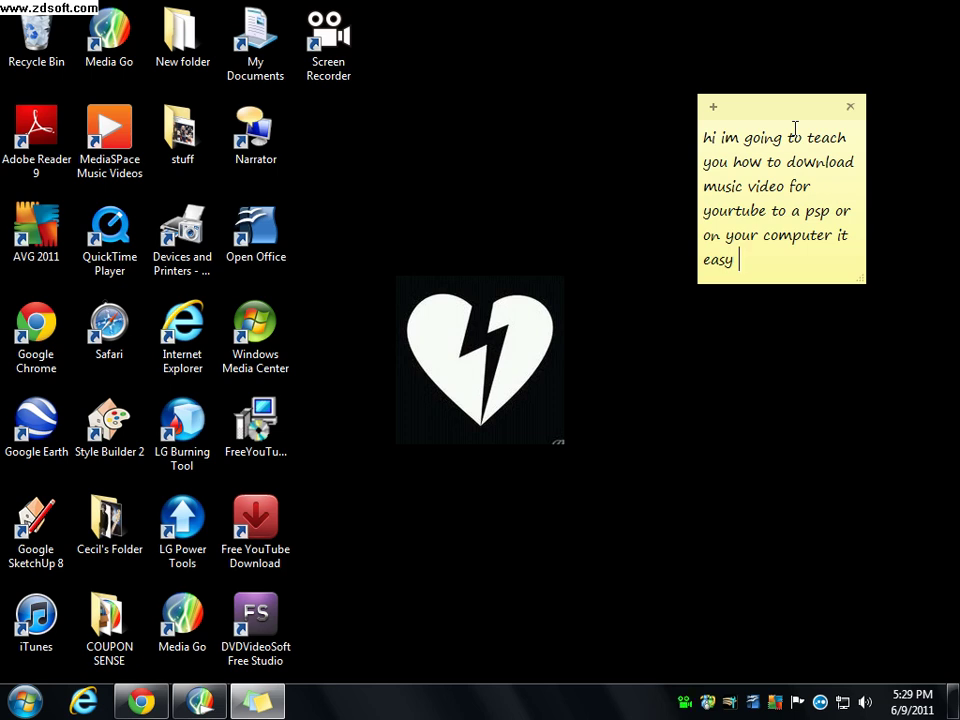
Replace the sticky note's text with "it for window 7 if you have media go that helps thjat how i do".
{"action": "key", "text": "BackSpace"}
{"action": "key", "text": "BackSpace"}
{"action": "key", "text": "BackSpace"}
{"action": "key", "text": "BackSpace"}
{"action": "key", "text": "BackSpace"}
{"action": "key", "text": "BackSpace"}
{"action": "key", "text": "BackSpace"}
{"action": "key", "text": "BackSpace"}
{"action": "key", "text": "BackSpace"}
{"action": "key", "text": "BackSpace"}
{"action": "key", "text": "BackSpace"}
{"action": "key", "text": "BackSpace"}
{"action": "key", "text": "BackSpace"}
{"action": "key", "text": "BackSpace"}
{"action": "key", "text": "BackSpace"}
{"action": "key", "text": "BackSpace"}
{"action": "key", "text": "BackSpace"}
{"action": "key", "text": "BackSpace"}
{"action": "key", "text": "BackSpace"}
{"action": "key", "text": "BackSpace"}
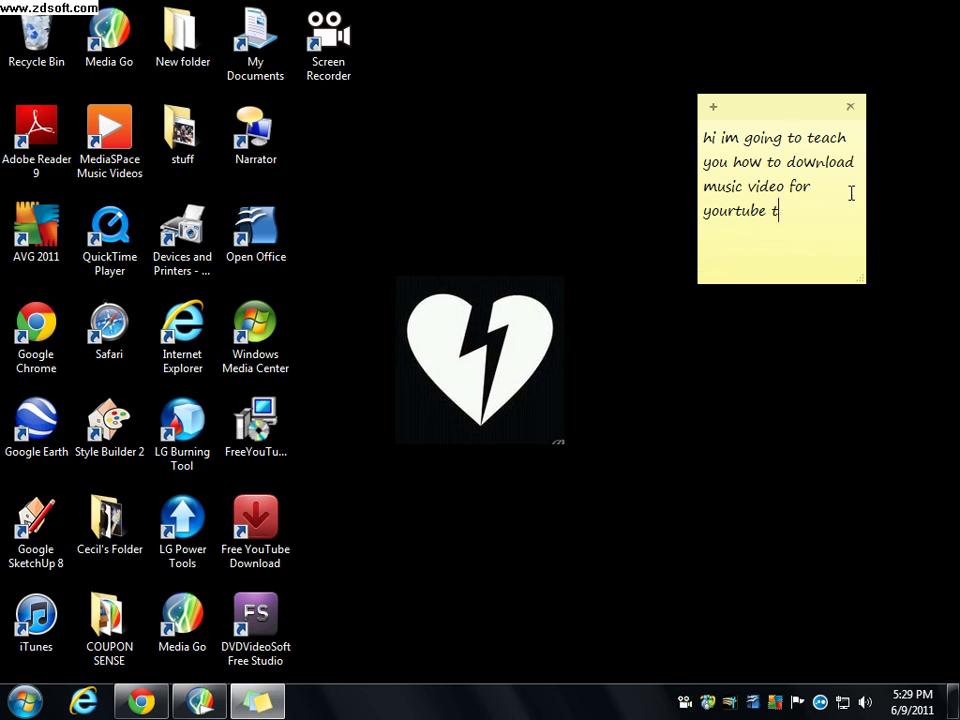
{"action": "key", "text": "BackSpace"}
{"action": "key", "text": "BackSpace"}
{"action": "key", "text": "BackSpace"}
{"action": "key", "text": "BackSpace"}
{"action": "key", "text": "BackSpace"}
{"action": "key", "text": "BackSpace"}
{"action": "key", "text": "BackSpace"}
{"action": "key", "text": "BackSpace"}
{"action": "key", "text": "BackSpace"}
{"action": "key", "text": "BackSpace"}
{"action": "key", "text": "BackSpace"}
{"action": "key", "text": "BackSpace"}
{"action": "key", "text": "BackSpace"}
{"action": "key", "text": "BackSpace"}
{"action": "key", "text": "BackSpace"}
{"action": "key", "text": "BackSpace"}
{"action": "key", "text": "BackSpace"}
{"action": "key", "text": "BackSpace"}
{"action": "key", "text": "BackSpace"}
{"action": "key", "text": "BackSpace"}
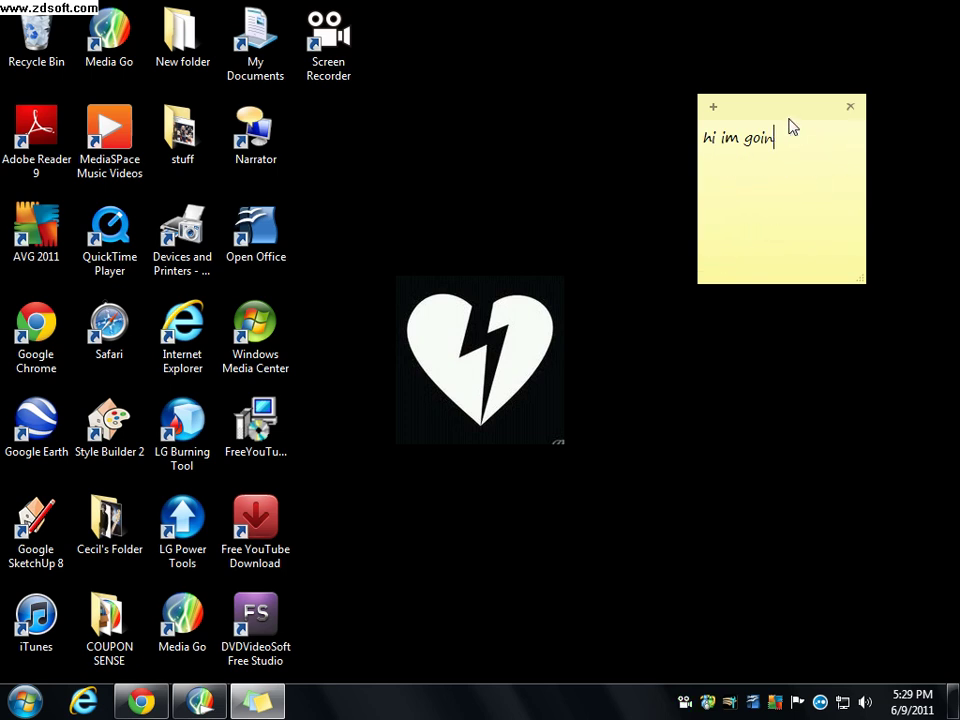
{"action": "type", "text": "it for Window "}
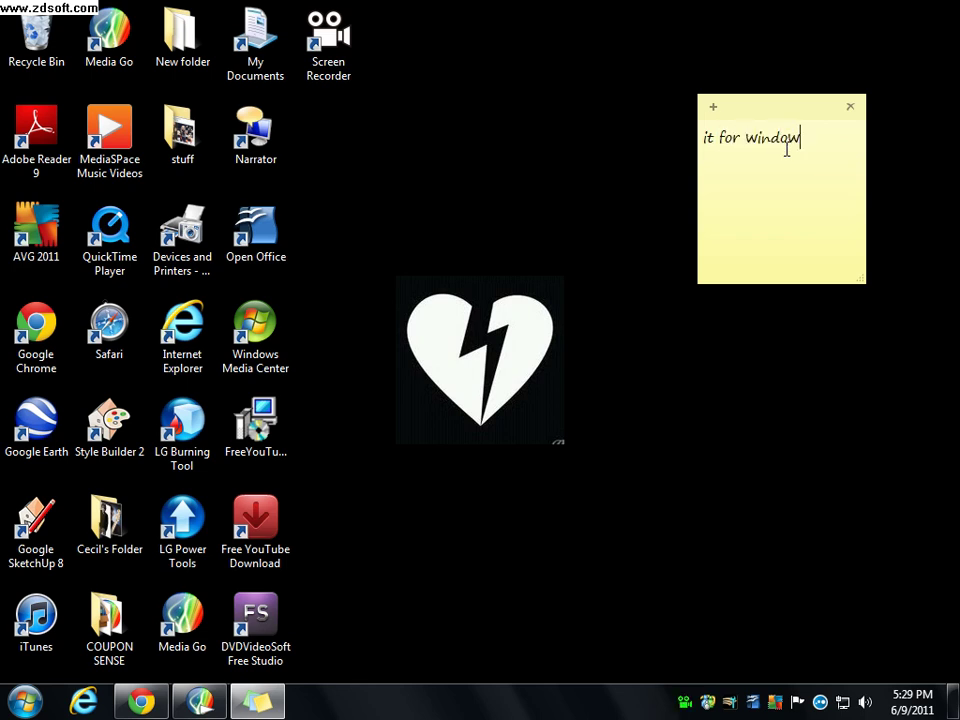
{"action": "type", "text": "7 if you have me"}
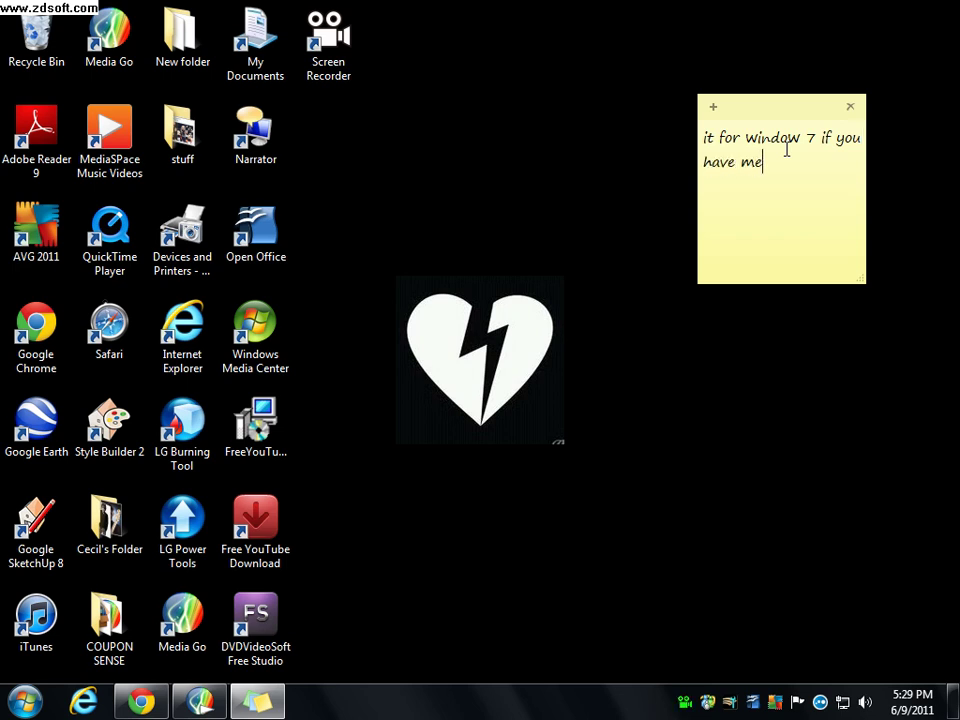
{"action": "type", "text": "dia go that"}
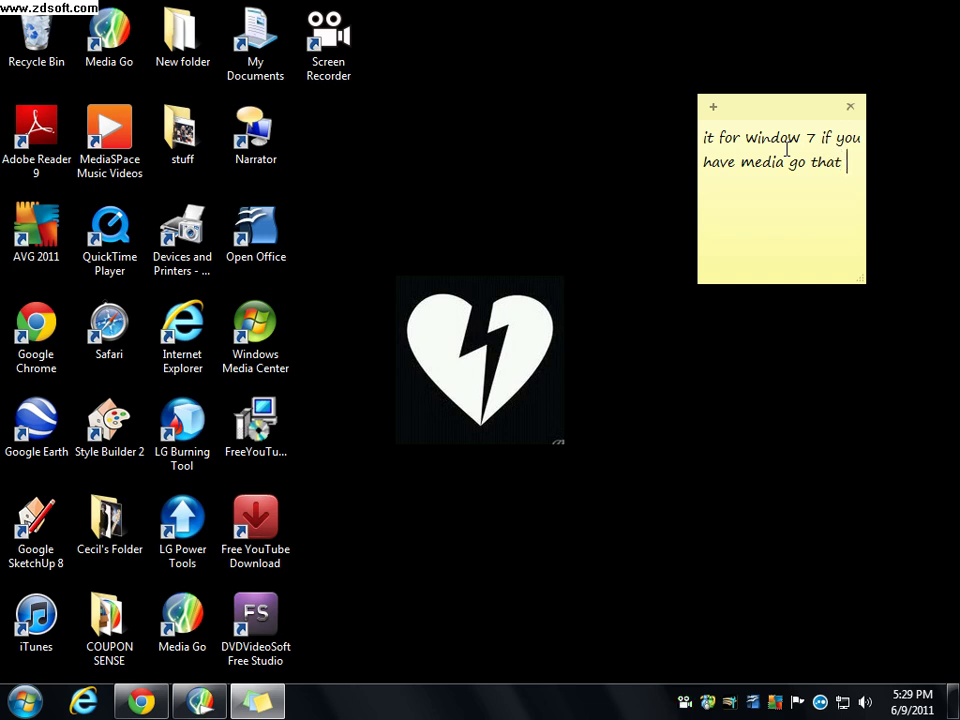
{"action": "type", "text": " helps thjat"}
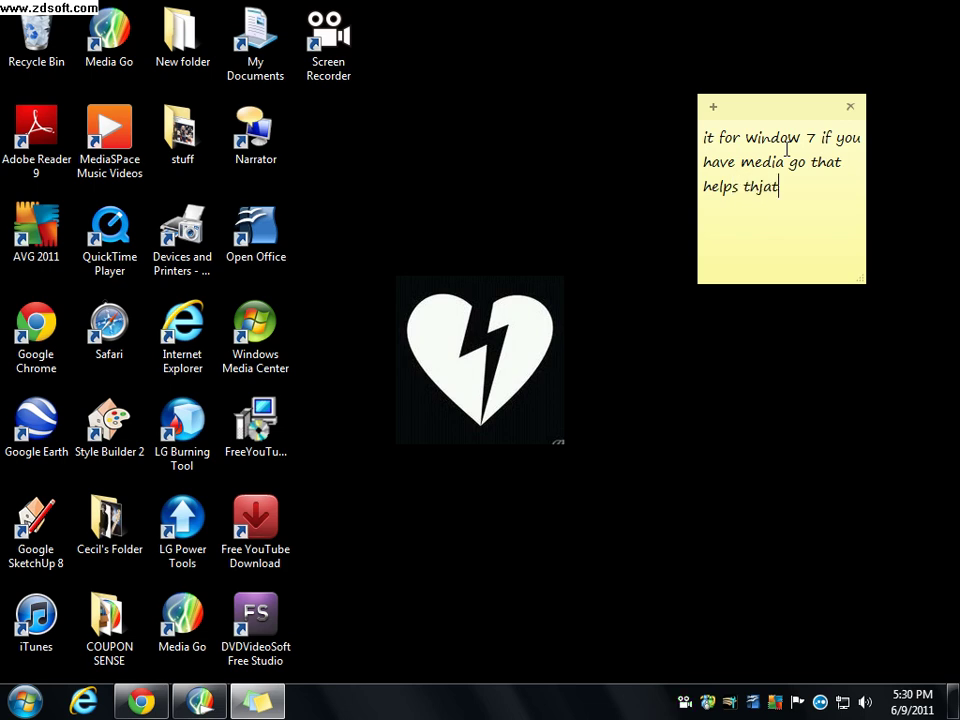
{"action": "type", "text": " how i do"}
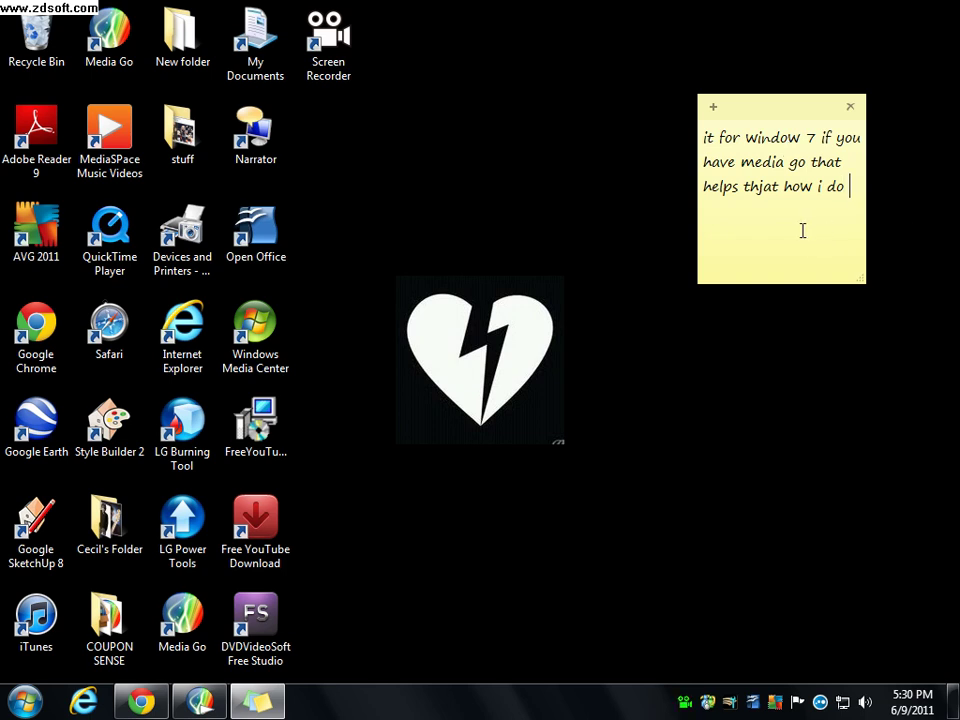
Clear all the text from the sticky note and return to the desktop.
{"action": "key", "text": "BackSpace"}
{"action": "key", "text": "BackSpace"}
{"action": "key", "text": "BackSpace"}
{"action": "key", "text": "BackSpace"}
{"action": "key", "text": "BackSpace"}
{"action": "key", "text": "BackSpace"}
{"action": "key", "text": "BackSpace"}
{"action": "key", "text": "BackSpace"}
{"action": "key", "text": "BackSpace"}
{"action": "key", "text": "BackSpace"}
{"action": "key", "text": "BackSpace"}
{"action": "key", "text": "BackSpace"}
{"action": "key", "text": "BackSpace"}
{"action": "key", "text": "BackSpace"}
{"action": "key", "text": "BackSpace"}
{"action": "key", "text": "BackSpace"}
{"action": "key", "text": "BackSpace"}
{"action": "key", "text": "BackSpace"}
{"action": "key", "text": "BackSpace"}
{"action": "key", "text": "BackSpace"}
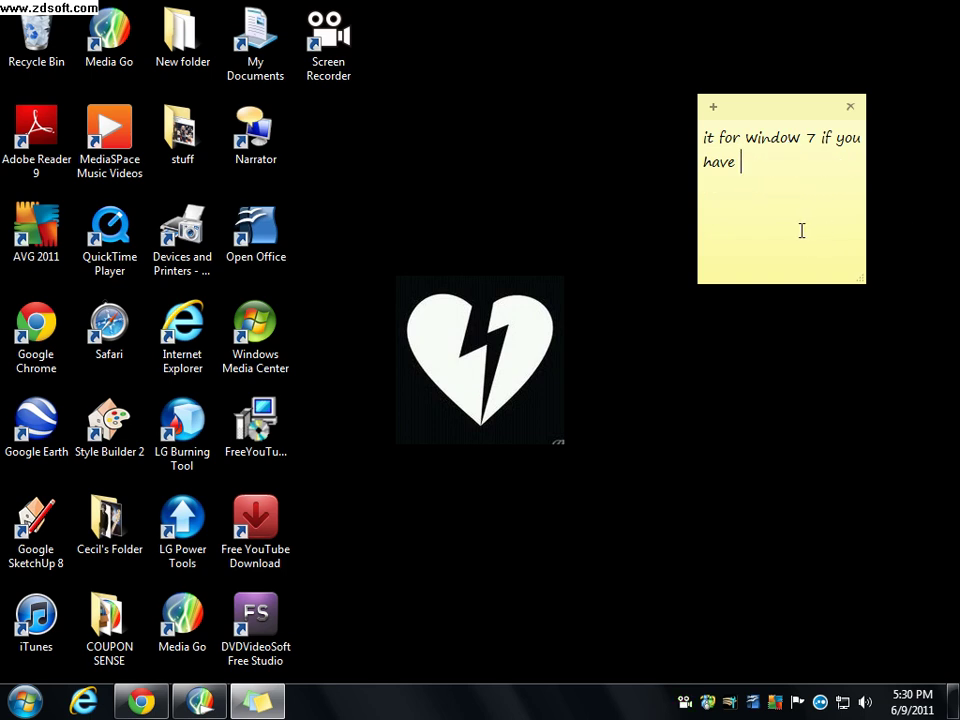
{"action": "key", "text": "BackSpace"}
{"action": "key", "text": "BackSpace"}
{"action": "key", "text": "BackSpace"}
{"action": "key", "text": "BackSpace"}
{"action": "key", "text": "BackSpace"}
{"action": "key", "text": "BackSpace"}
{"action": "key", "text": "BackSpace"}
{"action": "key", "text": "BackSpace"}
{"action": "key", "text": "BackSpace"}
{"action": "key", "text": "BackSpace"}
{"action": "key", "text": "BackSpace"}
{"action": "left_click", "coordinate": [532, 500]}
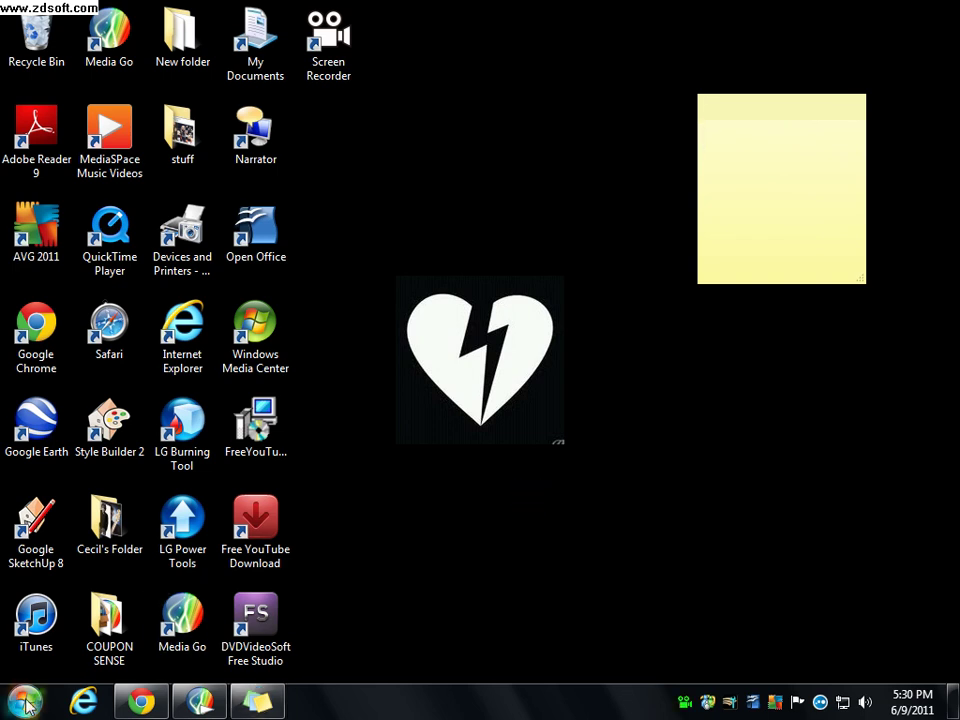
Switch to Media Go and look through the video clips in the library.
{"action": "double_click", "coordinate": [193, 640]}
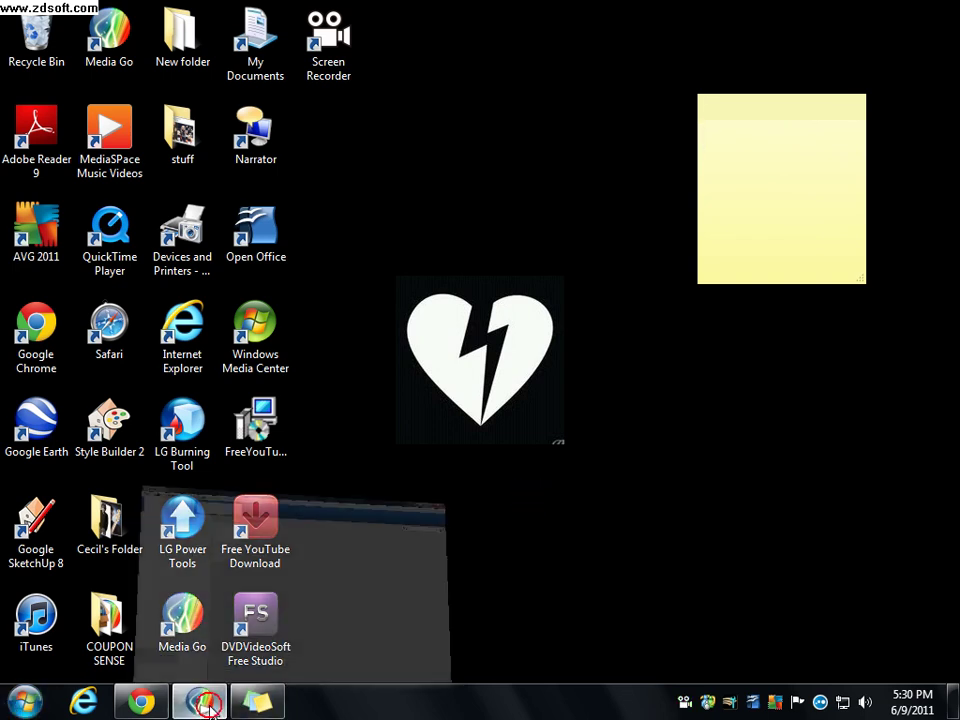
{"action": "left_click", "coordinate": [40, 150]}
{"action": "left_click", "coordinate": [62, 173]}
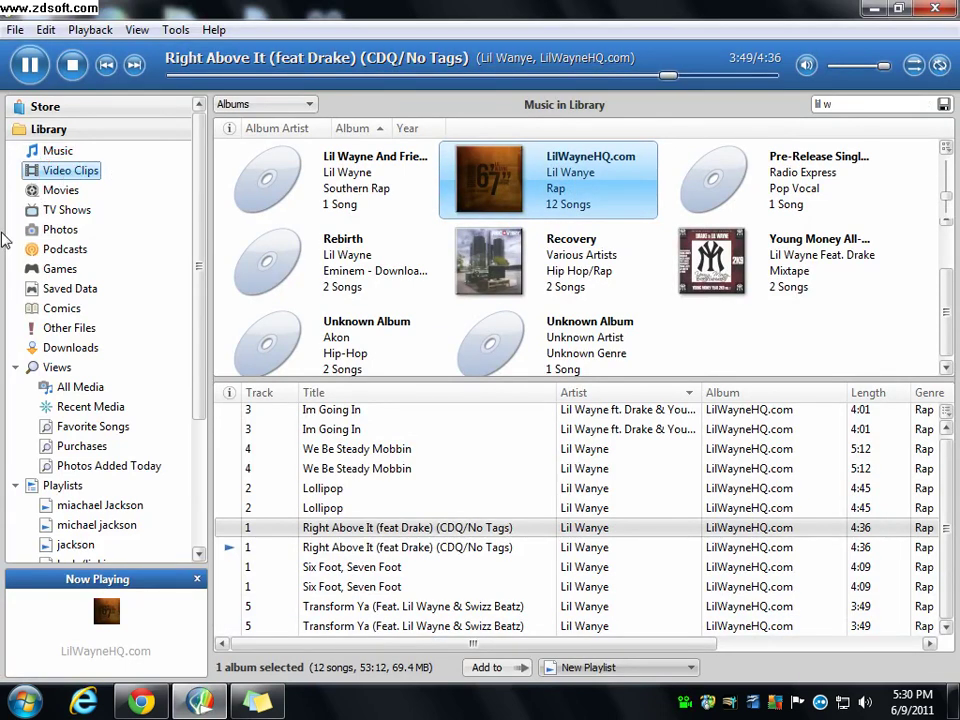
{"action": "scroll", "coordinate": [722, 441], "scroll_direction": "down", "scroll_amount": 1}
{"action": "scroll", "coordinate": [722, 441], "scroll_direction": "down", "scroll_amount": 15}
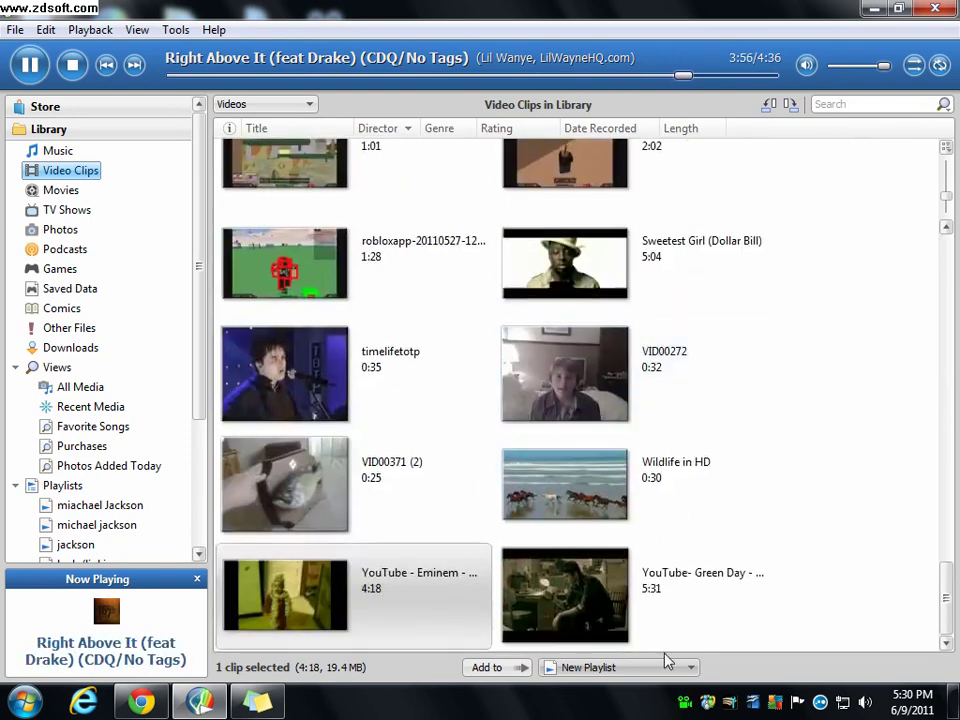
{"action": "scroll", "coordinate": [638, 618], "scroll_direction": "up", "scroll_amount": 3}
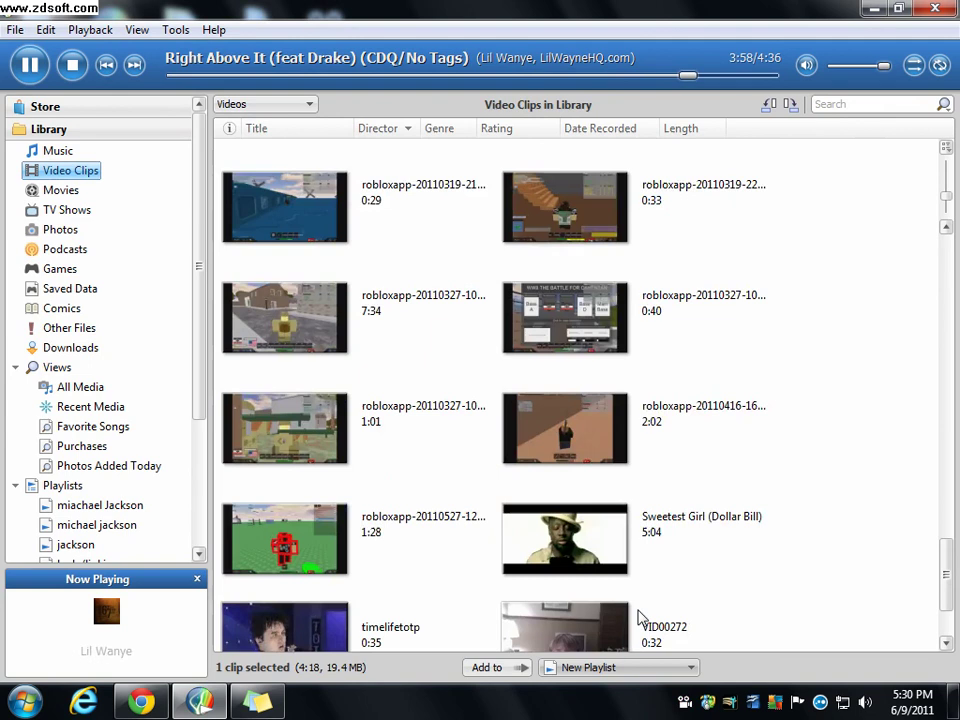
{"action": "scroll", "coordinate": [300, 471], "scroll_direction": "up", "scroll_amount": 6}
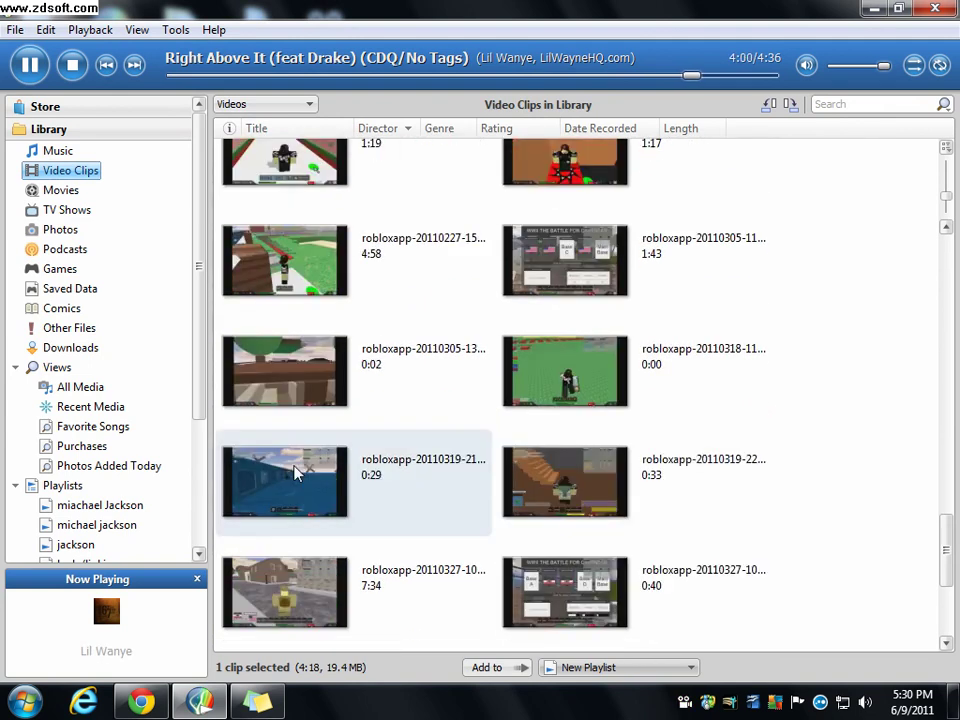
Bring up the sticky note and write "i download this" on it.
{"action": "left_click", "coordinate": [257, 702]}
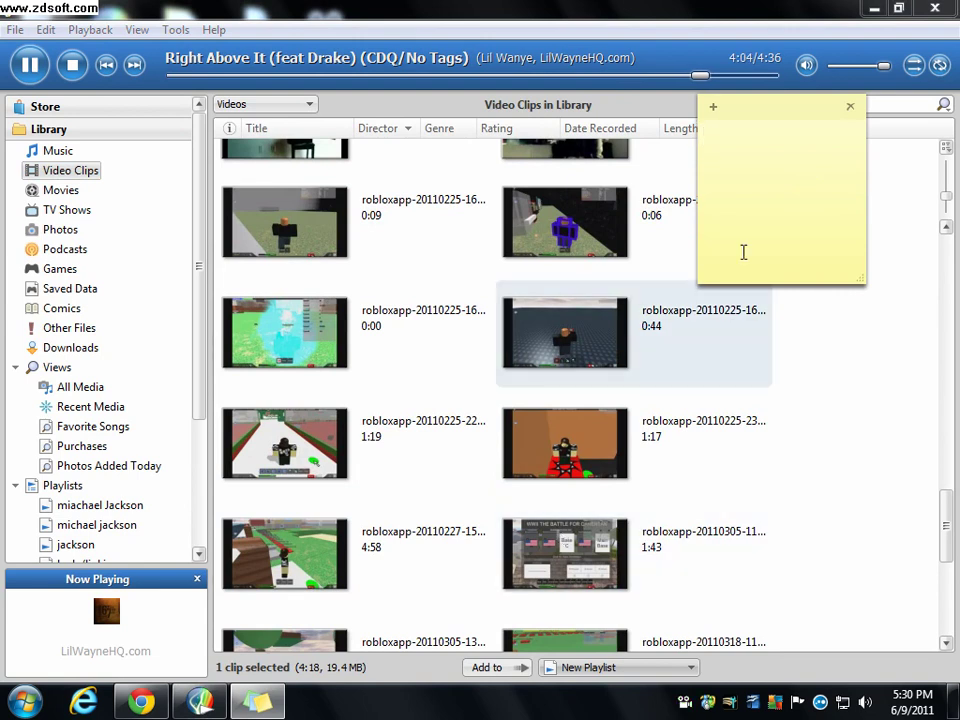
{"action": "type", "text": "i dowal"}
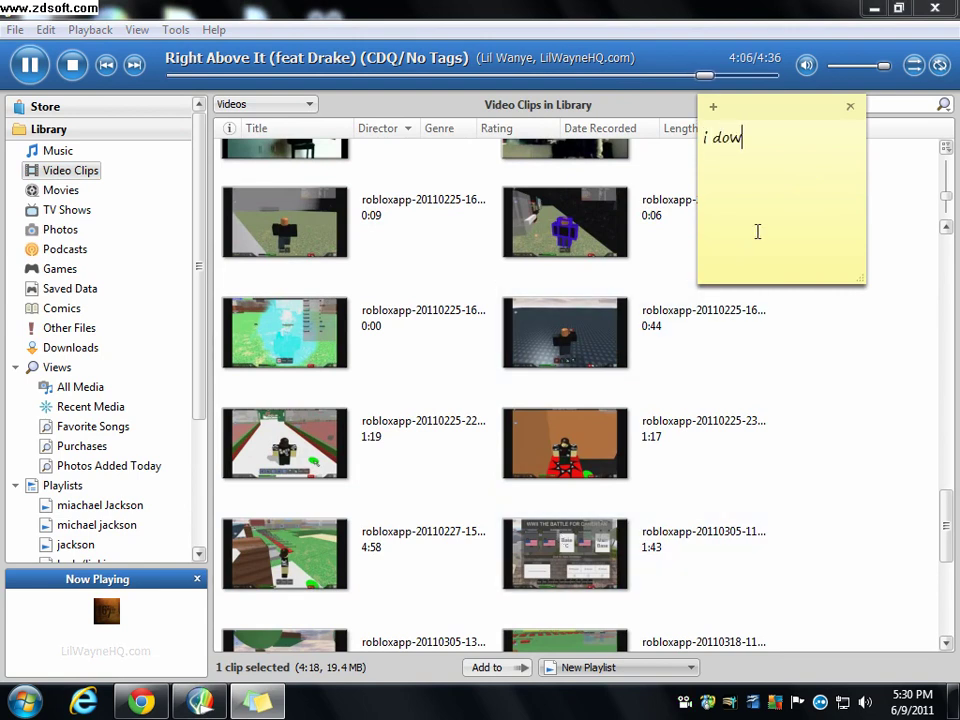
{"action": "key", "text": "BackSpace"}
{"action": "key", "text": "BackSpace"}
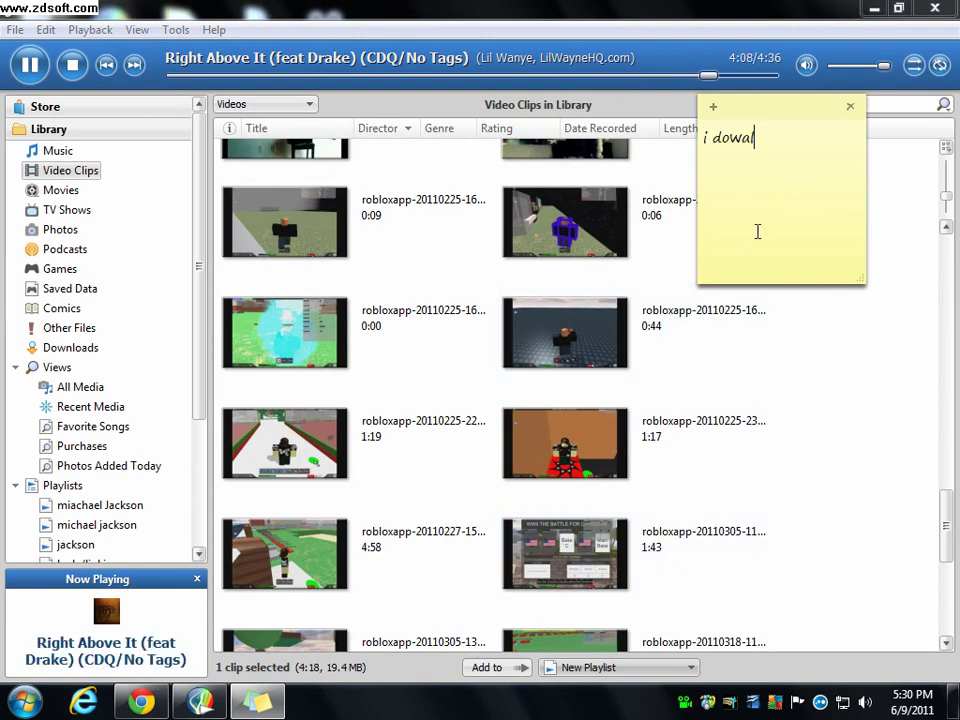
{"action": "type", "text": "nl"}
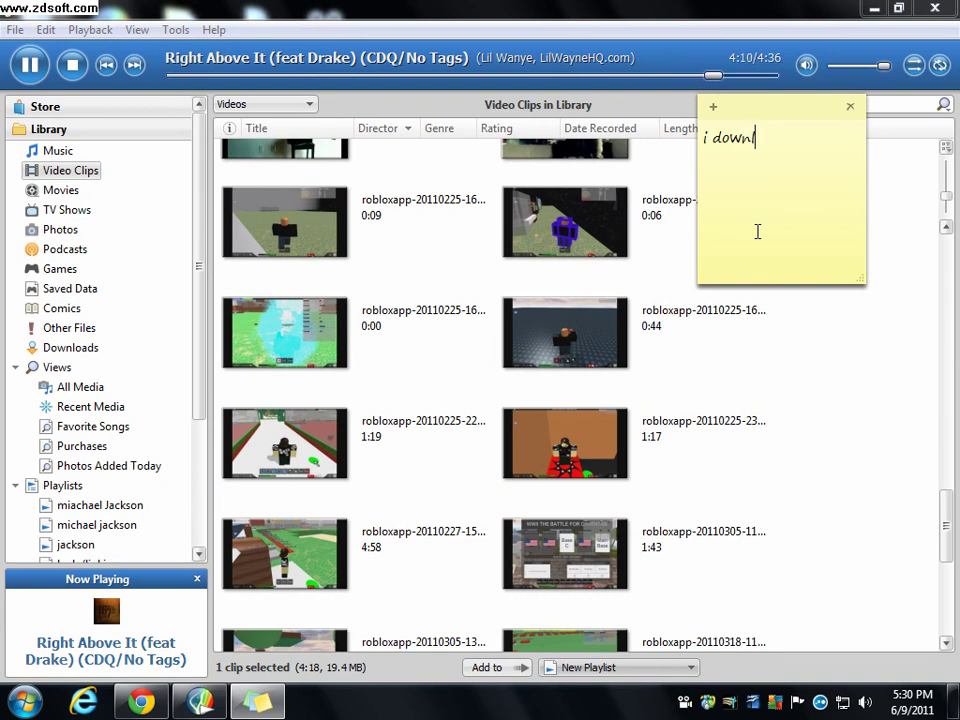
{"action": "type", "text": "oad this"}
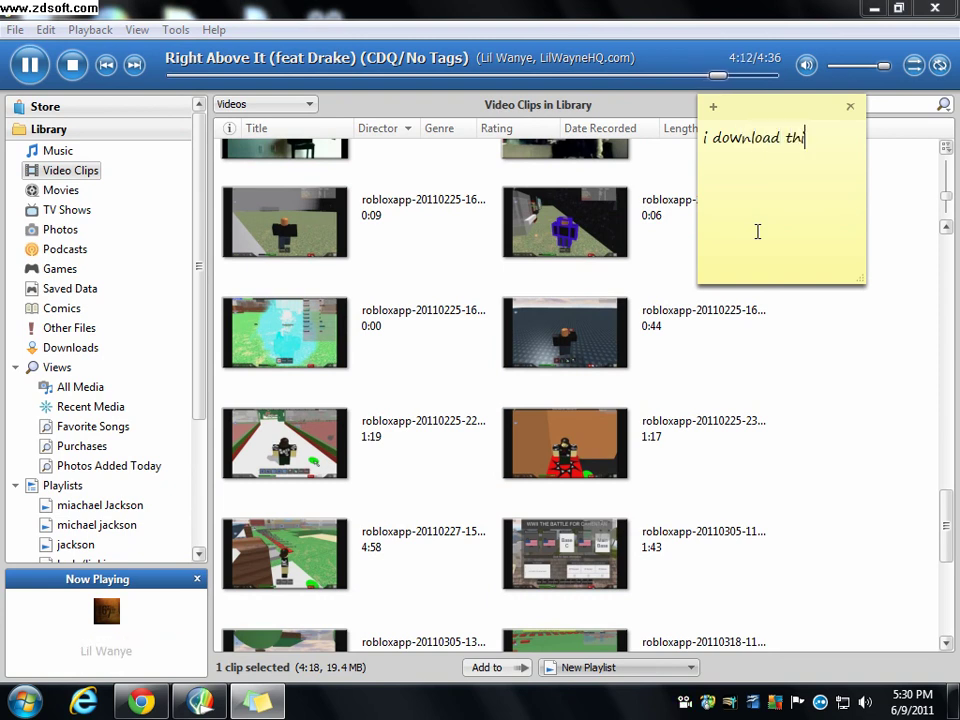
Look through the Media Go video clips from the end back to the beginning and minimize the program.
{"action": "left_click_drag", "start_coordinate": [945, 510], "coordinate": [950, 595]}
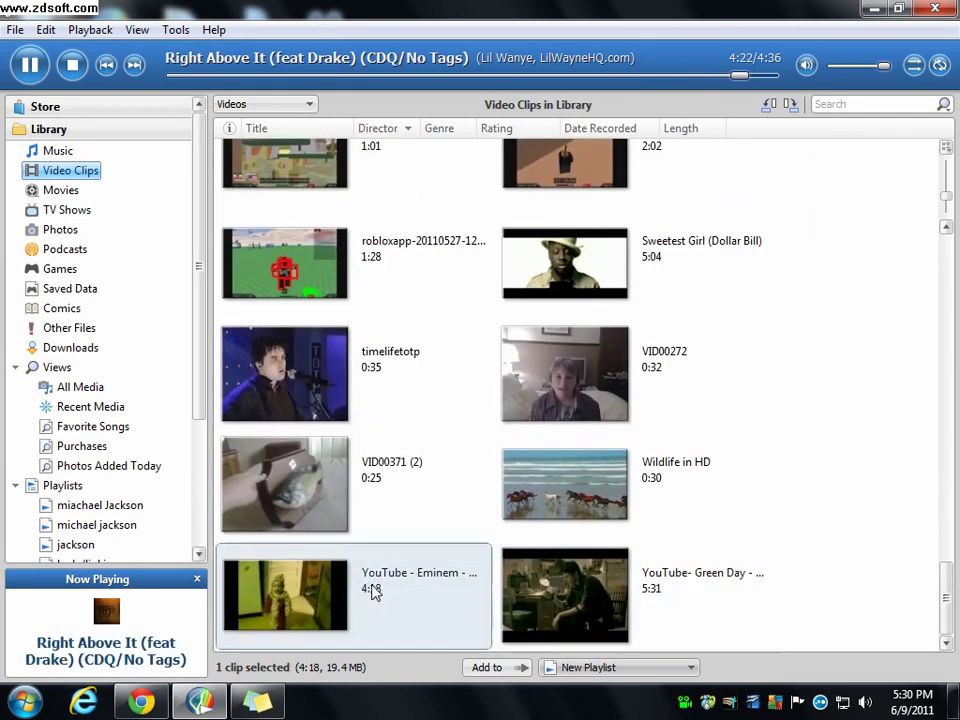
{"action": "scroll", "coordinate": [508, 563], "scroll_direction": "up", "scroll_amount": 2}
{"action": "scroll", "coordinate": [688, 459], "scroll_direction": "up", "scroll_amount": 15}
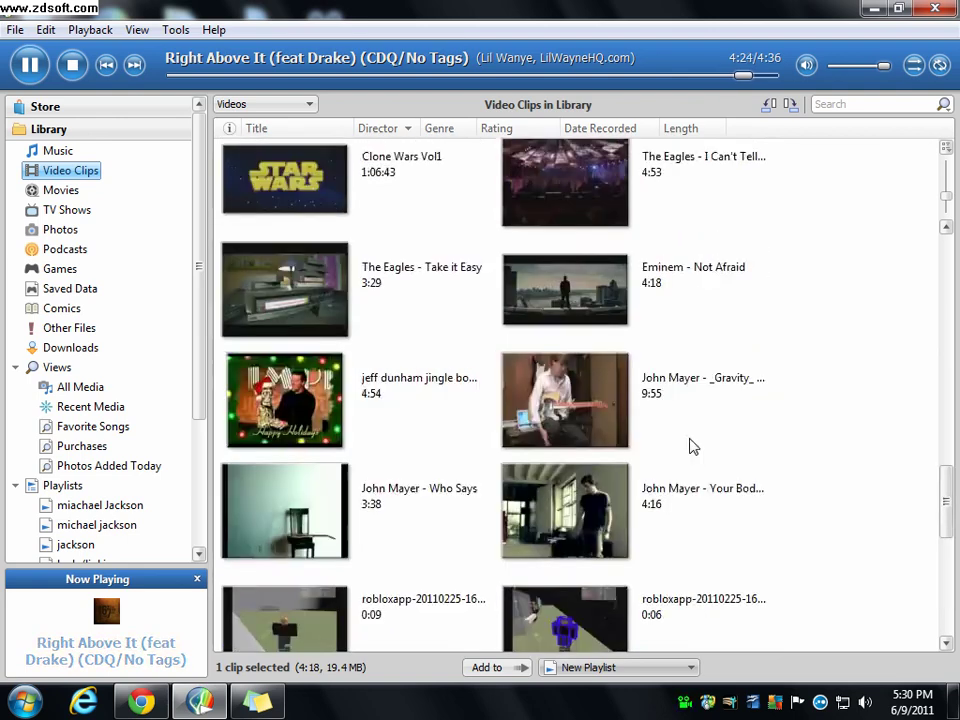
{"action": "scroll", "coordinate": [707, 420], "scroll_direction": "up", "scroll_amount": 1}
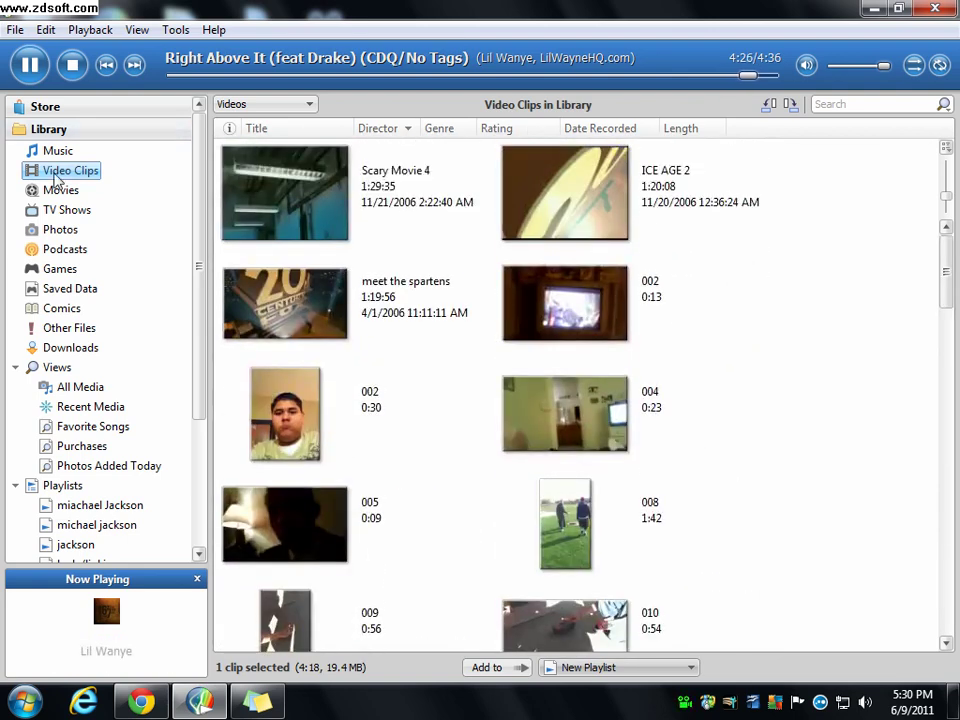
{"action": "left_click", "coordinate": [873, 9]}
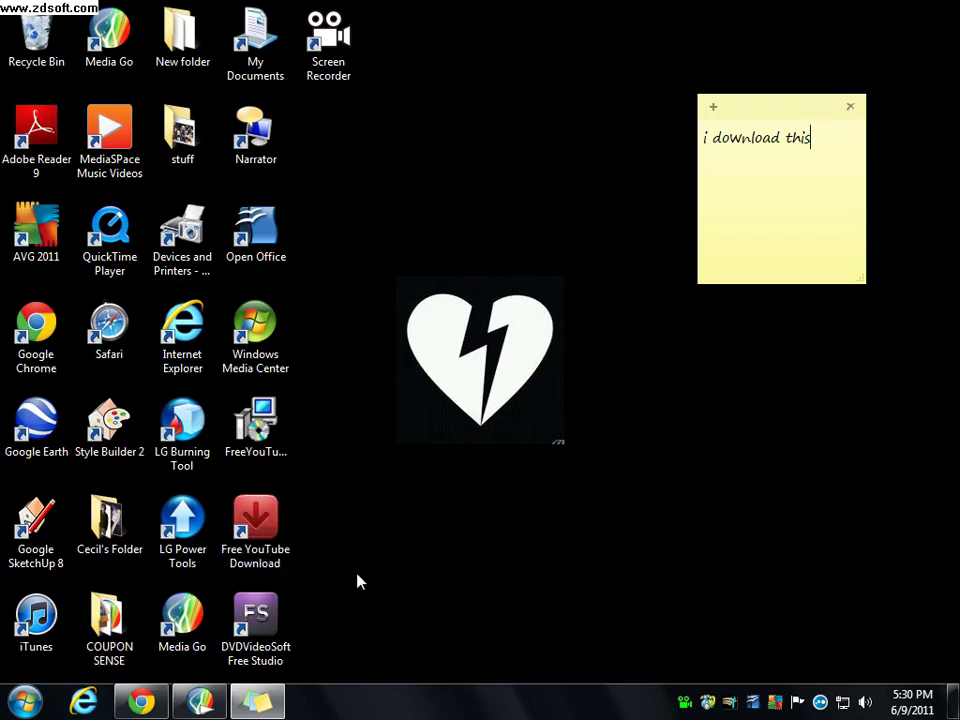
Replace the sticky note's text with "you need to download Free Youtube downloader".
{"action": "key", "text": "BackSpace"}
{"action": "key", "text": "BackSpace"}
{"action": "key", "text": "BackSpace"}
{"action": "key", "text": "BackSpace"}
{"action": "key", "text": "BackSpace"}
{"action": "key", "text": "BackSpace"}
{"action": "key", "text": "BackSpace"}
{"action": "key", "text": "BackSpace"}
{"action": "key", "text": "BackSpace"}
{"action": "key", "text": "BackSpace"}
{"action": "key", "text": "BackSpace"}
{"action": "key", "text": "BackSpace"}
{"action": "key", "text": "BackSpace"}
{"action": "key", "text": "BackSpace"}
{"action": "key", "text": "BackSpace"}
{"action": "type", "text": "you ne"}
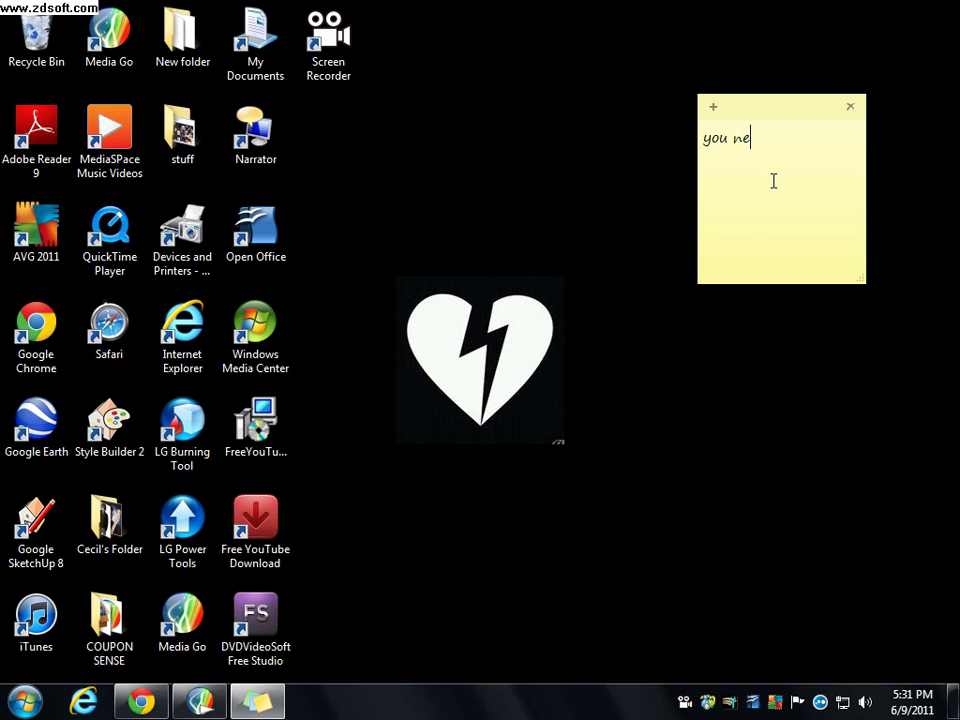
{"action": "type", "text": "ed to dowaoan"}
{"action": "key", "text": "BackSpace"}
{"action": "key", "text": "BackSpace"}
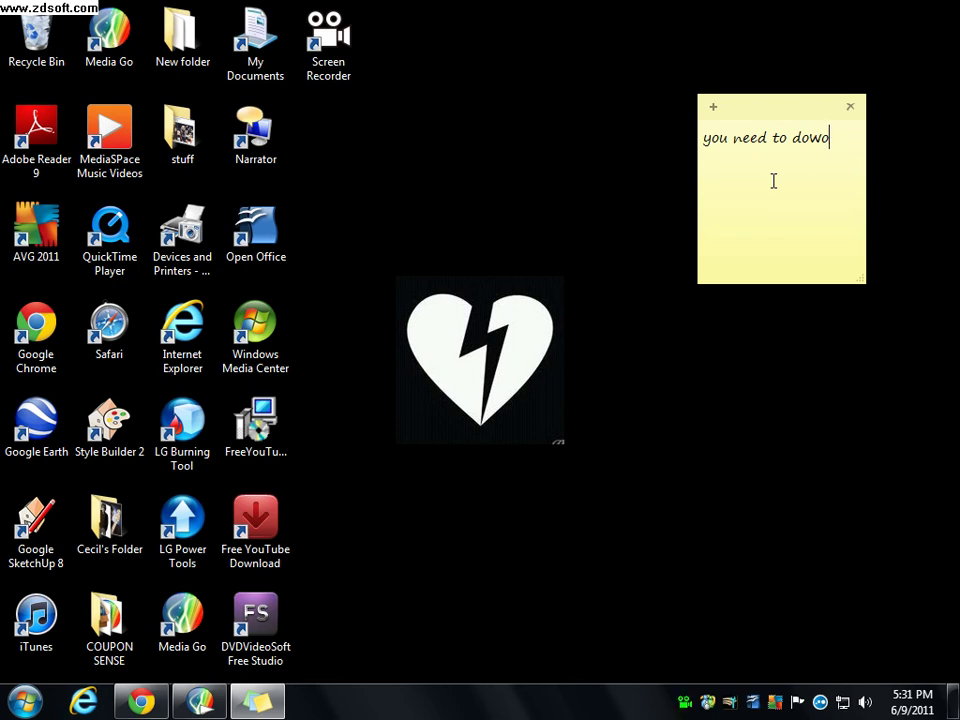
{"action": "key", "text": "BackSpace"}
{"action": "key", "text": "BackSpace"}
{"action": "type", "text": "wnload Free Yout"}
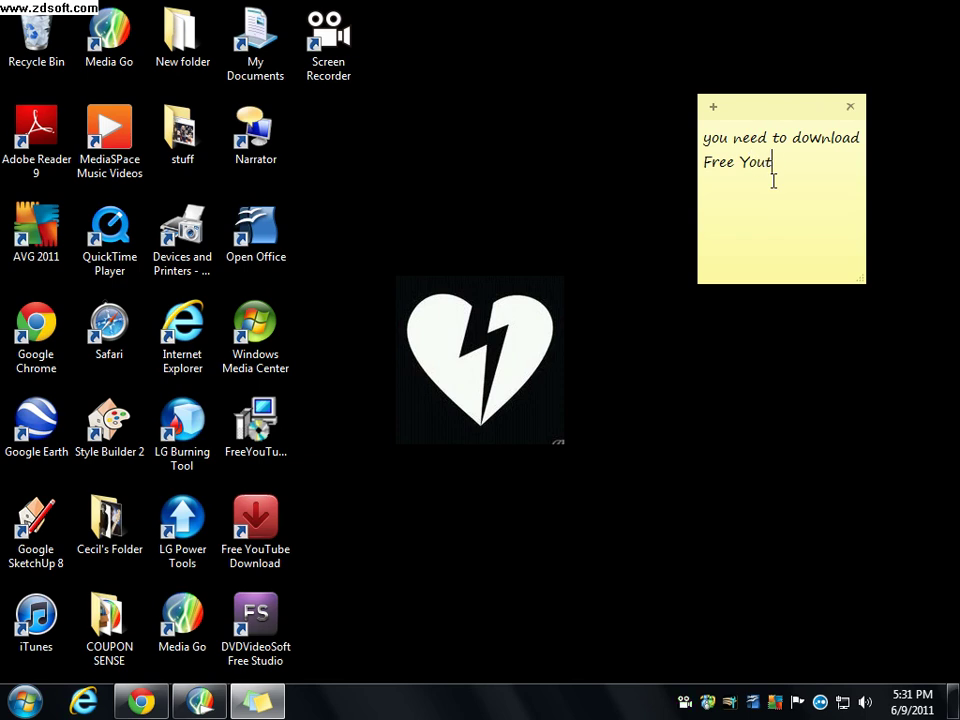
{"action": "type", "text": "ube"}
{"action": "type", "text": "downloader"}
{"action": "left_click", "coordinate": [450, 500]}
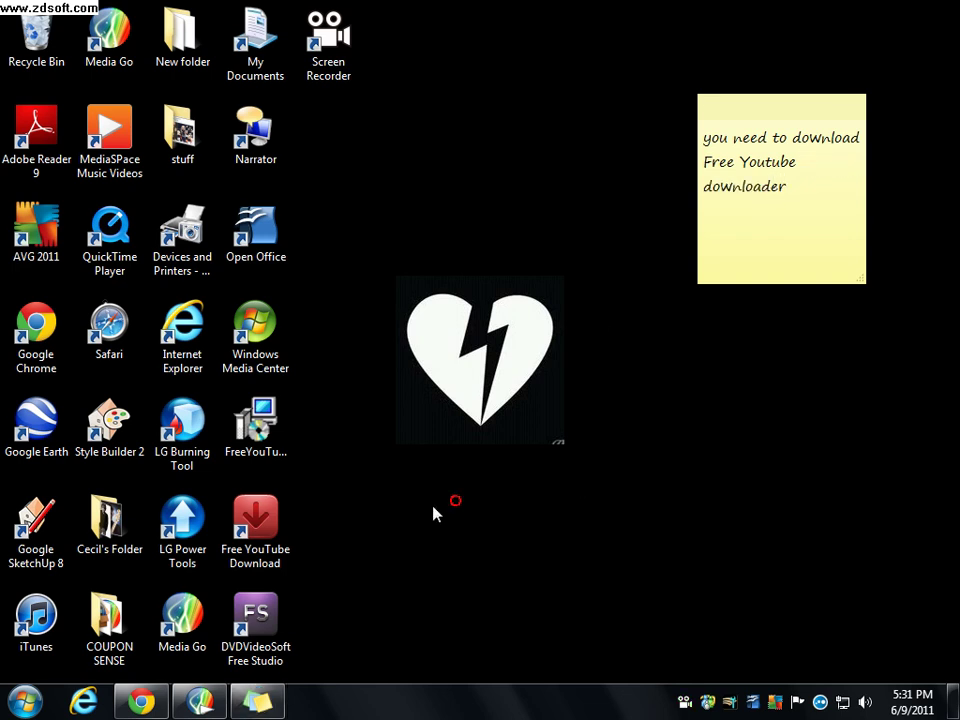
Open the Free YouTube Download program from the desktop.
{"action": "double_click", "coordinate": [255, 535]}
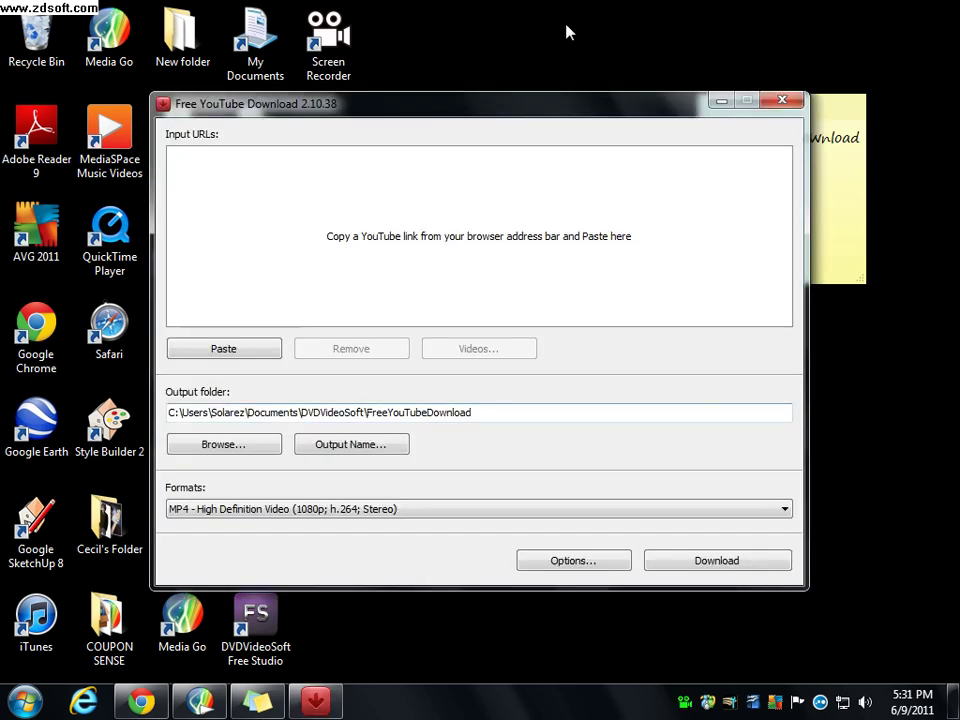
Minimize the Free YouTube Download window and replace the sticky note's text with "but you download this first".
{"action": "left_click_drag", "start_coordinate": [562, 107], "coordinate": [459, 94]}
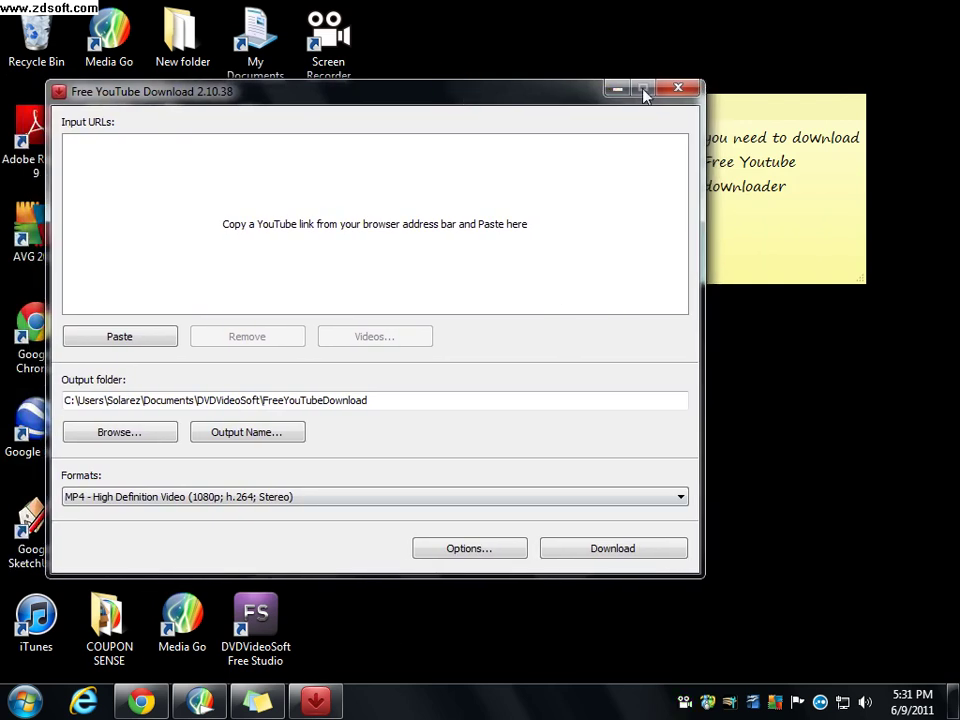
{"action": "left_click", "coordinate": [617, 90]}
{"action": "key", "text": "BackSpace"}
{"action": "key", "text": "BackSpace"}
{"action": "key", "text": "BackSpace"}
{"action": "key", "text": "BackSpace"}
{"action": "key", "text": "BackSpace"}
{"action": "key", "text": "BackSpace"}
{"action": "key", "text": "BackSpace"}
{"action": "key", "text": "BackSpace"}
{"action": "key", "text": "BackSpace"}
{"action": "key", "text": "BackSpace"}
{"action": "key", "text": "BackSpace"}
{"action": "key", "text": "BackSpace"}
{"action": "key", "text": "BackSpace"}
{"action": "key", "text": "BackSpace"}
{"action": "key", "text": "BackSpace"}
{"action": "key", "text": "BackSpace"}
{"action": "key", "text": "BackSpace"}
{"action": "key", "text": "BackSpace"}
{"action": "key", "text": "BackSpace"}
{"action": "key", "text": "BackSpace"}
{"action": "key", "text": "BackSpace"}
{"action": "key", "text": "BackSpace"}
{"action": "key", "text": "BackSpace"}
{"action": "type", "text": "but you"}
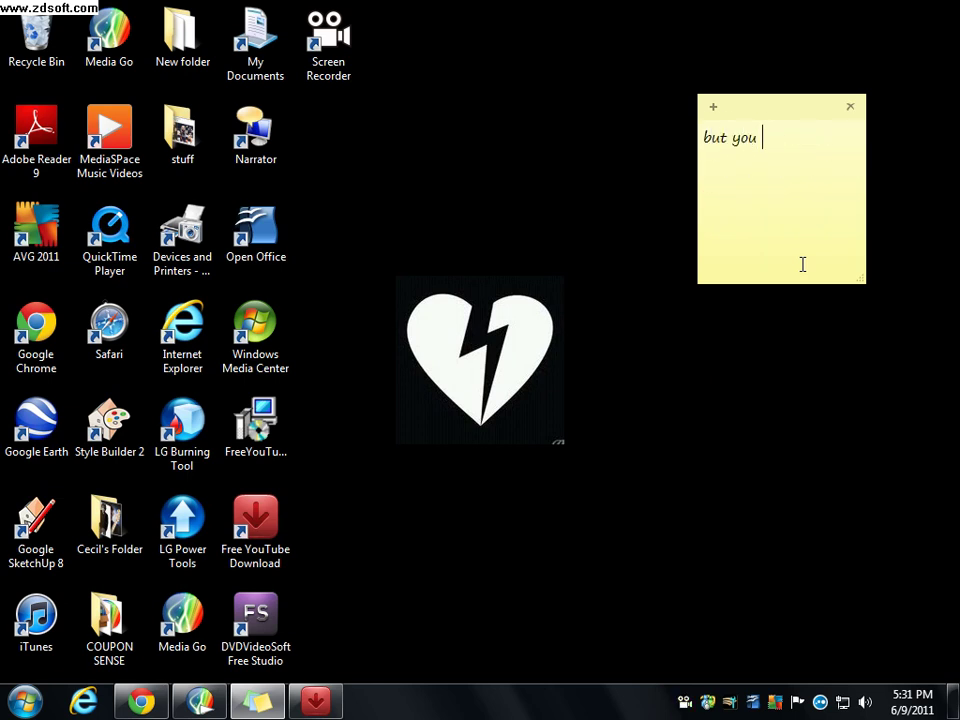
{"action": "type", "text": " download this fr"}
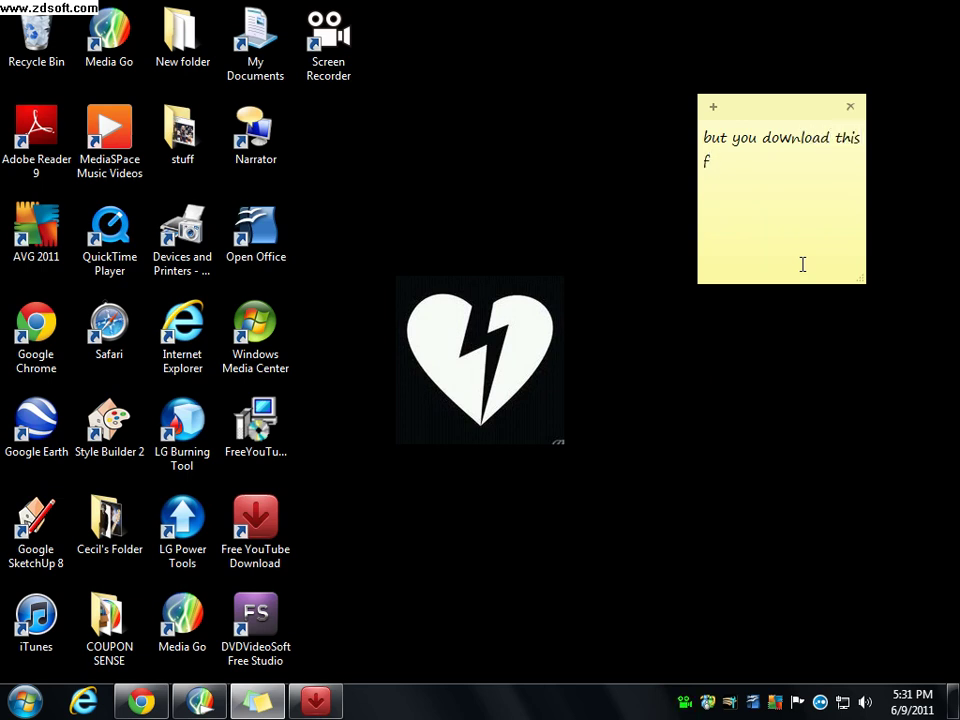
{"action": "type", "text": "rst"}
Open DVDVideoSoft Free Studio from the desktop, show its YouTube tools and minimize the program.
{"action": "double_click", "coordinate": [285, 635]}
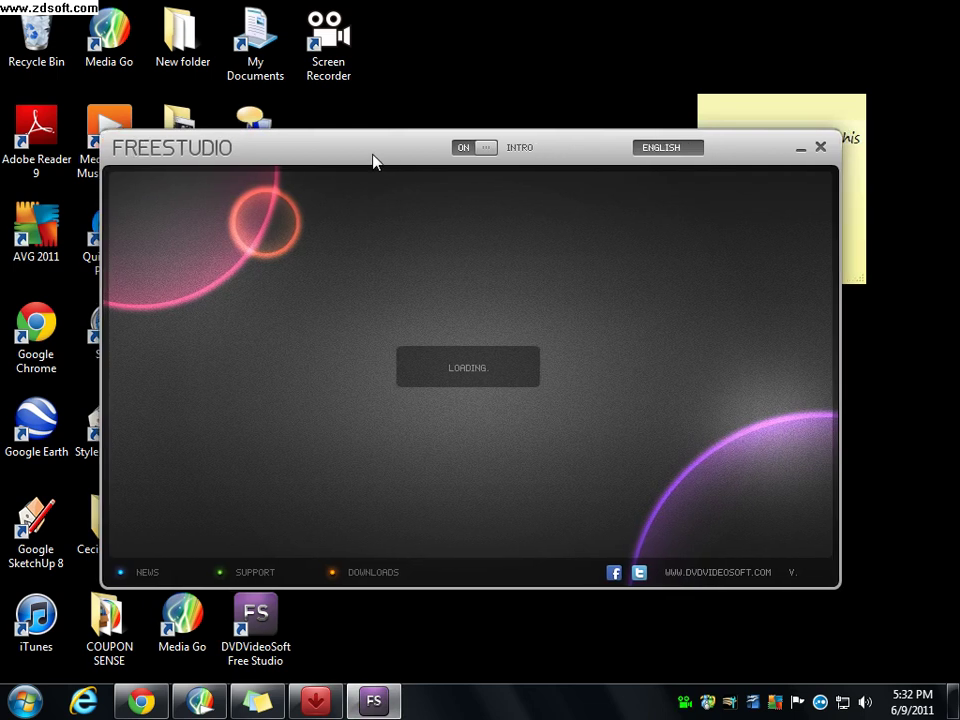
{"action": "left_click_drag", "start_coordinate": [373, 161], "coordinate": [323, 145]}
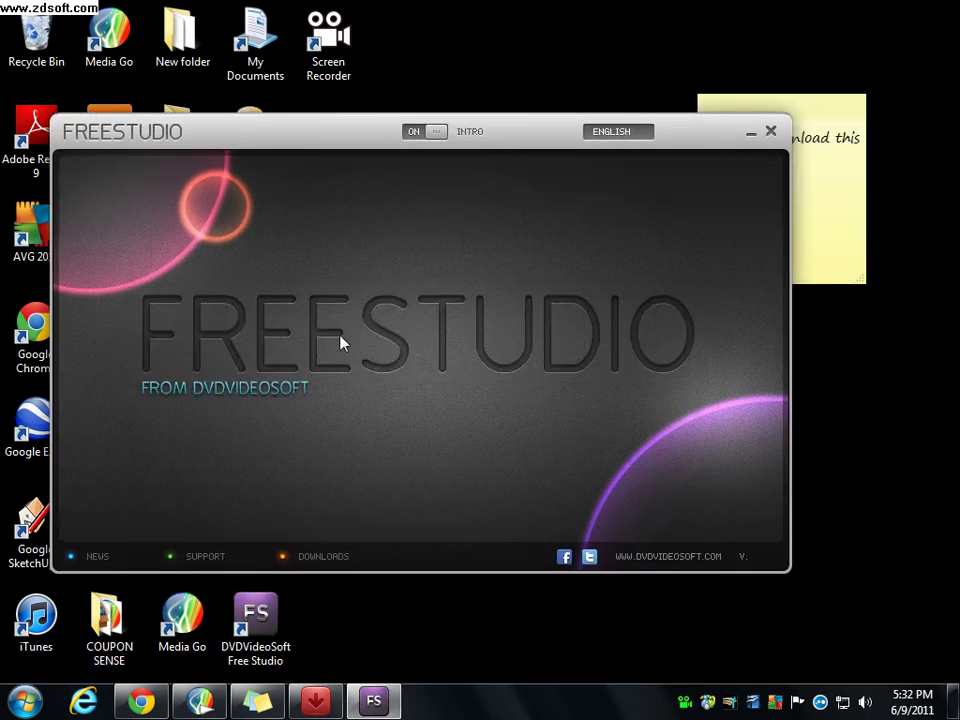
{"action": "left_click", "coordinate": [795, 105]}
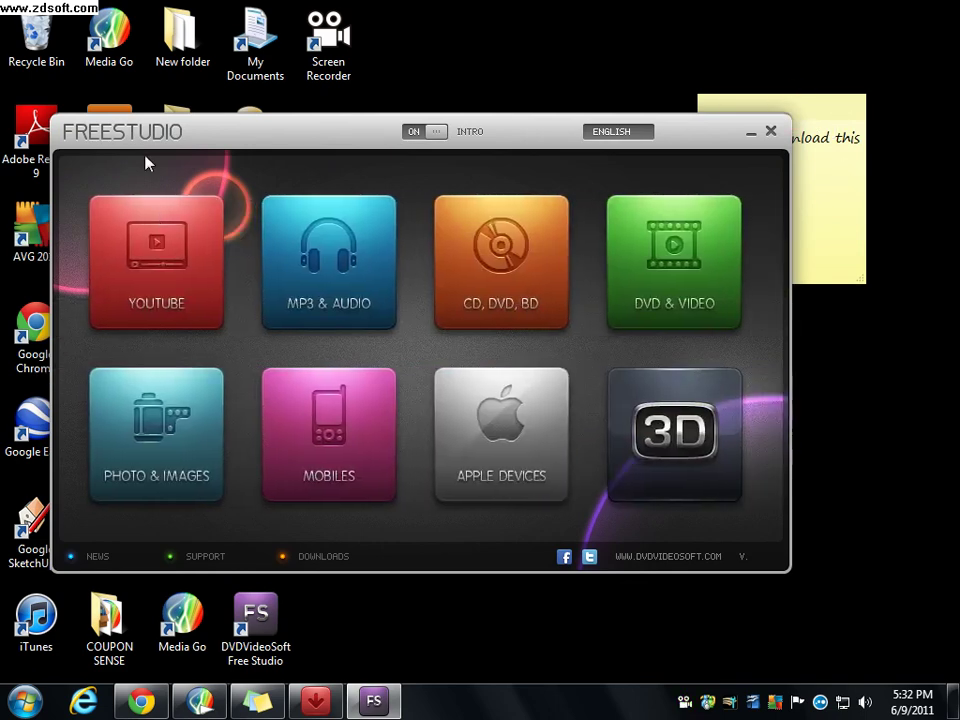
{"action": "left_click", "coordinate": [158, 272]}
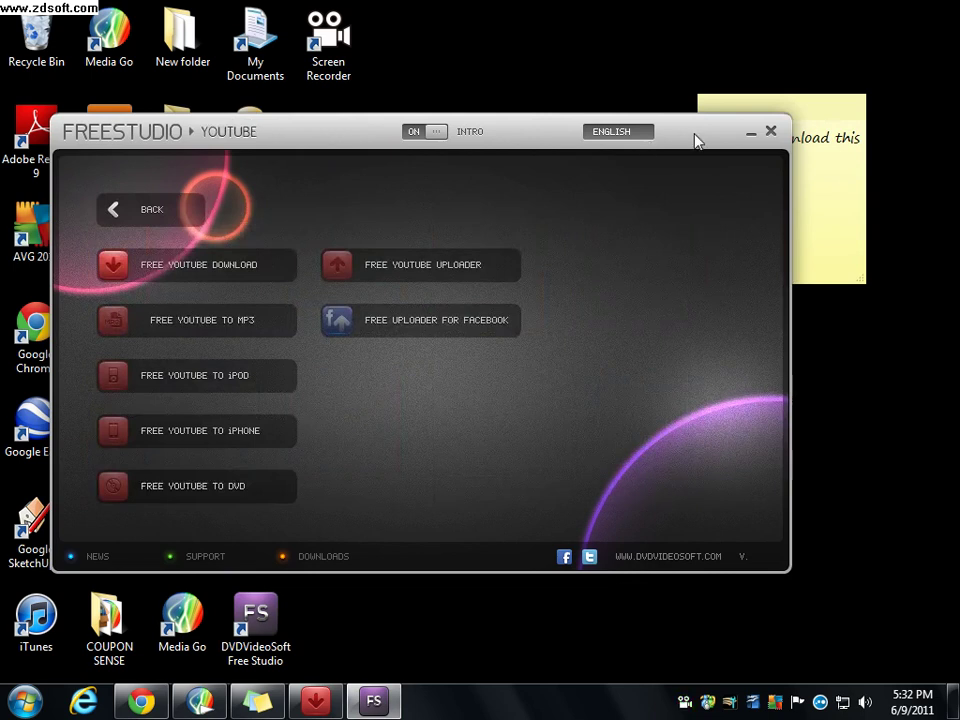
{"action": "left_click", "coordinate": [748, 134]}
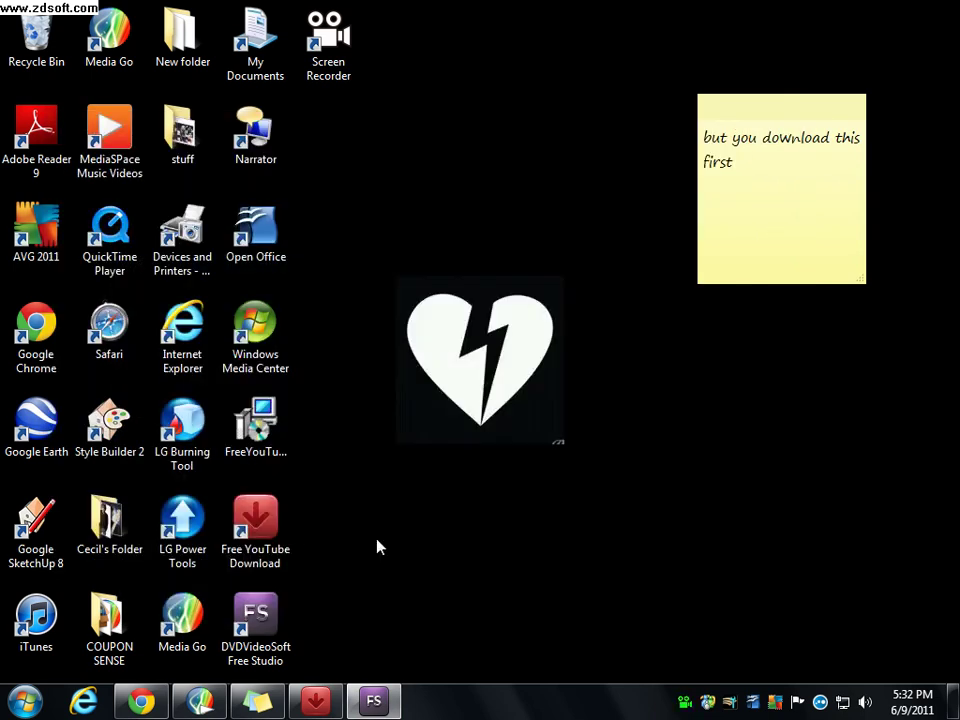
Replace the sticky note's text with "go to free".
{"action": "left_click", "coordinate": [774, 216]}
{"action": "key", "text": "BackSpace"}
{"action": "key", "text": "BackSpace"}
{"action": "key", "text": "BackSpace"}
{"action": "key", "text": "BackSpace"}
{"action": "key", "text": "BackSpace"}
{"action": "key", "text": "BackSpace"}
{"action": "key", "text": "BackSpace"}
{"action": "key", "text": "BackSpace"}
{"action": "key", "text": "BackSpace"}
{"action": "key", "text": "BackSpace"}
{"action": "key", "text": "BackSpace"}
{"action": "key", "text": "BackSpace"}
{"action": "key", "text": "BackSpace"}
{"action": "key", "text": "BackSpace"}
{"action": "key", "text": "BackSpace"}
{"action": "key", "text": "BackSpace"}
{"action": "key", "text": "BackSpace"}
{"action": "key", "text": "BackSpace"}
{"action": "key", "text": "BackSpace"}
{"action": "key", "text": "BackSpace"}
{"action": "type", "text": "go to free"}
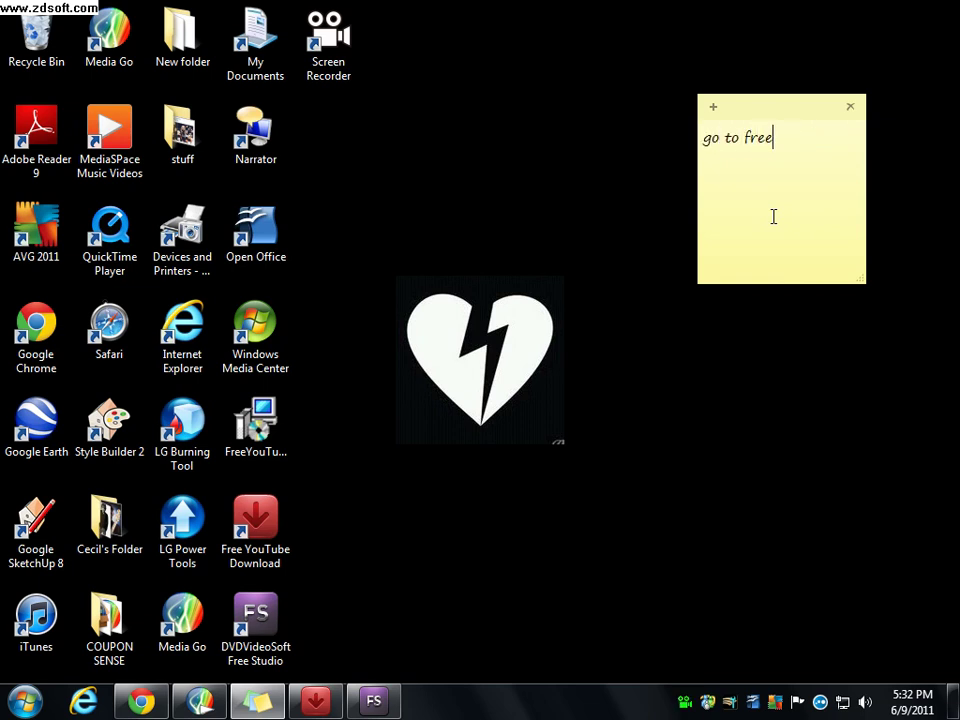
Bring up Free Studio clear of the sticky note, complete the note as "go to freestudio.com", and minimize Free Studio.
{"action": "left_click", "coordinate": [315, 702]}
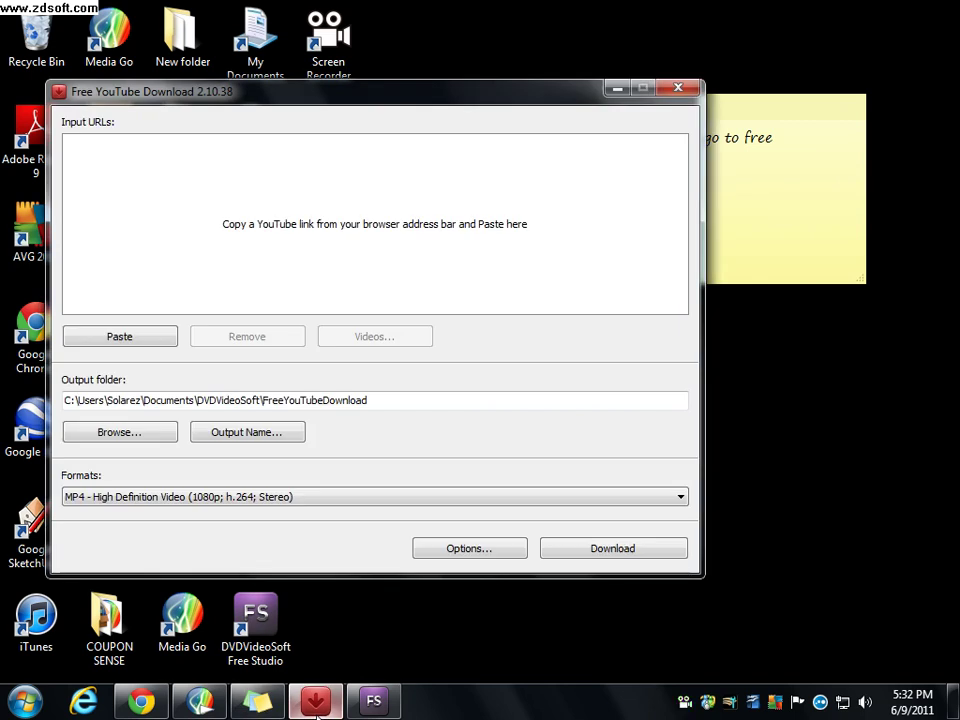
{"action": "left_click", "coordinate": [366, 705]}
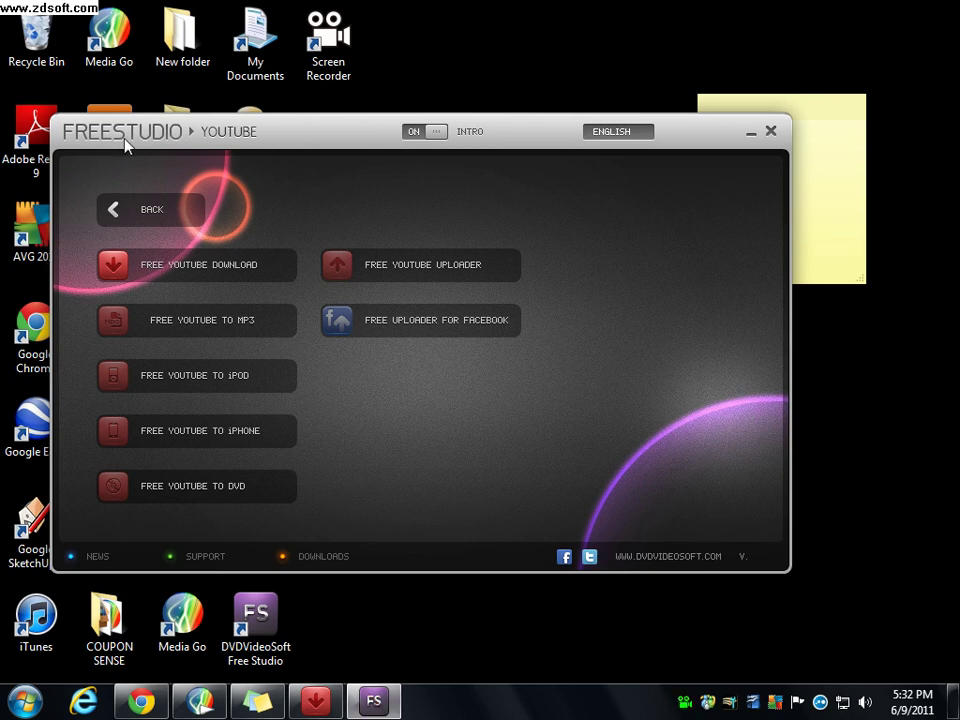
{"action": "left_click_drag", "start_coordinate": [188, 134], "coordinate": [133, 220]}
{"action": "left_click", "coordinate": [783, 178]}
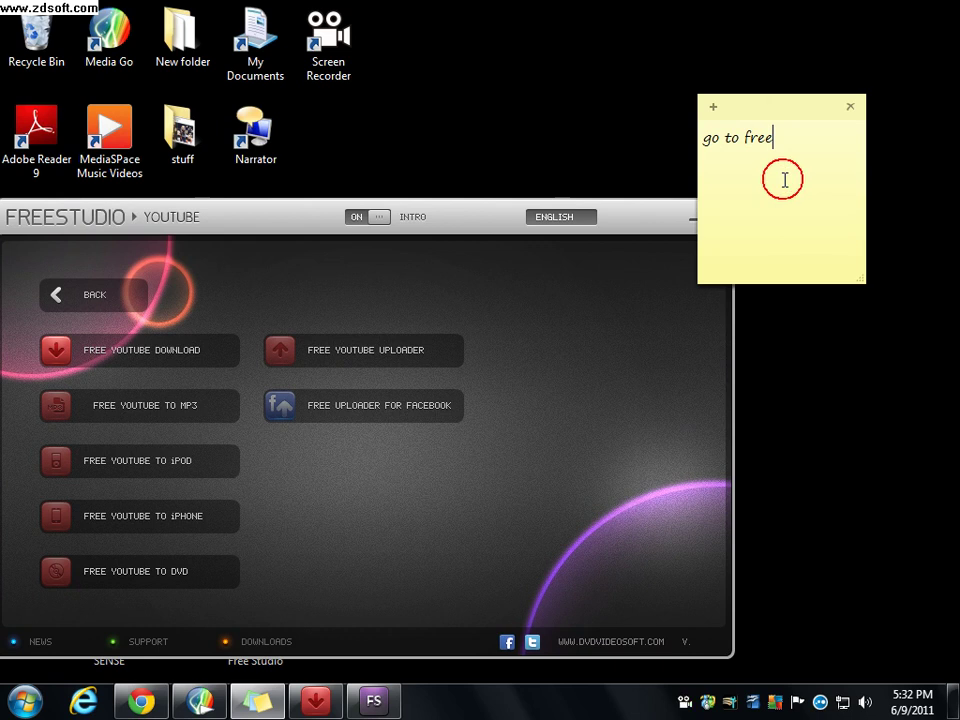
{"action": "type", "text": "studio .com"}
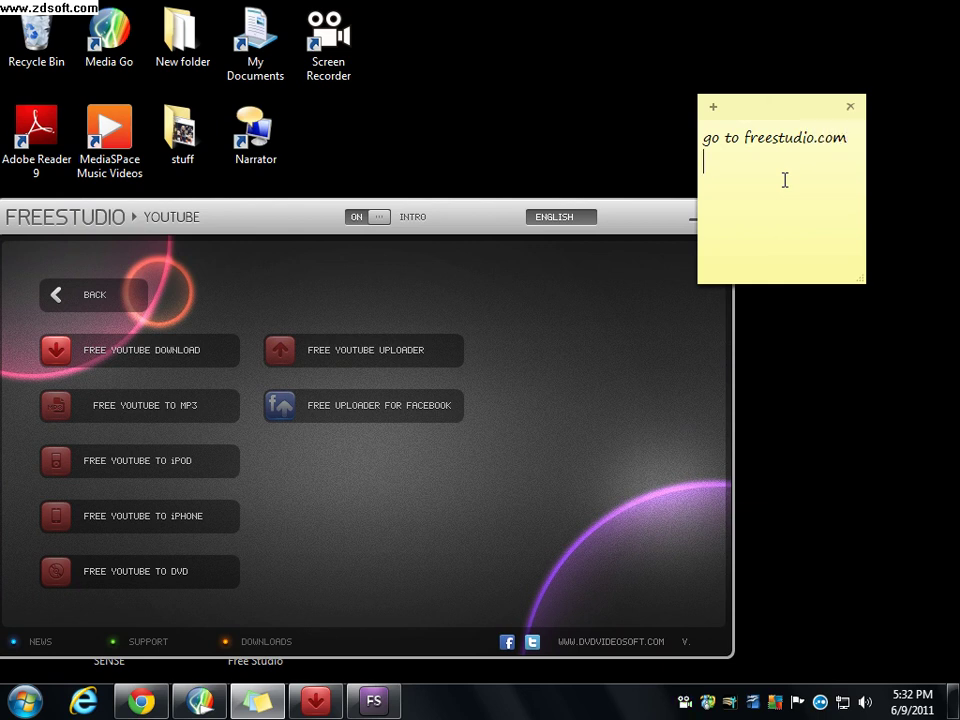
{"action": "left_click", "coordinate": [692, 218]}
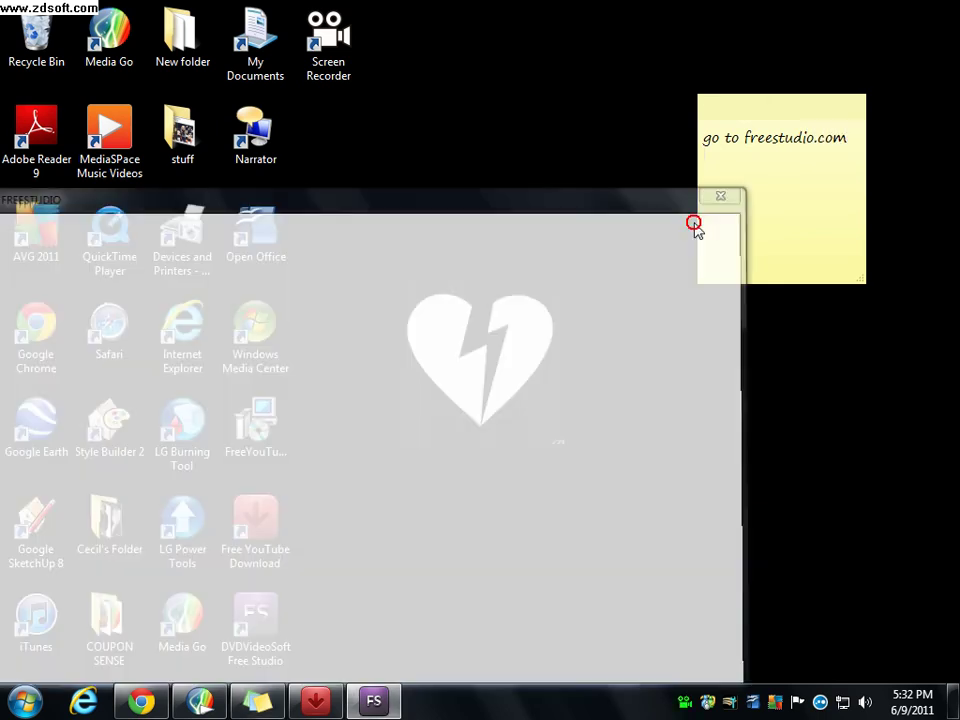
Switch to Google Chrome and go to the Google home page.
{"action": "left_click", "coordinate": [141, 700]}
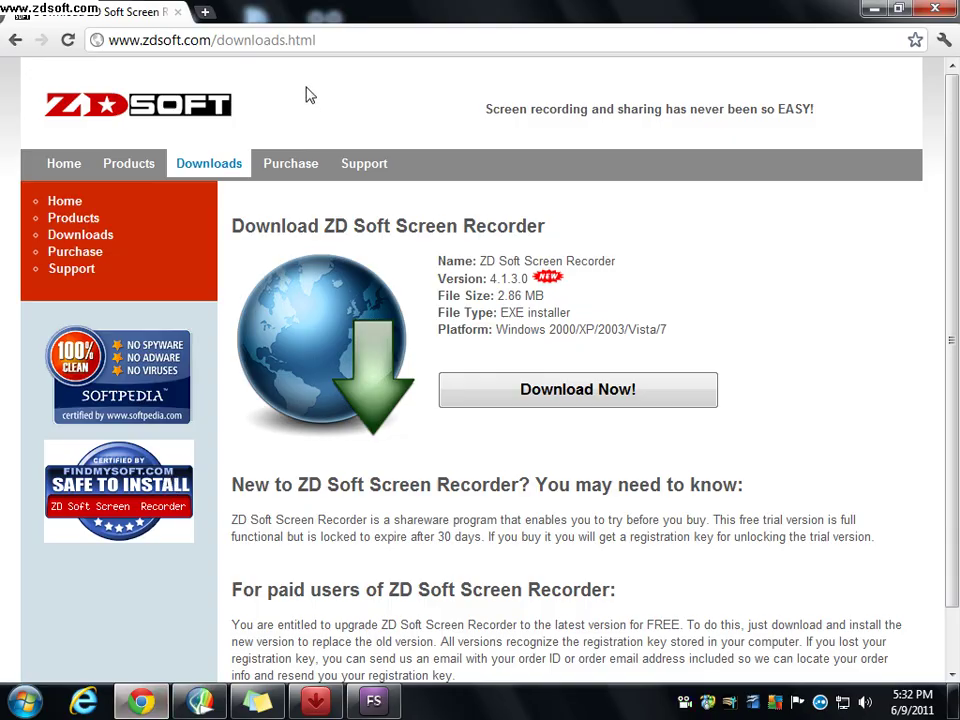
{"action": "left_click", "coordinate": [315, 41]}
{"action": "key", "text": "BackSpace"}
{"action": "type", "text": "goog"}
{"action": "key", "text": "Return"}
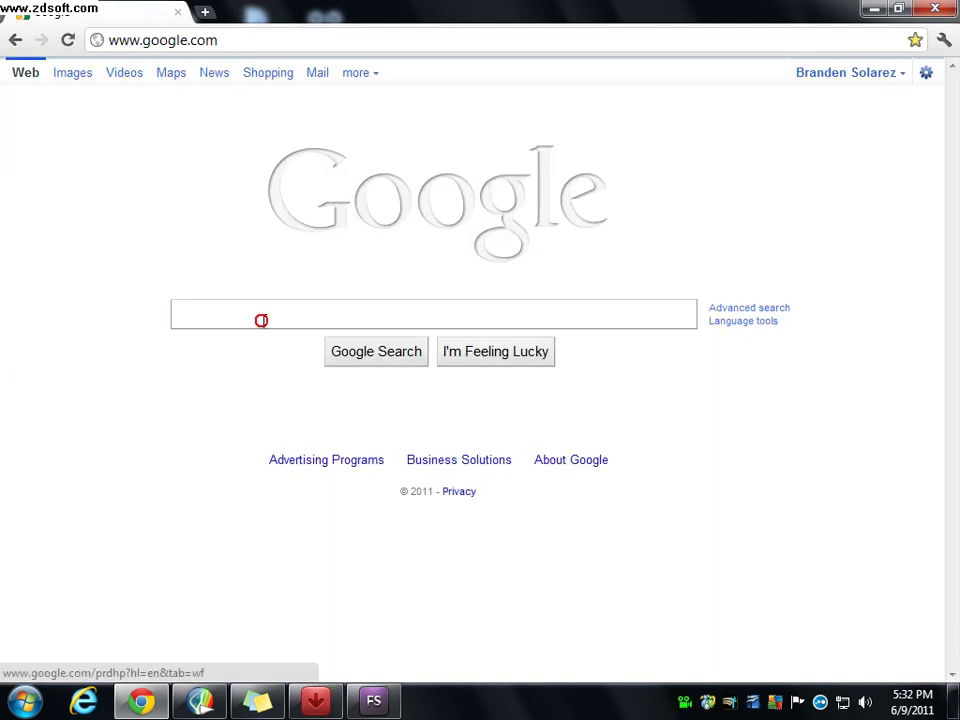
Search Google for "free studio" and open the "Free Studio - DVDVideoSoft" result.
{"action": "type", "text": "free"}
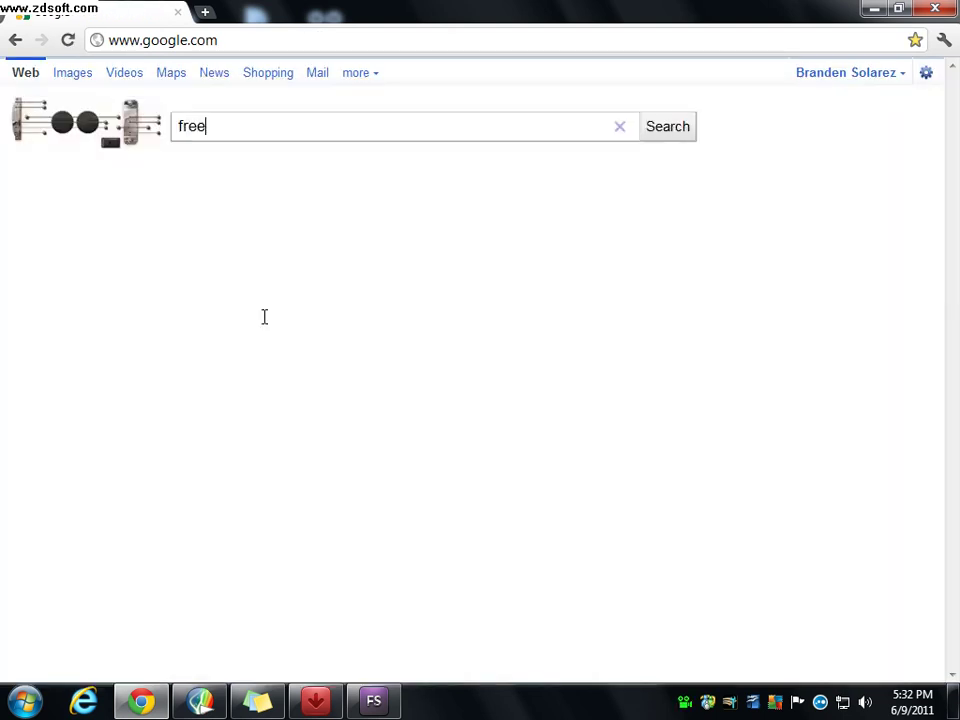
{"action": "left_click", "coordinate": [207, 12]}
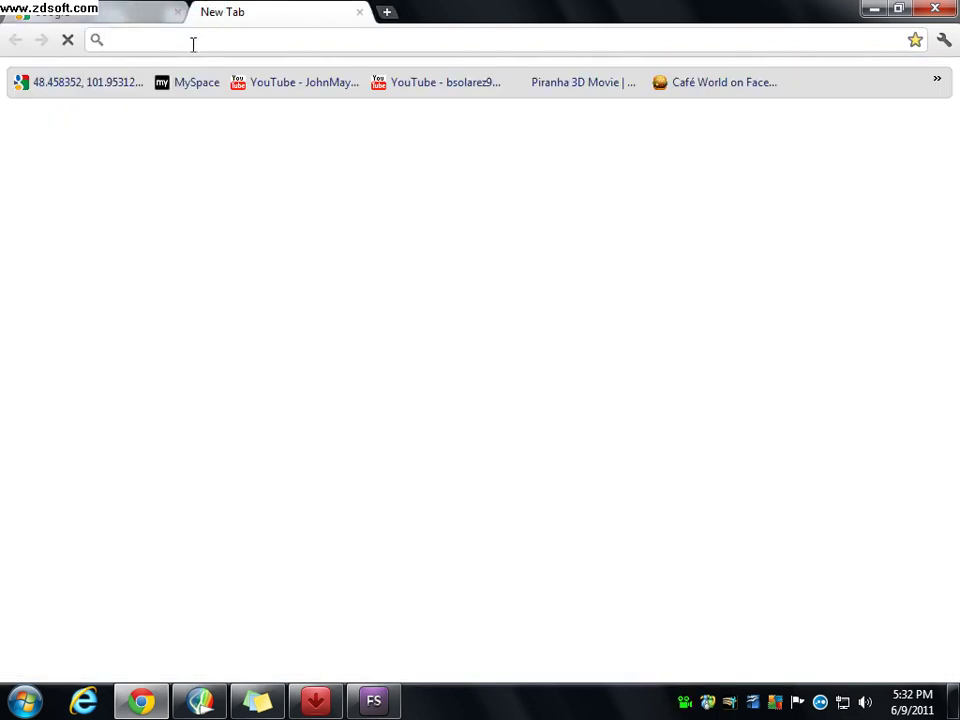
{"action": "type", "text": "freewebs.com"}
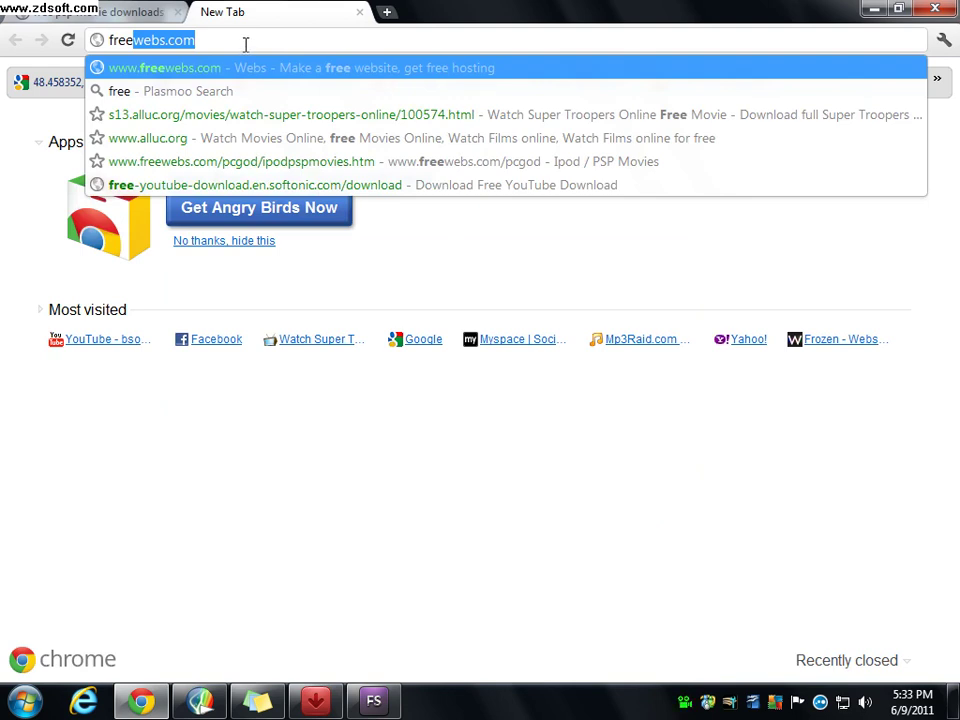
{"action": "left_click", "coordinate": [106, 12]}
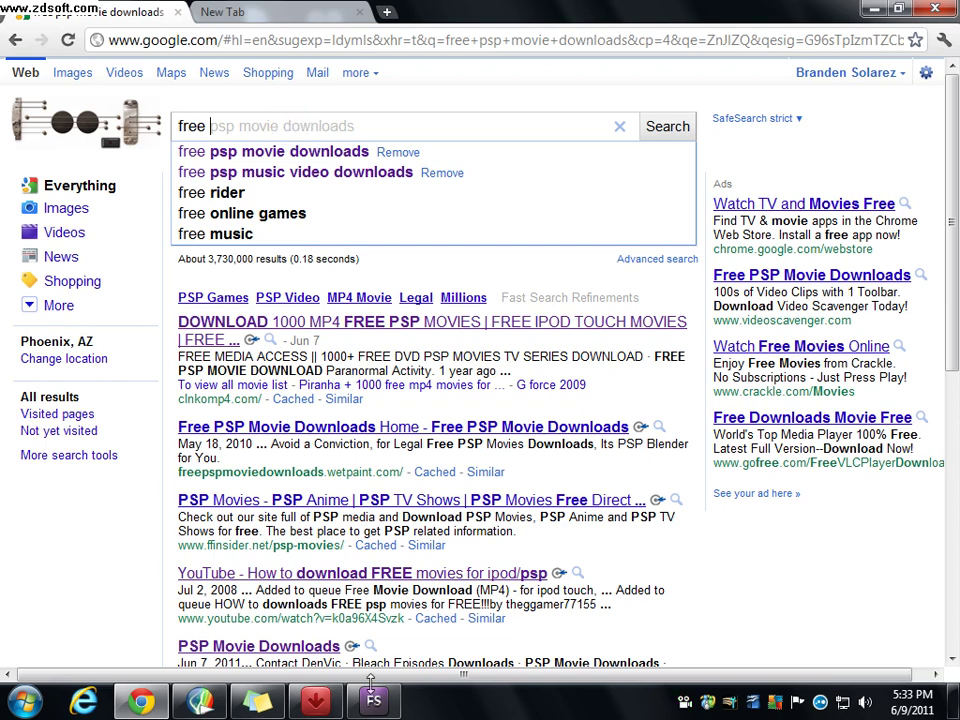
{"action": "mouse_move", "coordinate": [370, 690]}
{"action": "mouse_move", "coordinate": [360, 662]}
{"action": "type", "text": "stu"}
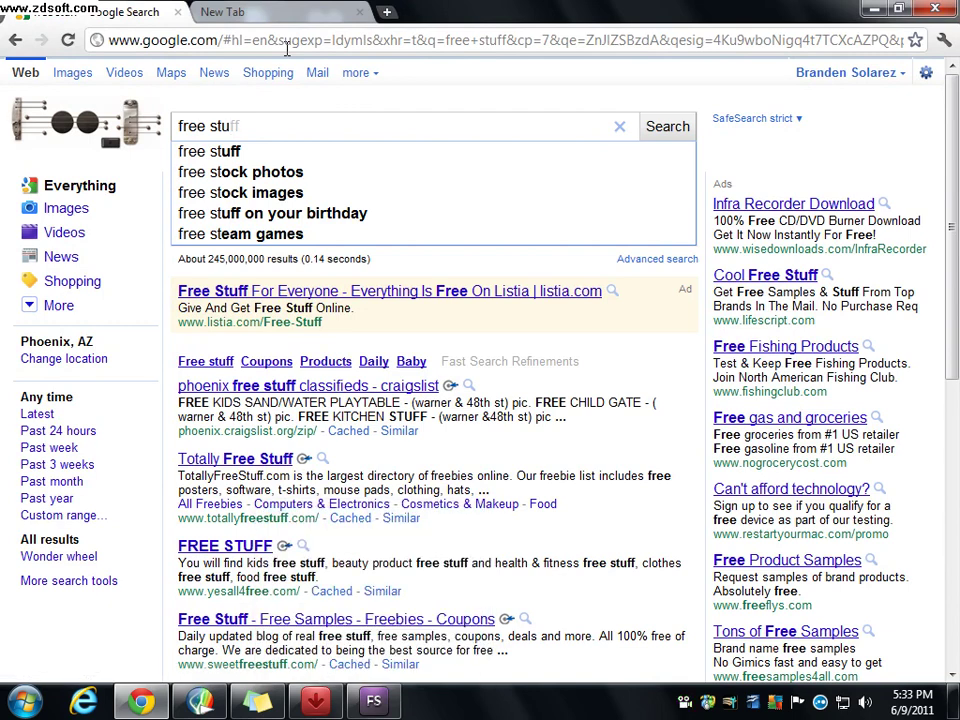
{"action": "type", "text": "dio"}
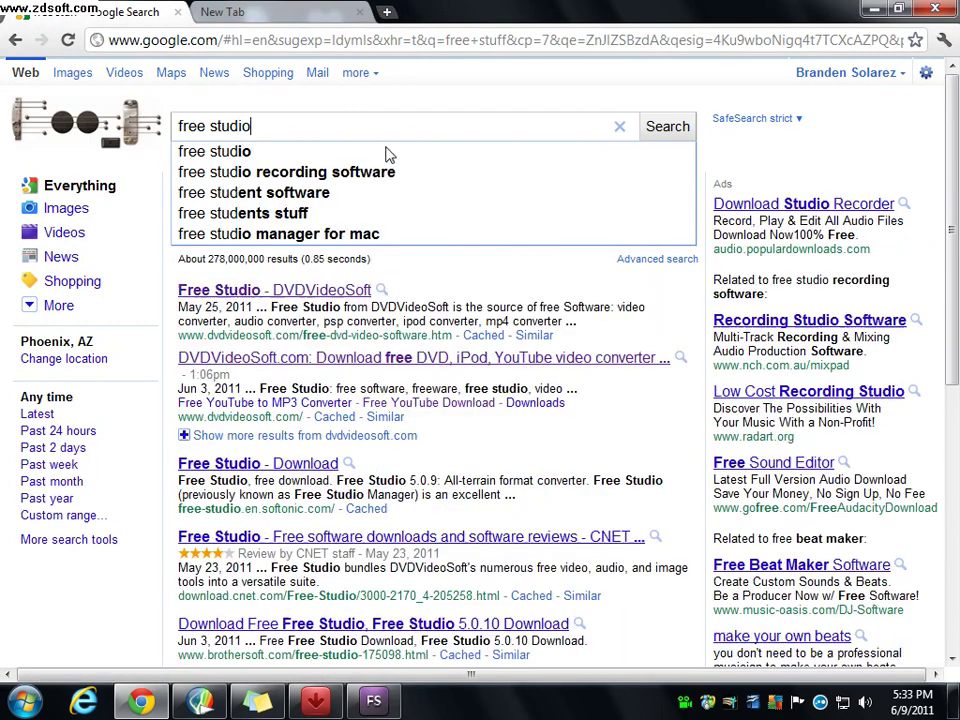
{"action": "left_click", "coordinate": [386, 154]}
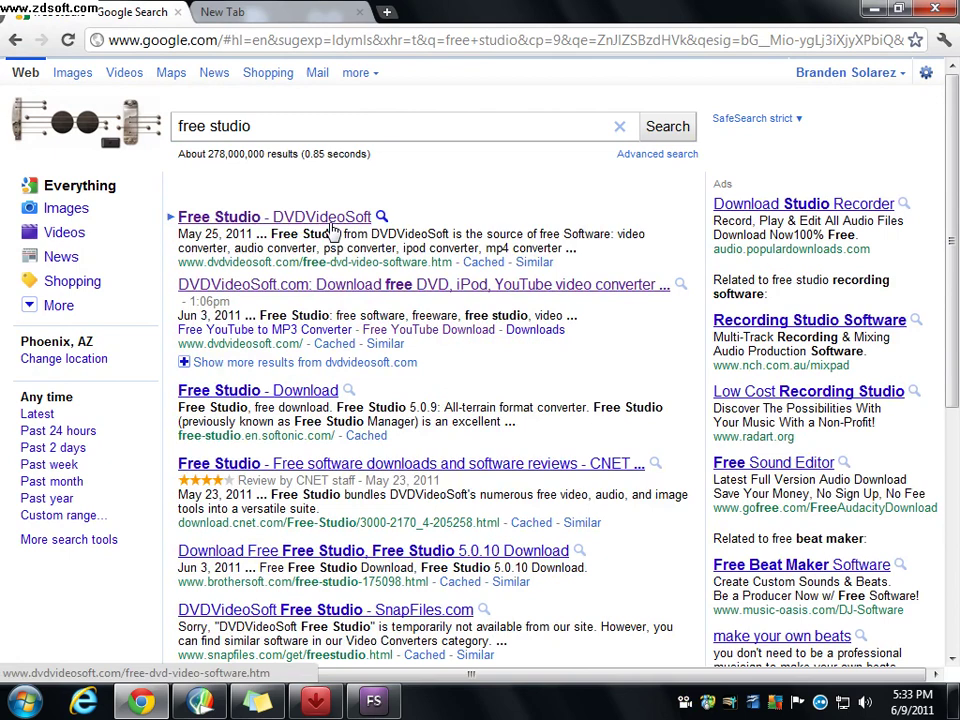
{"action": "left_click", "coordinate": [330, 220]}
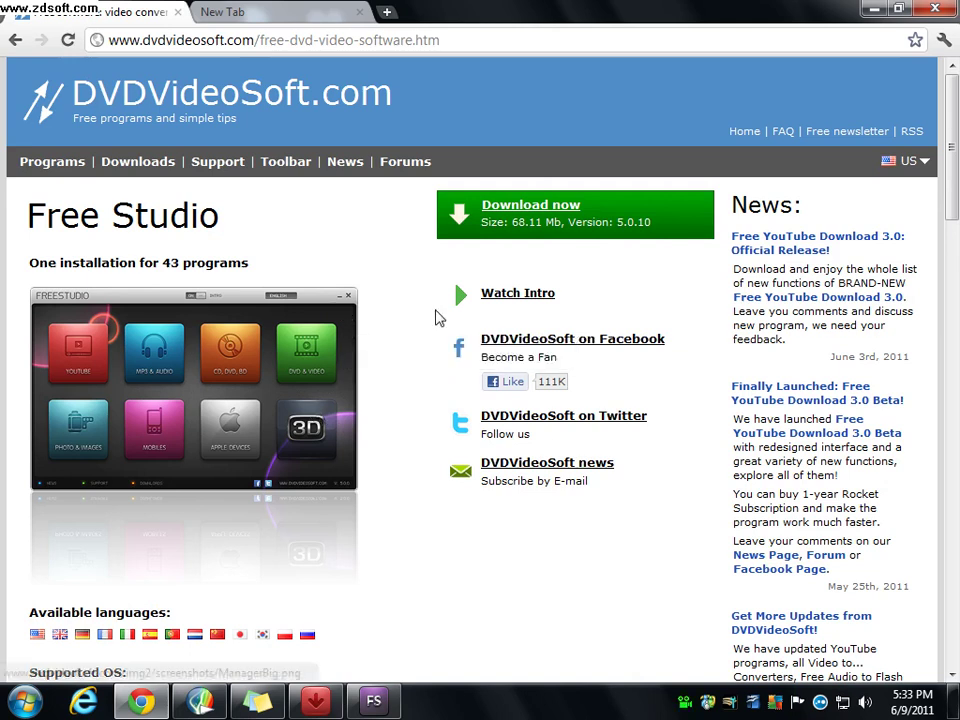
Bring up the sticky note over the web page and replace its text with "dowload it it free".
{"action": "left_click", "coordinate": [257, 700]}
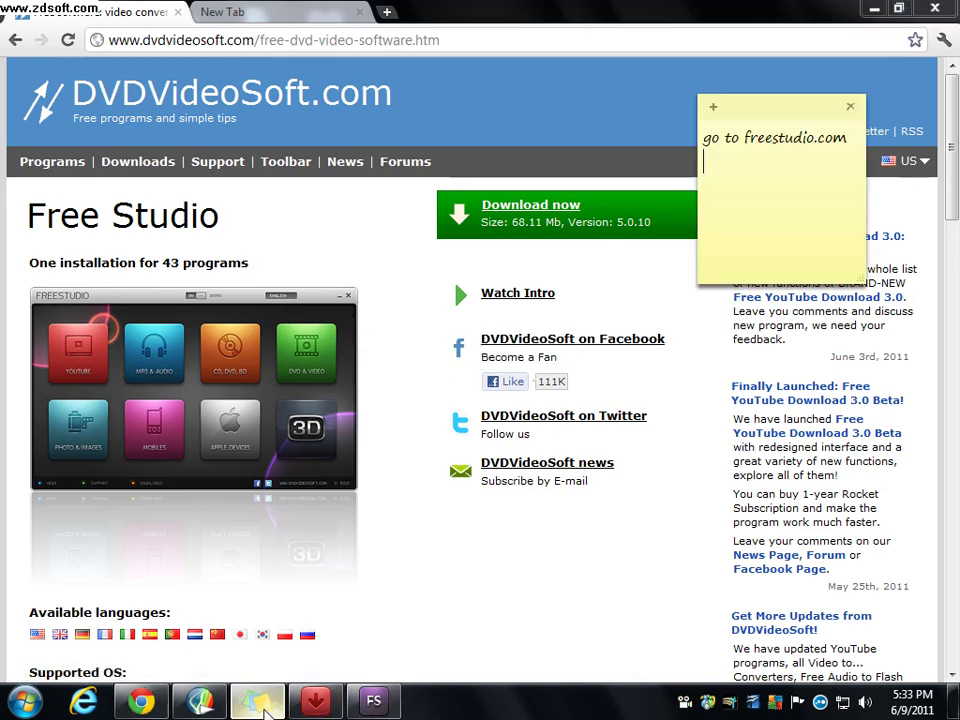
{"action": "type", "text": "dow"}
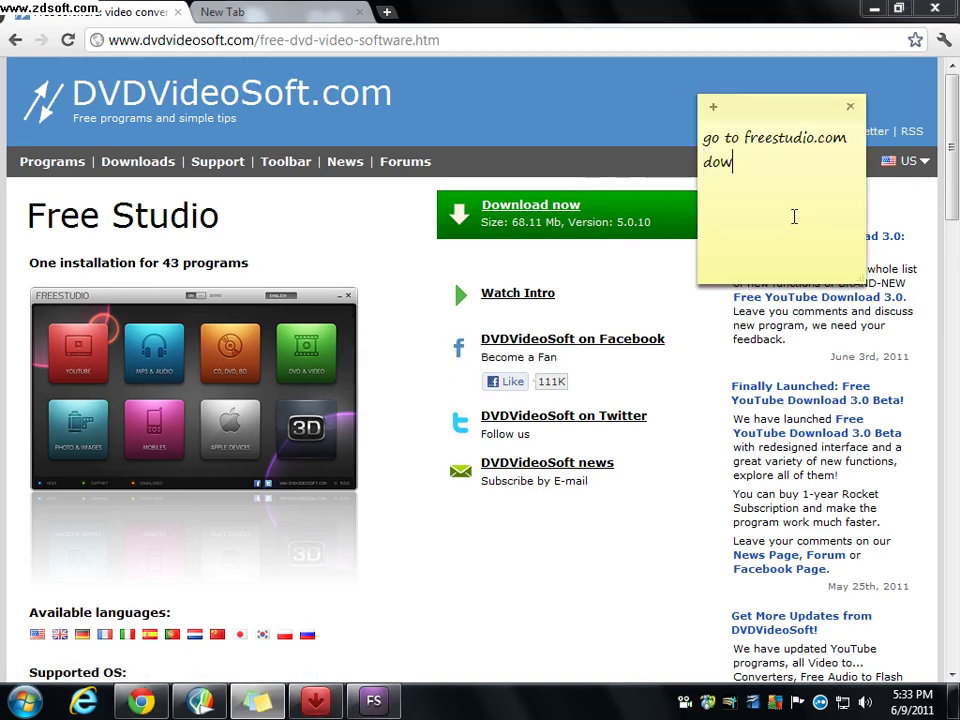
{"action": "key", "text": "BackSpace"}
{"action": "key", "text": "BackSpace"}
{"action": "key", "text": "BackSpace"}
{"action": "key", "text": "BackSpace"}
{"action": "key", "text": "BackSpace"}
{"action": "key", "text": "BackSpace"}
{"action": "key", "text": "BackSpace"}
{"action": "key", "text": "BackSpace"}
{"action": "key", "text": "BackSpace"}
{"action": "key", "text": "BackSpace"}
{"action": "key", "text": "BackSpace"}
{"action": "key", "text": "BackSpace"}
{"action": "key", "text": "BackSpace"}
{"action": "key", "text": "BackSpace"}
{"action": "key", "text": "BackSpace"}
{"action": "key", "text": "BackSpace"}
{"action": "key", "text": "BackSpace"}
{"action": "key", "text": "BackSpace"}
{"action": "key", "text": "BackSpace"}
{"action": "key", "text": "BackSpace"}
{"action": "type", "text": "dowloa"}
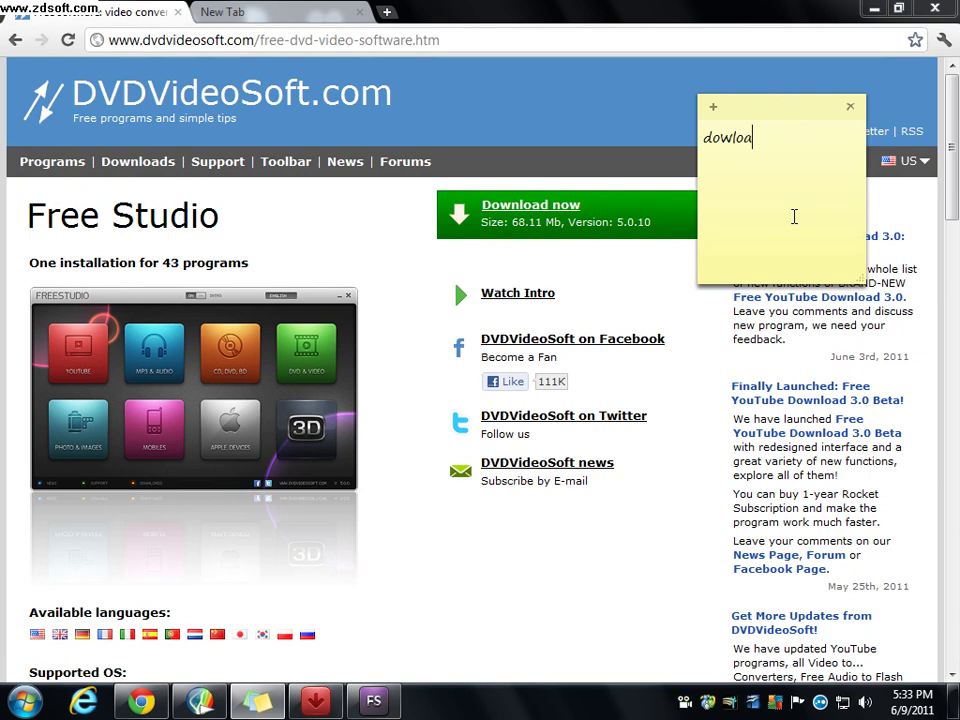
{"action": "type", "text": "d it it freee"}
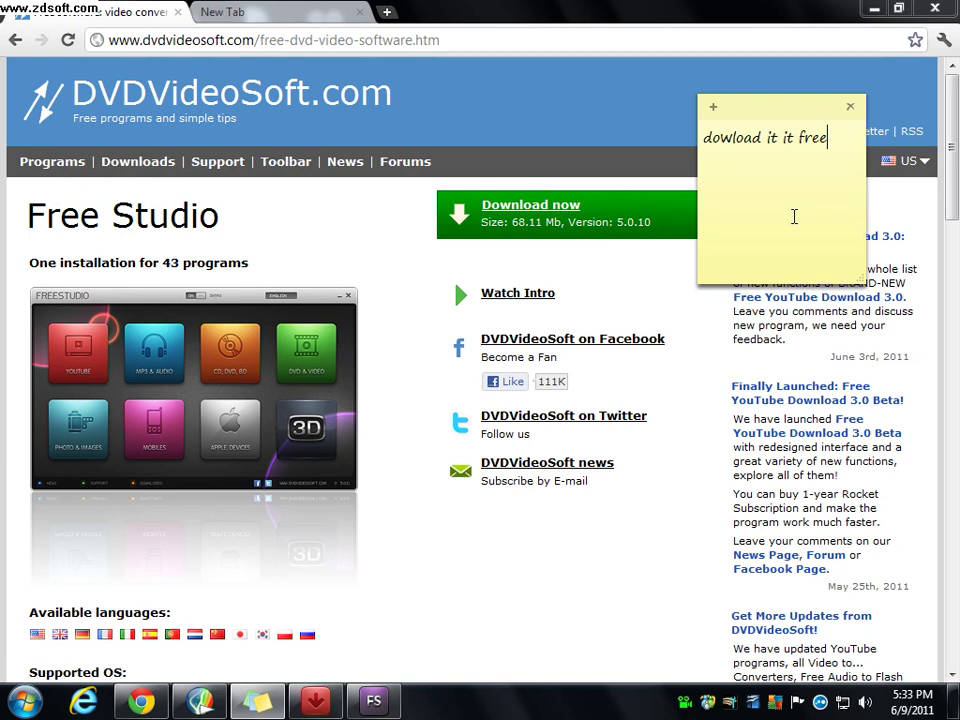
Clear the sticky note and write "after" on it.
{"action": "key", "text": "BackSpace"}
{"action": "key", "text": "BackSpace"}
{"action": "key", "text": "BackSpace"}
{"action": "key", "text": "BackSpace"}
{"action": "key", "text": "BackSpace"}
{"action": "key", "text": "BackSpace"}
{"action": "key", "text": "BackSpace"}
{"action": "key", "text": "BackSpace"}
{"action": "key", "text": "BackSpace"}
{"action": "key", "text": "BackSpace"}
{"action": "key", "text": "BackSpace"}
{"action": "key", "text": "BackSpace"}
{"action": "key", "text": "BackSpace"}
{"action": "key", "text": "BackSpace"}
{"action": "key", "text": "BackSpace"}
{"action": "key", "text": "BackSpace"}
{"action": "key", "text": "BackSpace"}
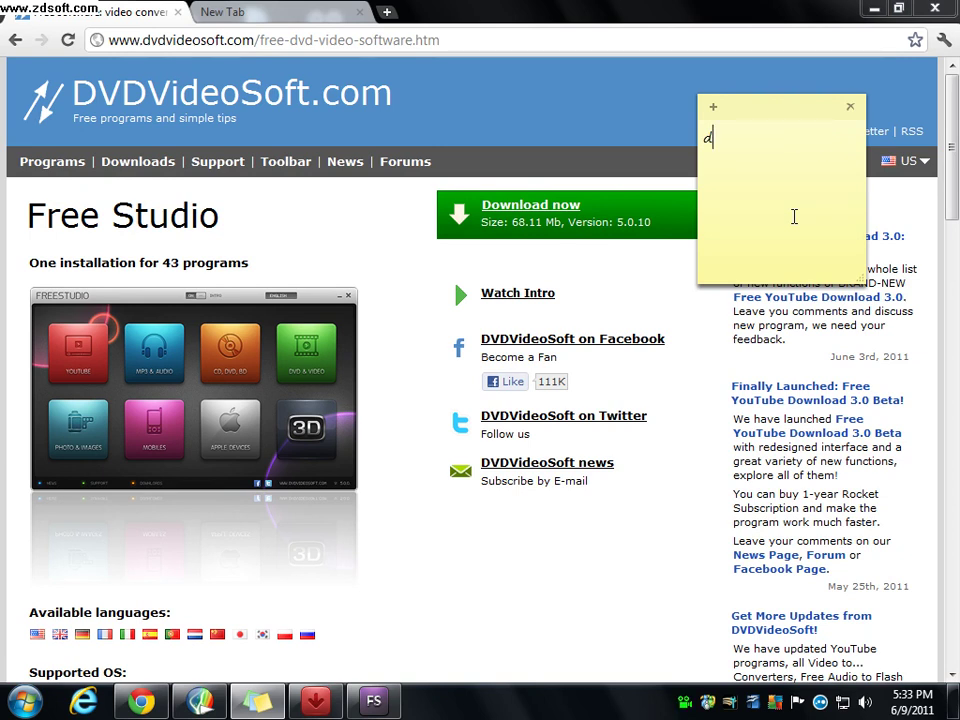
{"action": "type", "text": "just go"}
{"action": "key", "text": "BackSpace"}
{"action": "key", "text": "BackSpace"}
{"action": "key", "text": "BackSpace"}
{"action": "key", "text": "BackSpace"}
{"action": "key", "text": "BackSpace"}
{"action": "key", "text": "BackSpace"}
{"action": "type", "text": "after"}
Close the empty New Tab and the browser, and bring up the Free Studio window.
{"action": "left_click", "coordinate": [359, 12]}
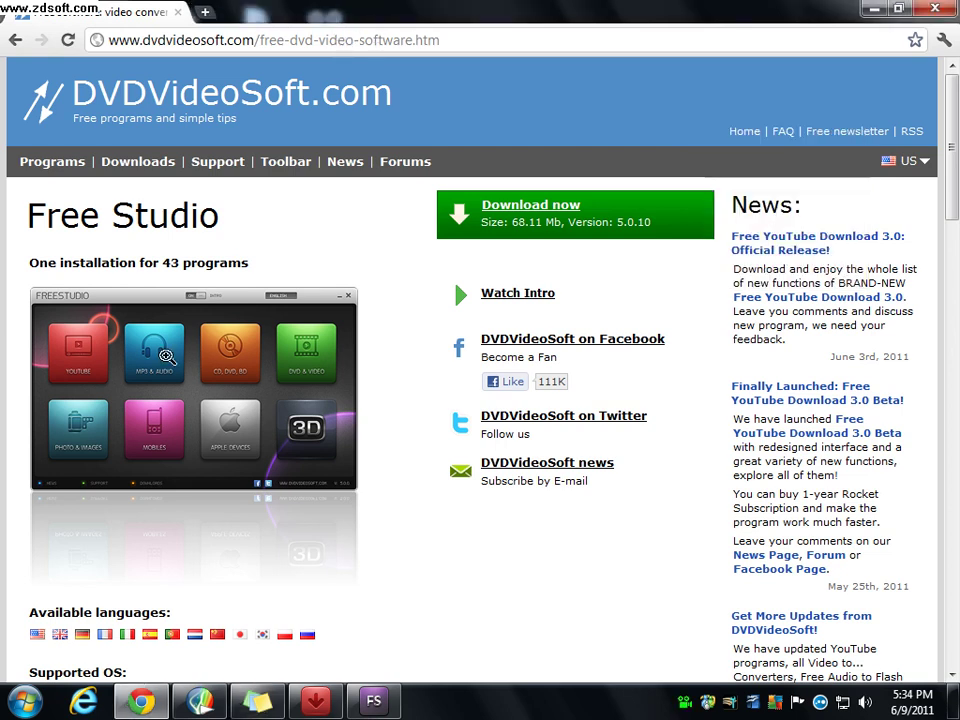
{"action": "left_click", "coordinate": [316, 702]}
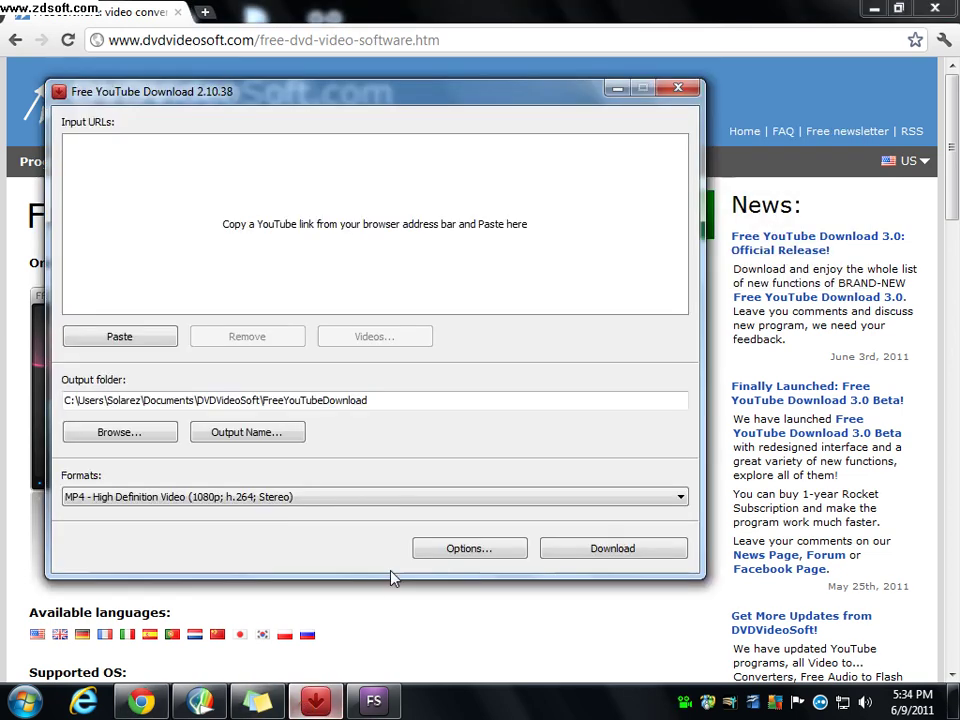
{"action": "left_click", "coordinate": [316, 702]}
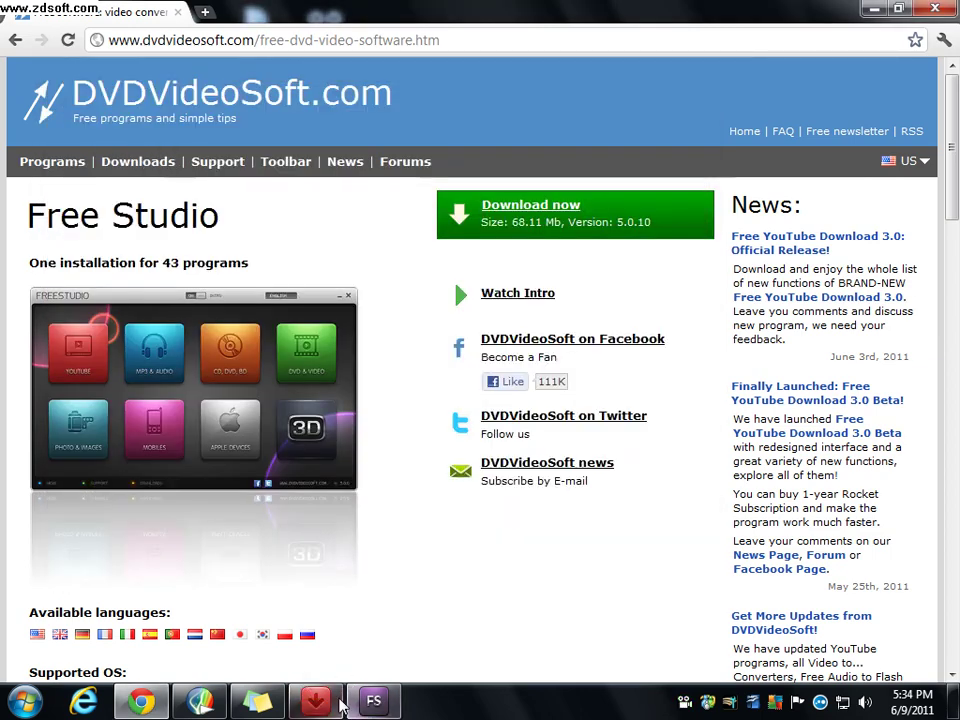
{"action": "left_click", "coordinate": [952, 9]}
{"action": "left_click", "coordinate": [374, 701]}
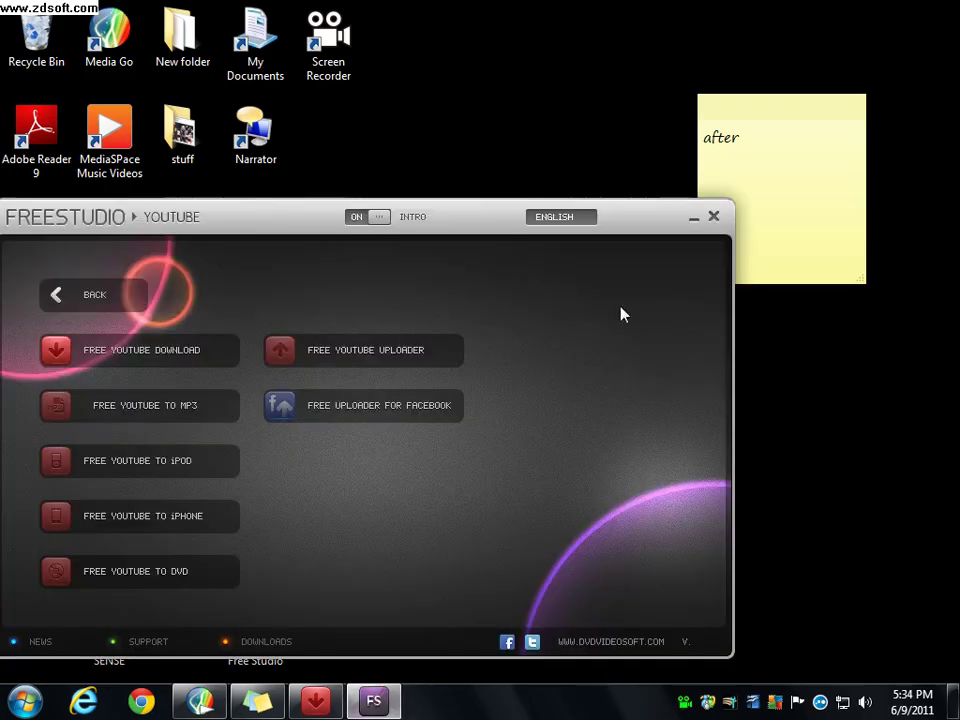
Replace the sticky note's text with "you need to download each of these if you what to just download this".
{"action": "left_click", "coordinate": [763, 174]}
{"action": "key", "text": "BackSpace"}
{"action": "key", "text": "BackSpace"}
{"action": "key", "text": "BackSpace"}
{"action": "key", "text": "BackSpace"}
{"action": "key", "text": "BackSpace"}
{"action": "type", "text": "you nee"}
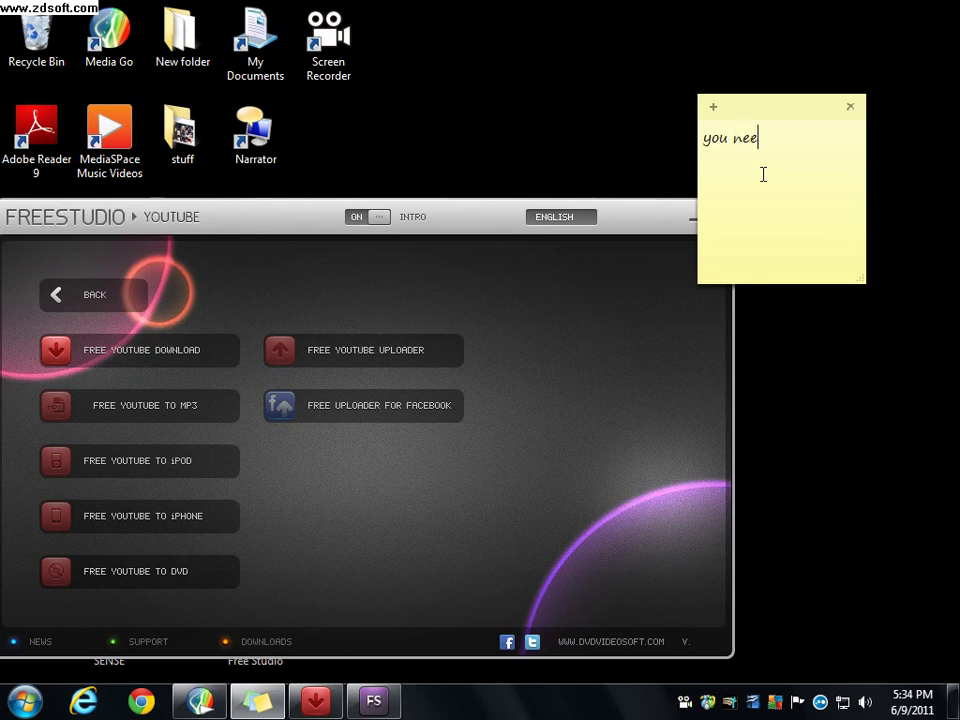
{"action": "type", "text": "d to dowwnload"}
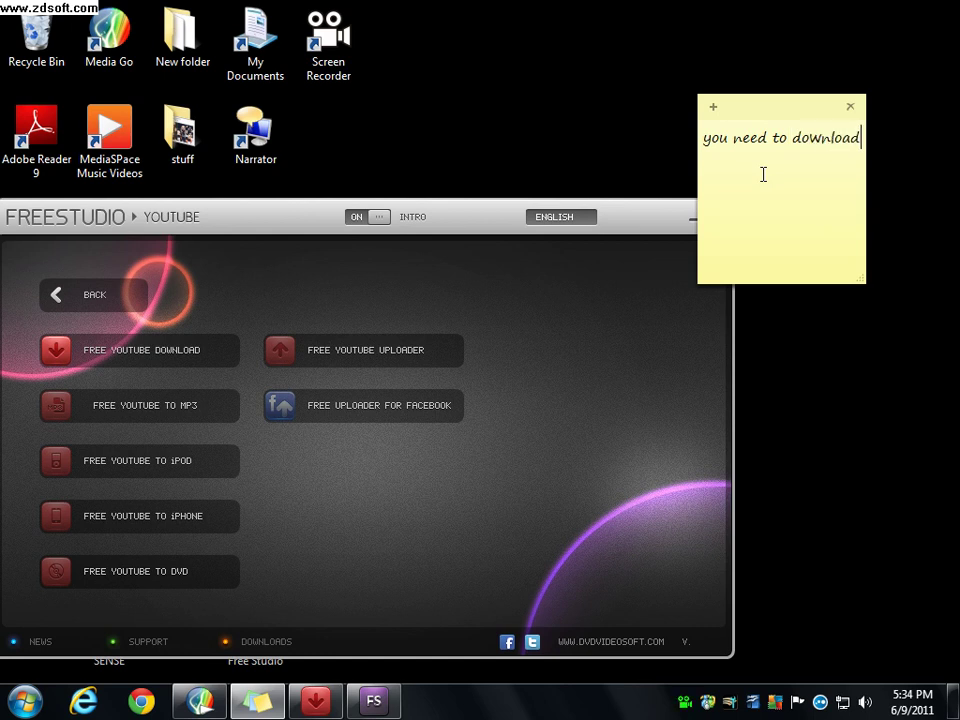
{"action": "type", "text": " each of these if you What to"}
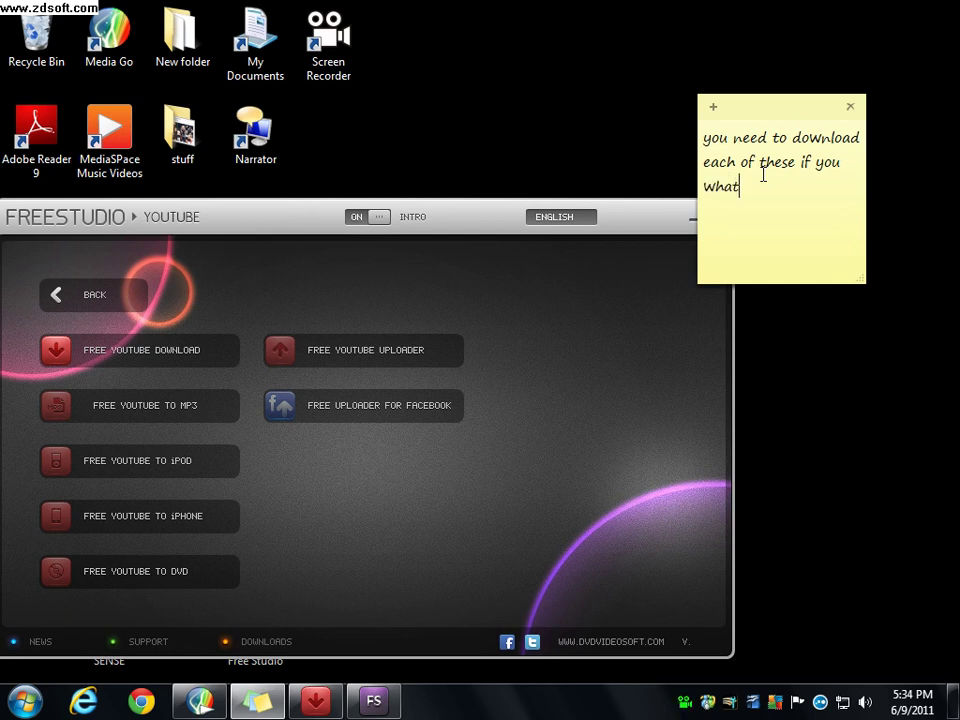
{"action": "type", "text": " just download this"}
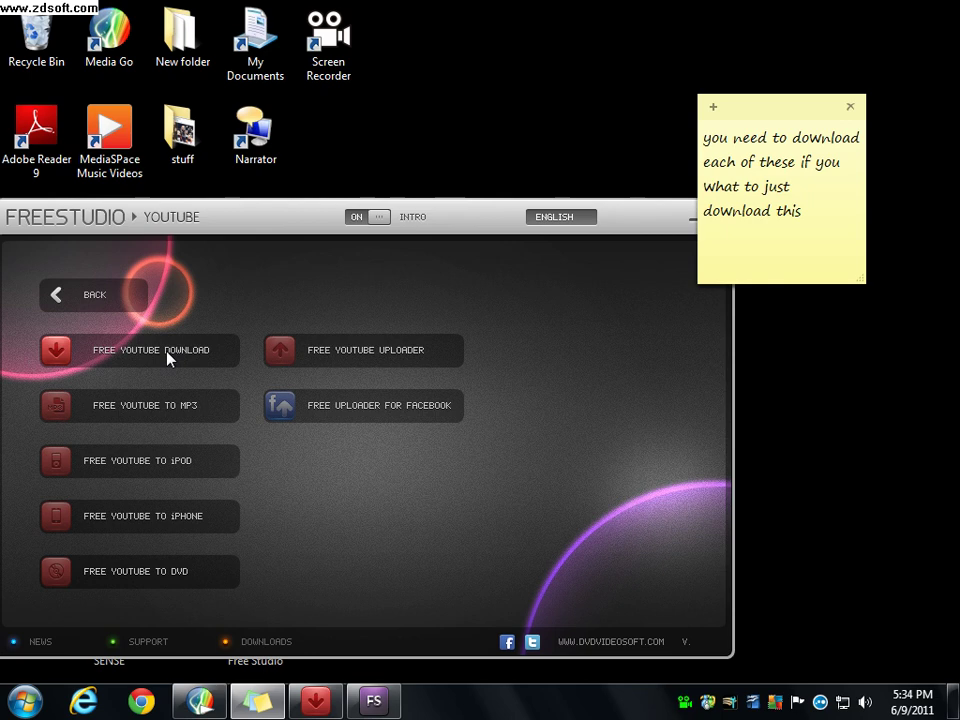
Reopen the YouTube category from the Free Studio main menu and append "the first one" to the sticky note.
{"action": "left_click", "coordinate": [100, 298]}
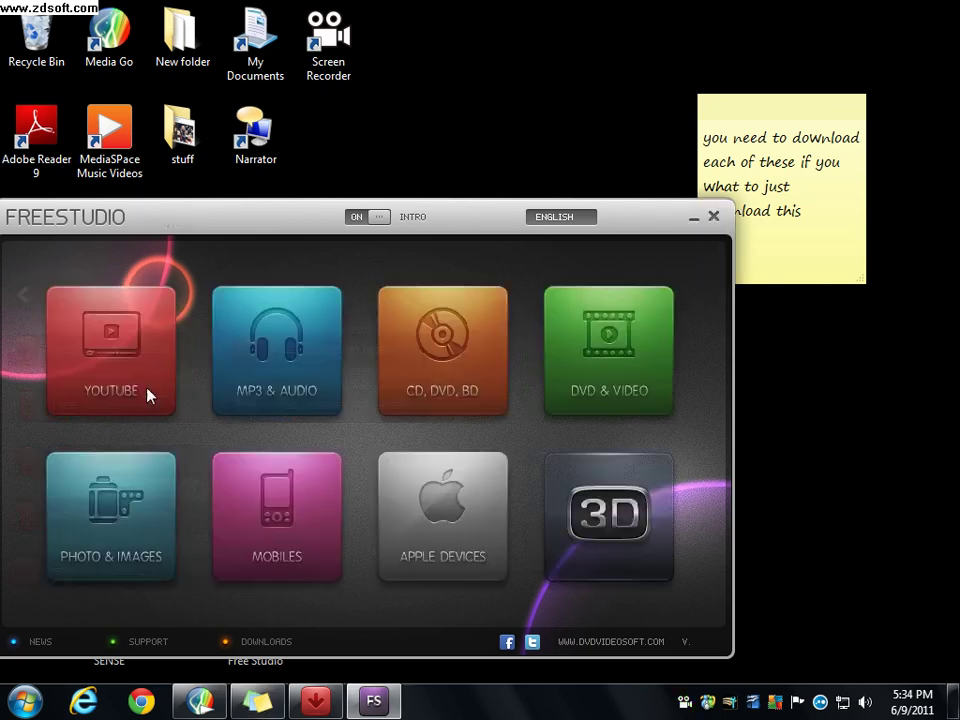
{"action": "left_click", "coordinate": [71, 326]}
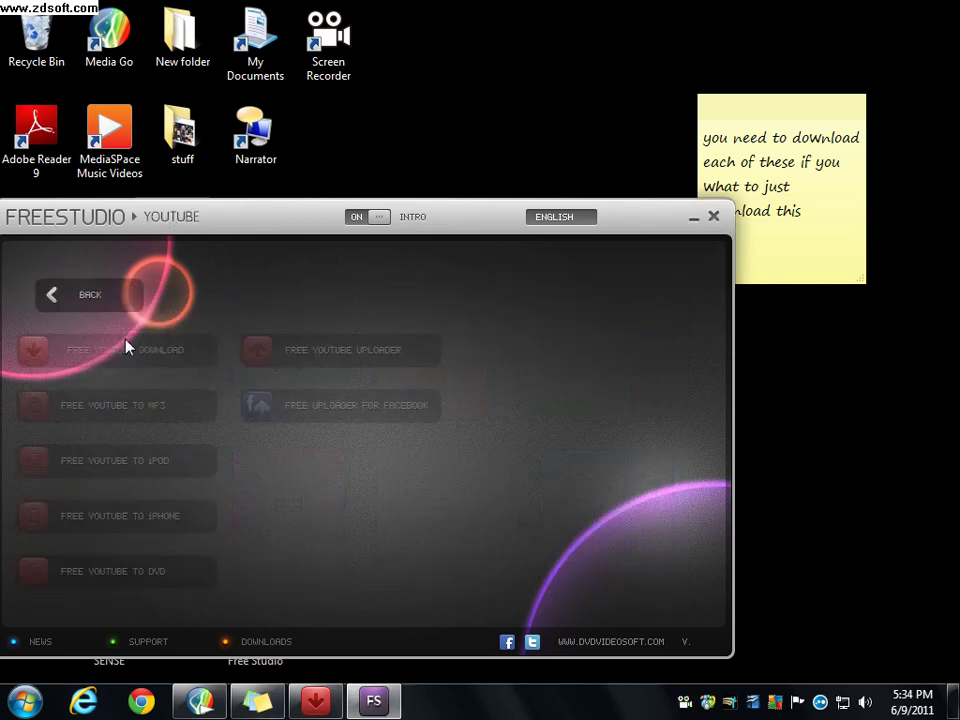
{"action": "left_click", "coordinate": [805, 213]}
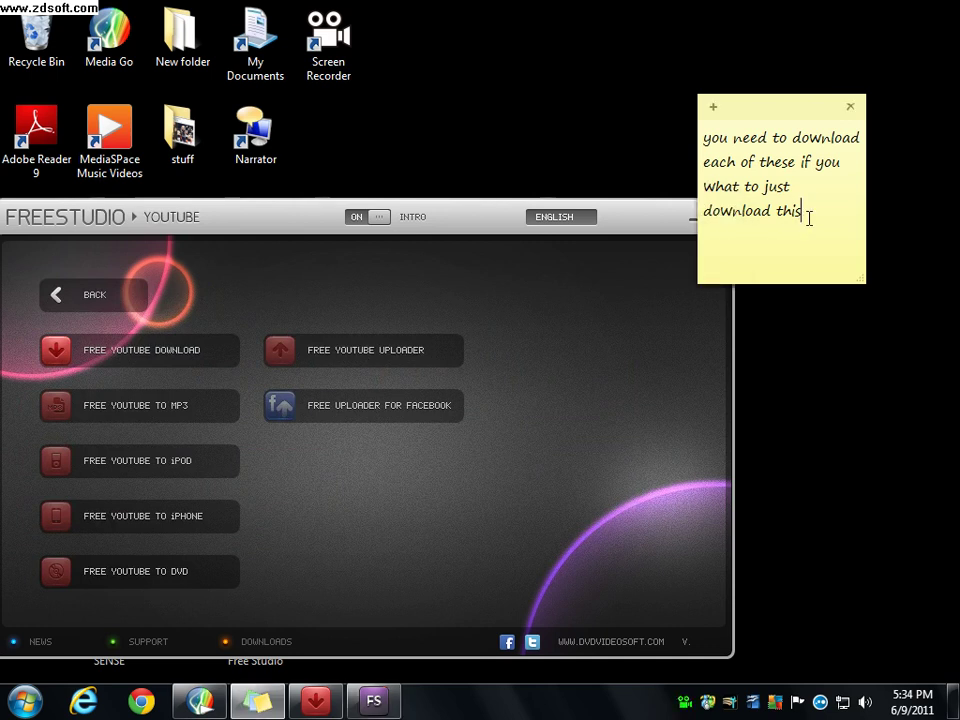
{"action": "type", "text": "the first on"}
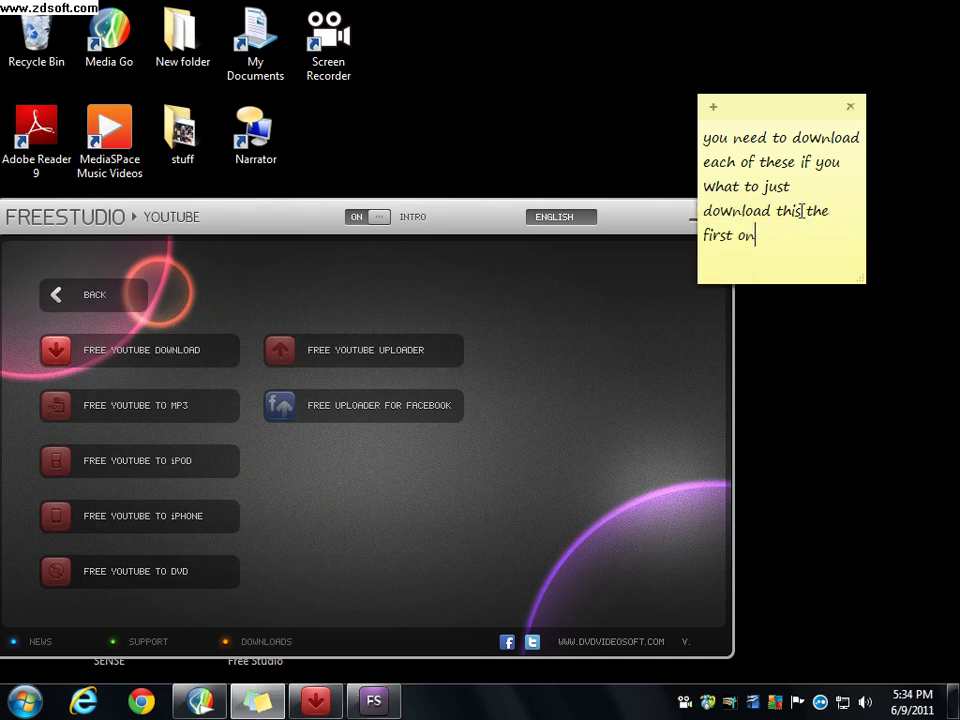
{"action": "type", "text": "ee"}
Clear all the text from the sticky note and close the Free YouTube Download window.
{"action": "key", "text": "BackSpace"}
{"action": "key", "text": "BackSpace"}
{"action": "key", "text": "BackSpace"}
{"action": "key", "text": "BackSpace"}
{"action": "key", "text": "BackSpace"}
{"action": "key", "text": "BackSpace"}
{"action": "key", "text": "BackSpace"}
{"action": "key", "text": "BackSpace"}
{"action": "key", "text": "BackSpace"}
{"action": "key", "text": "BackSpace"}
{"action": "key", "text": "BackSpace"}
{"action": "key", "text": "BackSpace"}
{"action": "key", "text": "BackSpace"}
{"action": "key", "text": "BackSpace"}
{"action": "key", "text": "BackSpace"}
{"action": "key", "text": "BackSpace"}
{"action": "key", "text": "BackSpace"}
{"action": "key", "text": "BackSpace"}
{"action": "key", "text": "BackSpace"}
{"action": "key", "text": "BackSpace"}
{"action": "key", "text": "BackSpace"}
{"action": "key", "text": "BackSpace"}
{"action": "key", "text": "BackSpace"}
{"action": "key", "text": "BackSpace"}
{"action": "key", "text": "BackSpace"}
{"action": "key", "text": "BackSpace"}
{"action": "key", "text": "BackSpace"}
{"action": "key", "text": "BackSpace"}
{"action": "key", "text": "BackSpace"}
{"action": "key", "text": "BackSpace"}
{"action": "key", "text": "BackSpace"}
{"action": "key", "text": "BackSpace"}
{"action": "key", "text": "BackSpace"}
{"action": "key", "text": "BackSpace"}
{"action": "key", "text": "BackSpace"}
{"action": "key", "text": "BackSpace"}
{"action": "key", "text": "BackSpace"}
{"action": "key", "text": "BackSpace"}
{"action": "key", "text": "BackSpace"}
{"action": "key", "text": "BackSpace"}
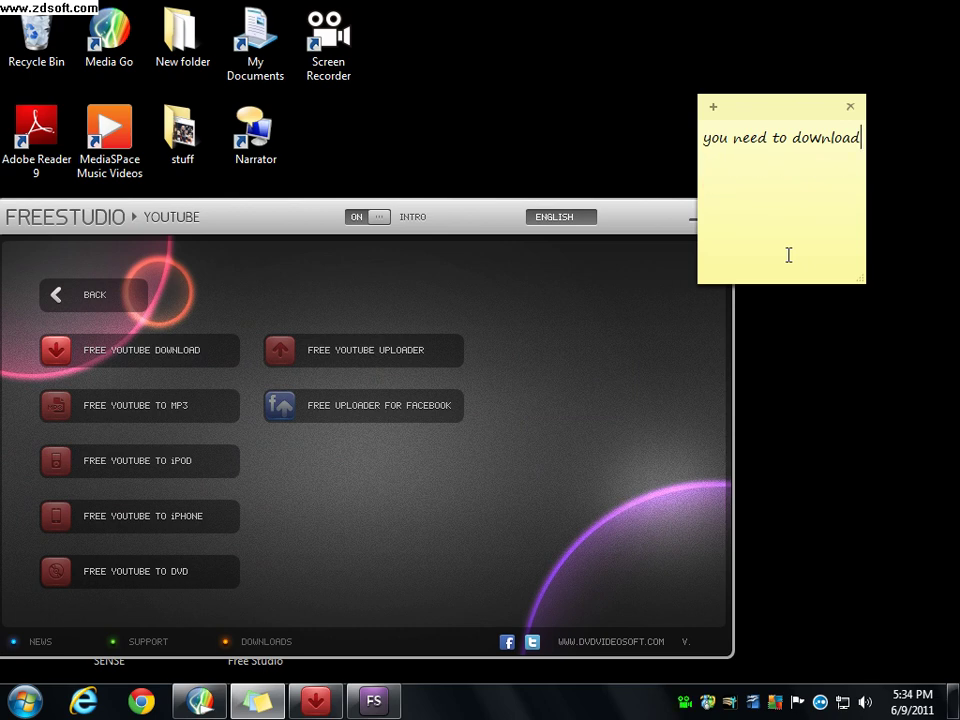
{"action": "mouse_move", "coordinate": [335, 707]}
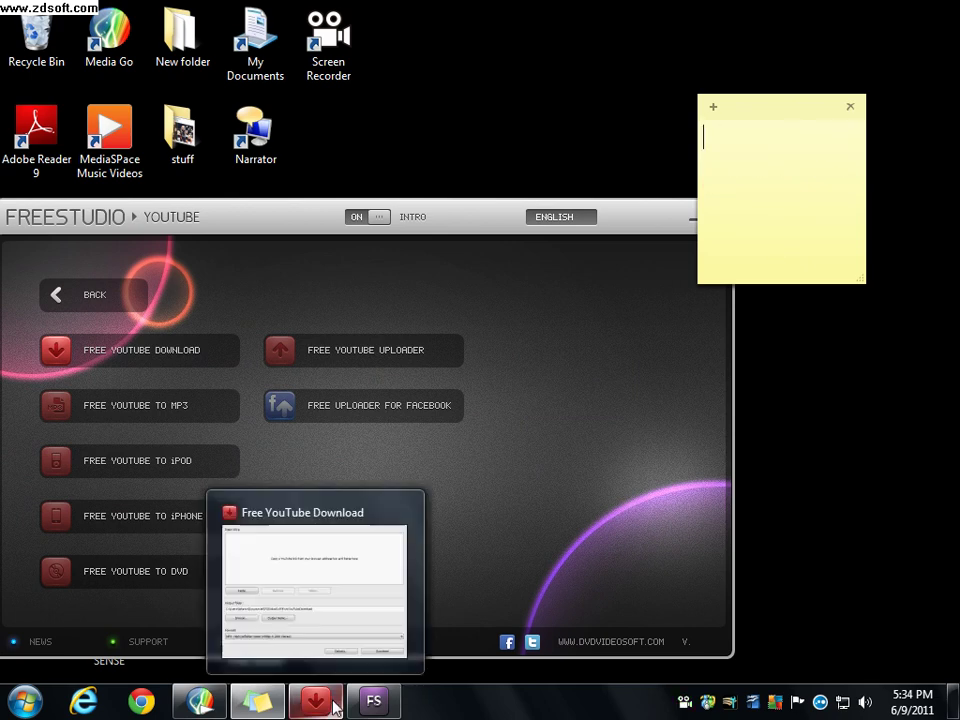
{"action": "left_click", "coordinate": [403, 511]}
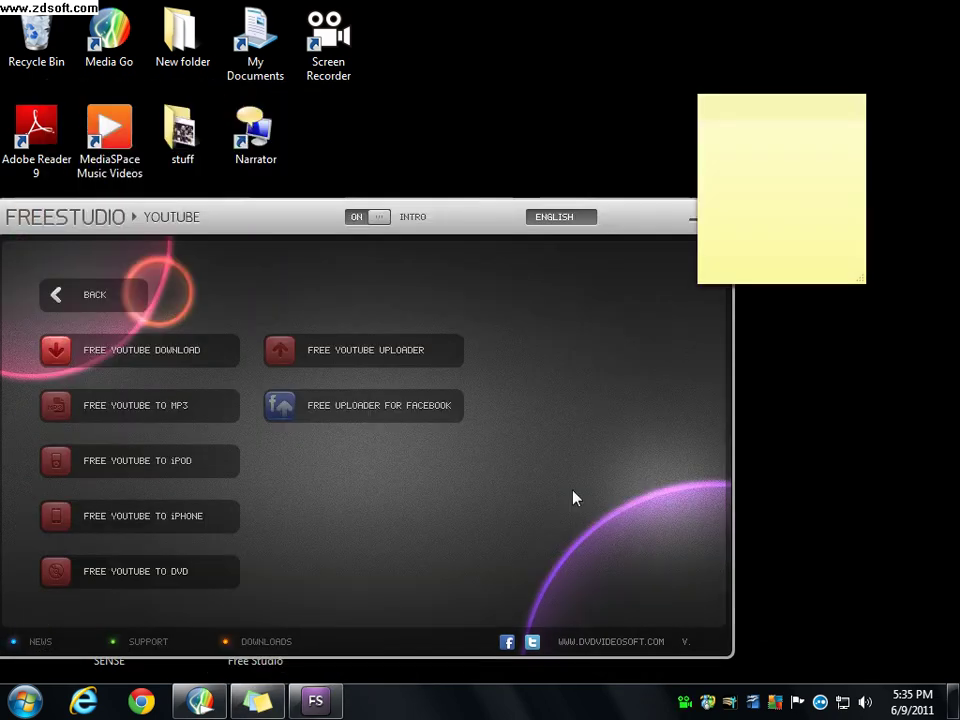
Write "after it souded do this" on the sticky note and open Free YouTube Download from Free Studio.
{"action": "left_click", "coordinate": [748, 225]}
{"action": "type", "text": "afte"}
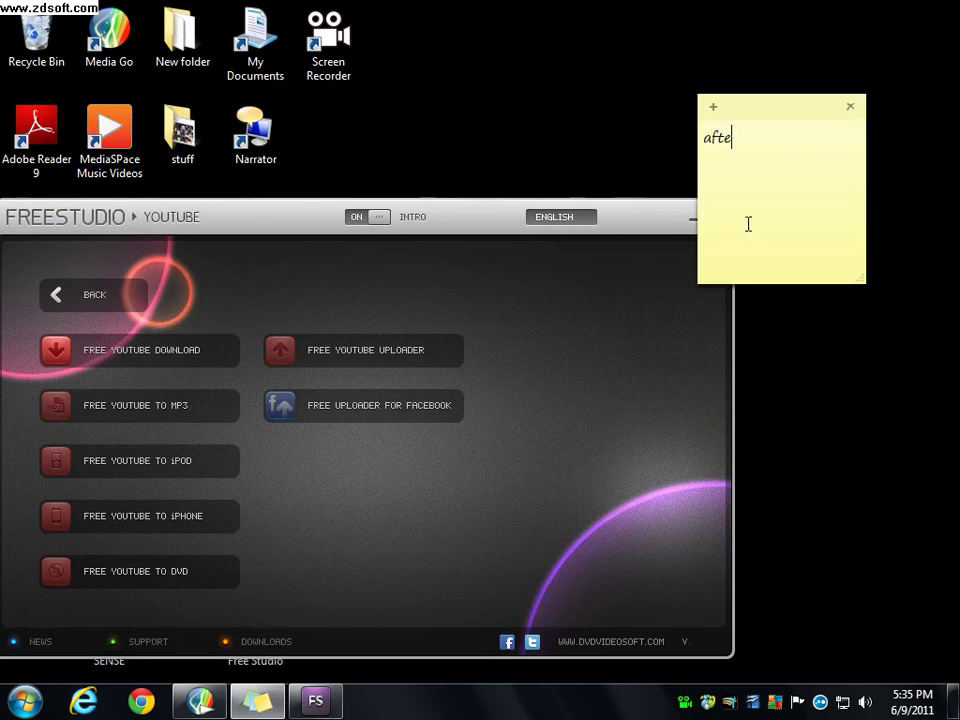
{"action": "type", "text": "r it souded "}
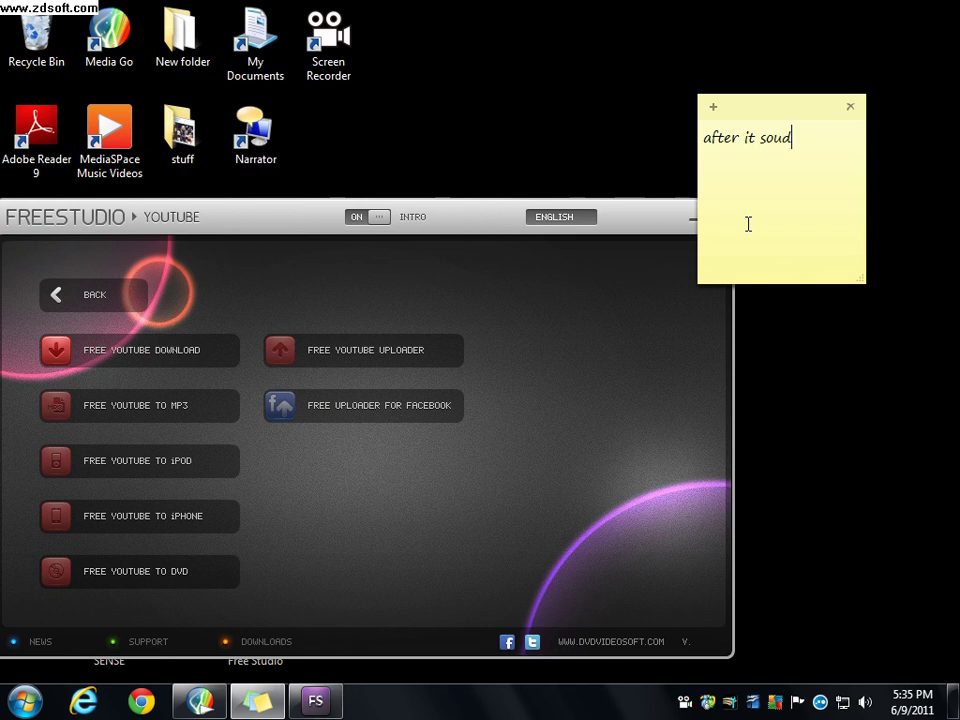
{"action": "type", "text": "do this"}
{"action": "left_click", "coordinate": [206, 362]}
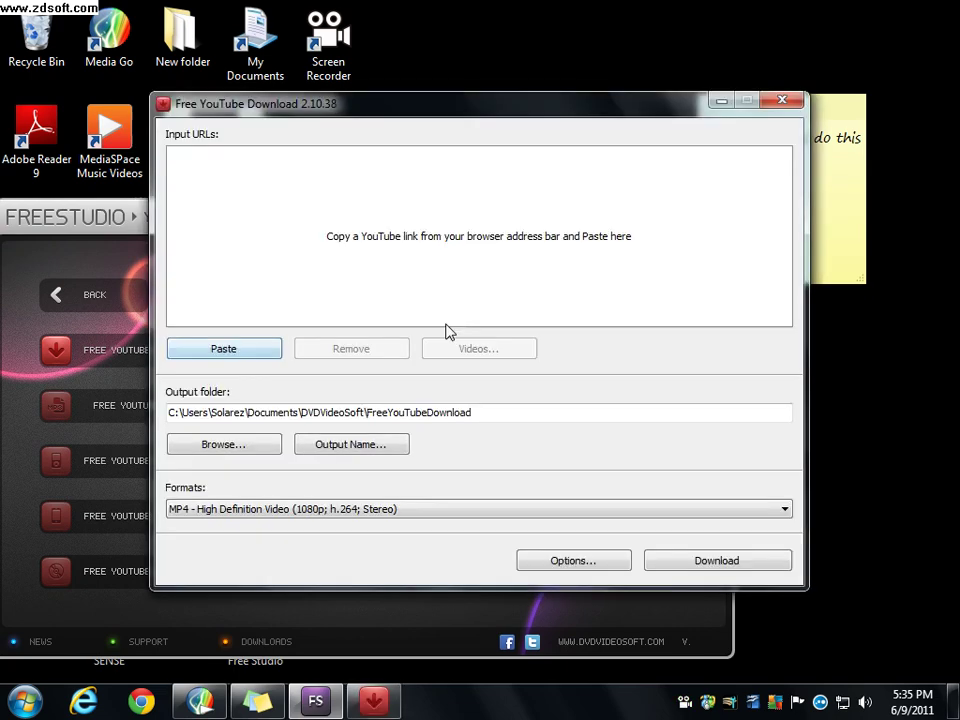
{"action": "left_click_drag", "start_coordinate": [452, 110], "coordinate": [414, 143]}
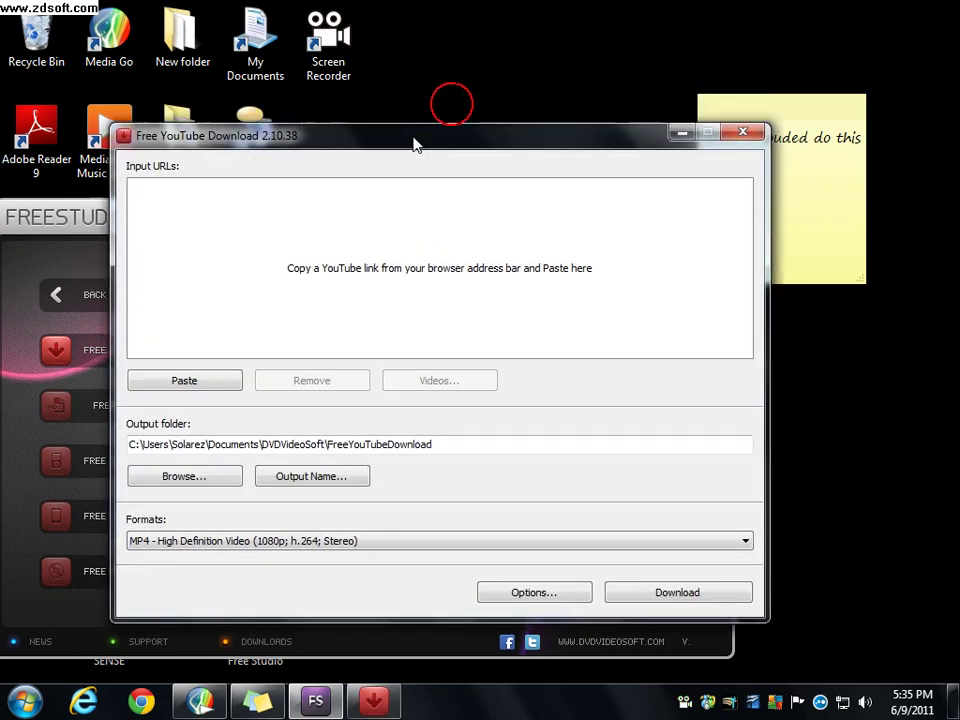
Replace the sticky note's text with "now go to youtube".
{"action": "left_click", "coordinate": [847, 125]}
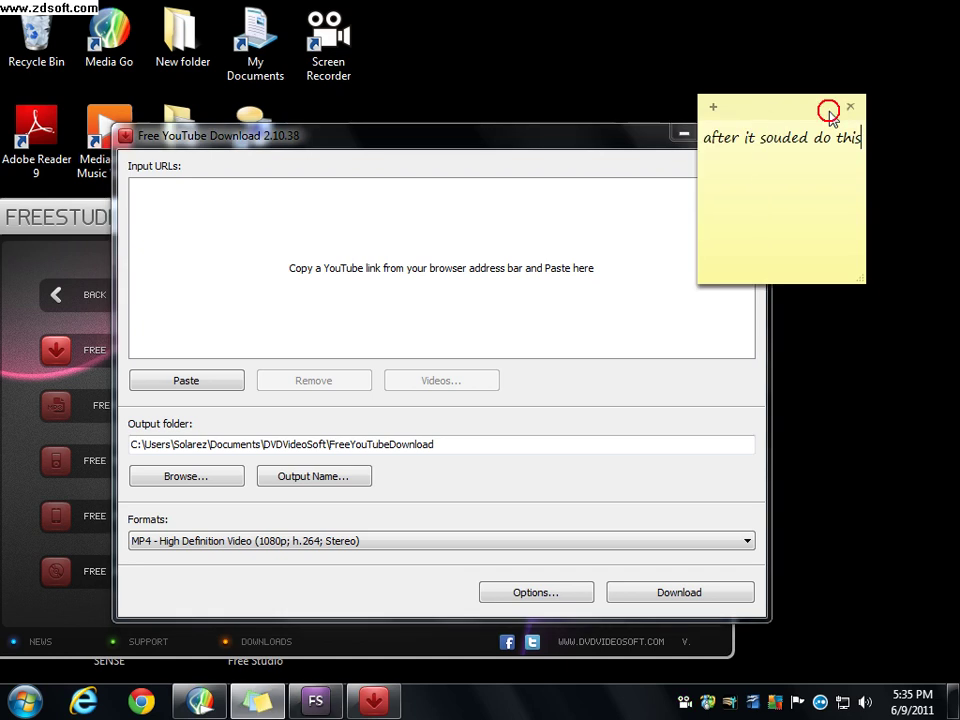
{"action": "key", "text": "BackSpace"}
{"action": "key", "text": "BackSpace"}
{"action": "key", "text": "BackSpace"}
{"action": "key", "text": "BackSpace"}
{"action": "key", "text": "BackSpace"}
{"action": "key", "text": "BackSpace"}
{"action": "key", "text": "BackSpace"}
{"action": "key", "text": "BackSpace"}
{"action": "key", "text": "BackSpace"}
{"action": "key", "text": "BackSpace"}
{"action": "key", "text": "BackSpace"}
{"action": "key", "text": "BackSpace"}
{"action": "key", "text": "BackSpace"}
{"action": "key", "text": "BackSpace"}
{"action": "key", "text": "BackSpace"}
{"action": "key", "text": "BackSpace"}
{"action": "key", "text": "BackSpace"}
{"action": "key", "text": "BackSpace"}
{"action": "key", "text": "BackSpace"}
{"action": "key", "text": "BackSpace"}
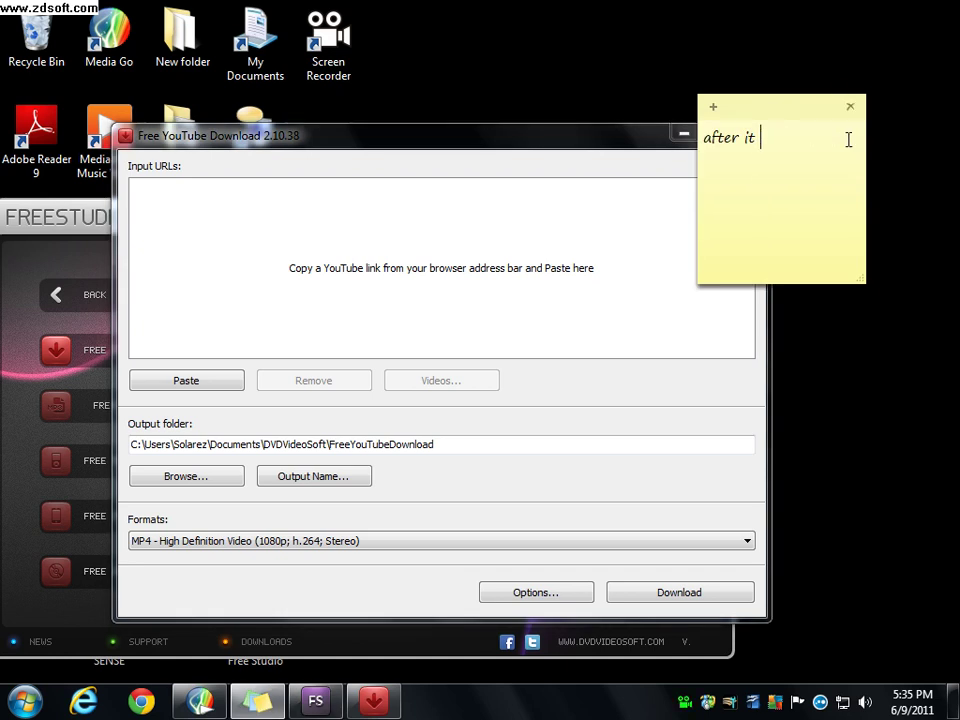
{"action": "type", "text": "now go to"}
{"action": "type", "text": "youtube"}
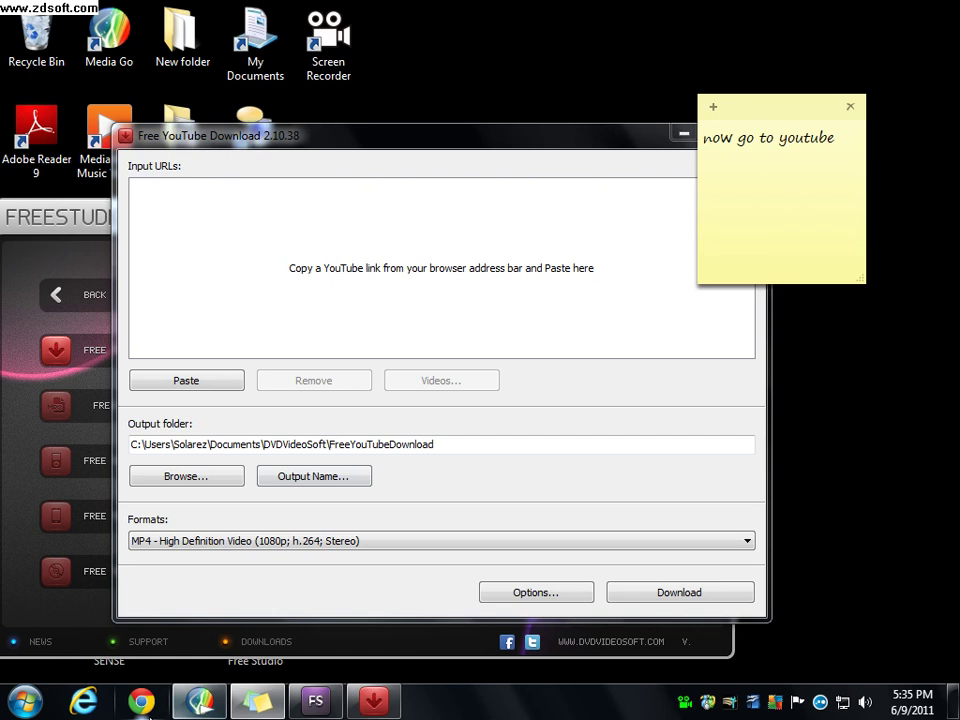
Open Google Chrome and go to youtube.com.
{"action": "left_click", "coordinate": [145, 703]}
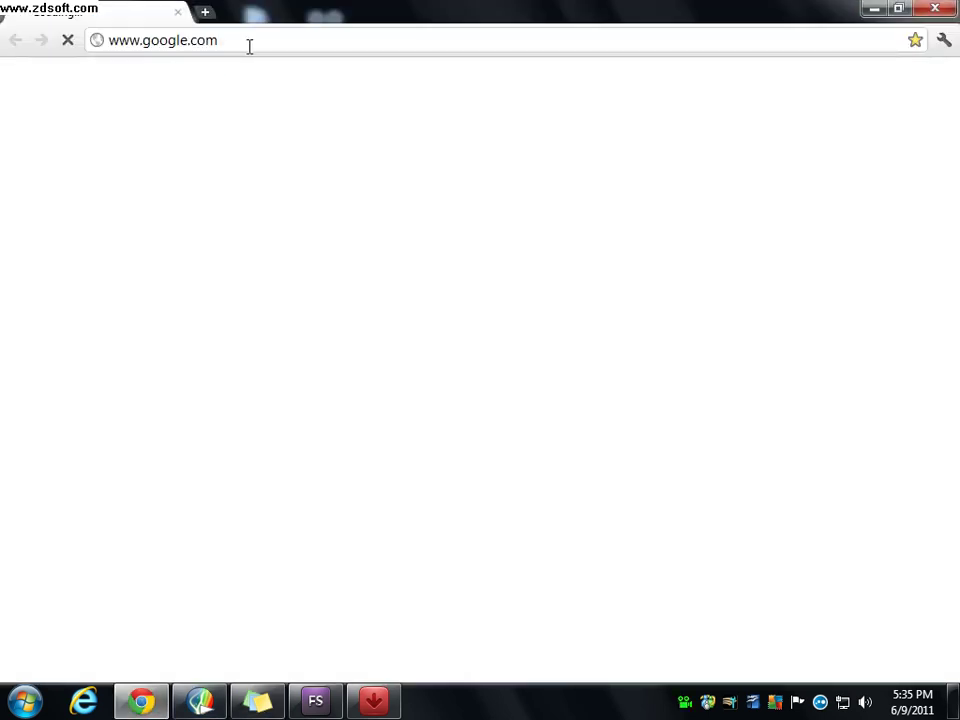
{"action": "left_click", "coordinate": [250, 46]}
{"action": "key", "text": "BackSpace"}
{"action": "type", "text": "youtube"}
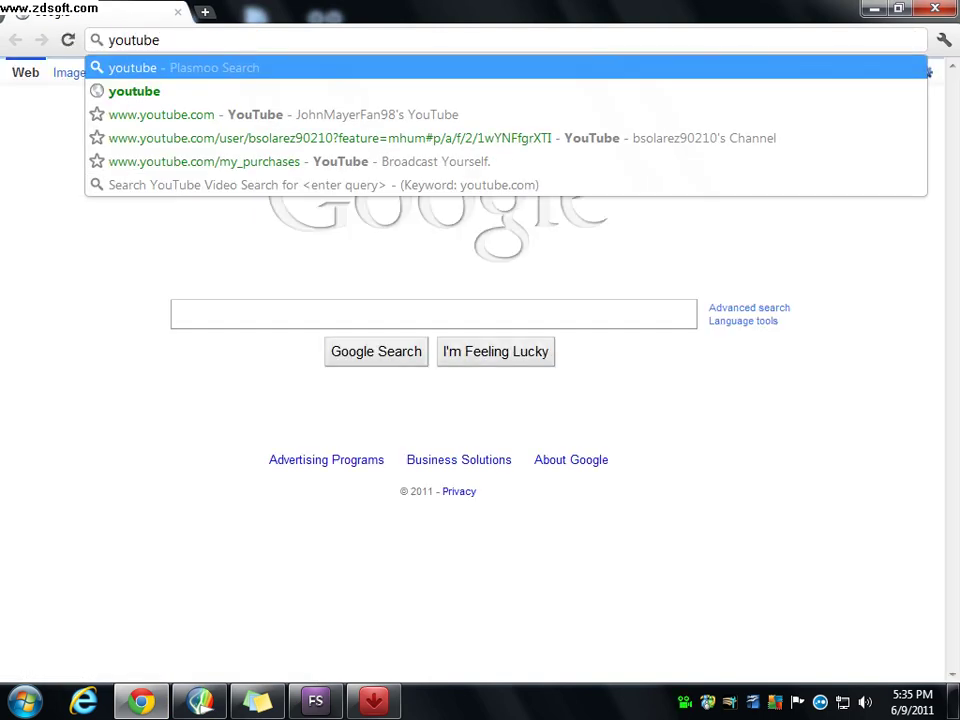
{"action": "type", "text": ".com"}
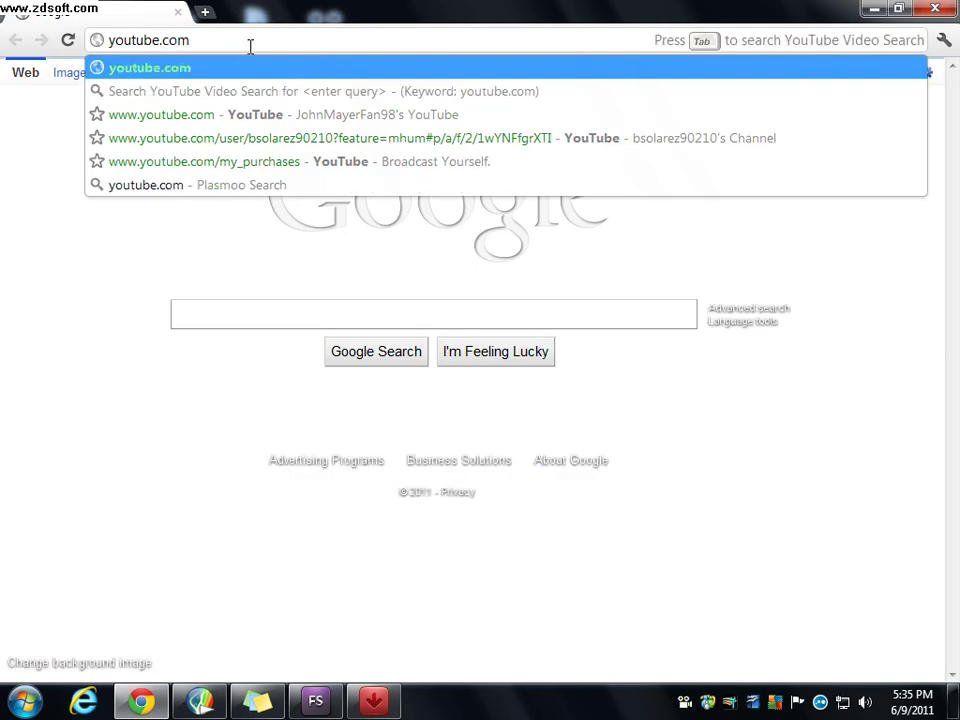
{"action": "key", "text": "Return"}
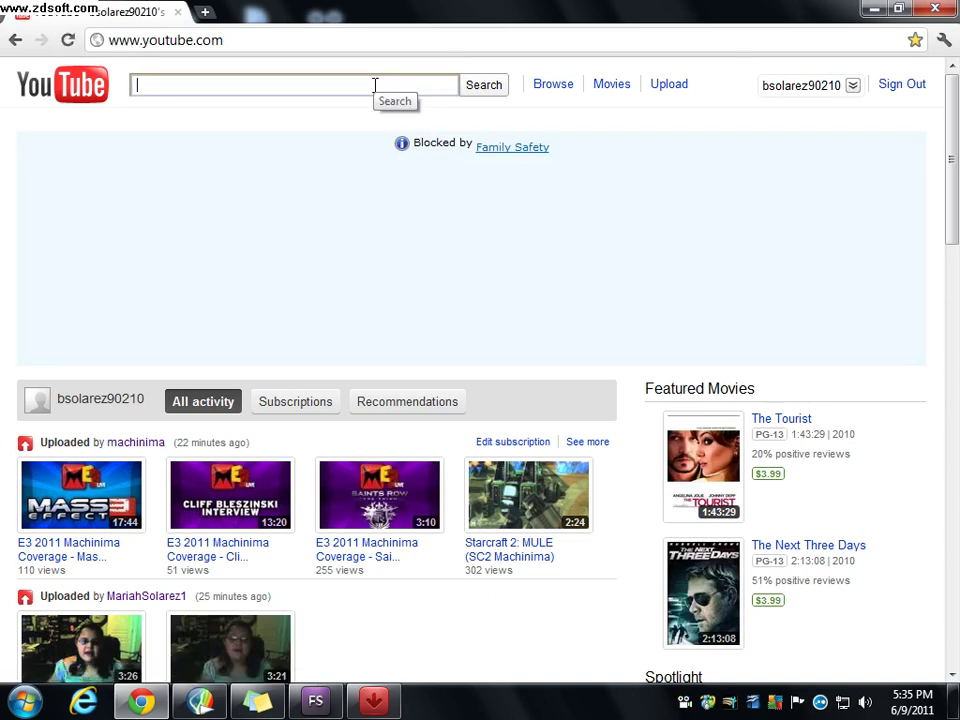
Search YouTube for "eminem" and open the video "Eminem - When I'm Gone" from the results.
{"action": "type", "text": "eminem"}
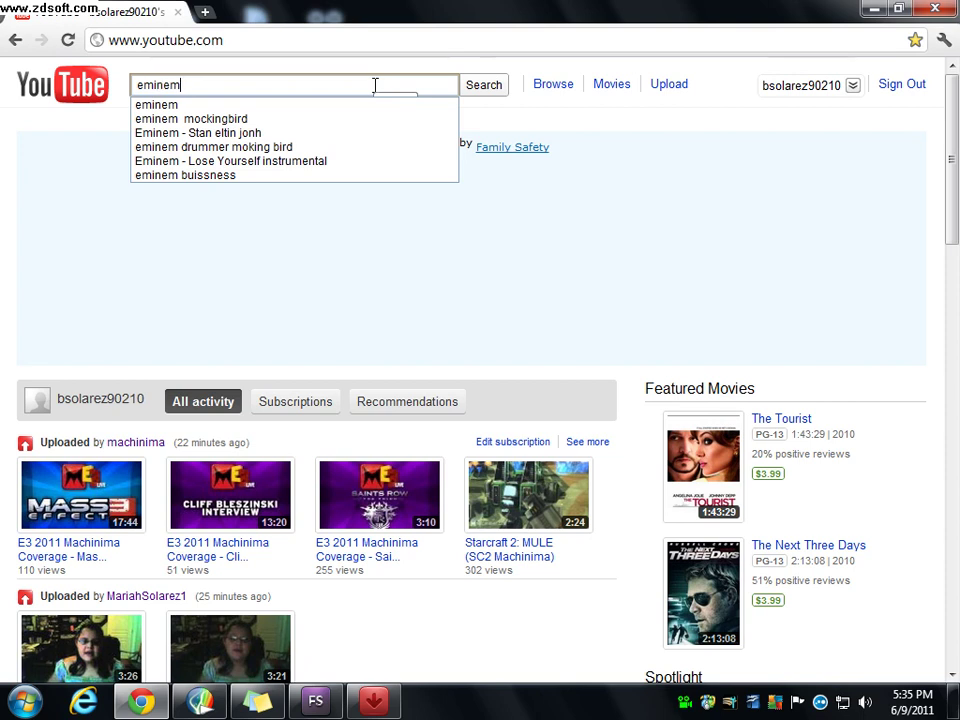
{"action": "key", "text": "Return"}
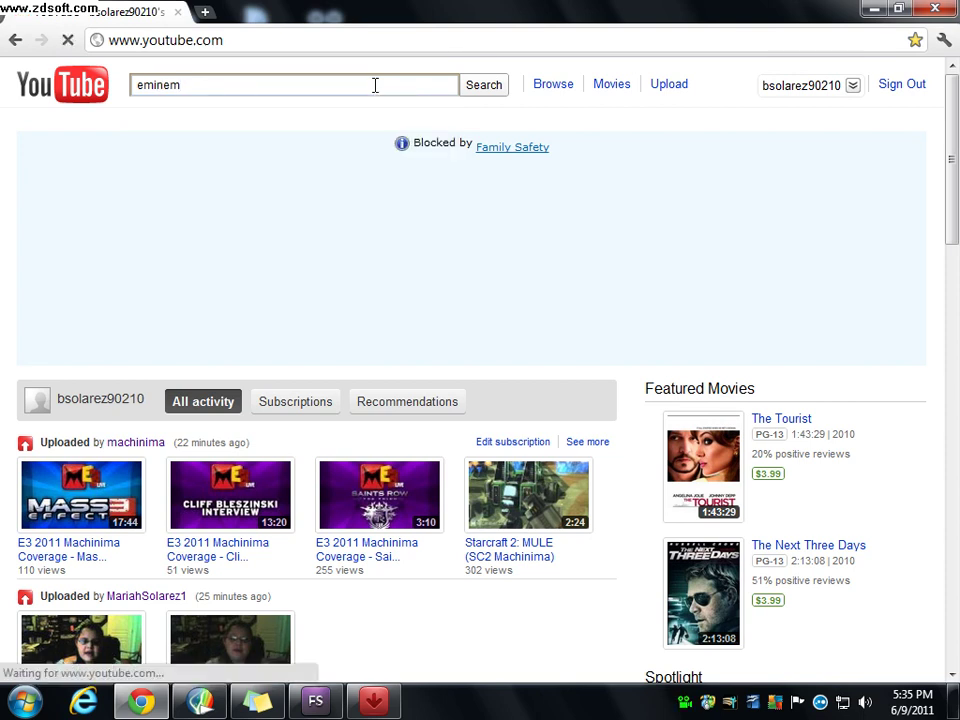
{"action": "scroll", "coordinate": [240, 450], "scroll_direction": "down", "scroll_amount": 5}
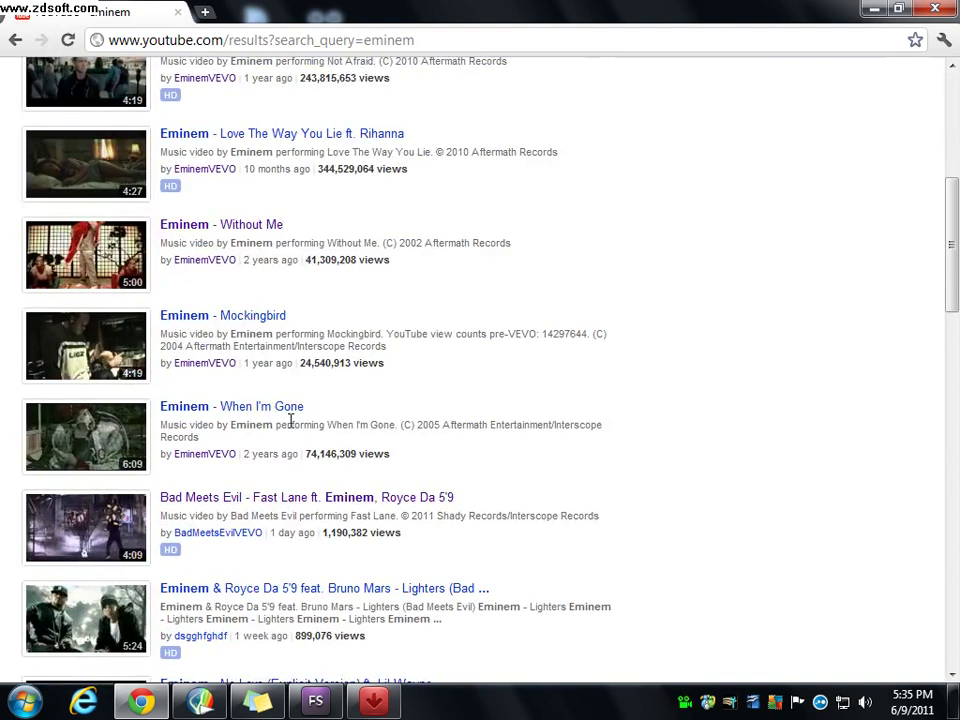
{"action": "left_click", "coordinate": [290, 407]}
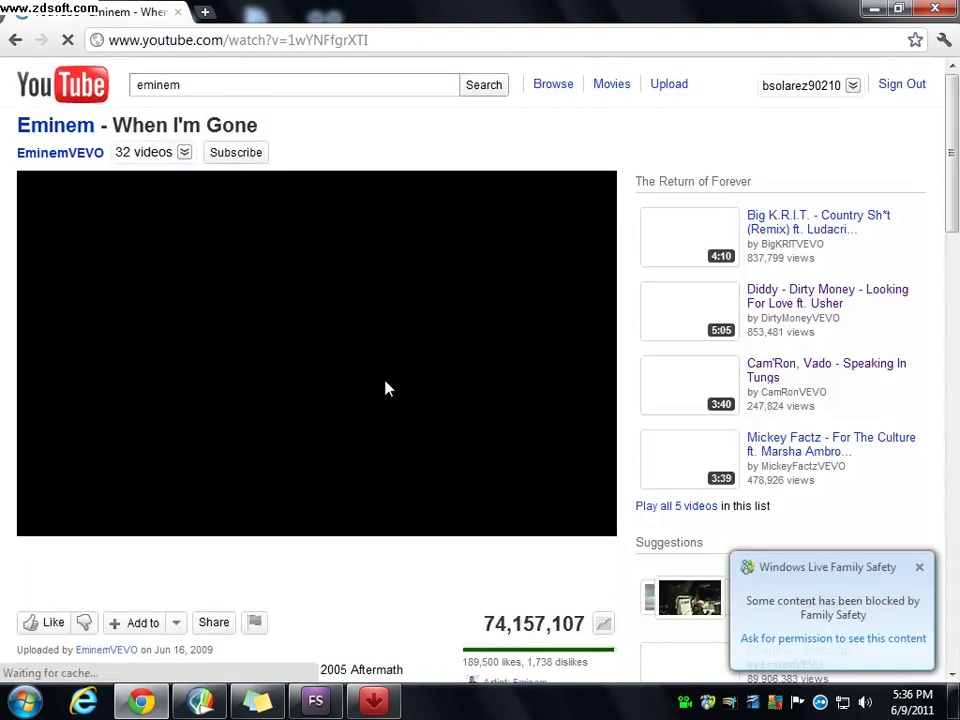
Bring up the sticky note over the video page and replace its text with "i just clike on".
{"action": "left_click", "coordinate": [258, 701]}
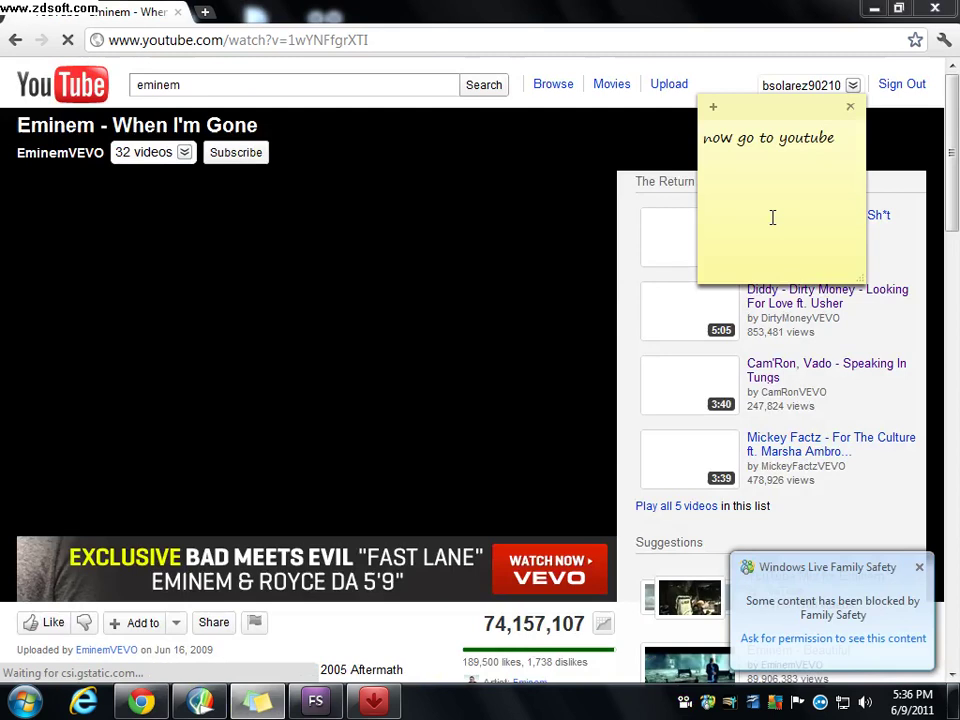
{"action": "key", "text": "BackSpace"}
{"action": "key", "text": "BackSpace"}
{"action": "key", "text": "BackSpace"}
{"action": "key", "text": "BackSpace"}
{"action": "key", "text": "BackSpace"}
{"action": "key", "text": "BackSpace"}
{"action": "key", "text": "BackSpace"}
{"action": "key", "text": "BackSpace"}
{"action": "key", "text": "BackSpace"}
{"action": "key", "text": "BackSpace"}
{"action": "key", "text": "BackSpace"}
{"action": "key", "text": "BackSpace"}
{"action": "key", "text": "BackSpace"}
{"action": "key", "text": "BackSpace"}
{"action": "key", "text": "BackSpace"}
{"action": "key", "text": "BackSpace"}
{"action": "key", "text": "BackSpace"}
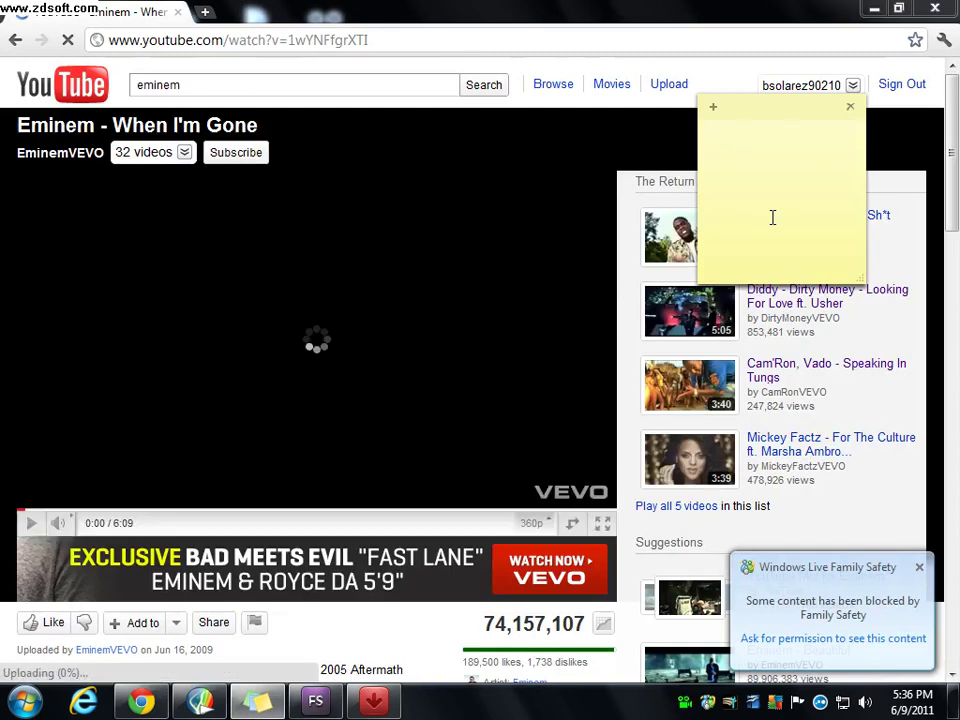
{"action": "type", "text": "i just clike "}
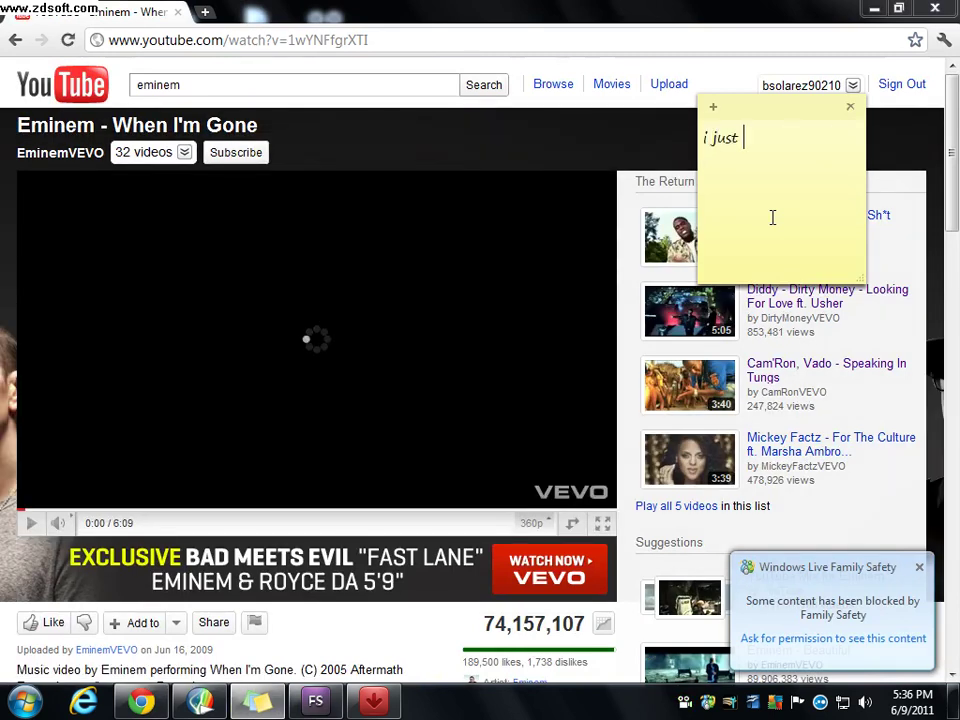
{"action": "type", "text": "one"}
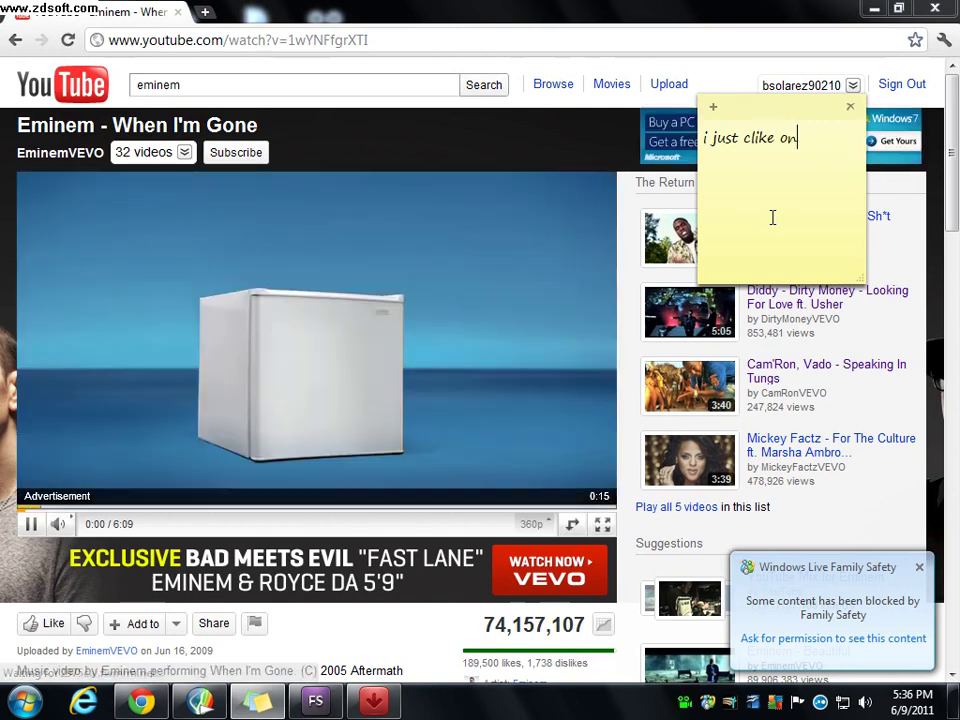
Replace the sticky note's text with "i hate advertisment".
{"action": "key", "text": "BackSpace"}
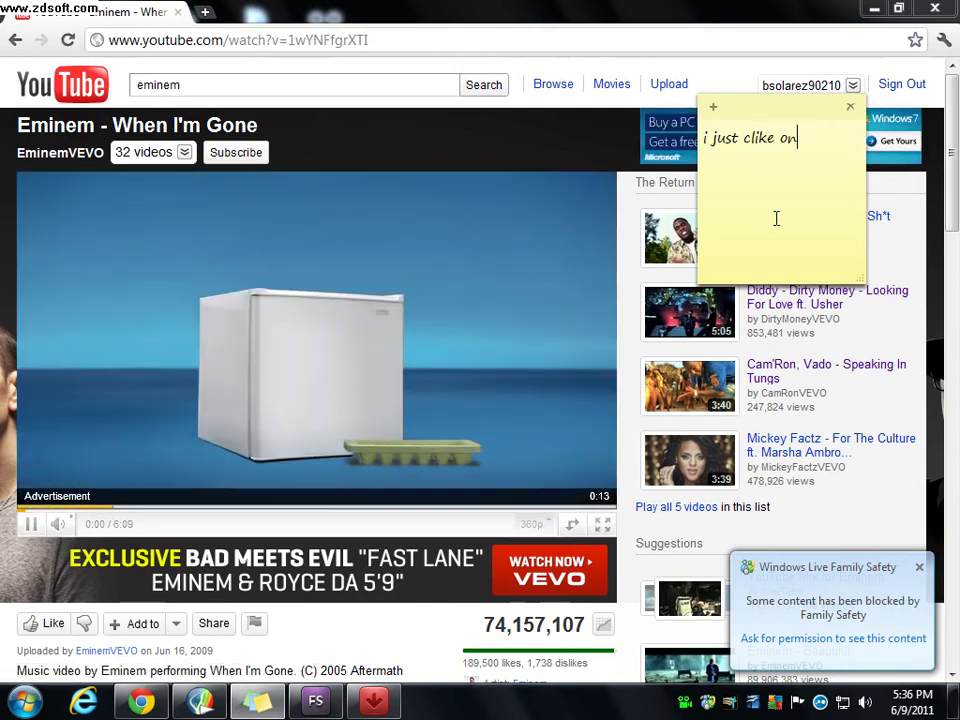
{"action": "key", "text": "BackSpace"}
{"action": "key", "text": "BackSpace"}
{"action": "key", "text": "BackSpace"}
{"action": "key", "text": "BackSpace"}
{"action": "key", "text": "BackSpace"}
{"action": "key", "text": "BackSpace"}
{"action": "key", "text": "BackSpace"}
{"action": "key", "text": "BackSpace"}
{"action": "key", "text": "BackSpace"}
{"action": "key", "text": "BackSpace"}
{"action": "key", "text": "BackSpace"}
{"action": "key", "text": "BackSpace"}
{"action": "key", "text": "BackSpace"}
{"action": "key", "text": "BackSpace"}
{"action": "key", "text": "BackSpace"}
{"action": "type", "text": "i hate"}
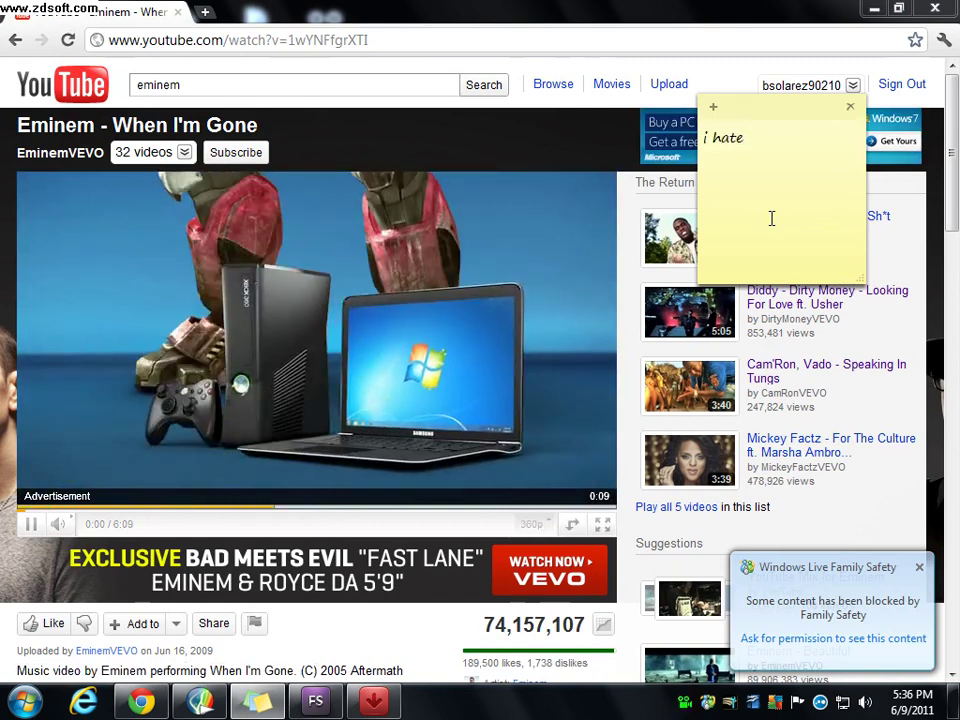
{"action": "type", "text": " ad"}
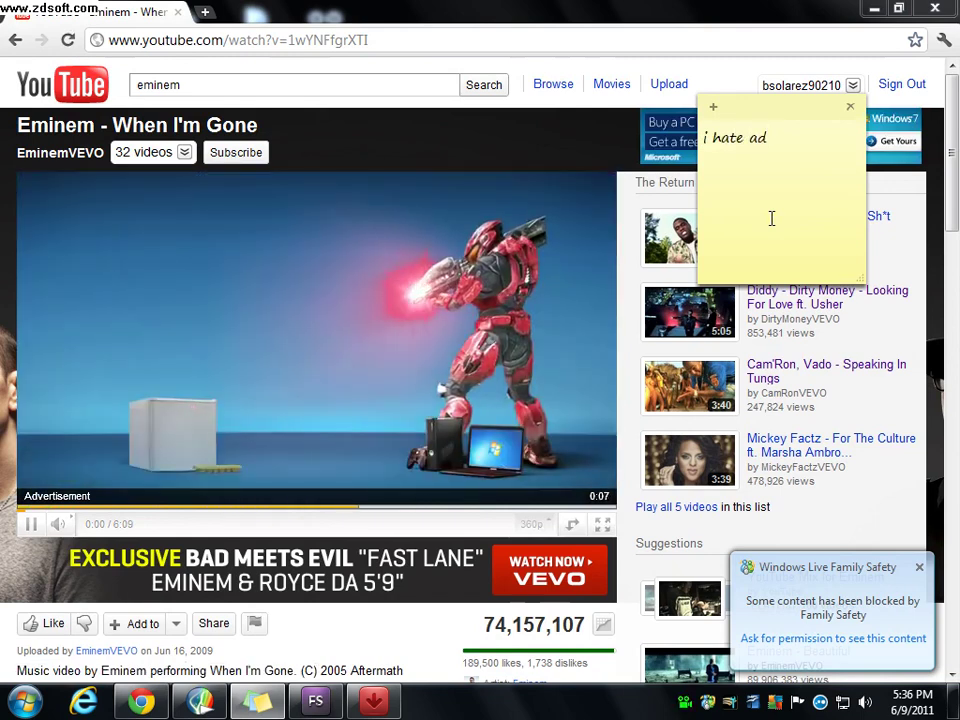
{"action": "type", "text": "ve"}
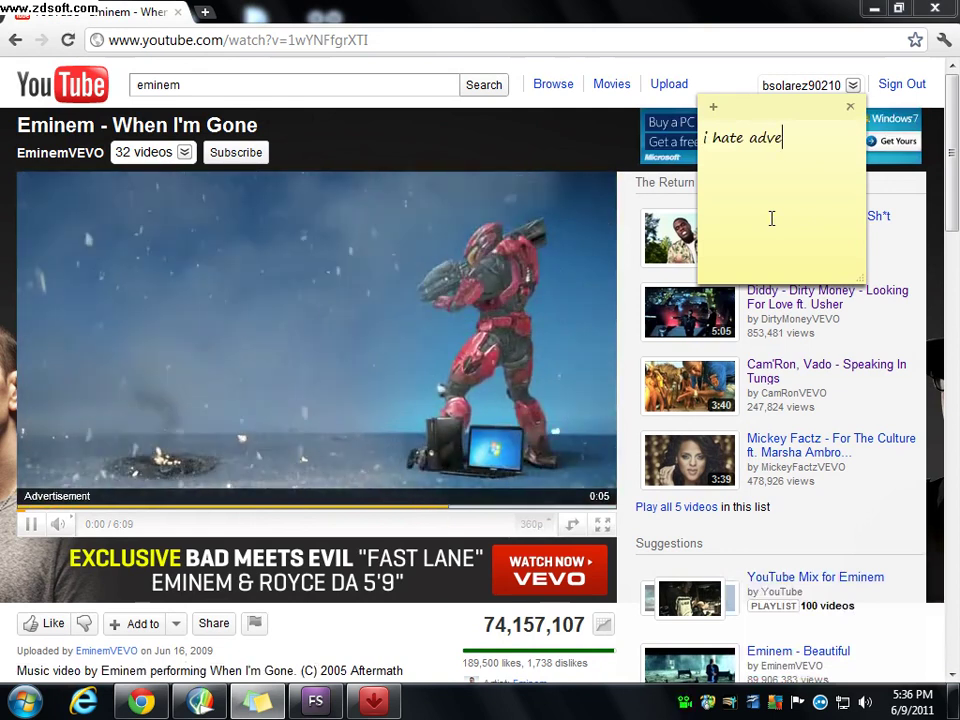
{"action": "type", "text": "rt"}
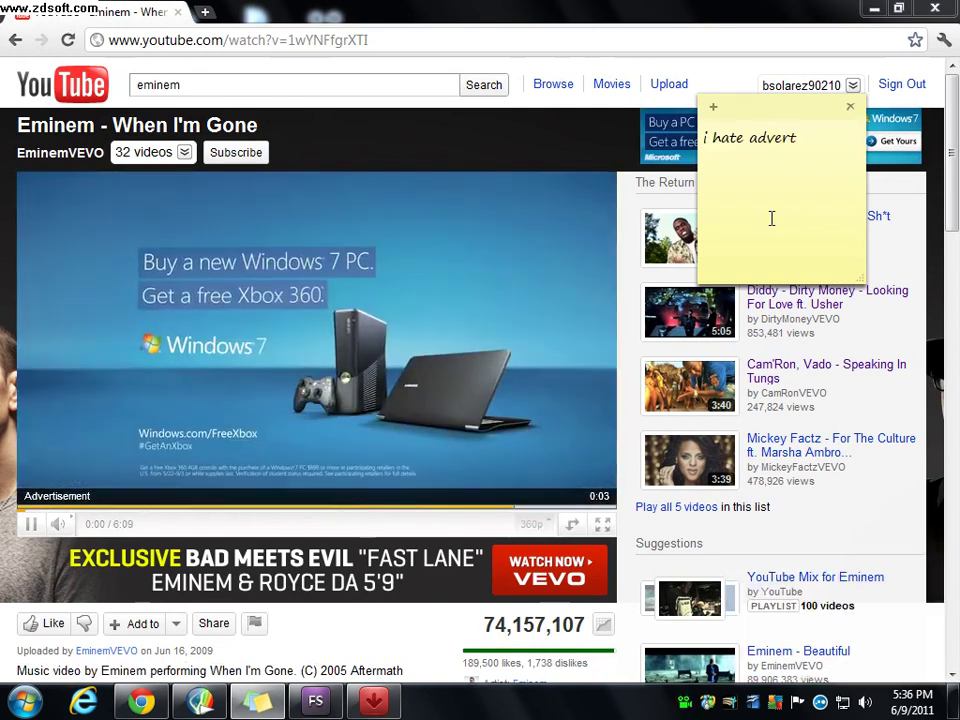
{"action": "type", "text": "isment"}
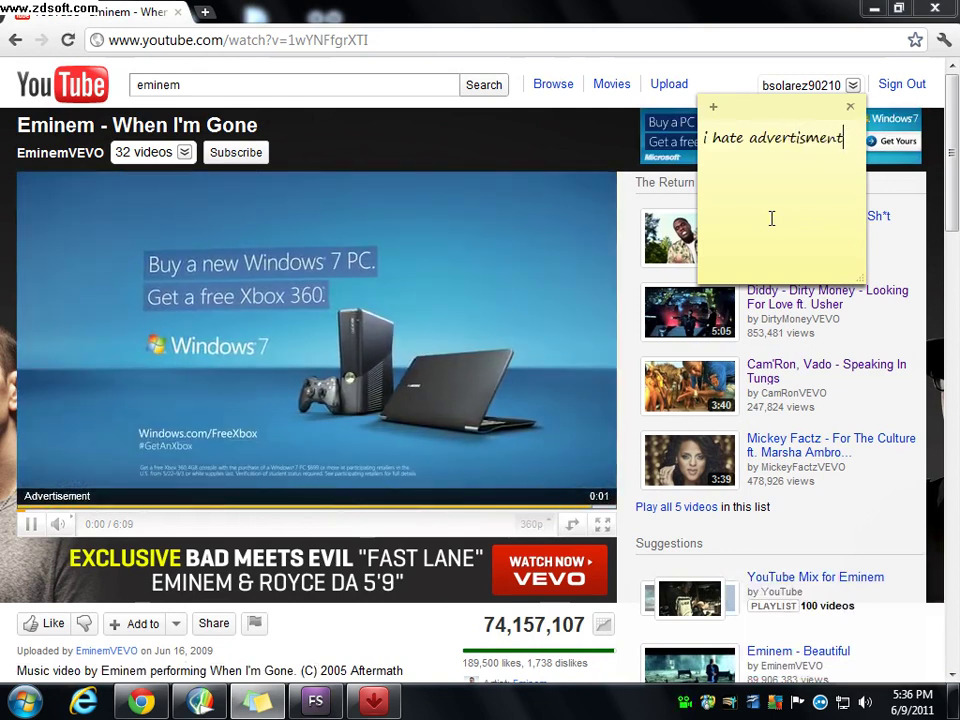
Replace the sticky note's text with "hight light the url".
{"action": "key", "text": "BackSpace"}
{"action": "key", "text": "BackSpace"}
{"action": "key", "text": "BackSpace"}
{"action": "key", "text": "BackSpace"}
{"action": "key", "text": "BackSpace"}
{"action": "key", "text": "BackSpace"}
{"action": "key", "text": "BackSpace"}
{"action": "key", "text": "BackSpace"}
{"action": "key", "text": "BackSpace"}
{"action": "key", "text": "BackSpace"}
{"action": "key", "text": "BackSpace"}
{"action": "key", "text": "BackSpace"}
{"action": "key", "text": "BackSpace"}
{"action": "key", "text": "BackSpace"}
{"action": "key", "text": "BackSpace"}
{"action": "key", "text": "BackSpace"}
{"action": "key", "text": "BackSpace"}
{"action": "key", "text": "BackSpace"}
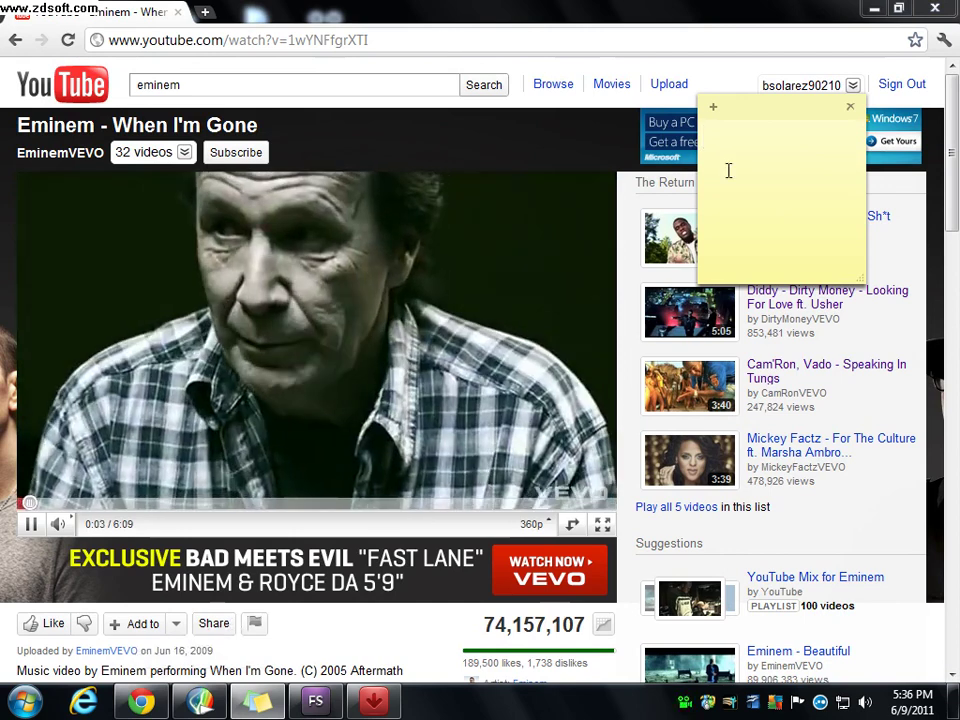
{"action": "type", "text": "hight light "}
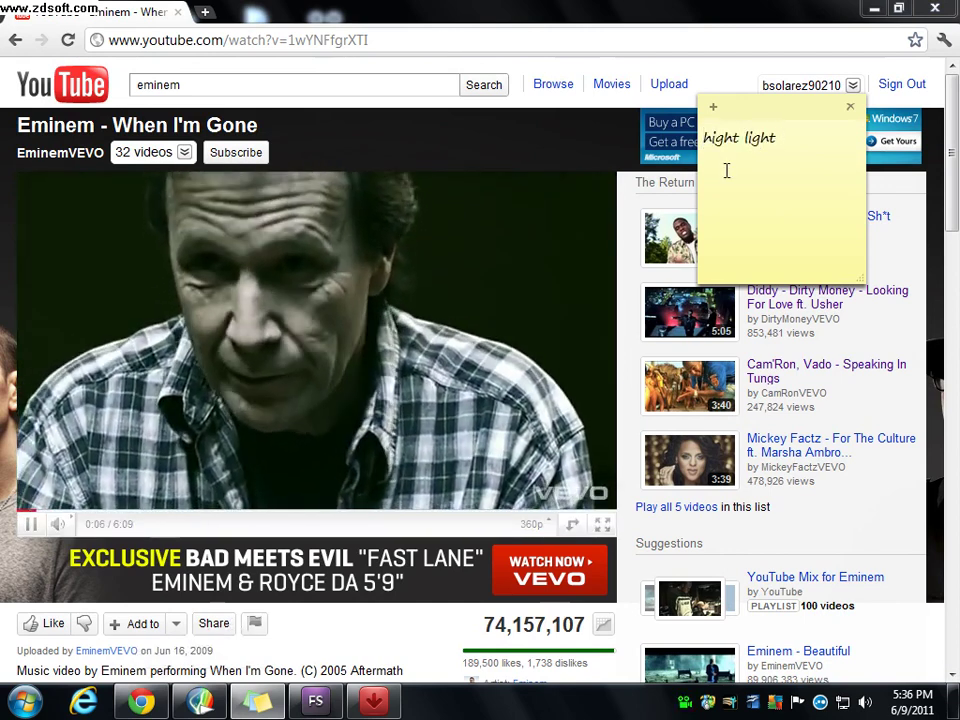
{"action": "type", "text": "the u"}
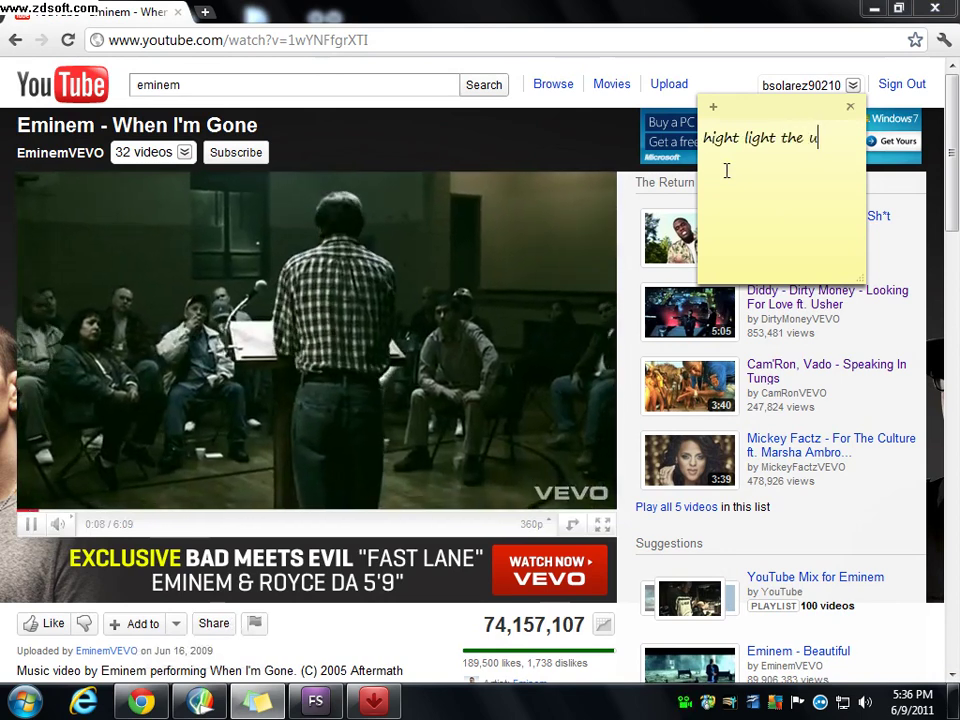
{"action": "type", "text": "rl"}
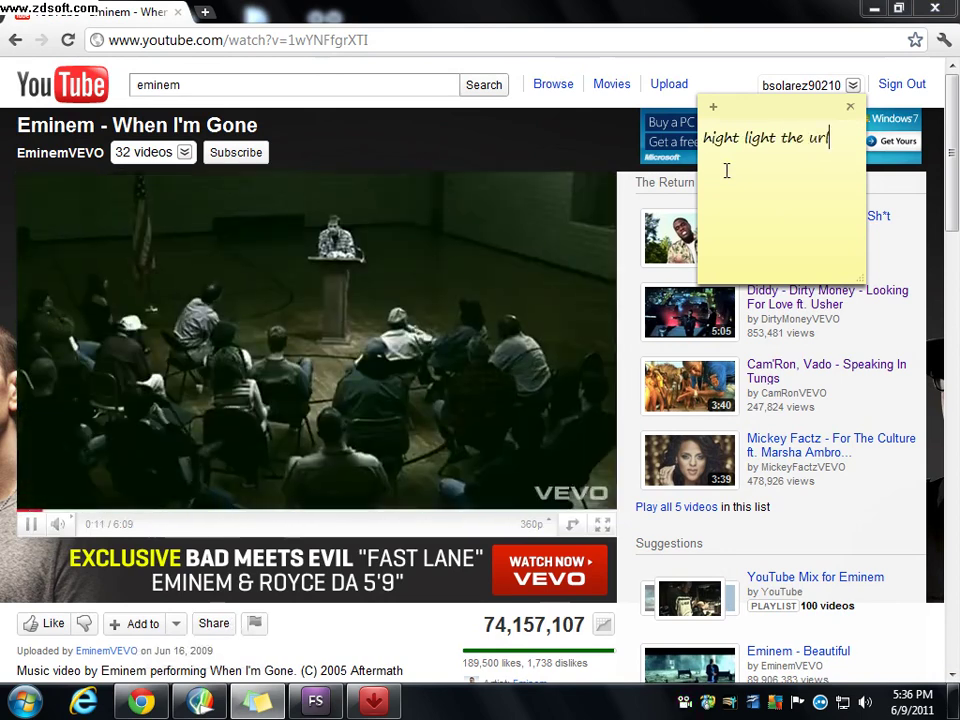
Erase all the text on the sticky note.
{"action": "key", "text": "BackSpace"}
{"action": "key", "text": "BackSpace"}
{"action": "key", "text": "BackSpace"}
{"action": "key", "text": "BackSpace"}
{"action": "key", "text": "BackSpace"}
{"action": "key", "text": "BackSpace"}
{"action": "key", "text": "BackSpace"}
{"action": "key", "text": "BackSpace"}
{"action": "key", "text": "BackSpace"}
{"action": "key", "text": "BackSpace"}
{"action": "key", "text": "BackSpace"}
{"action": "key", "text": "BackSpace"}
{"action": "key", "text": "BackSpace"}
{"action": "key", "text": "BackSpace"}
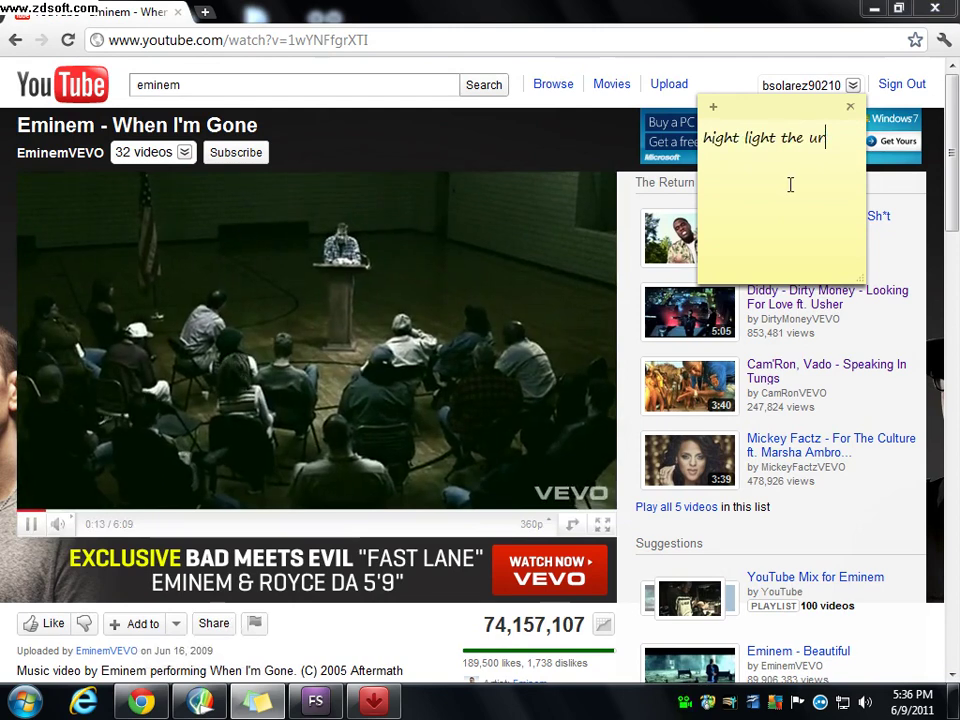
Copy the full URL of the "Eminem - When I'm Gone" video page and minimize the browser.
{"action": "left_click_drag", "start_coordinate": [441, 39], "coordinate": [110, 68]}
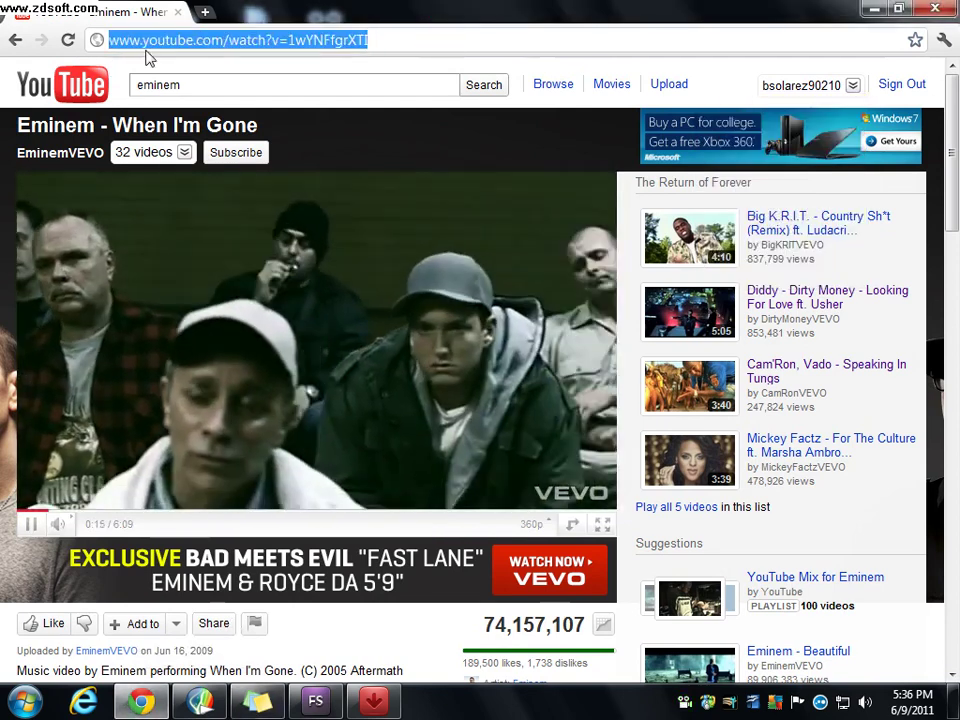
{"action": "right_click", "coordinate": [150, 40]}
{"action": "left_click", "coordinate": [197, 103]}
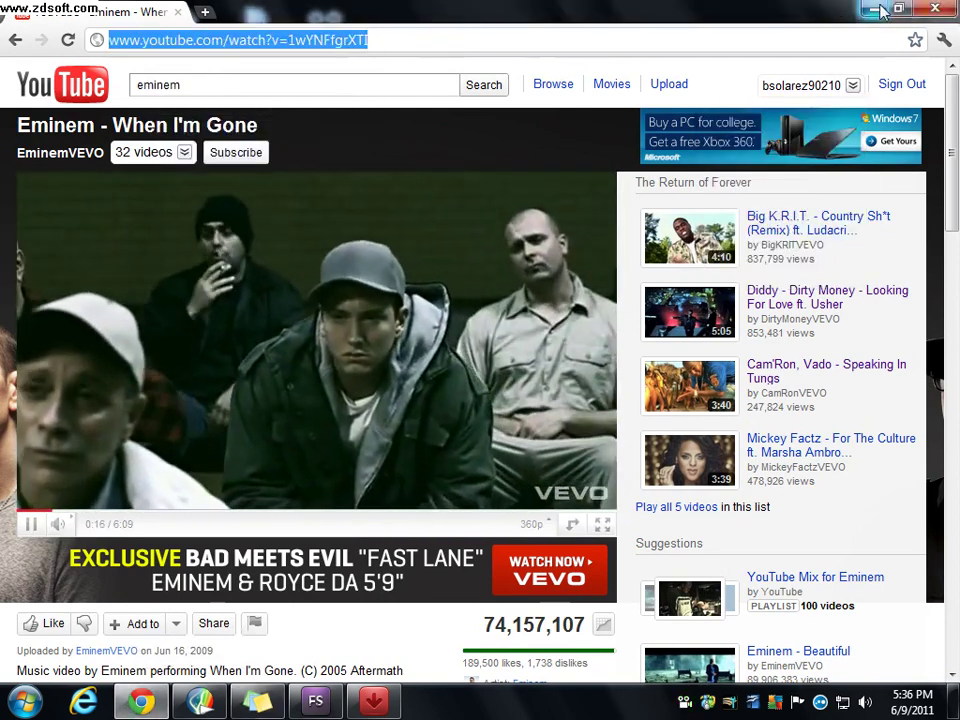
{"action": "left_click", "coordinate": [897, 9]}
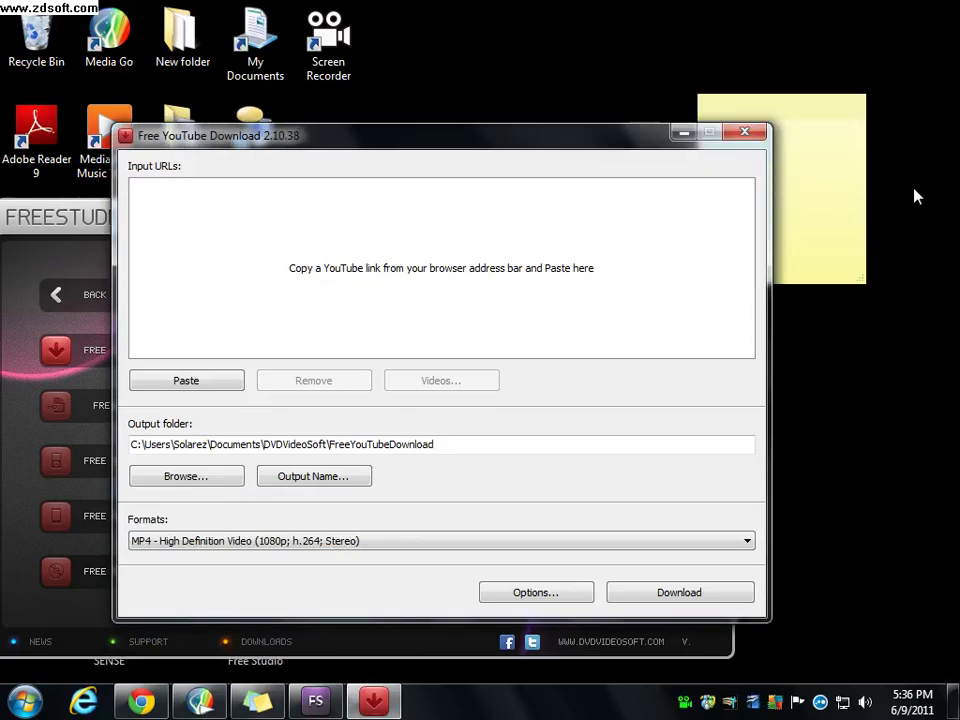
Write "now past" on the sticky note and paste the copied video URL into Free YouTube Download.
{"action": "left_click", "coordinate": [834, 189]}
{"action": "type", "text": "now a"}
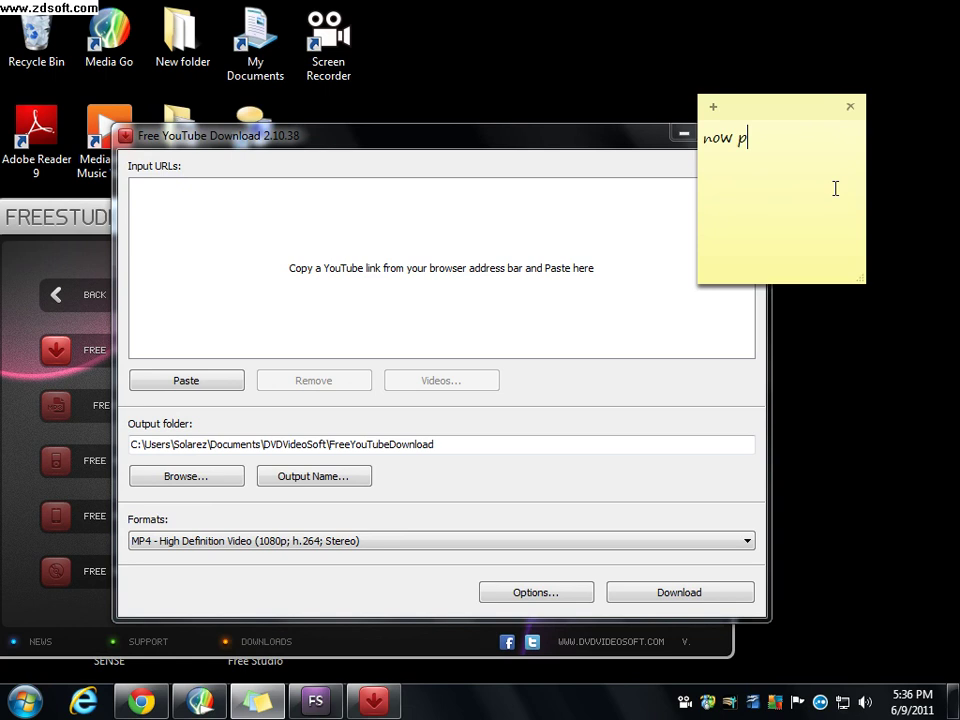
{"action": "type", "text": "st"}
{"action": "left_click", "coordinate": [292, 316]}
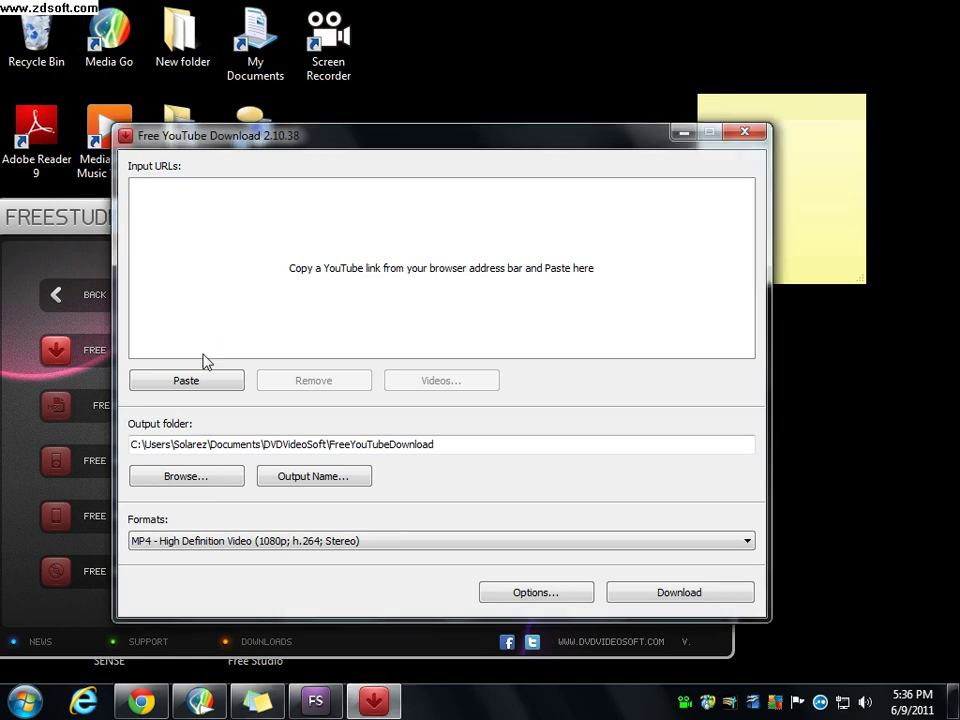
{"action": "left_click", "coordinate": [220, 381]}
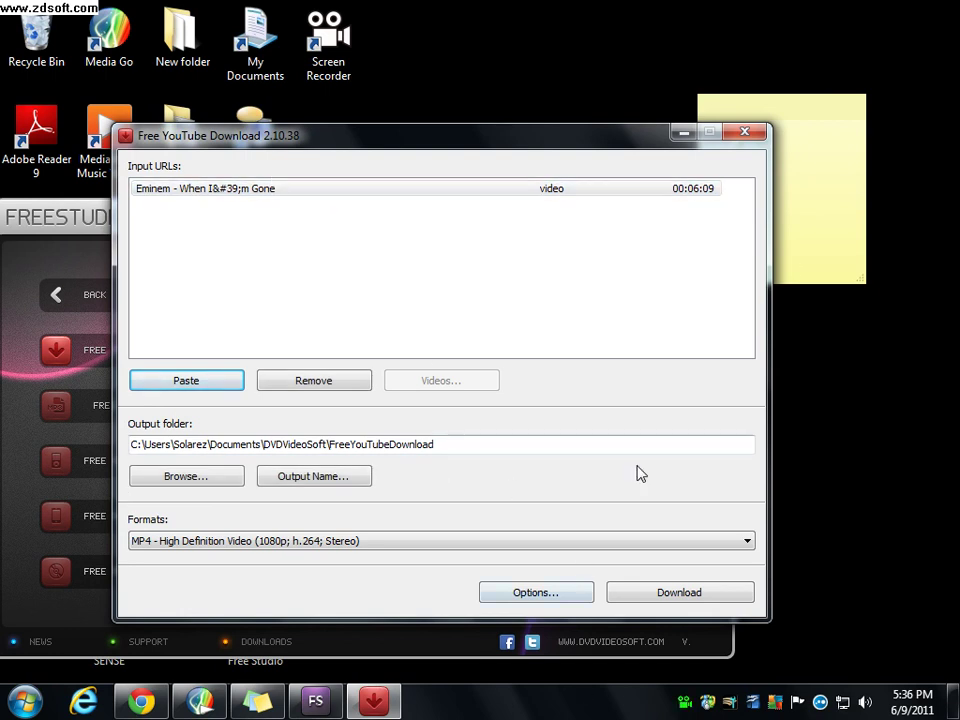
Replace the sticky note's text with "then download" and start downloading the Eminem video.
{"action": "left_click", "coordinate": [800, 262]}
{"action": "key", "text": "BackSpace"}
{"action": "key", "text": "BackSpace"}
{"action": "key", "text": "BackSpace"}
{"action": "key", "text": "BackSpace"}
{"action": "key", "text": "BackSpace"}
{"action": "key", "text": "BackSpace"}
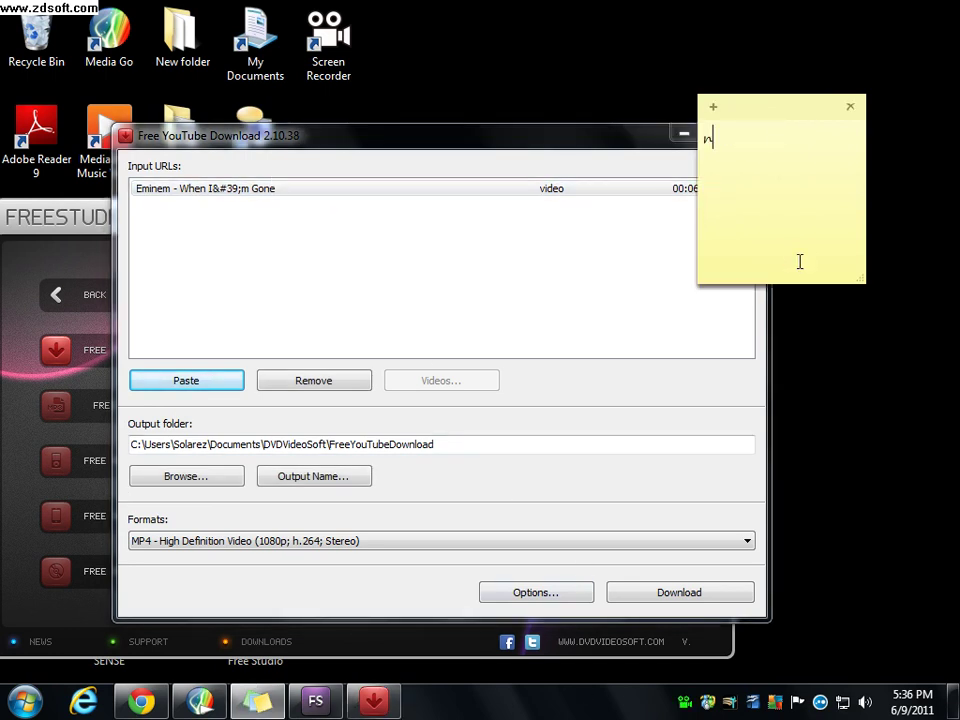
{"action": "type", "text": "then download"}
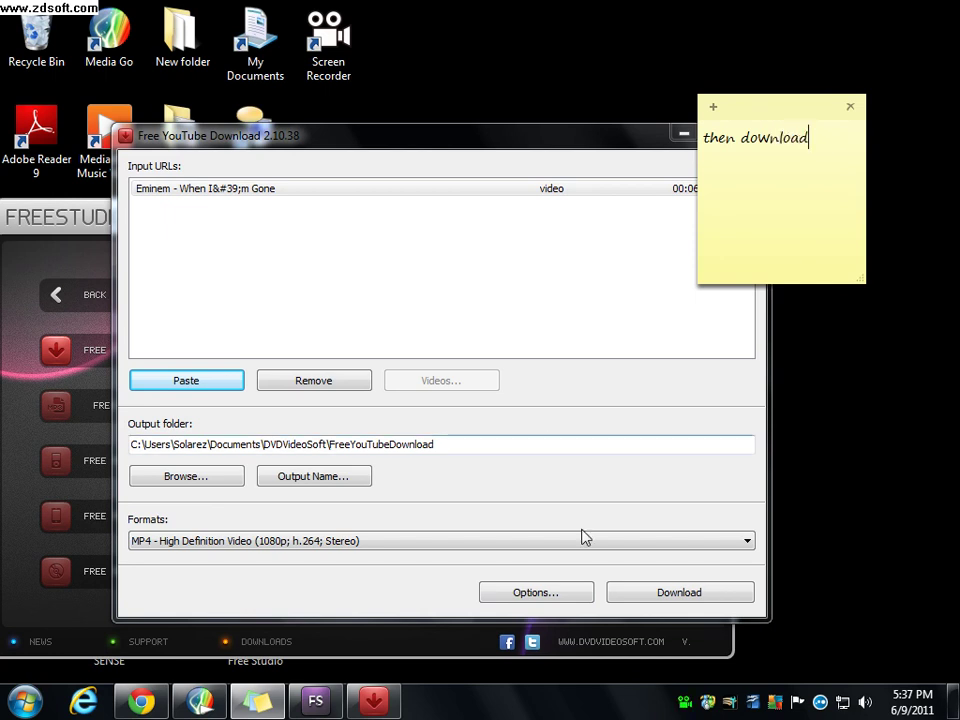
{"action": "left_click", "coordinate": [639, 604]}
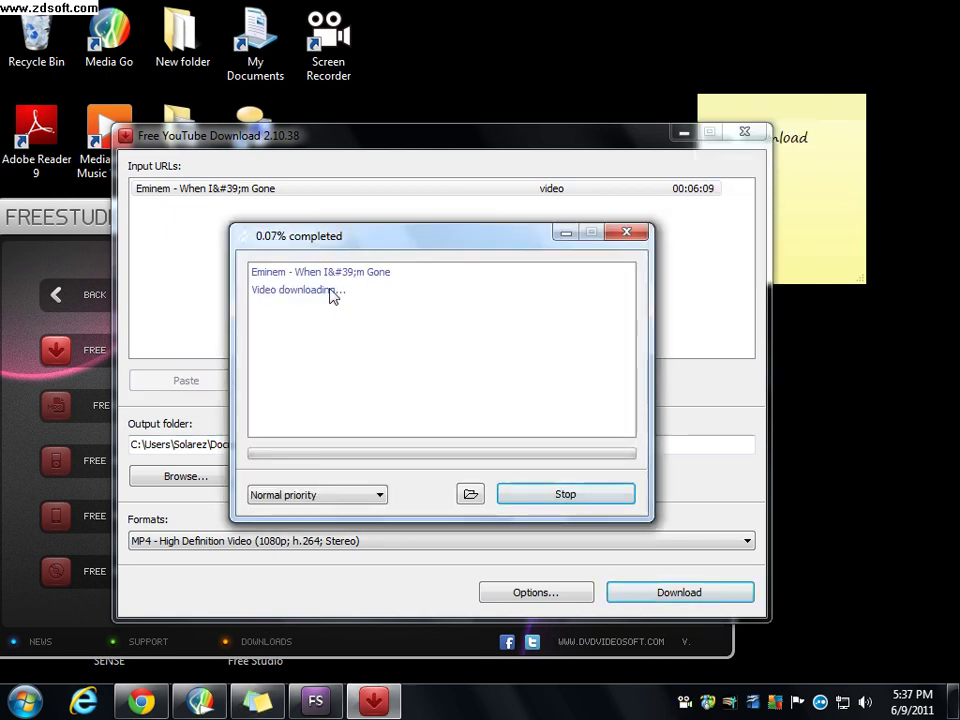
Move the sticky note over the download progress window and replace its text with "skip this it task a long time not just wait and skip this part".
{"action": "left_click", "coordinate": [737, 106]}
{"action": "left_click_drag", "start_coordinate": [740, 112], "coordinate": [621, 229]}
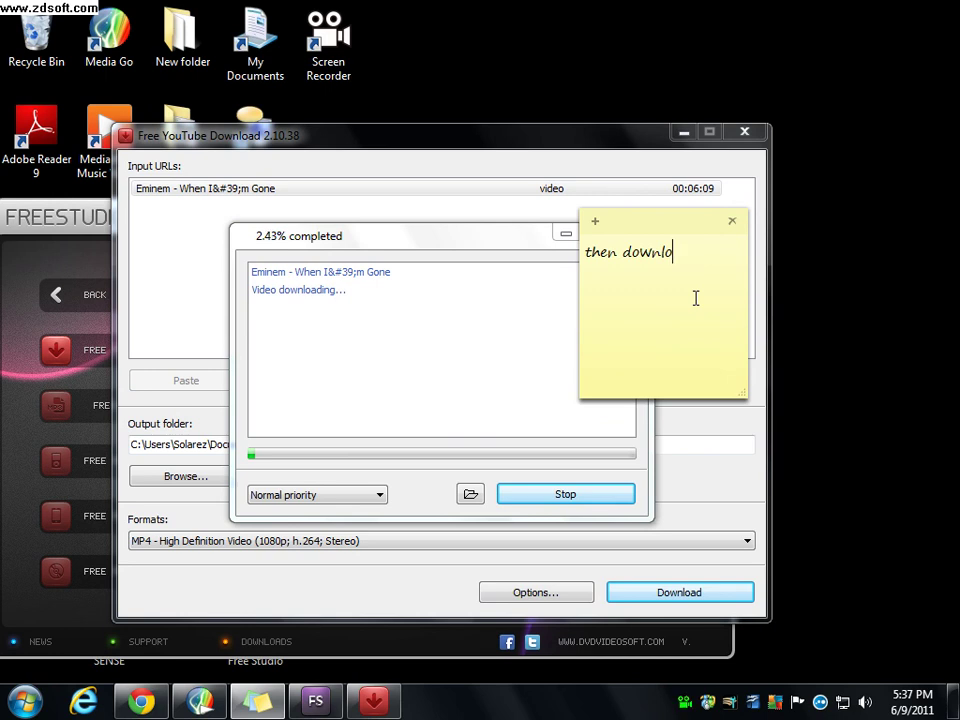
{"action": "key", "text": "BackSpace"}
{"action": "key", "text": "BackSpace"}
{"action": "key", "text": "BackSpace"}
{"action": "key", "text": "BackSpace"}
{"action": "key", "text": "BackSpace"}
{"action": "key", "text": "BackSpace"}
{"action": "key", "text": "BackSpace"}
{"action": "key", "text": "BackSpace"}
{"action": "key", "text": "BackSpace"}
{"action": "key", "text": "BackSpace"}
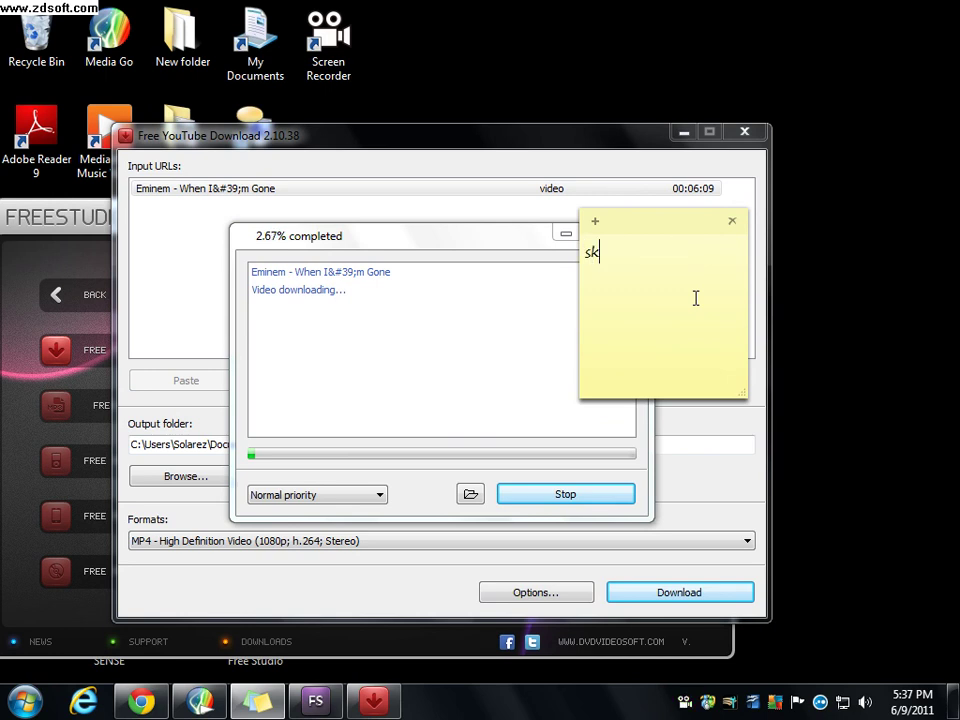
{"action": "type", "text": "is it ta"}
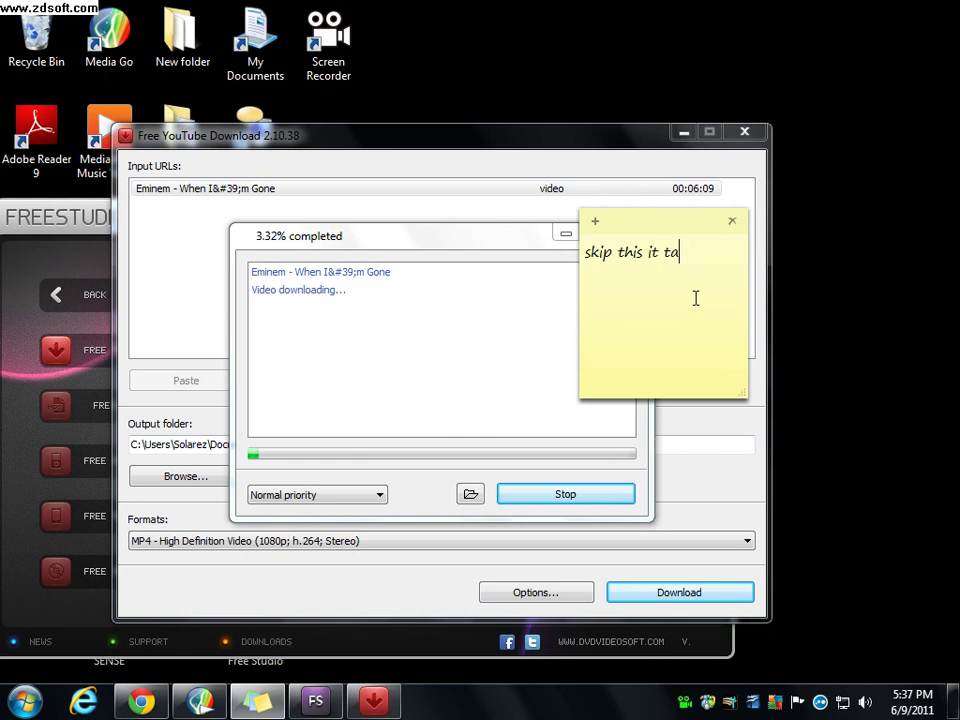
{"action": "type", "text": "s"}
{"action": "type", "text": "k a Wi"}
{"action": "type", "text": "ng time"}
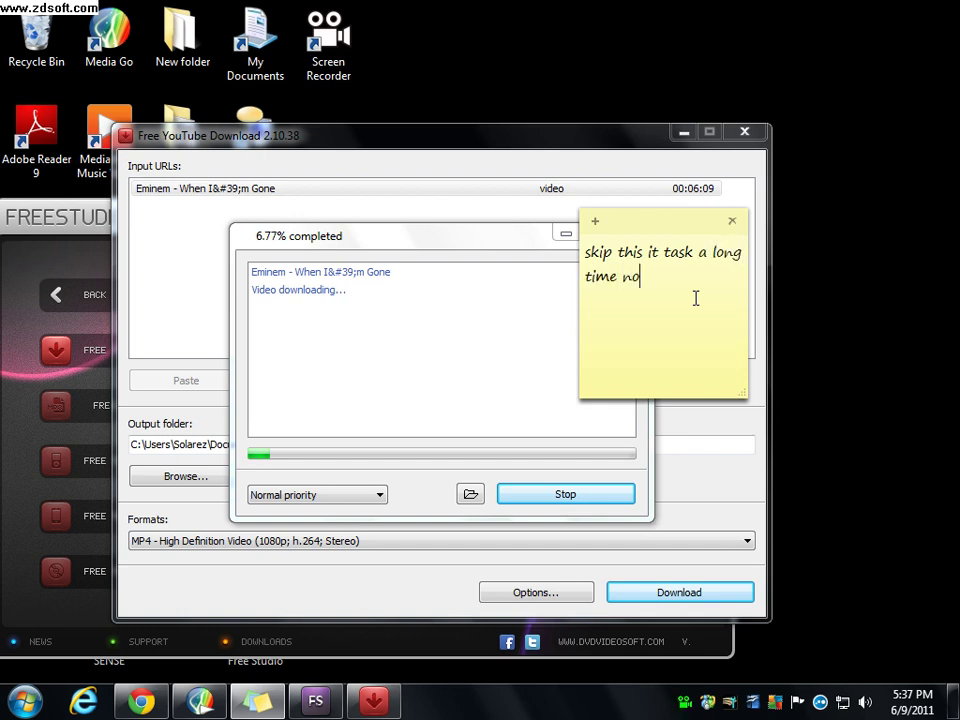
{"action": "type", "text": " not just wa="}
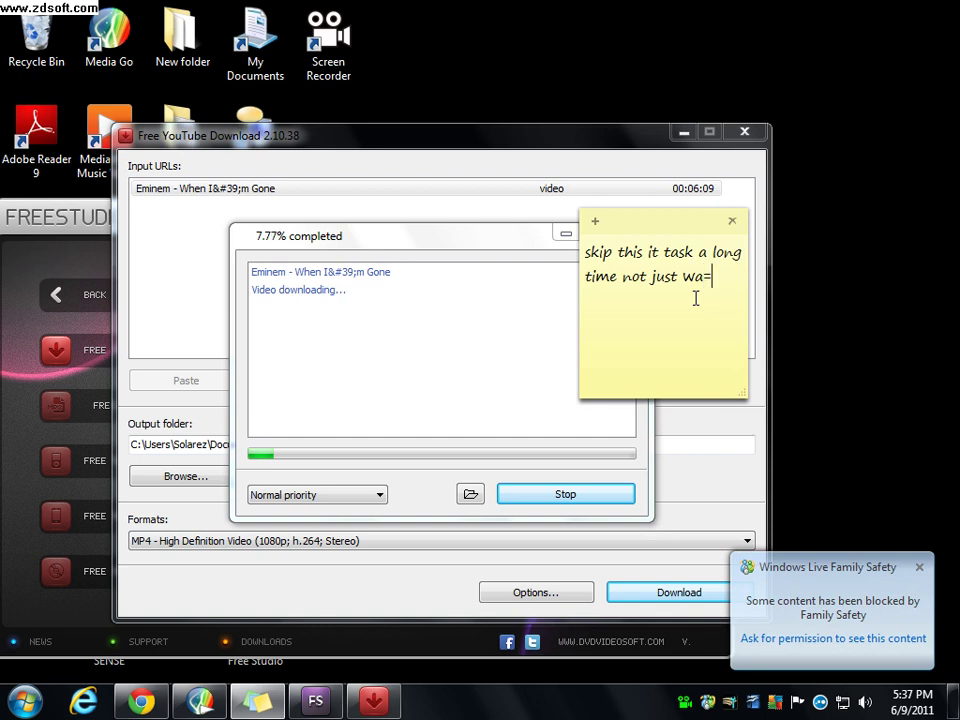
{"action": "key", "text": "BackSpace"}
{"action": "type", "text": "and "}
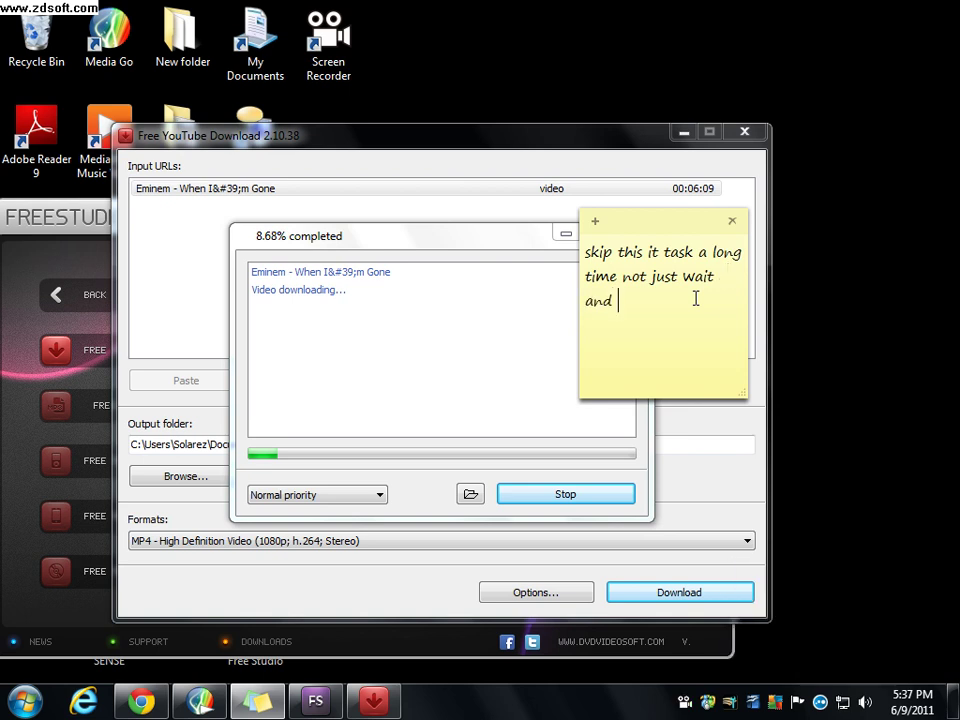
{"action": "type", "text": "skip this par\\"}
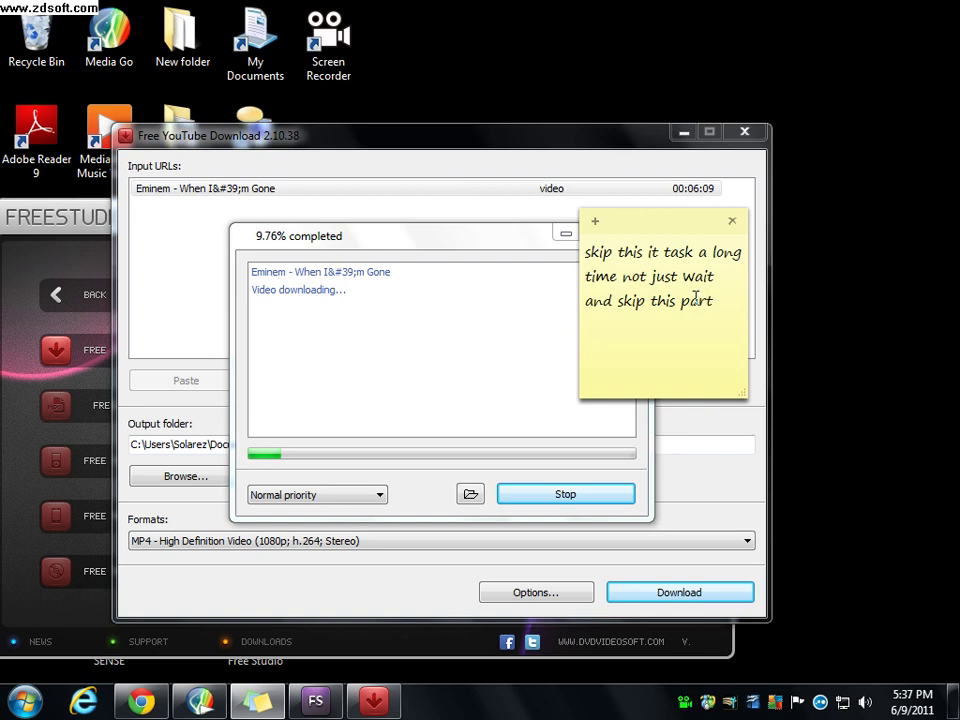
Erase all the text on the sticky note and move the note beside the download progress window.
{"action": "key", "text": "BackSpace"}
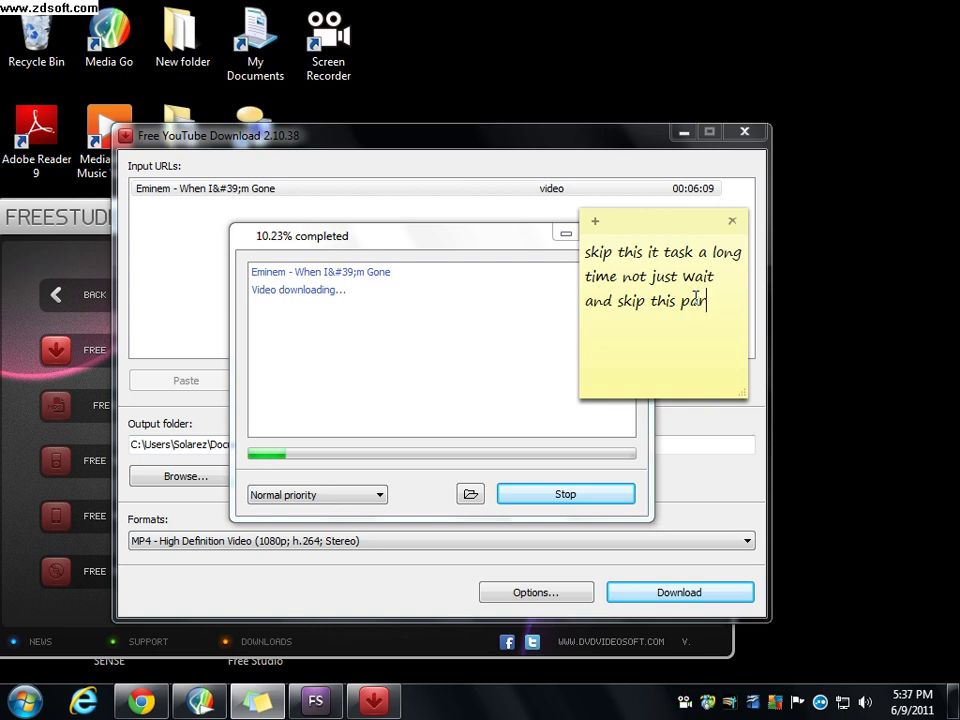
{"action": "key", "text": "BackSpace"}
{"action": "key", "text": "BackSpace"}
{"action": "key", "text": "BackSpace"}
{"action": "key", "text": "BackSpace"}
{"action": "key", "text": "BackSpace"}
{"action": "key", "text": "BackSpace"}
{"action": "key", "text": "BackSpace"}
{"action": "key", "text": "BackSpace"}
{"action": "key", "text": "BackSpace"}
{"action": "key", "text": "BackSpace"}
{"action": "key", "text": "BackSpace"}
{"action": "key", "text": "BackSpace"}
{"action": "key", "text": "BackSpace"}
{"action": "key", "text": "BackSpace"}
{"action": "key", "text": "BackSpace"}
{"action": "key", "text": "BackSpace"}
{"action": "key", "text": "BackSpace"}
{"action": "key", "text": "BackSpace"}
{"action": "key", "text": "BackSpace"}
{"action": "key", "text": "BackSpace"}
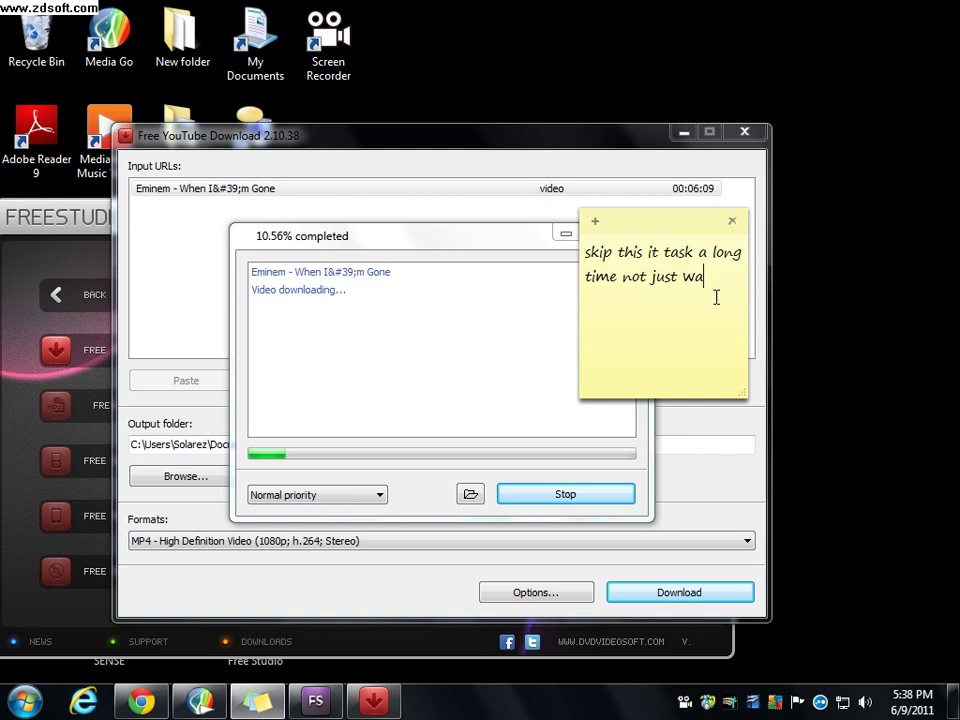
{"action": "key", "text": "BackSpace"}
{"action": "key", "text": "BackSpace"}
{"action": "key", "text": "BackSpace"}
{"action": "key", "text": "BackSpace"}
{"action": "key", "text": "BackSpace"}
{"action": "key", "text": "BackSpace"}
{"action": "key", "text": "BackSpace"}
{"action": "key", "text": "BackSpace"}
{"action": "key", "text": "BackSpace"}
{"action": "key", "text": "BackSpace"}
{"action": "key", "text": "BackSpace"}
{"action": "key", "text": "BackSpace"}
{"action": "key", "text": "BackSpace"}
{"action": "key", "text": "BackSpace"}
{"action": "key", "text": "BackSpace"}
{"action": "key", "text": "BackSpace"}
{"action": "key", "text": "BackSpace"}
{"action": "key", "text": "BackSpace"}
{"action": "key", "text": "BackSpace"}
{"action": "key", "text": "BackSpace"}
{"action": "mouse_move", "coordinate": [680, 222]}
{"action": "left_mouse_down"}
{"action": "mouse_move", "coordinate": [735, 268]}
{"action": "mouse_move", "coordinate": [740, 297]}
{"action": "left_mouse_up"}
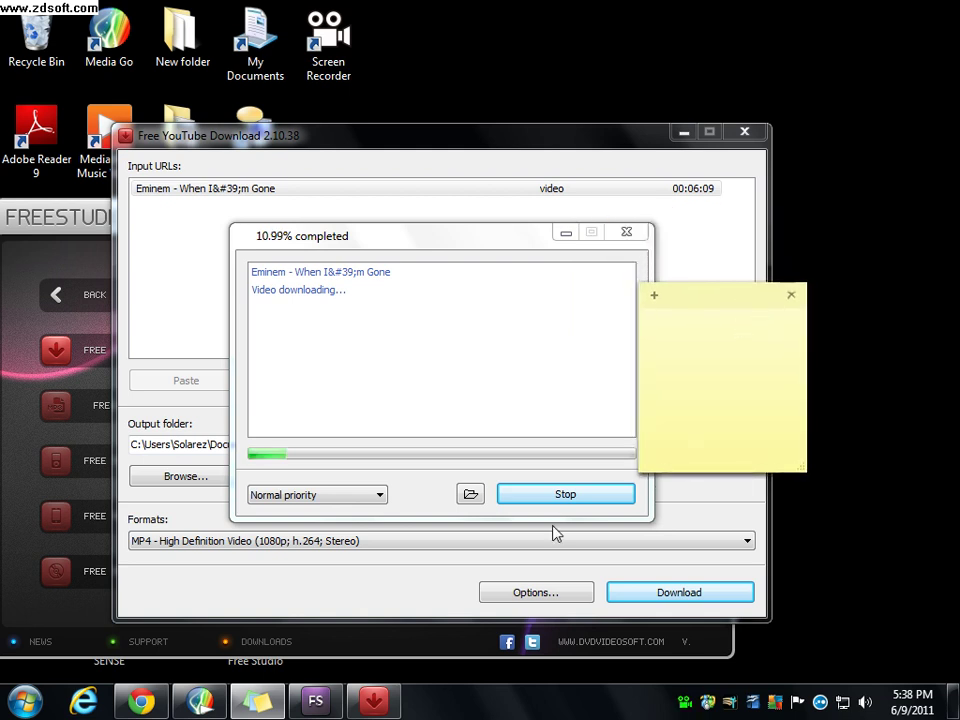
Switch to Media Go, play "Nuthin' But A G' Thang" from the Chronicles Deluxe album in the music library, and minimize Media Go.
{"action": "left_click", "coordinate": [160, 707]}
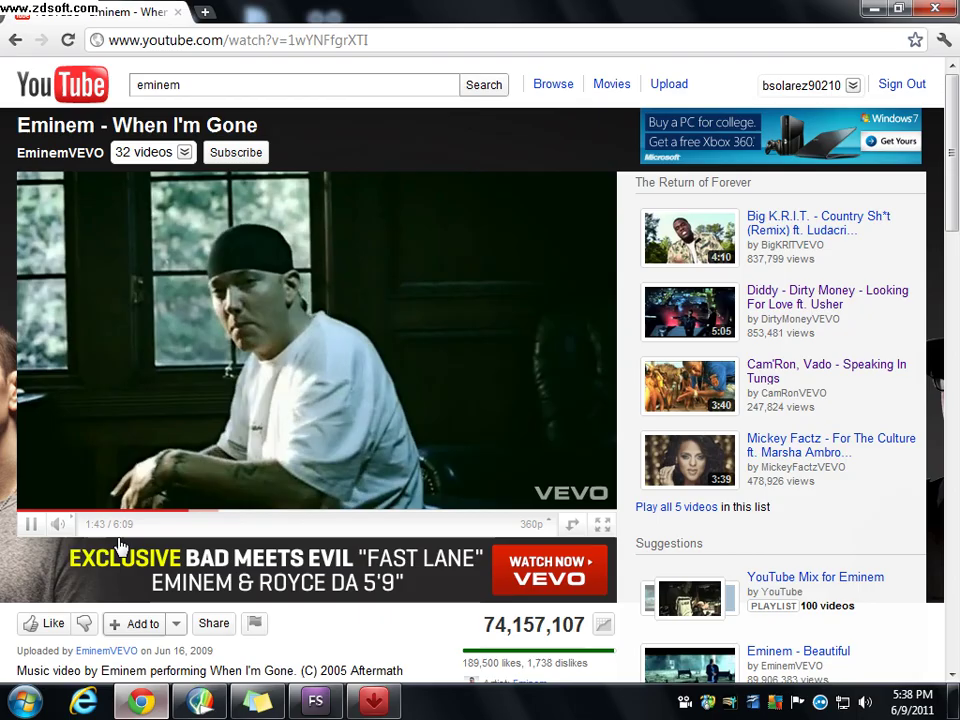
{"action": "left_click", "coordinate": [155, 705]}
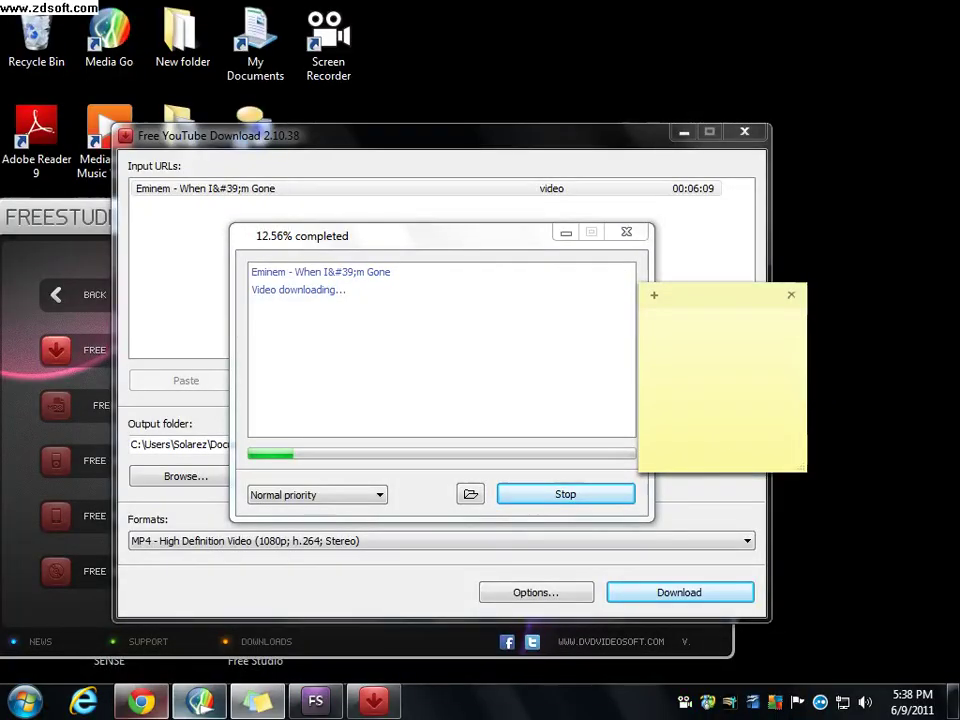
{"action": "left_click", "coordinate": [200, 702]}
{"action": "scroll", "coordinate": [281, 302], "scroll_direction": "down", "scroll_amount": 3}
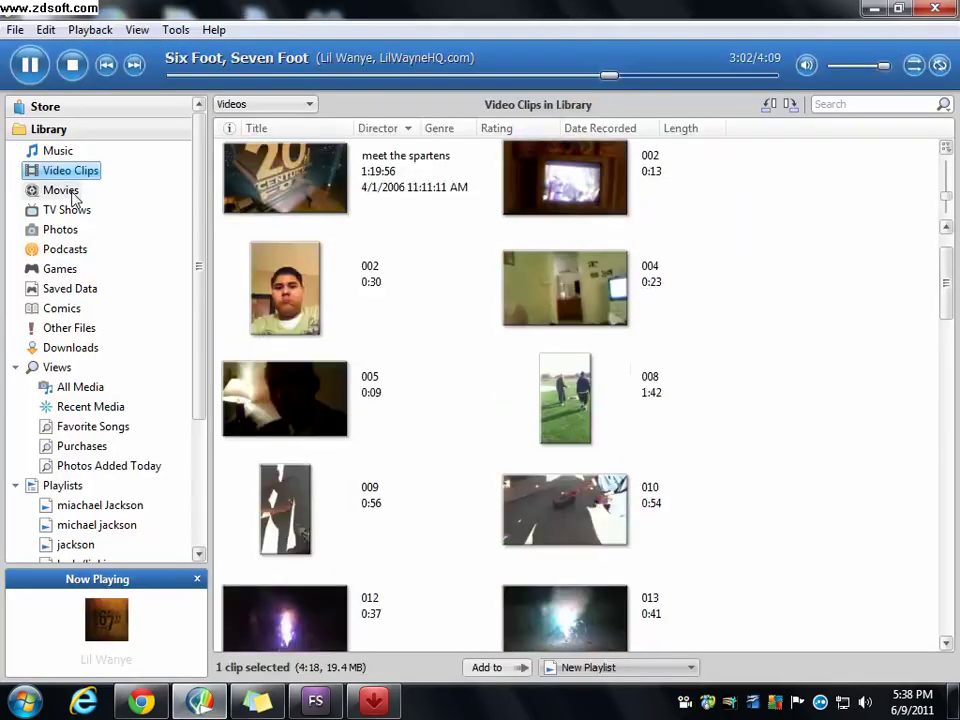
{"action": "left_click", "coordinate": [58, 151]}
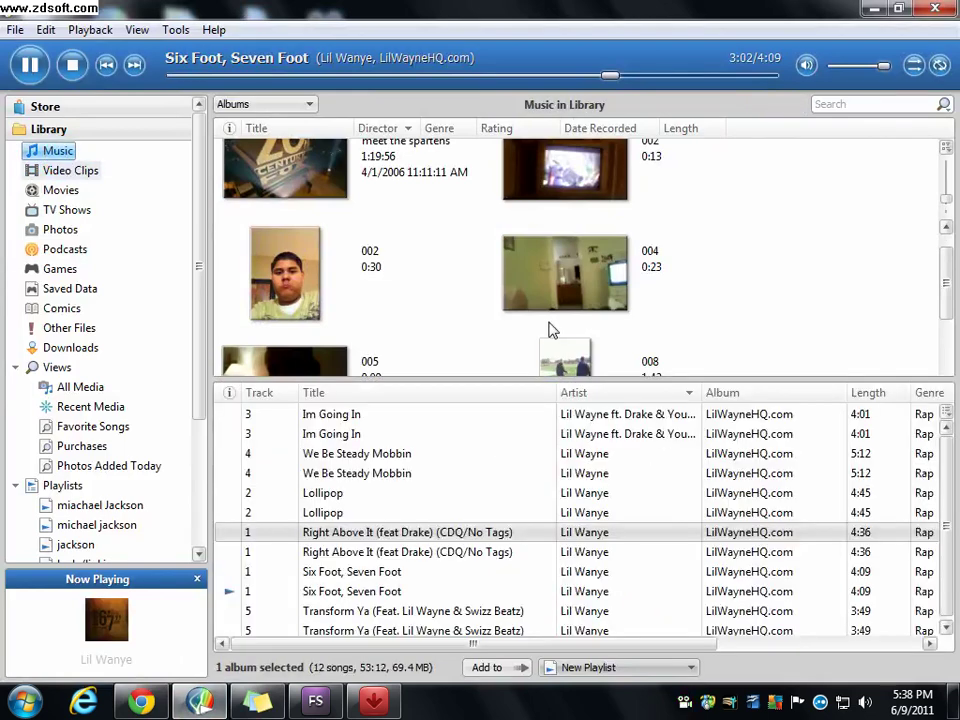
{"action": "scroll", "coordinate": [520, 295], "scroll_direction": "down", "scroll_amount": 5}
{"action": "scroll", "coordinate": [522, 305], "scroll_direction": "down", "scroll_amount": 3}
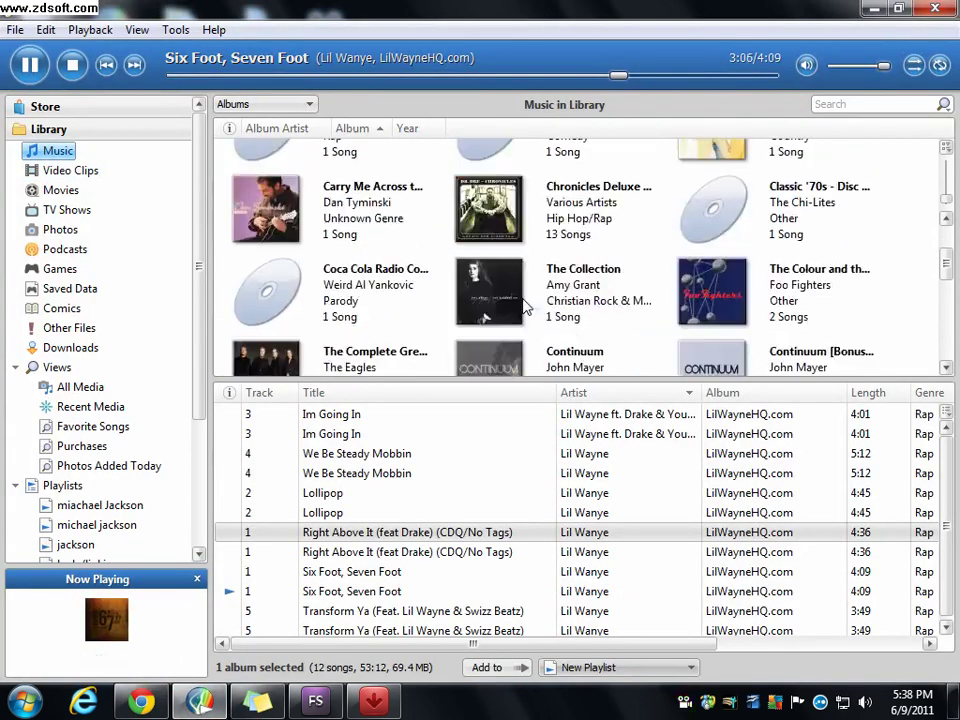
{"action": "scroll", "coordinate": [505, 345], "scroll_direction": "down", "scroll_amount": 2}
{"action": "scroll", "coordinate": [505, 348], "scroll_direction": "up", "scroll_amount": 3}
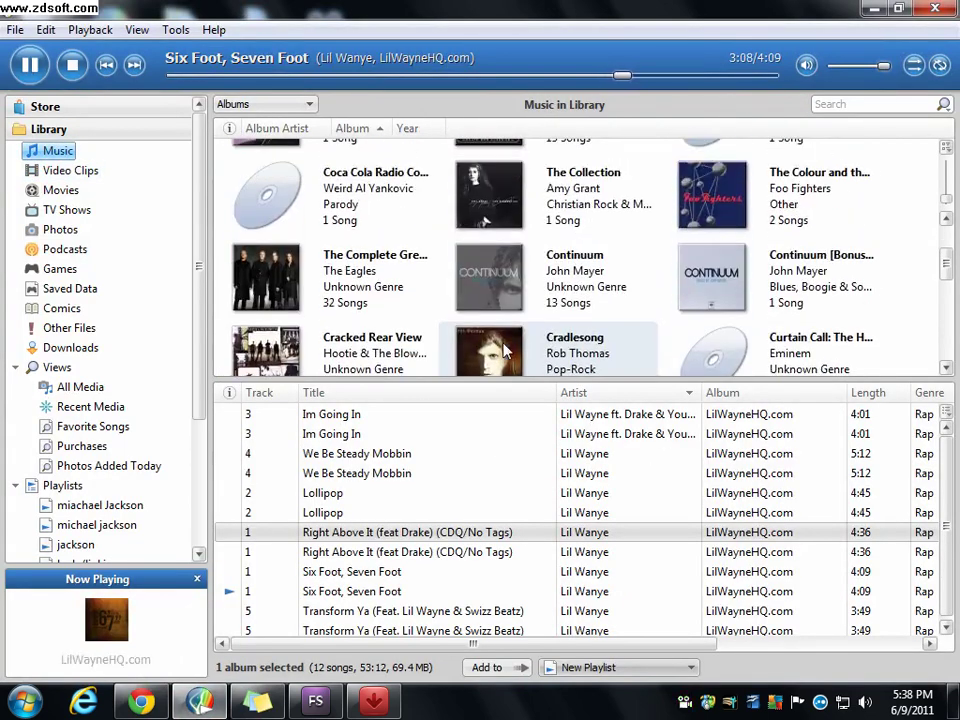
{"action": "left_click", "coordinate": [512, 245]}
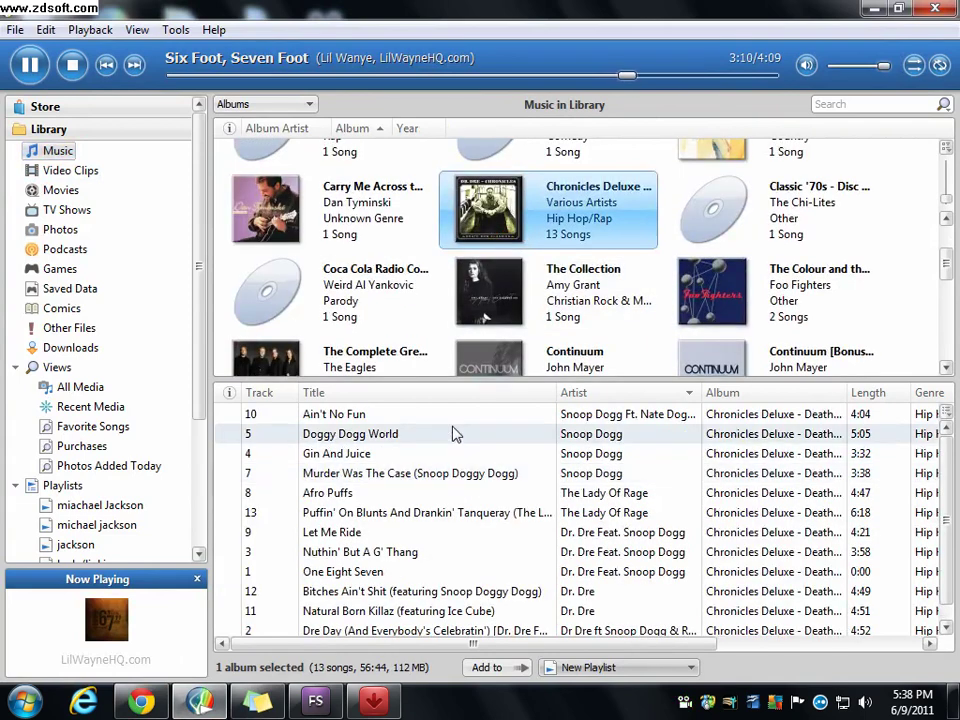
{"action": "scroll", "coordinate": [480, 531], "scroll_direction": "down", "scroll_amount": 1}
{"action": "double_click", "coordinate": [477, 527]}
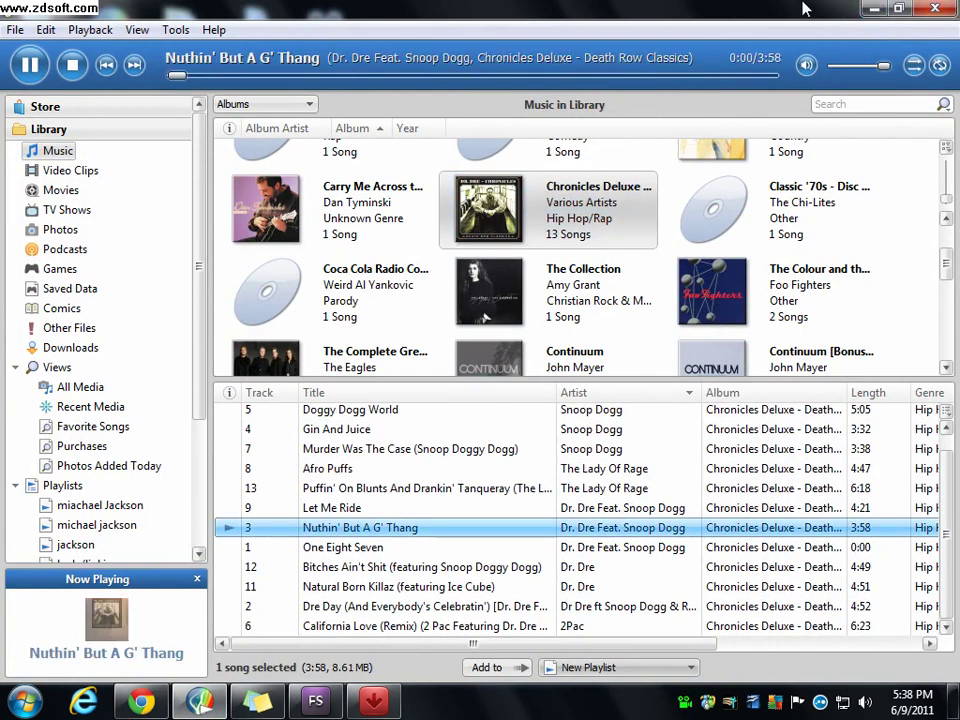
{"action": "left_click", "coordinate": [872, 8]}
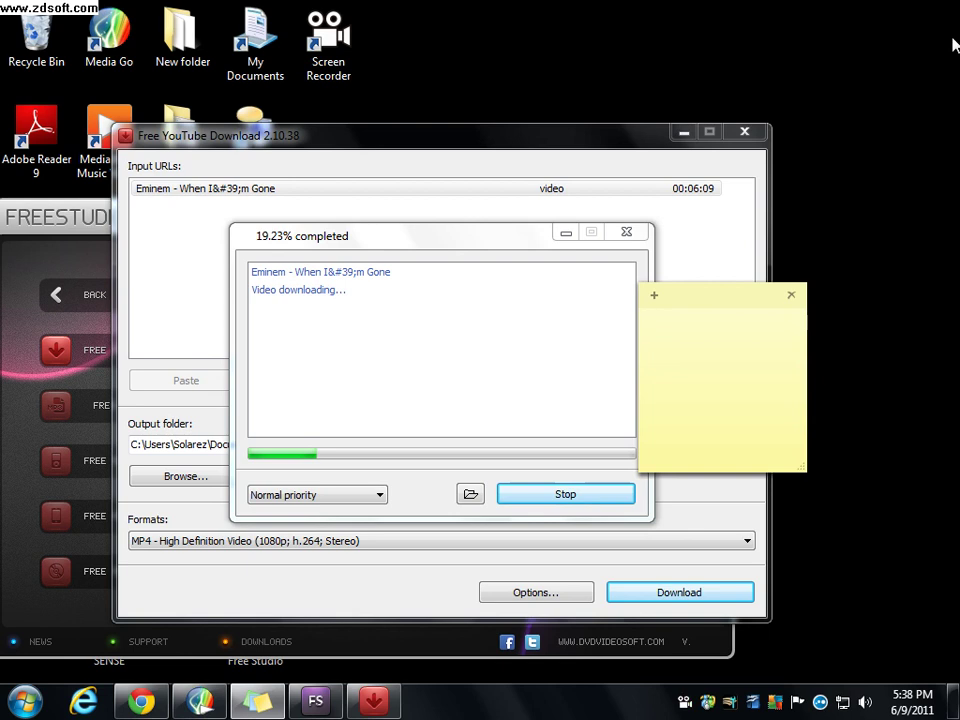
Minimize the download progress and Free Studio windows, and move the sticky note beside the broken-heart image on the desktop.
{"action": "left_click_drag", "start_coordinate": [955, 45], "coordinate": [818, 311]}
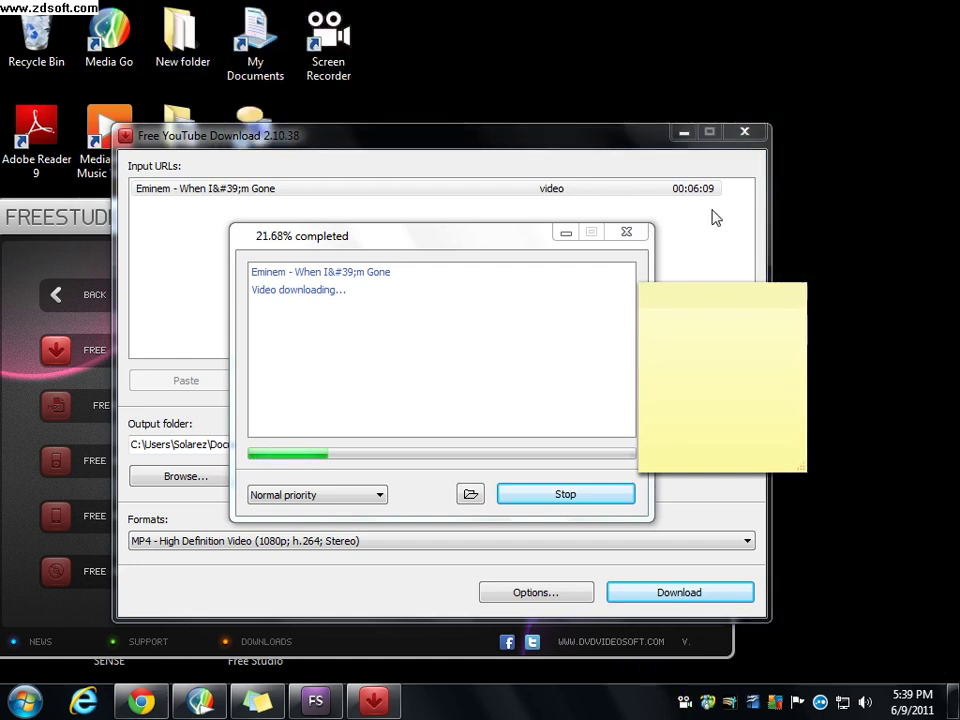
{"action": "left_click", "coordinate": [679, 141]}
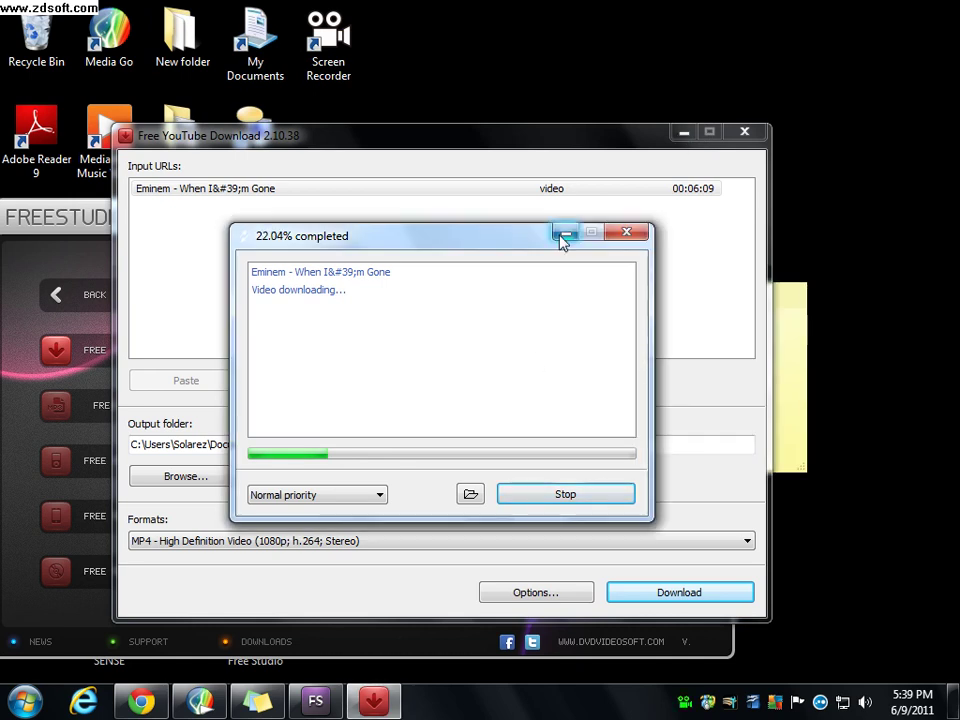
{"action": "left_click", "coordinate": [564, 235]}
{"action": "left_click", "coordinate": [693, 219]}
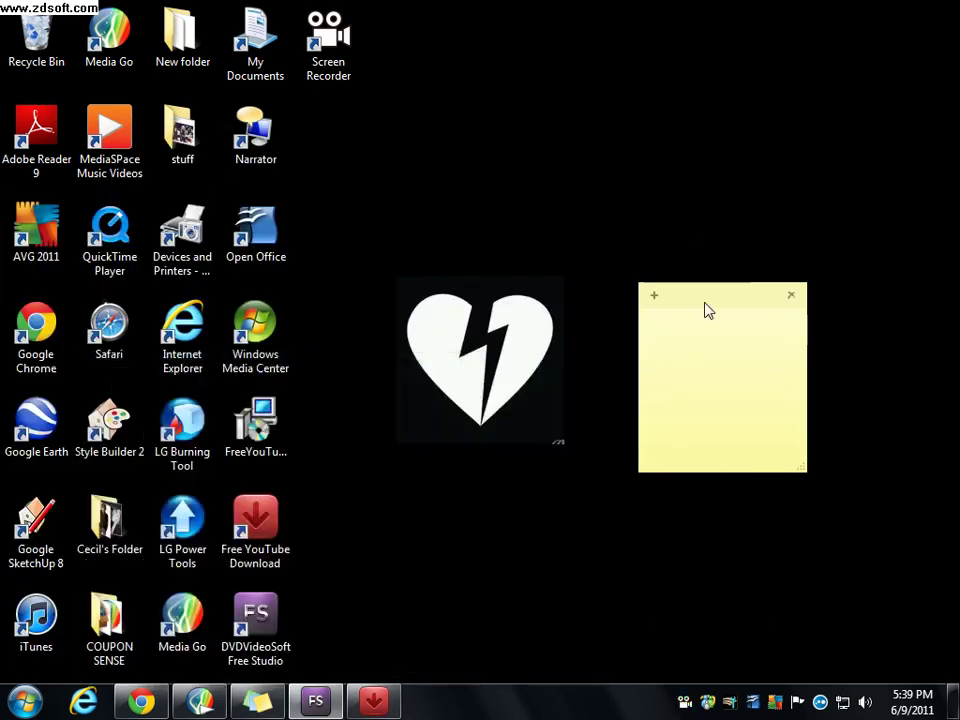
{"action": "left_click_drag", "start_coordinate": [711, 294], "coordinate": [625, 351]}
{"action": "left_click_drag", "start_coordinate": [802, 67], "coordinate": [864, 219]}
{"action": "left_click_drag", "start_coordinate": [751, 323], "coordinate": [903, 348]}
{"action": "left_click_drag", "start_coordinate": [903, 348], "coordinate": [902, 365]}
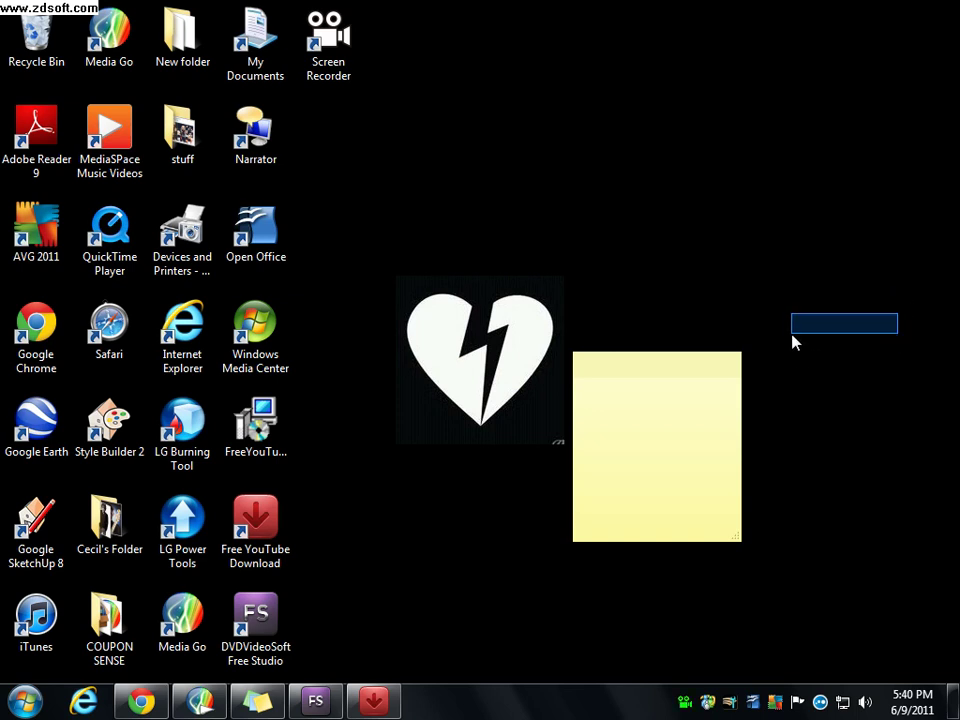
{"action": "left_click_drag", "start_coordinate": [755, 342], "coordinate": [692, 212]}
Write "Lil wayen is awsome to and emi" on the sticky note, and replace it with "dont leve bad you know".
{"action": "left_click", "coordinate": [604, 420]}
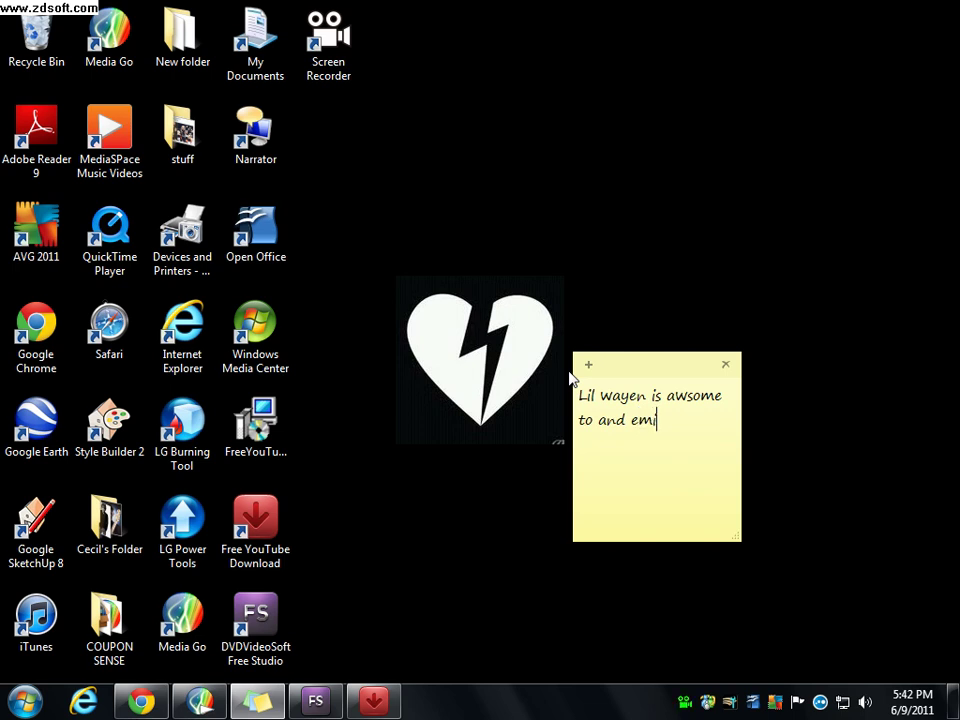
{"action": "key", "text": "BackSpace"}
{"action": "key", "text": "BackSpace"}
{"action": "key", "text": "BackSpace"}
{"action": "key", "text": "BackSpace"}
{"action": "key", "text": "BackSpace"}
{"action": "key", "text": "BackSpace"}
{"action": "key", "text": "BackSpace"}
{"action": "key", "text": "BackSpace"}
{"action": "key", "text": "BackSpace"}
{"action": "key", "text": "BackSpace"}
{"action": "key", "text": "BackSpace"}
{"action": "key", "text": "BackSpace"}
{"action": "key", "text": "BackSpace"}
{"action": "key", "text": "BackSpace"}
{"action": "key", "text": "BackSpace"}
{"action": "key", "text": "BackSpace"}
{"action": "key", "text": "BackSpace"}
{"action": "key", "text": "BackSpace"}
{"action": "key", "text": "BackSpace"}
{"action": "key", "text": "BackSpace"}
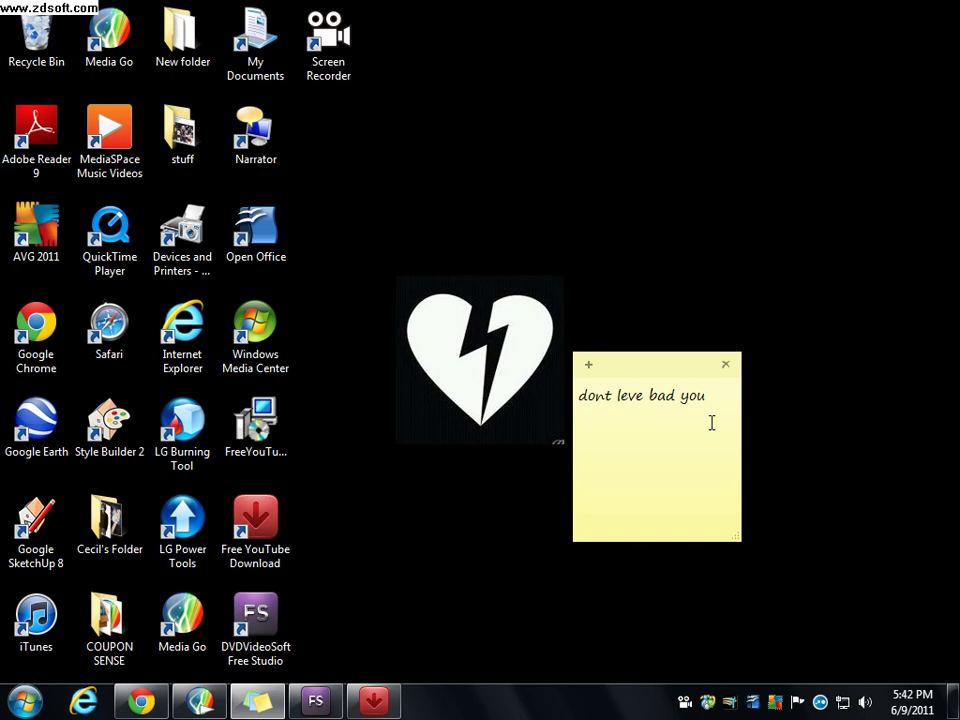
{"action": "type", "text": "now"}
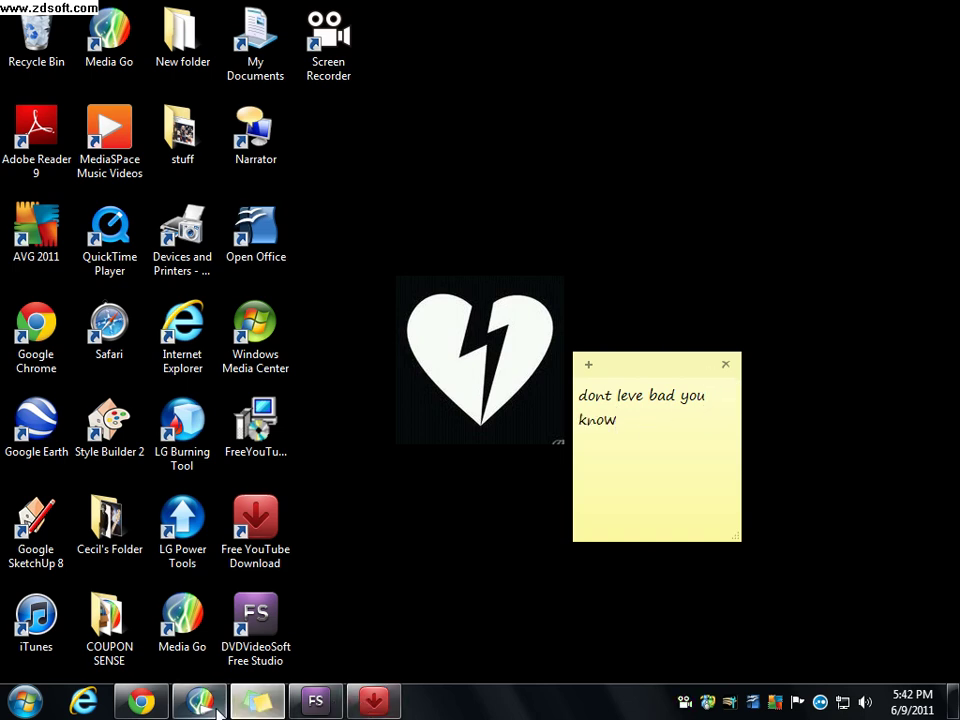
Replace the sticky note's text with "ohh".
{"action": "key", "text": "BackSpace"}
{"action": "key", "text": "BackSpace"}
{"action": "key", "text": "BackSpace"}
{"action": "key", "text": "BackSpace"}
{"action": "key", "text": "BackSpace"}
{"action": "key", "text": "BackSpace"}
{"action": "key", "text": "BackSpace"}
{"action": "key", "text": "BackSpace"}
{"action": "key", "text": "BackSpace"}
{"action": "key", "text": "BackSpace"}
{"action": "key", "text": "BackSpace"}
{"action": "key", "text": "BackSpace"}
{"action": "key", "text": "BackSpace"}
{"action": "key", "text": "BackSpace"}
{"action": "key", "text": "BackSpace"}
{"action": "key", "text": "BackSpace"}
{"action": "key", "text": "BackSpace"}
{"action": "key", "text": "BackSpace"}
{"action": "key", "text": "BackSpace"}
{"action": "key", "text": "BackSpace"}
{"action": "key", "text": "BackSpace"}
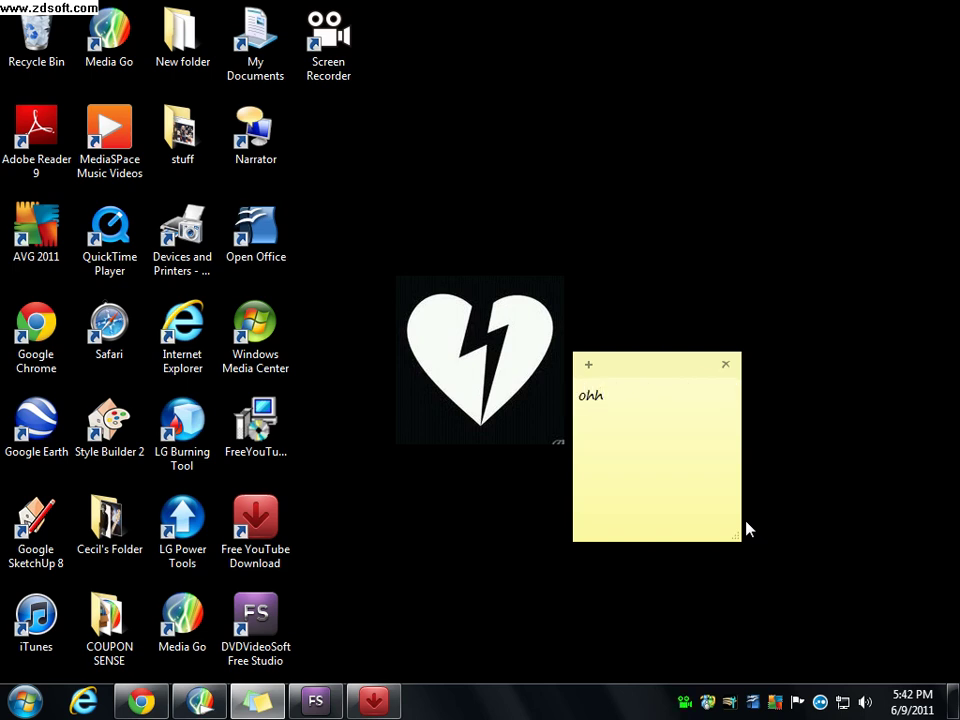
Switch to Media Go, play Drake's "Forever" from the "More Than a Game" album, and minimize Media Go.
{"action": "left_click", "coordinate": [212, 708]}
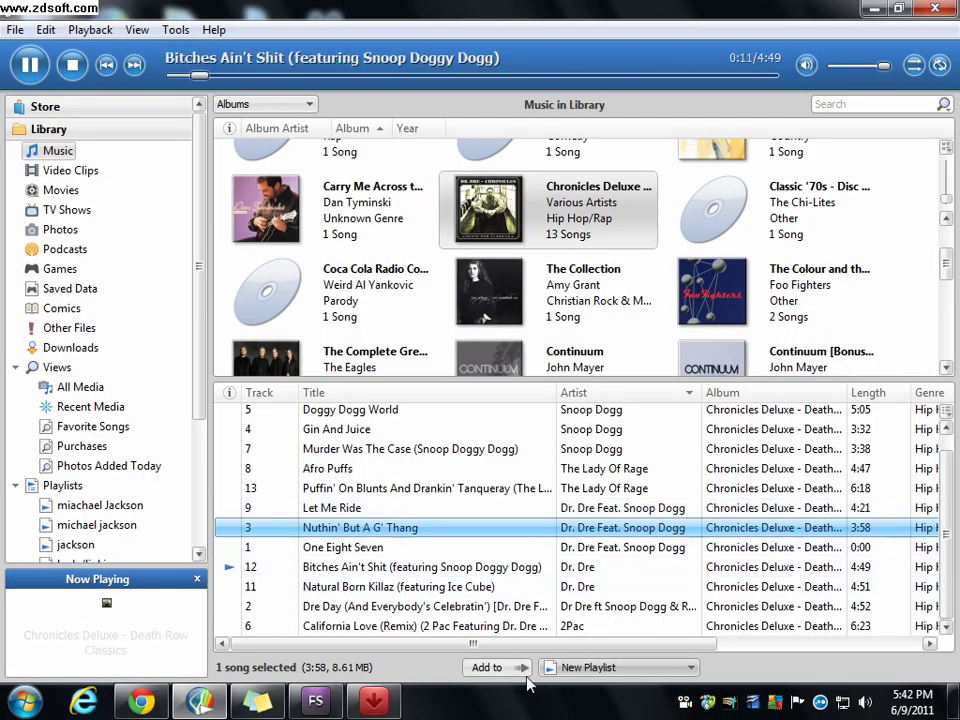
{"action": "left_click", "coordinate": [589, 268]}
{"action": "scroll", "coordinate": [590, 276], "scroll_direction": "up", "scroll_amount": 3}
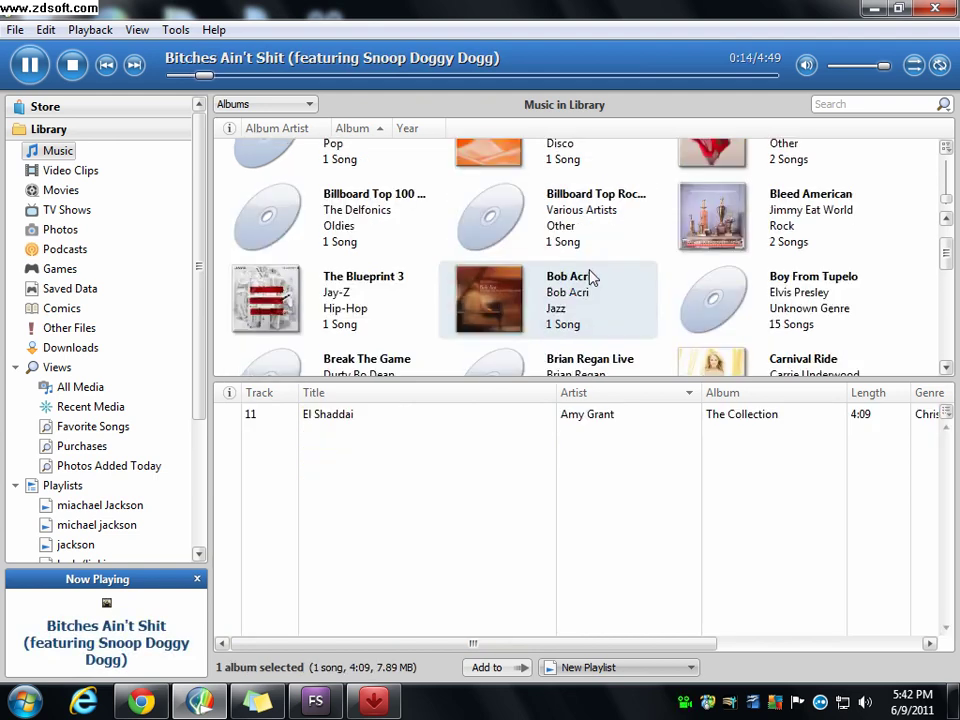
{"action": "scroll", "coordinate": [590, 276], "scroll_direction": "up", "scroll_amount": 10}
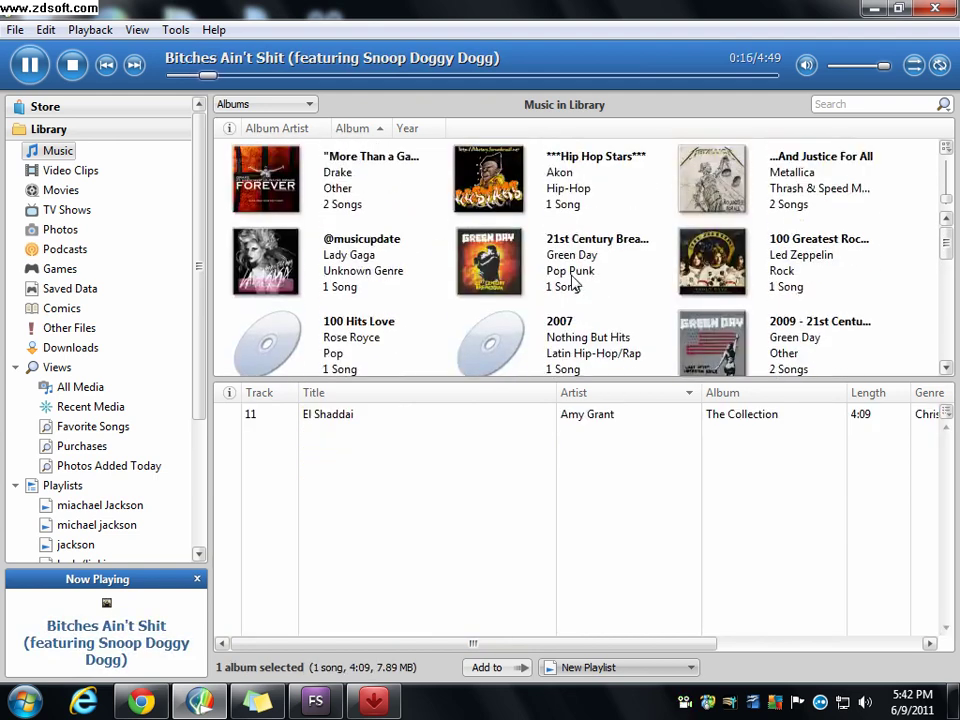
{"action": "left_click", "coordinate": [311, 202]}
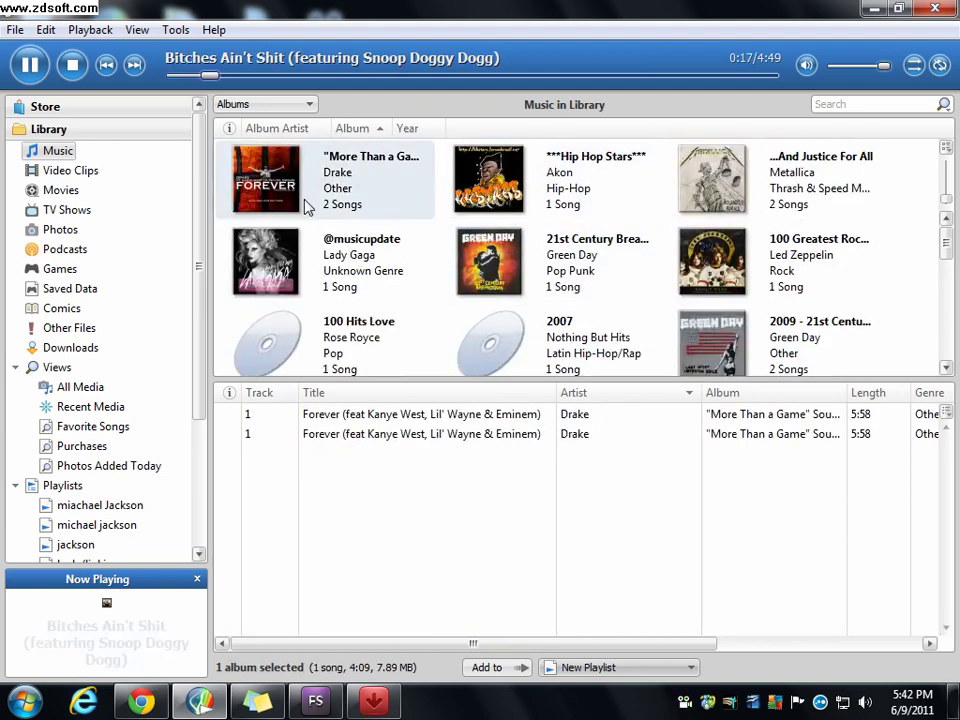
{"action": "double_click", "coordinate": [446, 438]}
{"action": "left_click", "coordinate": [868, 8]}
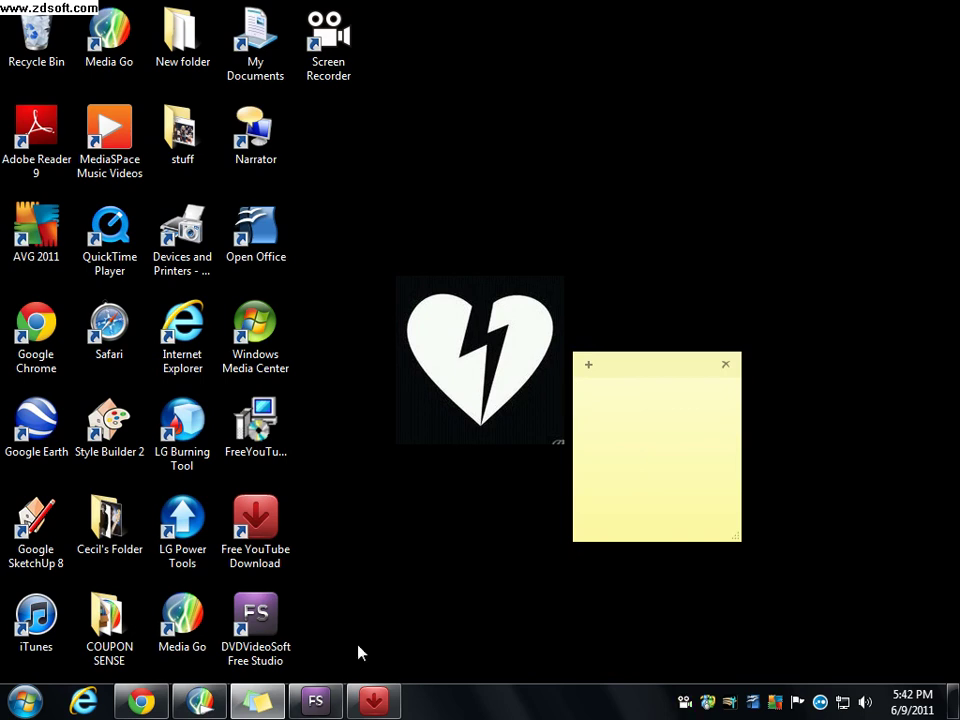
Bring up Free YouTube Download to check the Eminem video's download progress, and minimize it again.
{"action": "left_click_drag", "start_coordinate": [539, 142], "coordinate": [680, 182]}
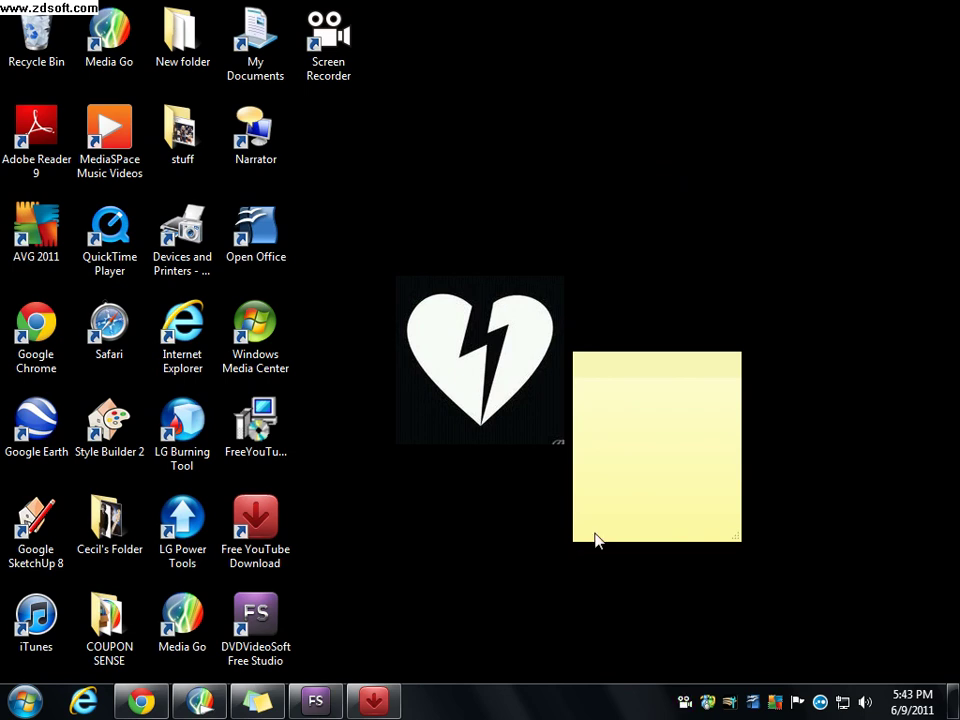
{"action": "double_click", "coordinate": [255, 517]}
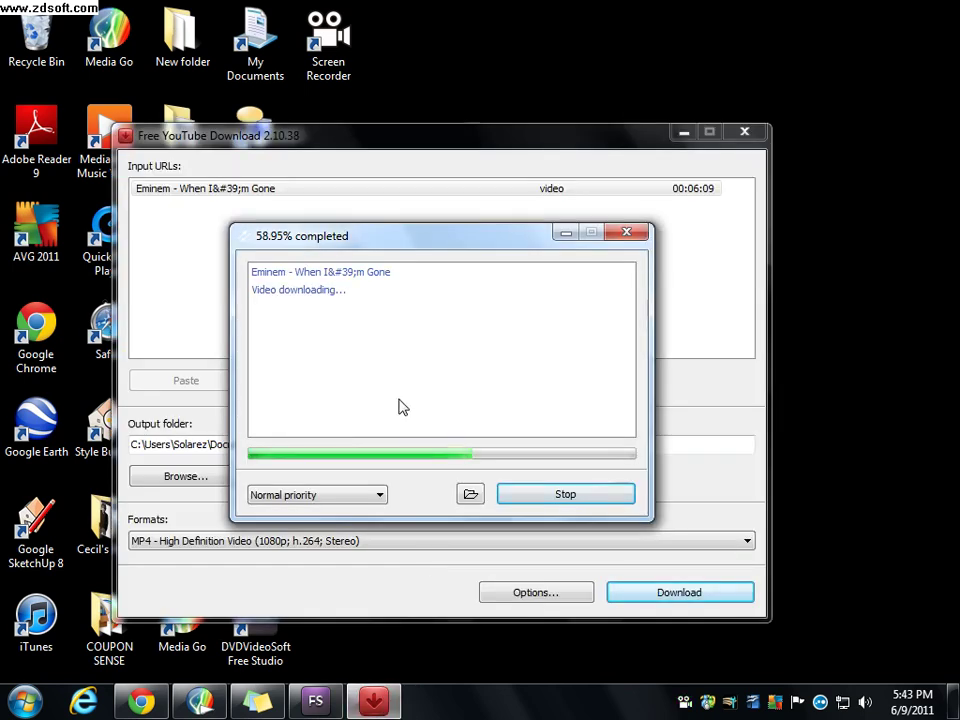
{"action": "left_click", "coordinate": [566, 233]}
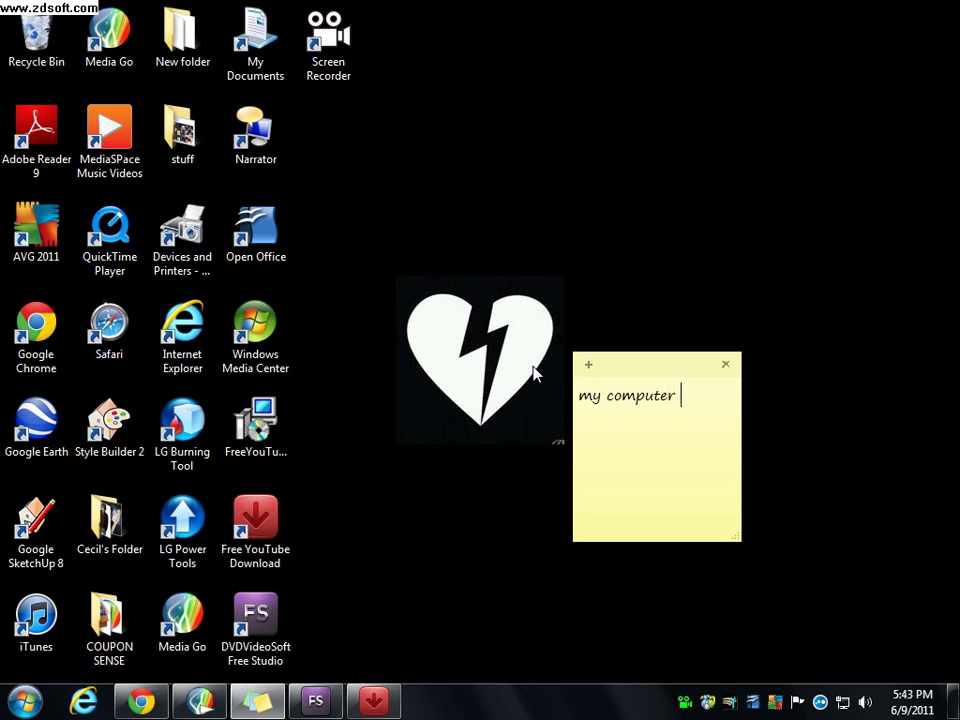
Erase all the text on the sticky note beside the broken-heart image.
{"action": "key", "text": "BackSpace"}
{"action": "key", "text": "BackSpace"}
{"action": "key", "text": "BackSpace"}
{"action": "key", "text": "BackSpace"}
{"action": "key", "text": "BackSpace"}
{"action": "key", "text": "BackSpace"}
{"action": "key", "text": "BackSpace"}
{"action": "key", "text": "BackSpace"}
{"action": "key", "text": "BackSpace"}
{"action": "key", "text": "BackSpace"}
{"action": "key", "text": "BackSpace"}
{"action": "key", "text": "BackSpace"}
{"action": "key", "text": "BackSpace"}
{"action": "key", "text": "BackSpace"}
{"action": "key", "text": "BackSpace"}
{"action": "key", "text": "BackSpace"}
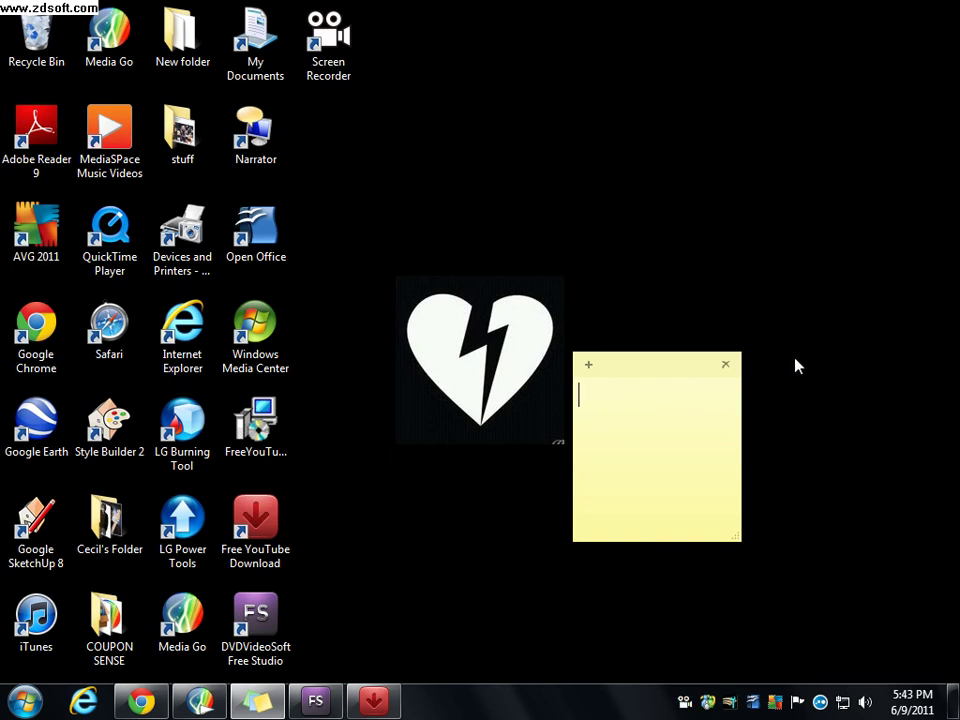
{"action": "left_click_drag", "start_coordinate": [647, 255], "coordinate": [690, 322]}
{"action": "left_click_drag", "start_coordinate": [424, 41], "coordinate": [599, 50]}
{"action": "left_click_drag", "start_coordinate": [601, 47], "coordinate": [376, 130]}
{"action": "left_click_drag", "start_coordinate": [924, 162], "coordinate": [870, 150]}
Restore Free Studio and look through the tools in its Photo & Images, MP3 & Audio, and CD, DVD, BD categories.
{"action": "left_click", "coordinate": [253, 699]}
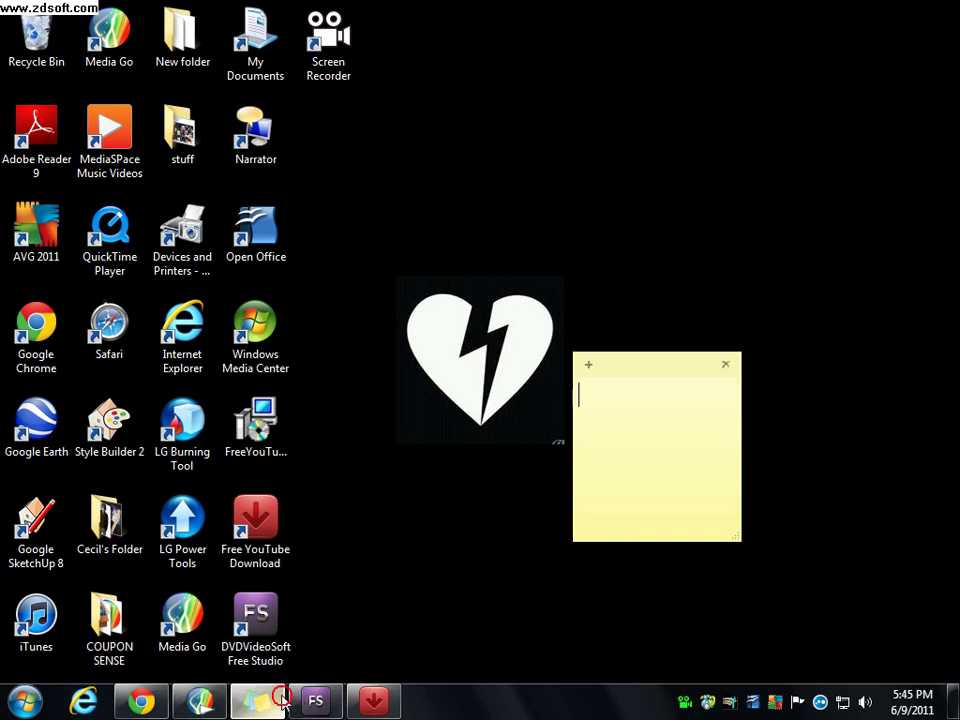
{"action": "left_click", "coordinate": [317, 700]}
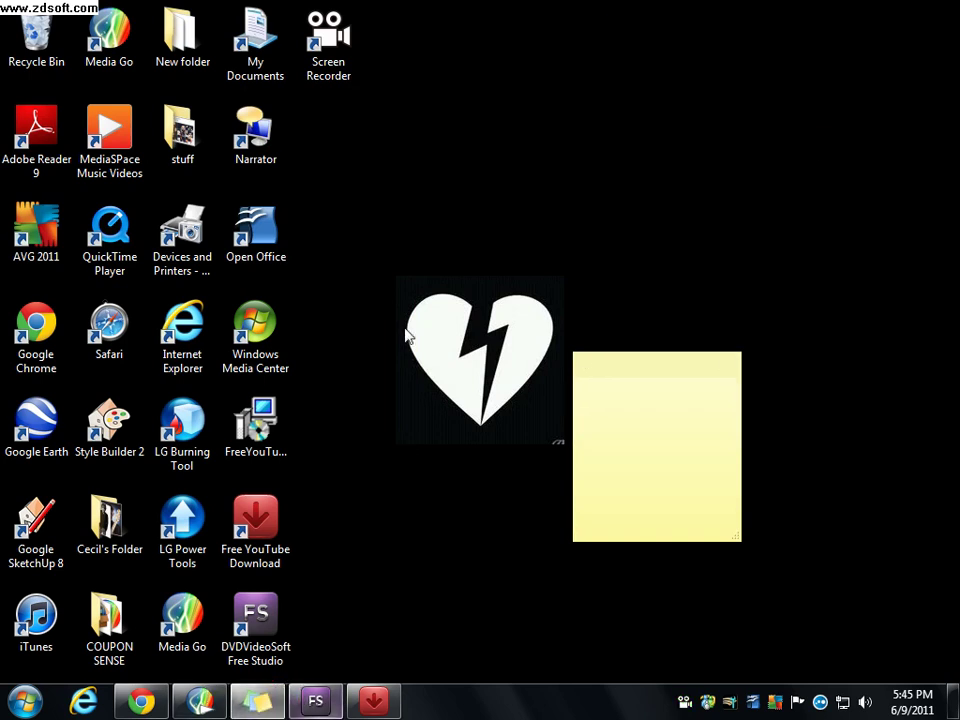
{"action": "left_click", "coordinate": [317, 700]}
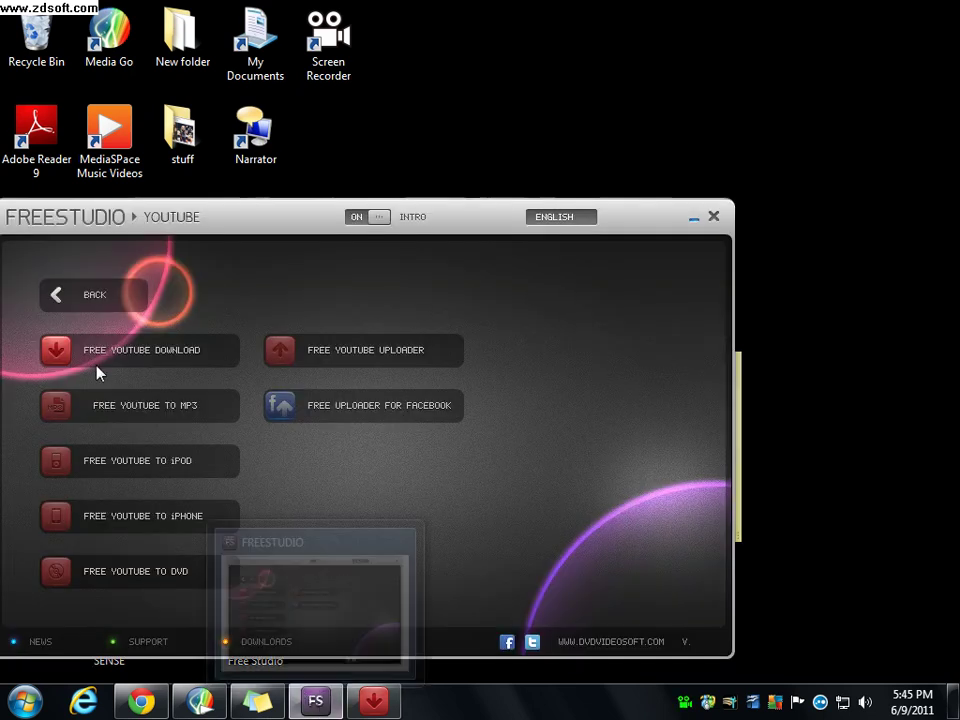
{"action": "left_click", "coordinate": [113, 301]}
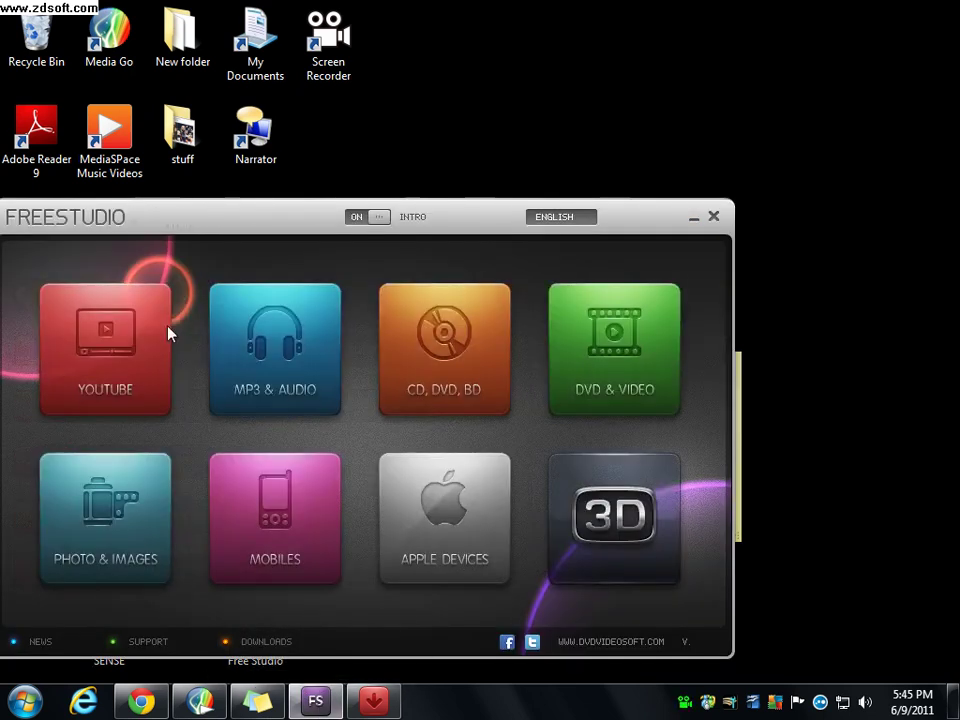
{"action": "left_click", "coordinate": [87, 560]}
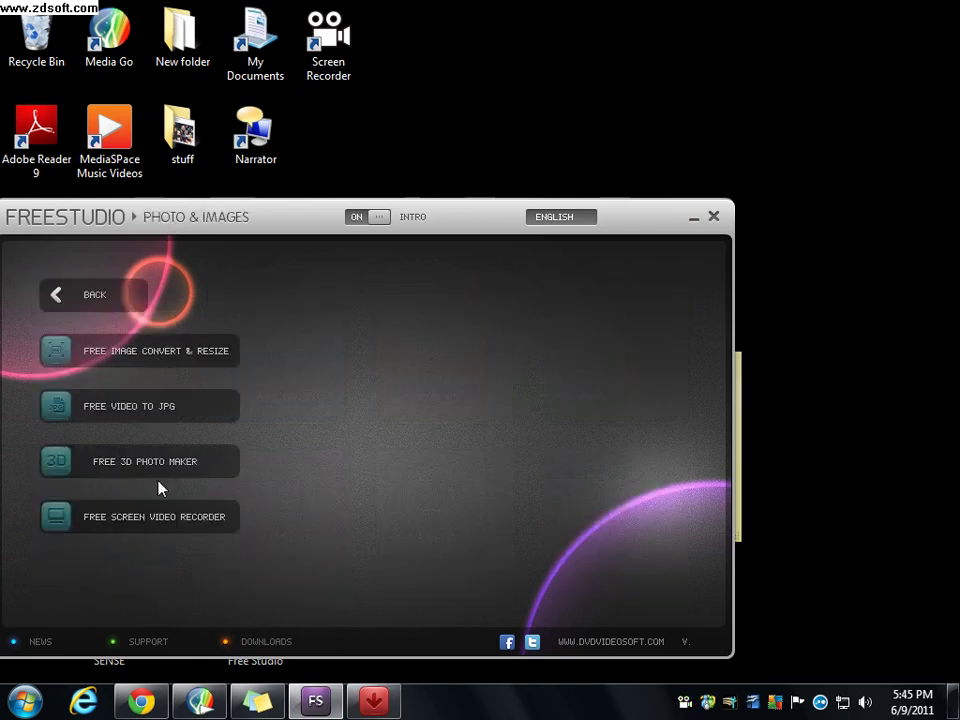
{"action": "left_click", "coordinate": [103, 312]}
{"action": "left_click", "coordinate": [276, 379]}
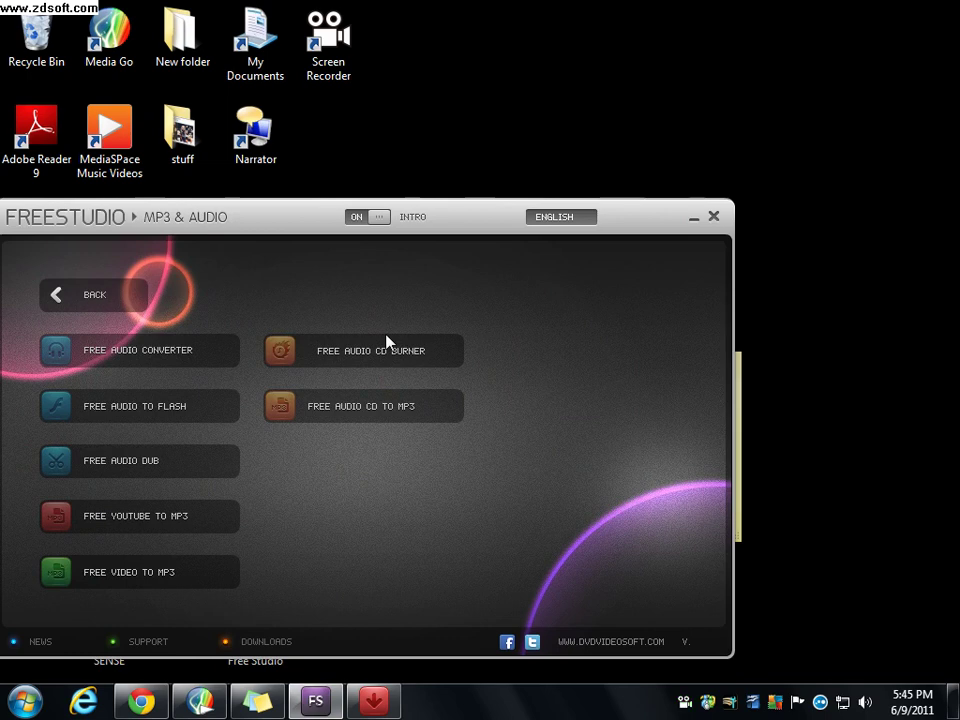
{"action": "left_click", "coordinate": [95, 302]}
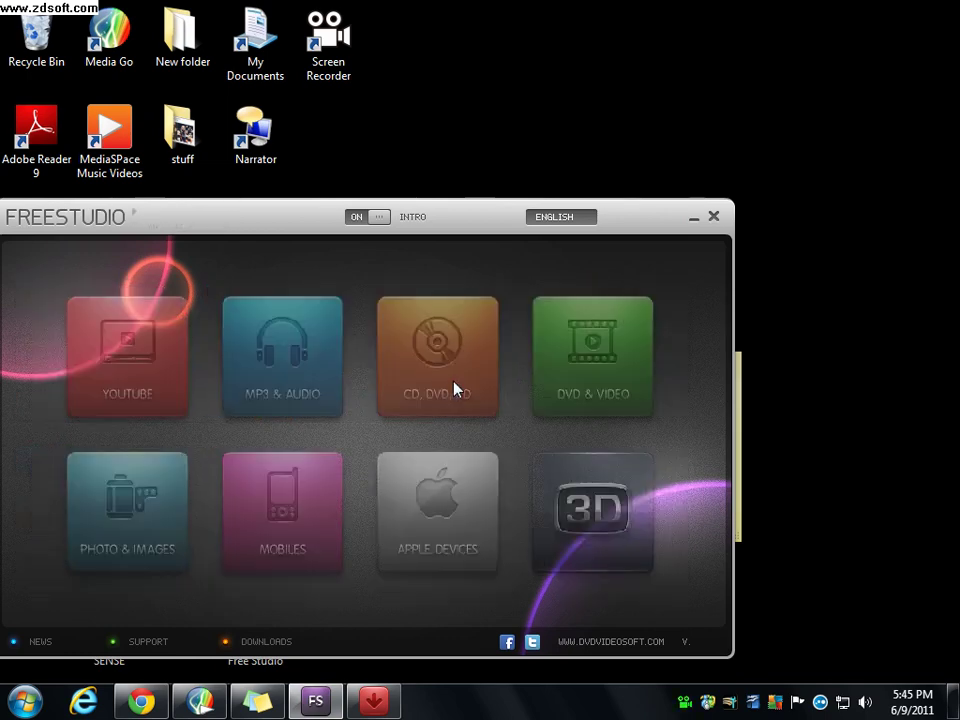
{"action": "left_click", "coordinate": [454, 389]}
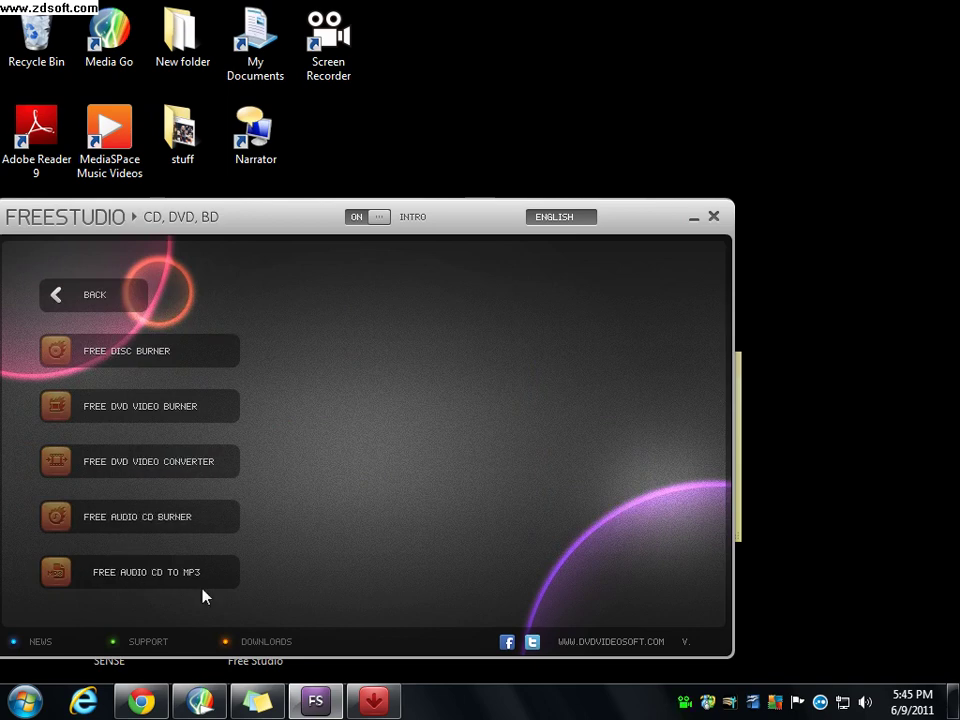
{"action": "left_click", "coordinate": [76, 312]}
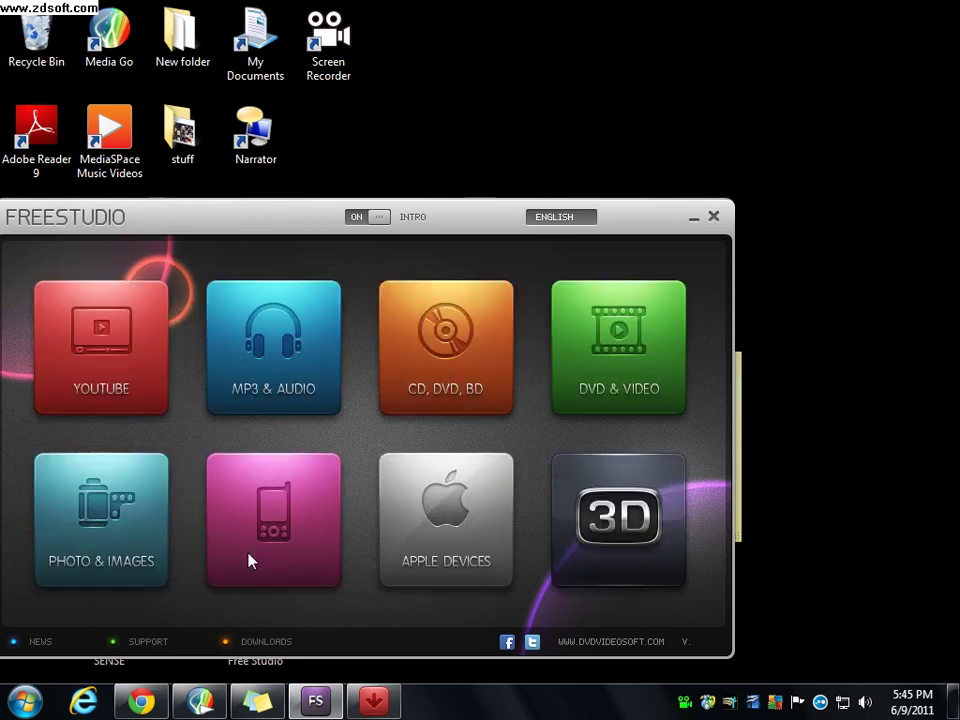
Look through Free Studio's mobile device tools and the Free Video to Nintendo Converter's web page description.
{"action": "left_click", "coordinate": [249, 556]}
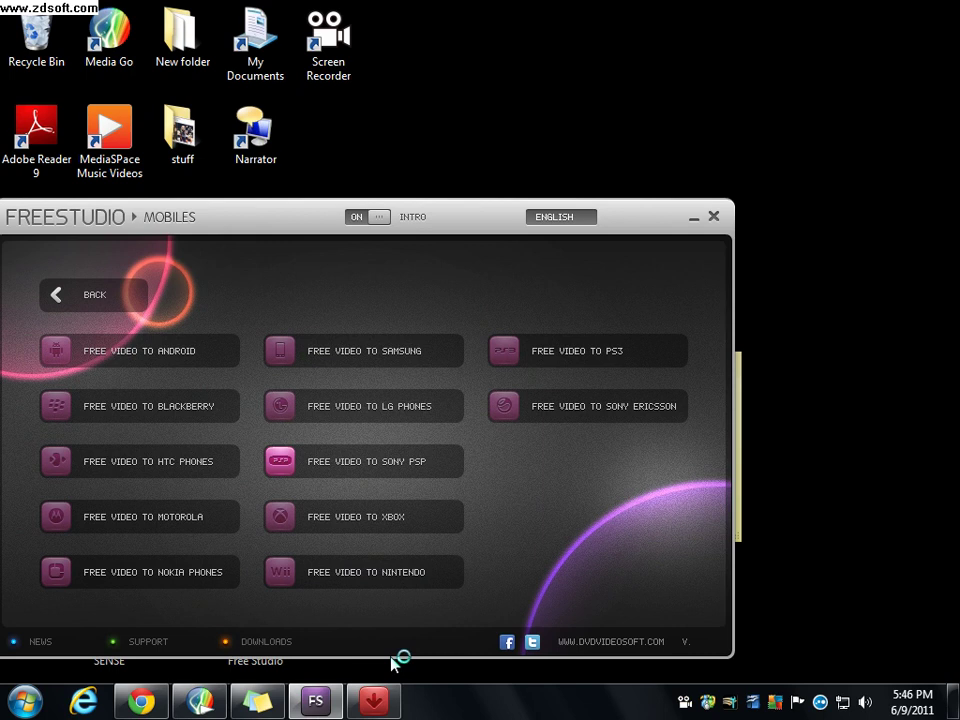
{"action": "left_click", "coordinate": [264, 703]}
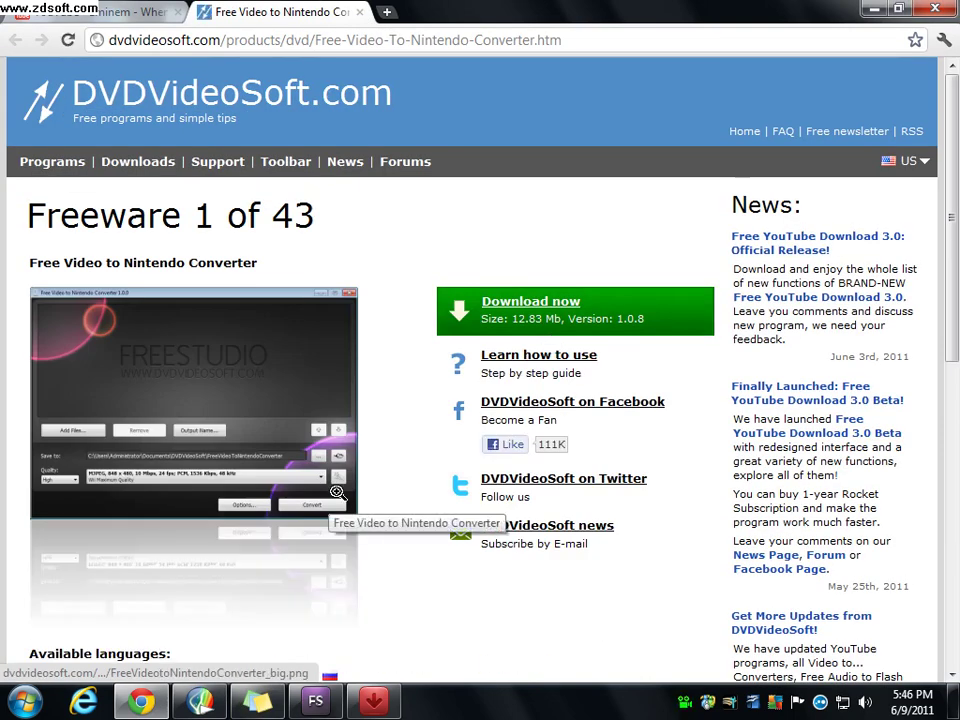
{"action": "scroll", "coordinate": [355, 475], "scroll_direction": "down", "scroll_amount": 3}
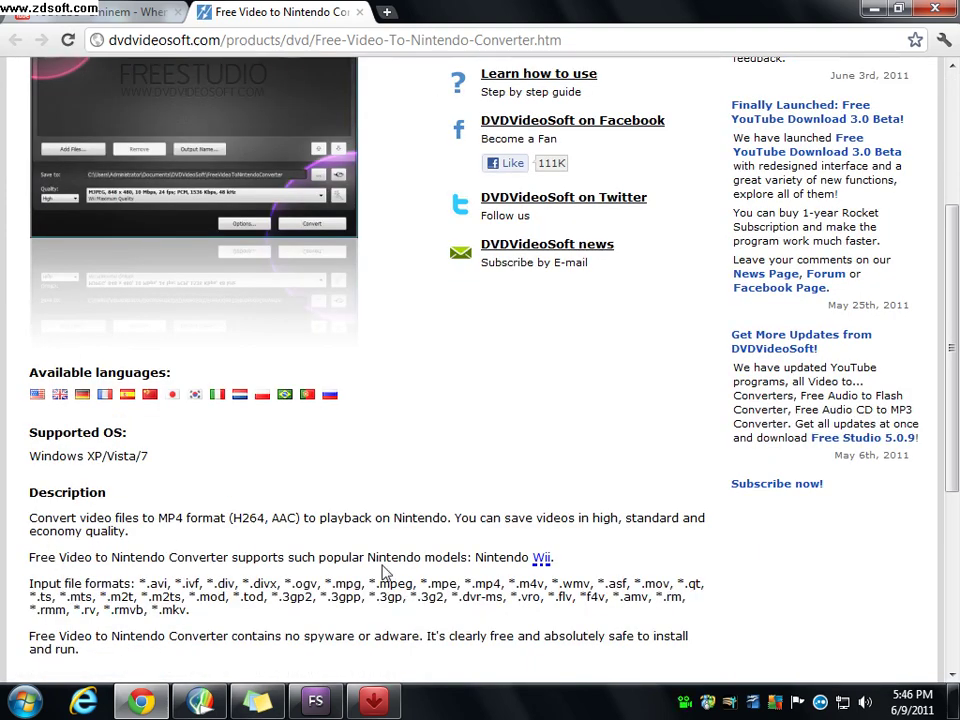
{"action": "scroll", "coordinate": [330, 425], "scroll_direction": "down", "scroll_amount": 2}
{"action": "scroll", "coordinate": [391, 567], "scroll_direction": "up", "scroll_amount": 5}
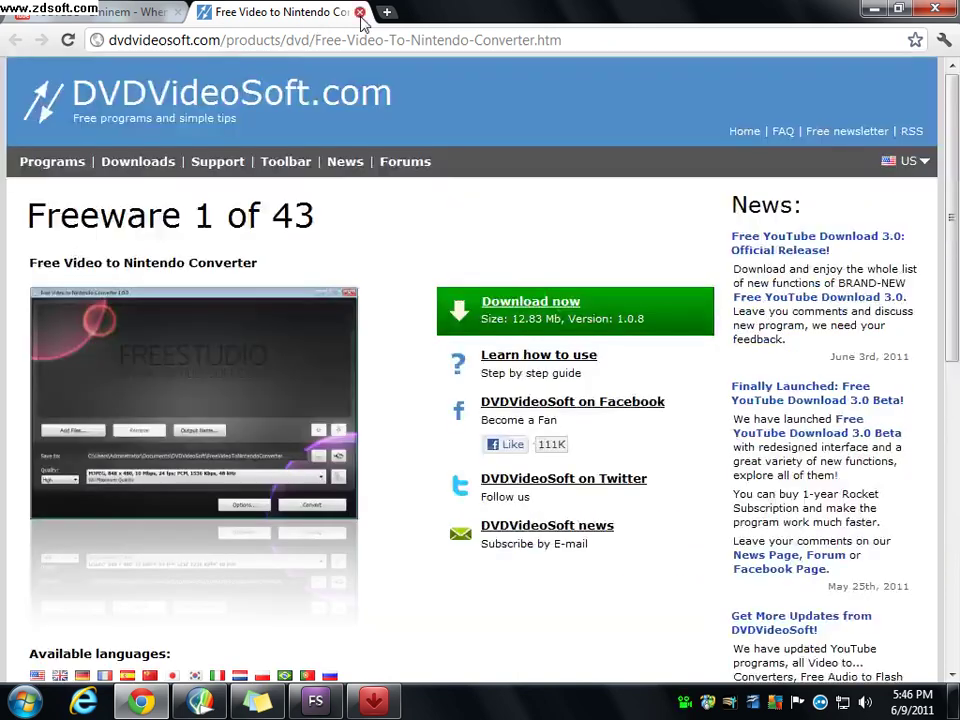
Close the Nintendo converter web page and open the signed-in account's own YouTube channel.
{"action": "left_click", "coordinate": [362, 13]}
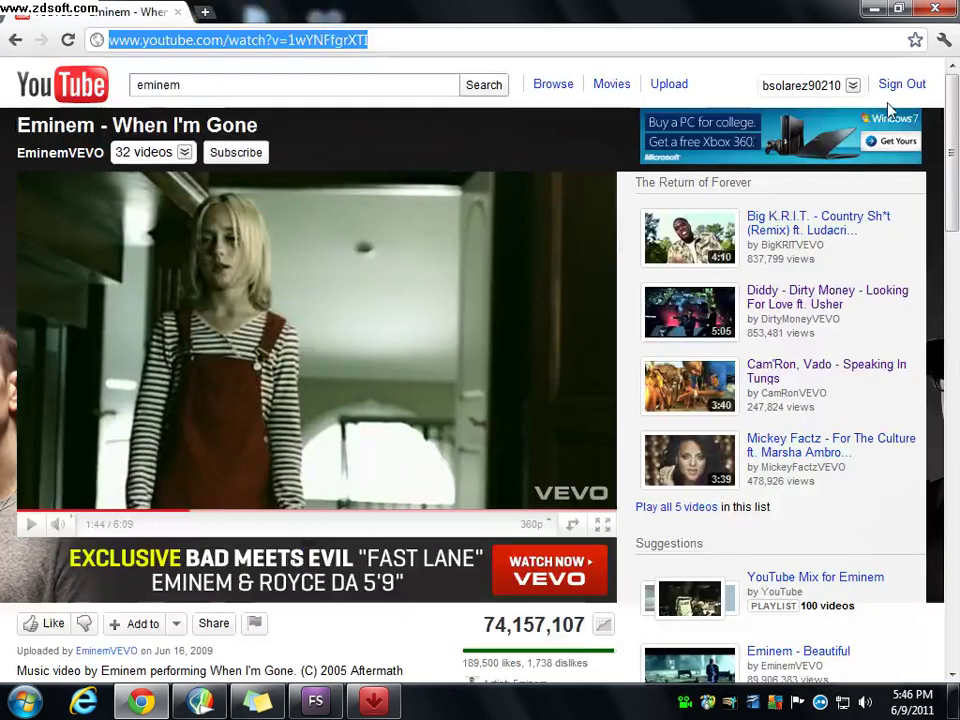
{"action": "left_click", "coordinate": [853, 87]}
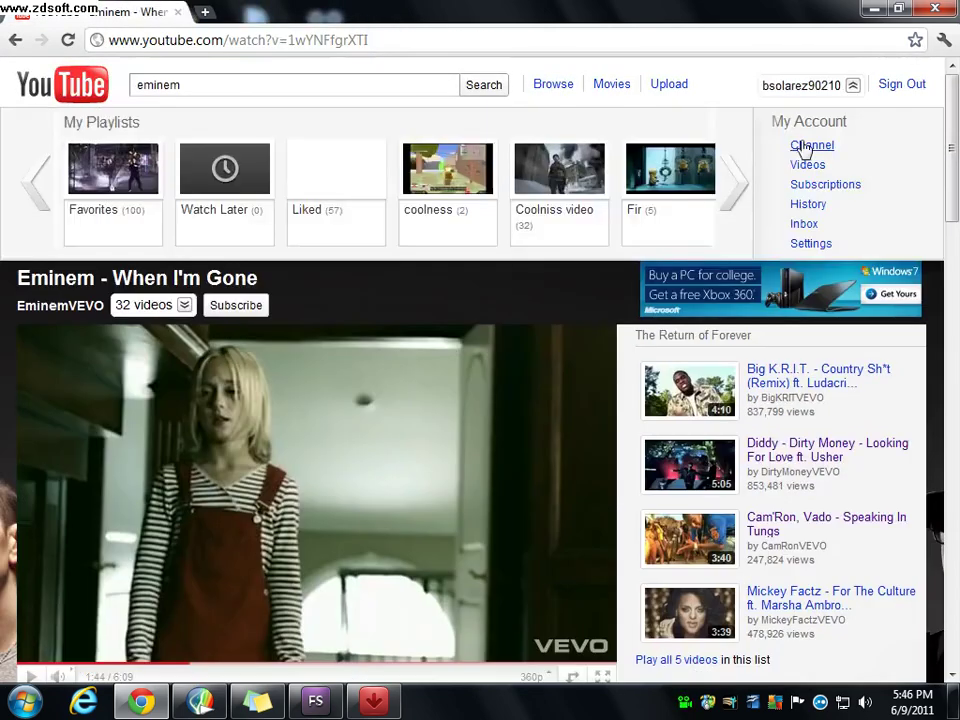
{"action": "left_click", "coordinate": [803, 146]}
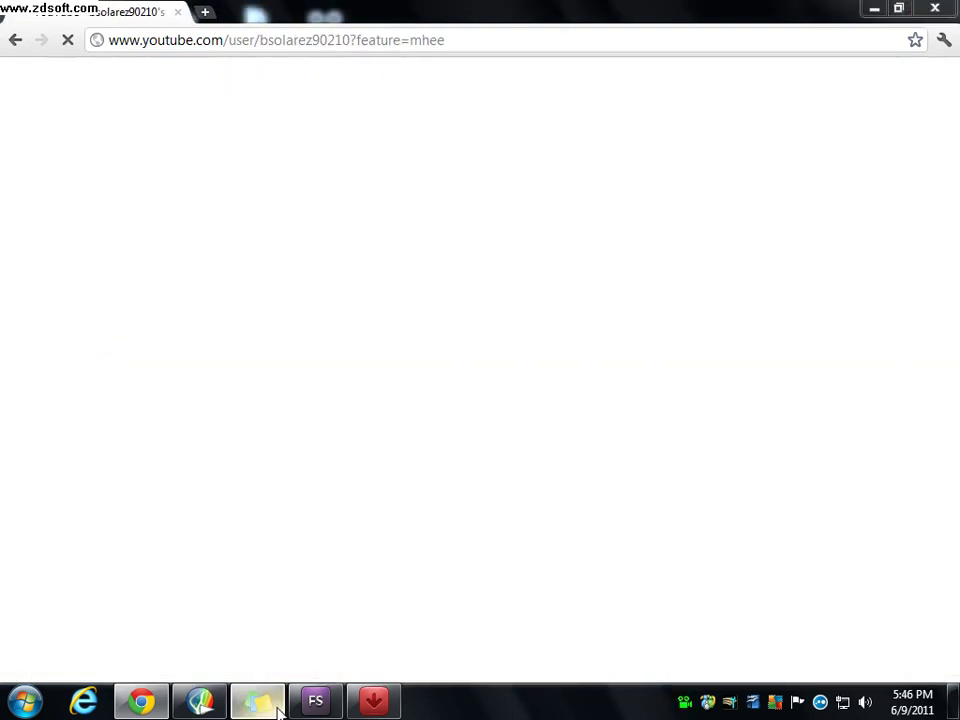
Write "are you a call a duty fane or helo" on the blank sticky note.
{"action": "left_click", "coordinate": [279, 710]}
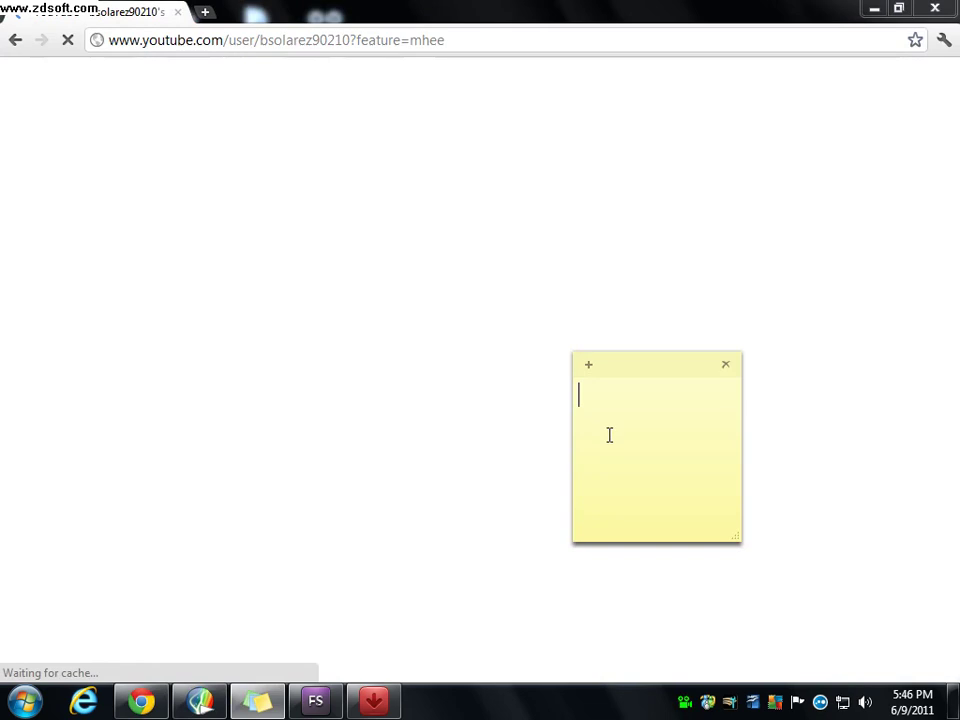
{"action": "type", "text": "are you"}
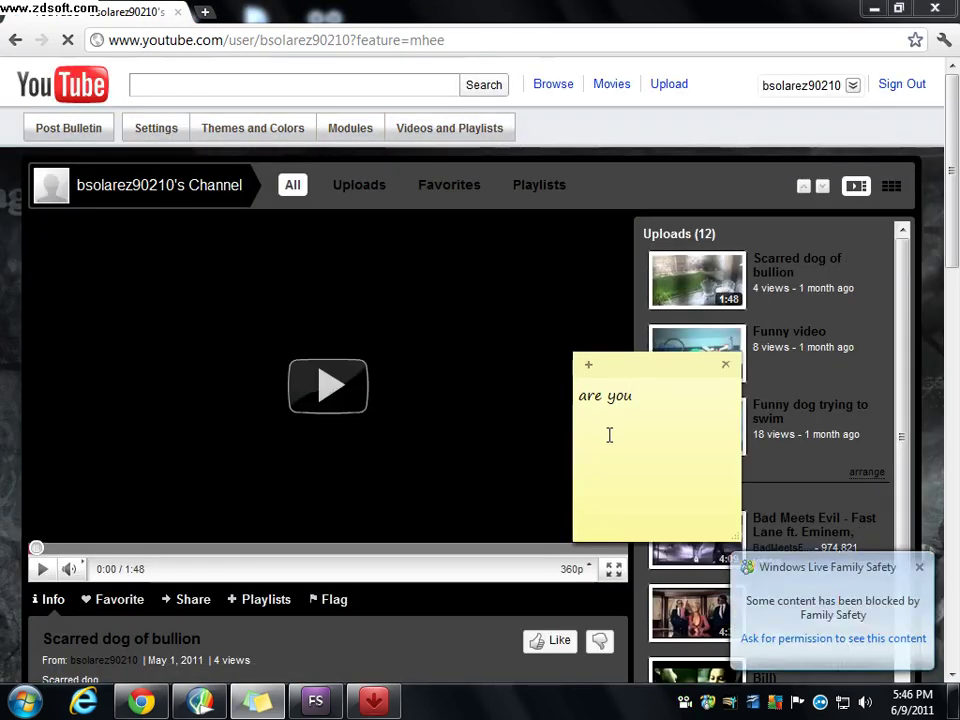
{"action": "type", "text": " a call a duty face"}
{"action": "key", "text": "BackSpace"}
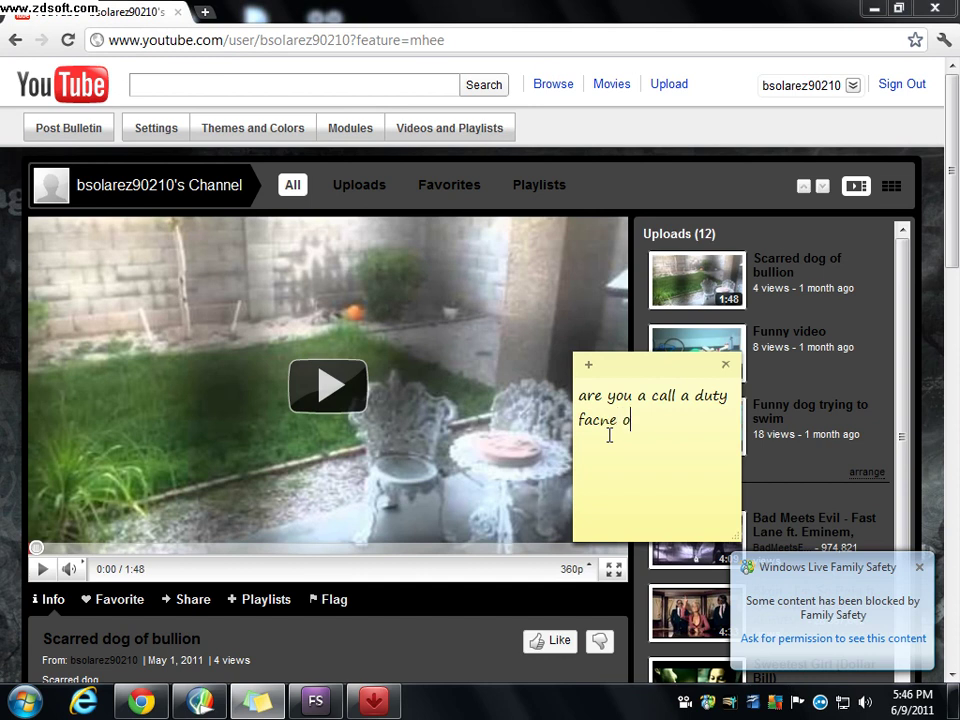
{"action": "key", "text": "BackSpace"}
{"action": "key", "text": "BackSpace"}
{"action": "key", "text": "BackSpace"}
{"action": "key", "text": "BackSpace"}
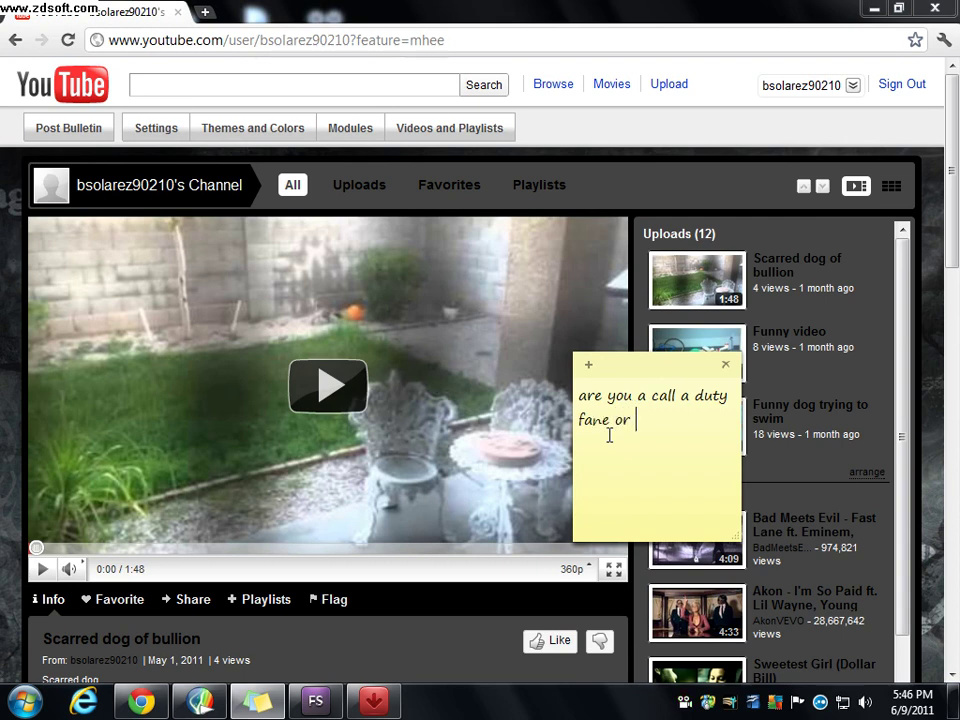
{"action": "type", "text": "helo"}
Erase the Call of Duty question from the sticky note.
{"action": "key", "text": "BackSpace"}
{"action": "key", "text": "BackSpace"}
{"action": "key", "text": "BackSpace"}
{"action": "key", "text": "BackSpace"}
{"action": "key", "text": "BackSpace"}
{"action": "key", "text": "BackSpace"}
{"action": "key", "text": "BackSpace"}
{"action": "key", "text": "BackSpace"}
{"action": "key", "text": "BackSpace"}
{"action": "key", "text": "BackSpace"}
{"action": "key", "text": "BackSpace"}
{"action": "key", "text": "BackSpace"}
{"action": "key", "text": "BackSpace"}
{"action": "key", "text": "BackSpace"}
{"action": "key", "text": "BackSpace"}
{"action": "key", "text": "BackSpace"}
{"action": "key", "text": "BackSpace"}
{"action": "key", "text": "BackSpace"}
{"action": "key", "text": "BackSpace"}
{"action": "key", "text": "BackSpace"}
{"action": "key", "text": "BackSpace"}
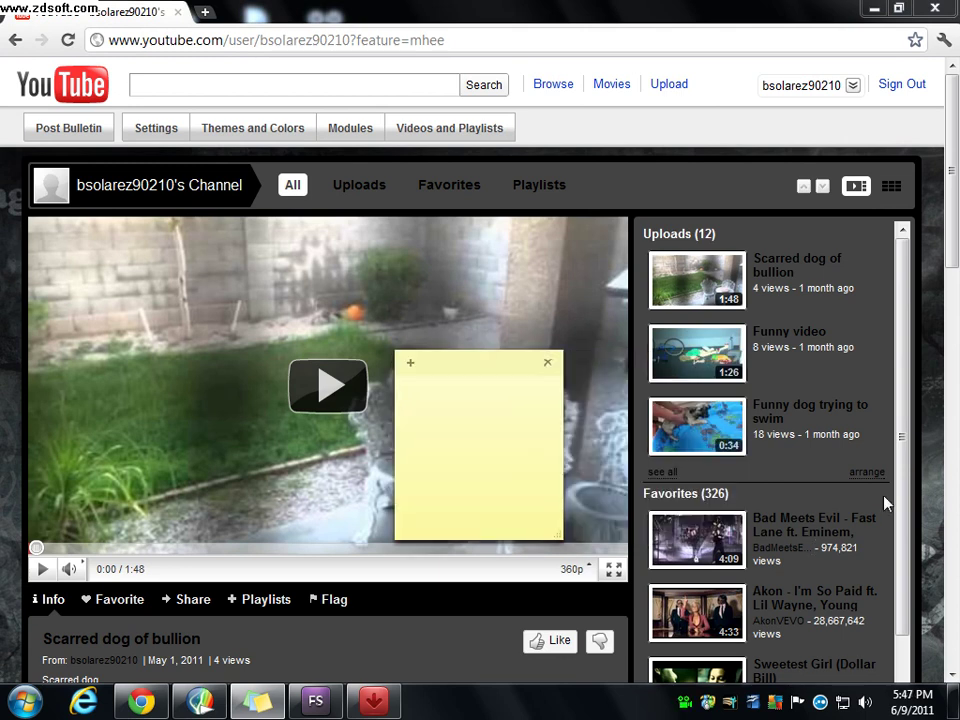
Show all of the channel's favorites and play "Call of Duty vs Halo Rap Battle by BrySi".
{"action": "left_click_drag", "start_coordinate": [900, 505], "coordinate": [908, 626]}
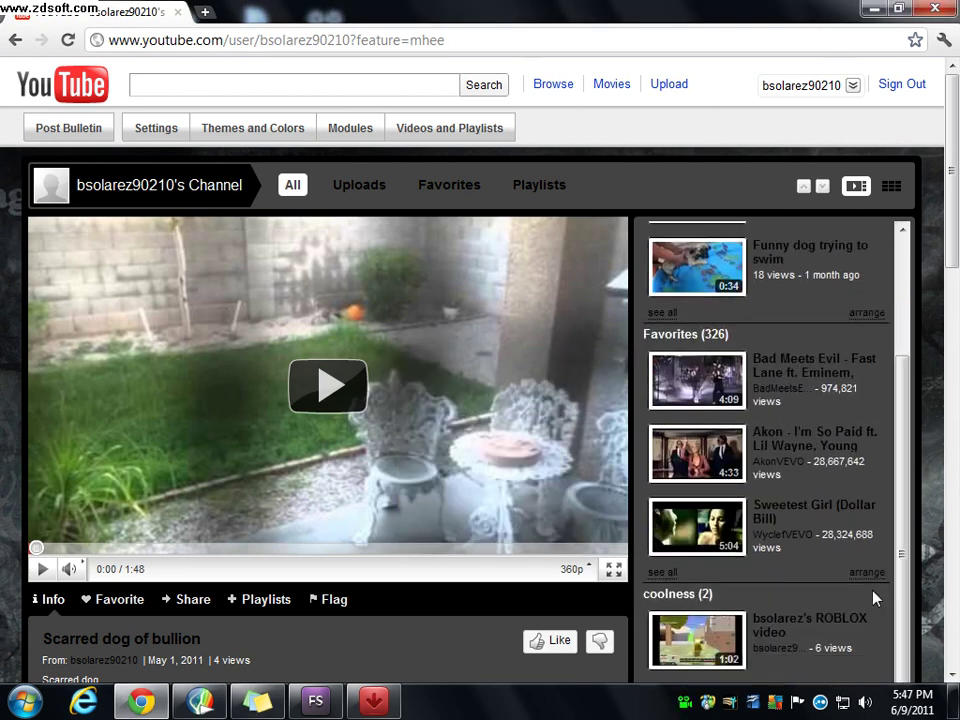
{"action": "left_click", "coordinate": [668, 572]}
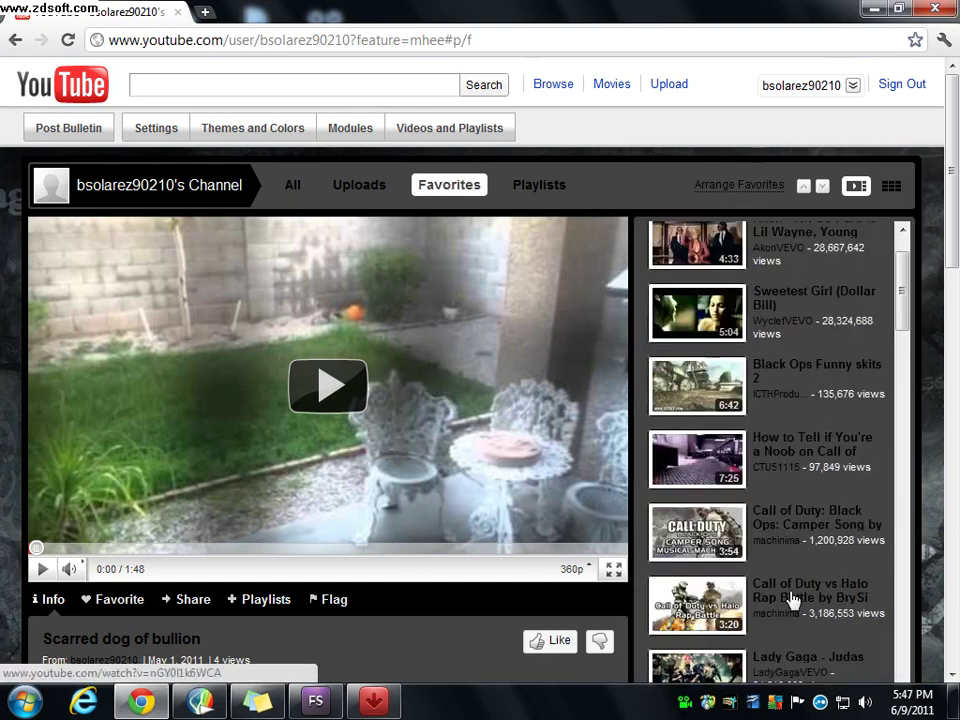
{"action": "left_click", "coordinate": [790, 597]}
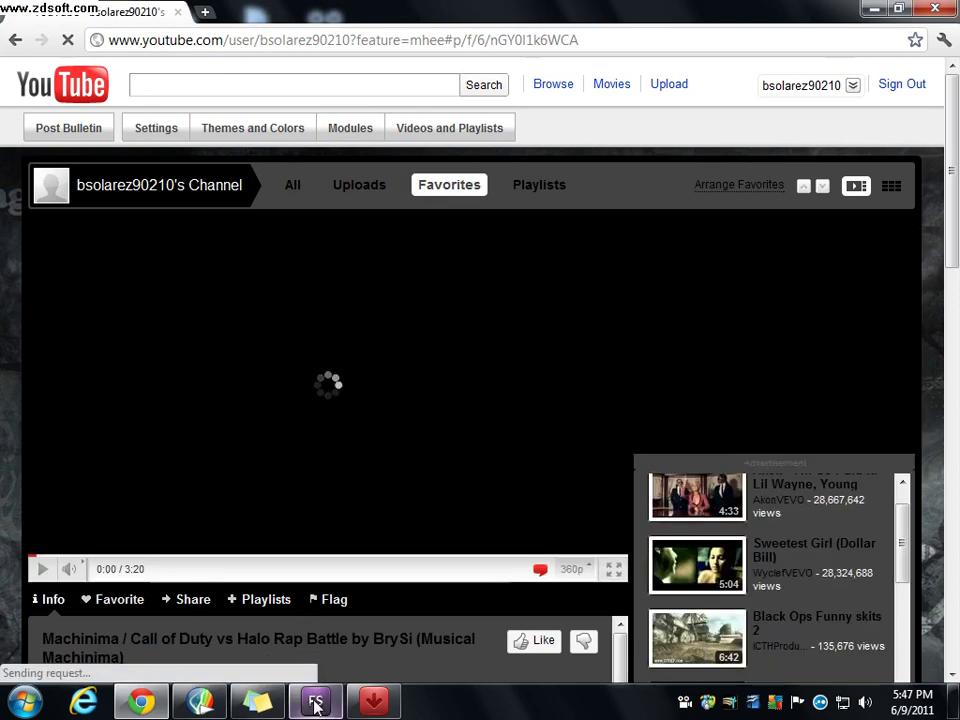
Pause Drake's "Forever" in Media Go, and return to the rap battle video and skip it to about 0:18.
{"action": "left_click", "coordinate": [199, 702]}
{"action": "left_click", "coordinate": [30, 66]}
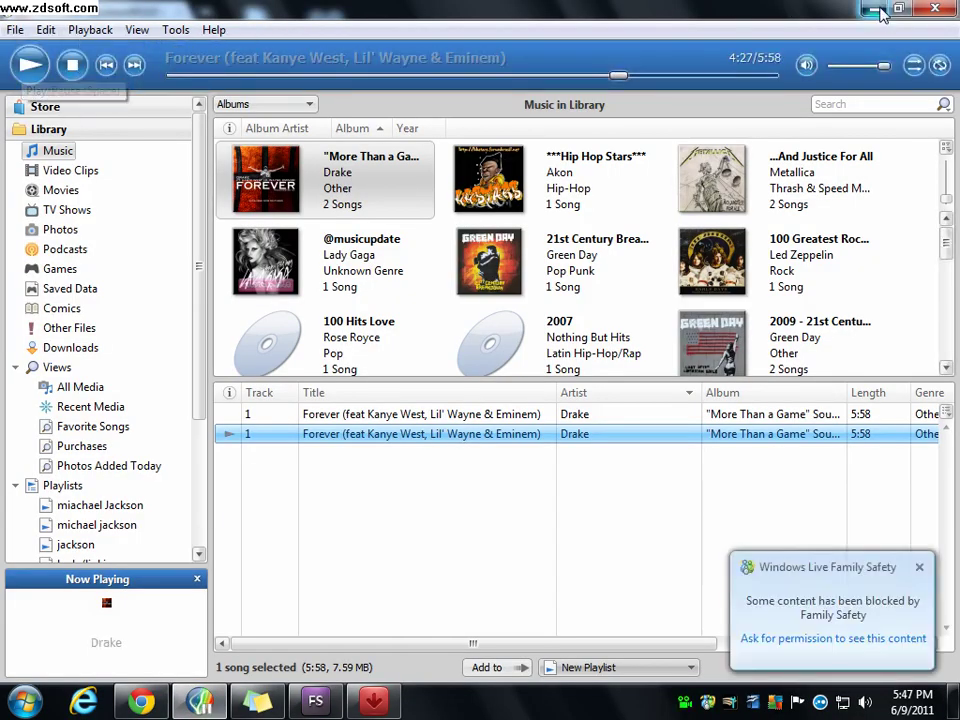
{"action": "left_click", "coordinate": [875, 10]}
{"action": "left_click", "coordinate": [88, 549]}
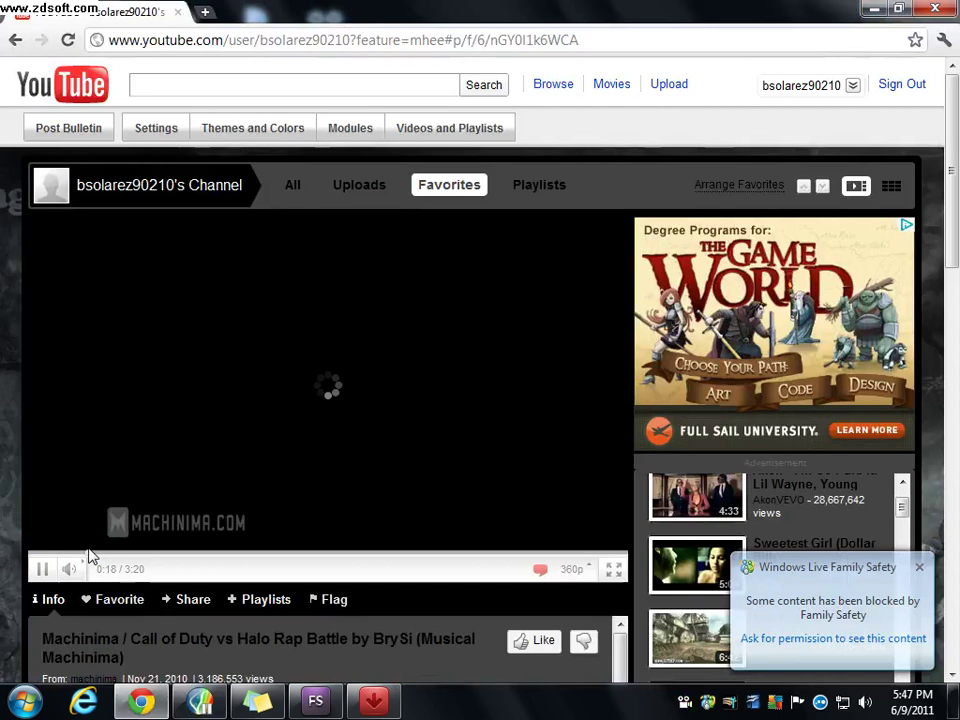
Write "it by brysi he awsome i recomend him to cal of duty people" on the sticky note.
{"action": "left_click", "coordinate": [248, 710]}
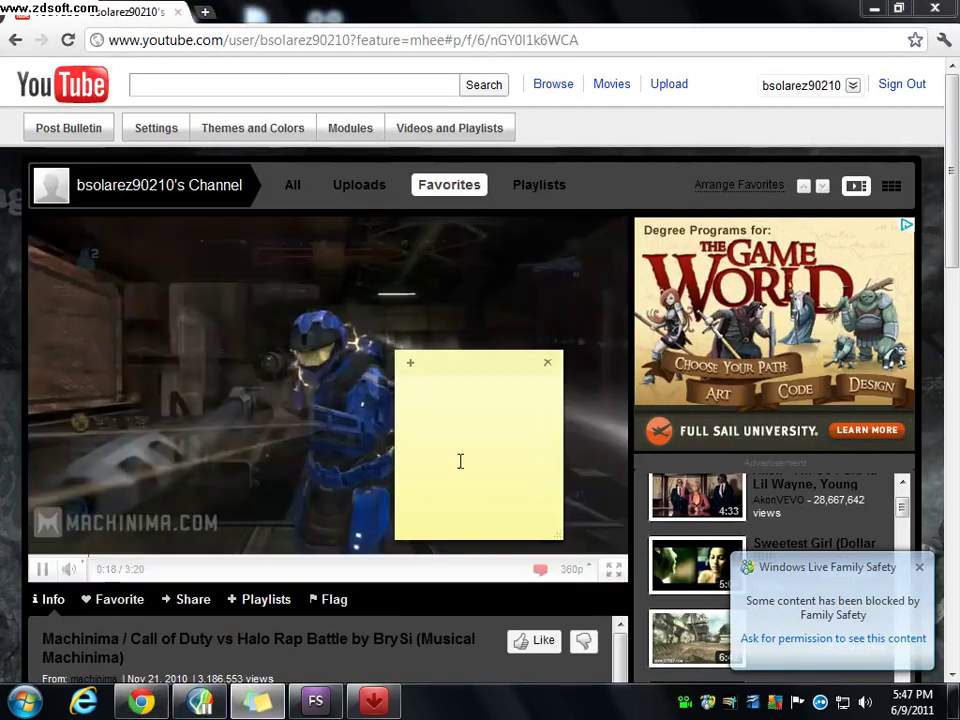
{"action": "type", "text": "it by"}
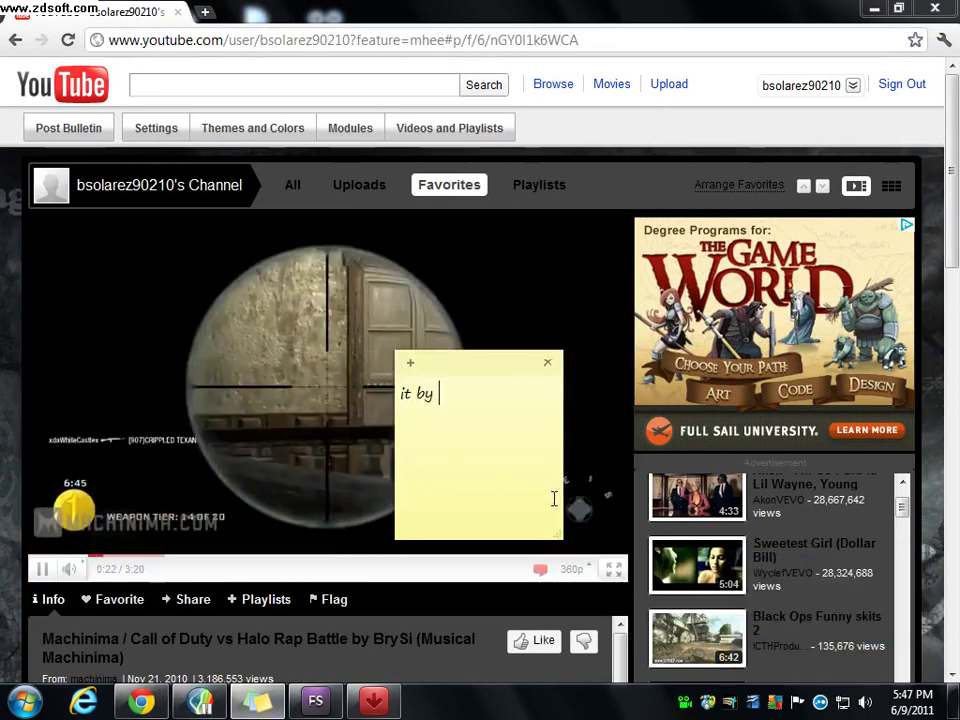
{"action": "type", "text": "brysi"}
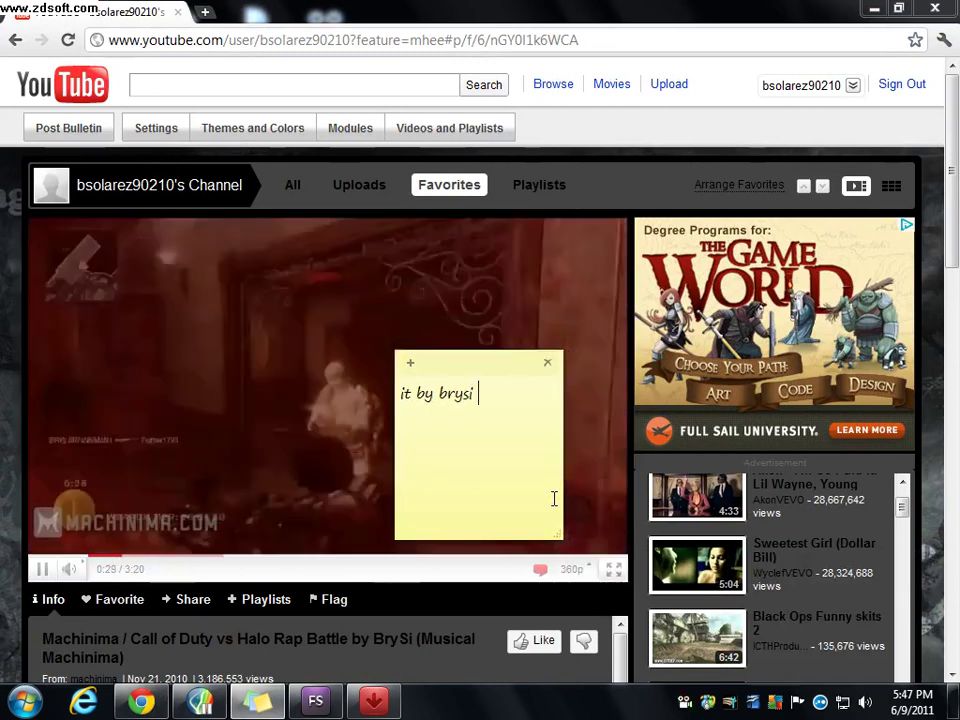
{"action": "type", "text": " he awso"}
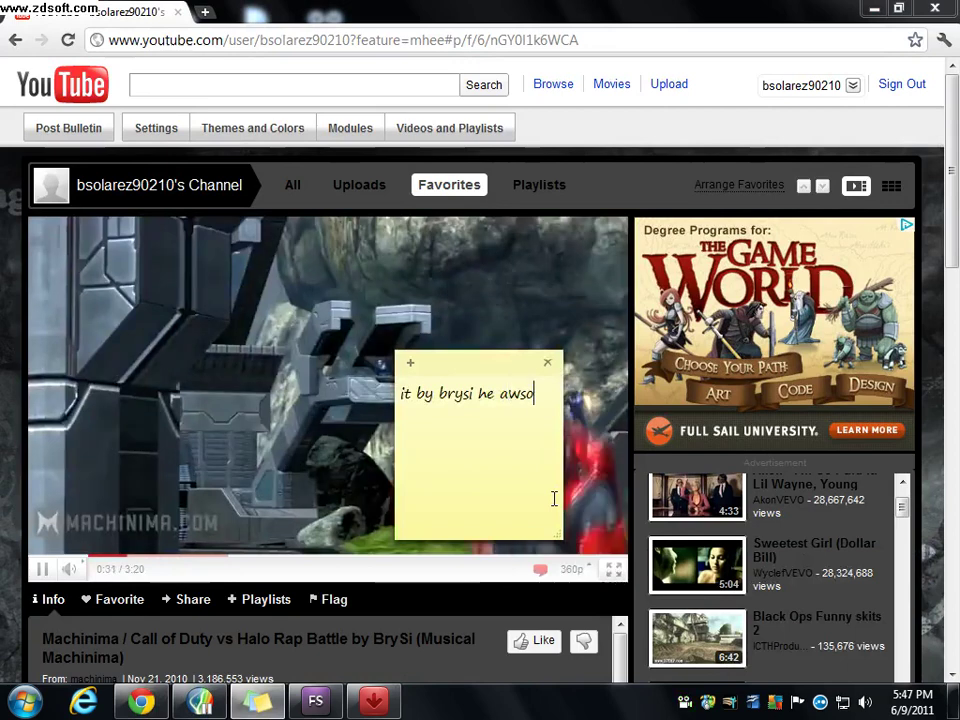
{"action": "type", "text": "me i recom"}
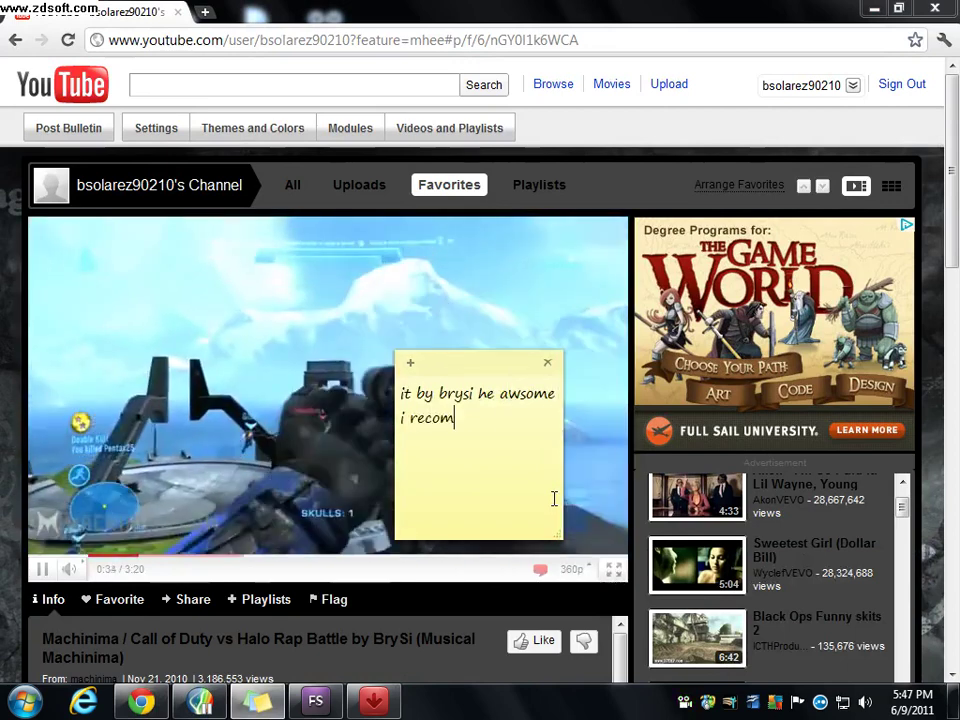
{"action": "type", "text": "end him to ca"}
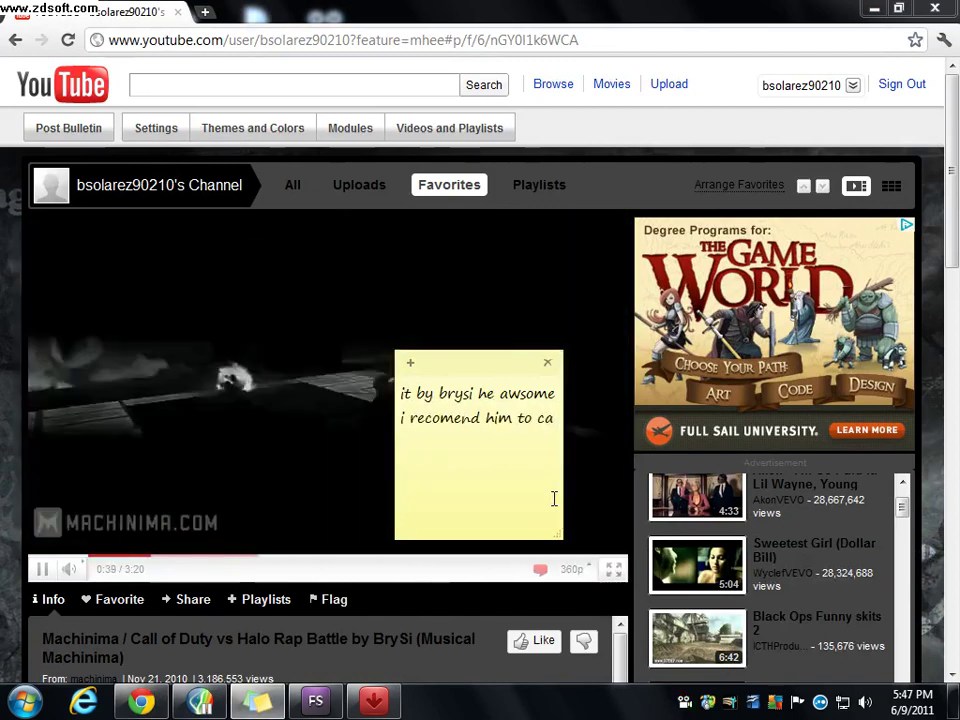
{"action": "type", "text": "l of "}
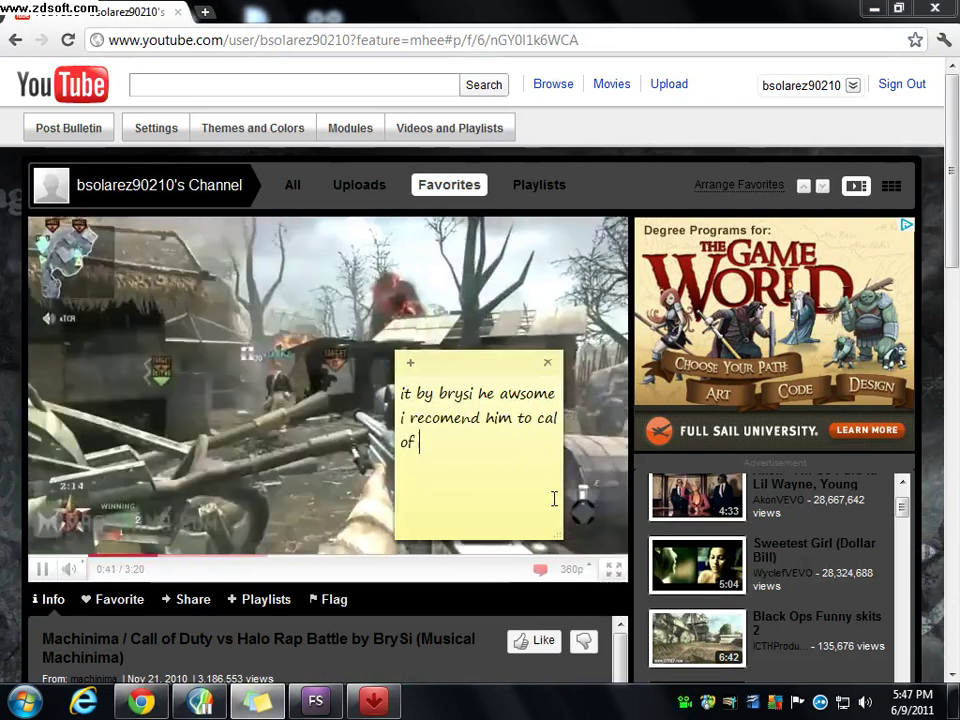
{"action": "type", "text": "duty"}
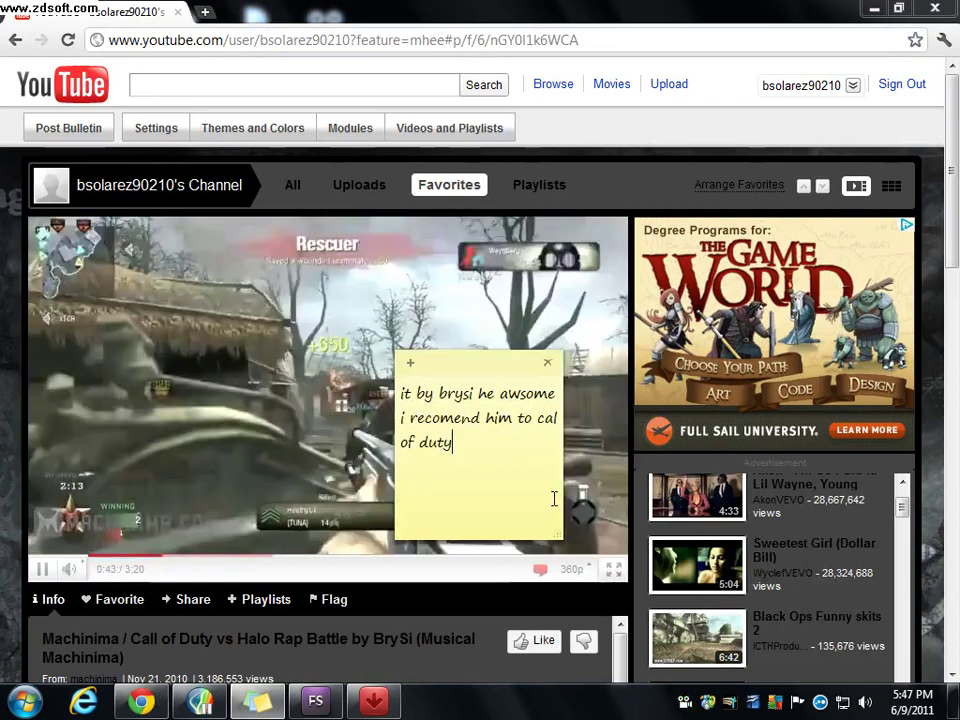
{"action": "type", "text": " people"}
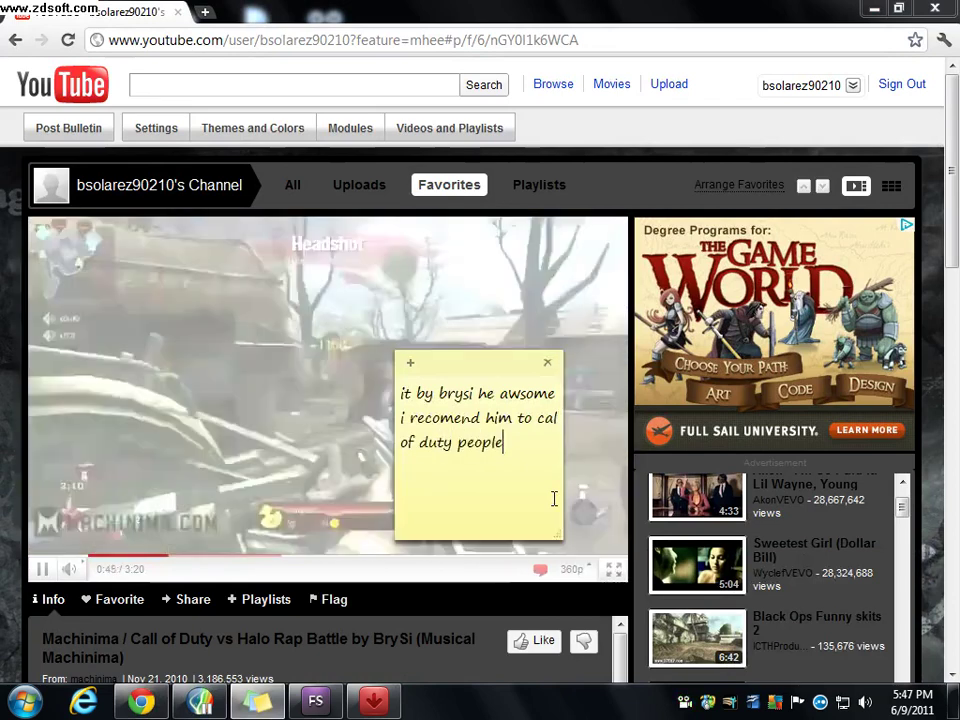
Move the sticky note off the video onto the advertisement, and skip the video to about 1:29.
{"action": "left_click_drag", "start_coordinate": [517, 372], "coordinate": [868, 360]}
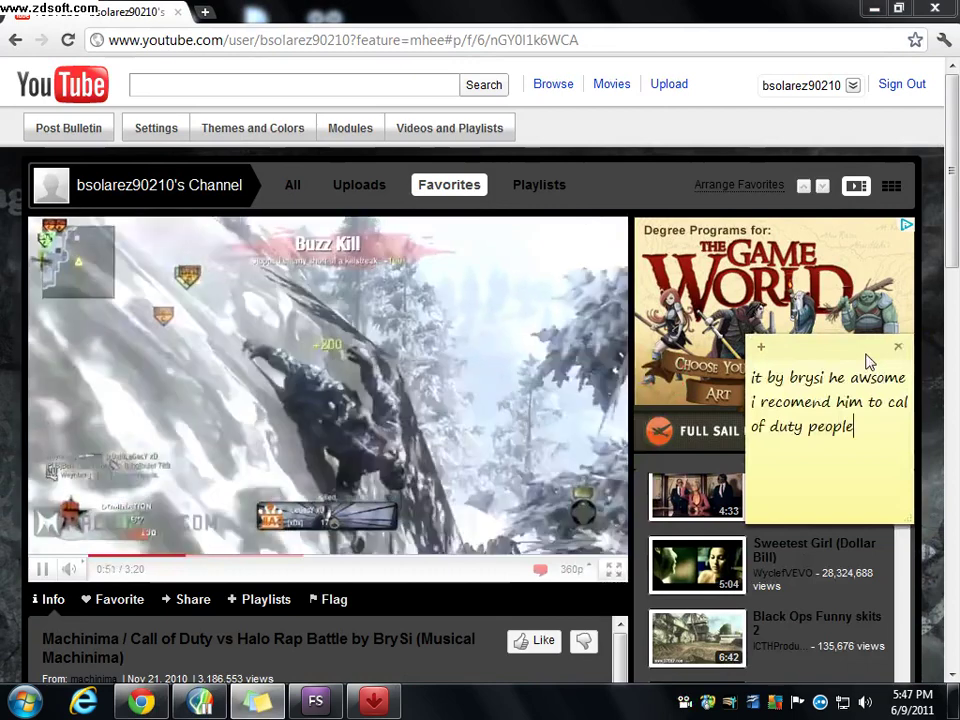
{"action": "left_click", "coordinate": [293, 558]}
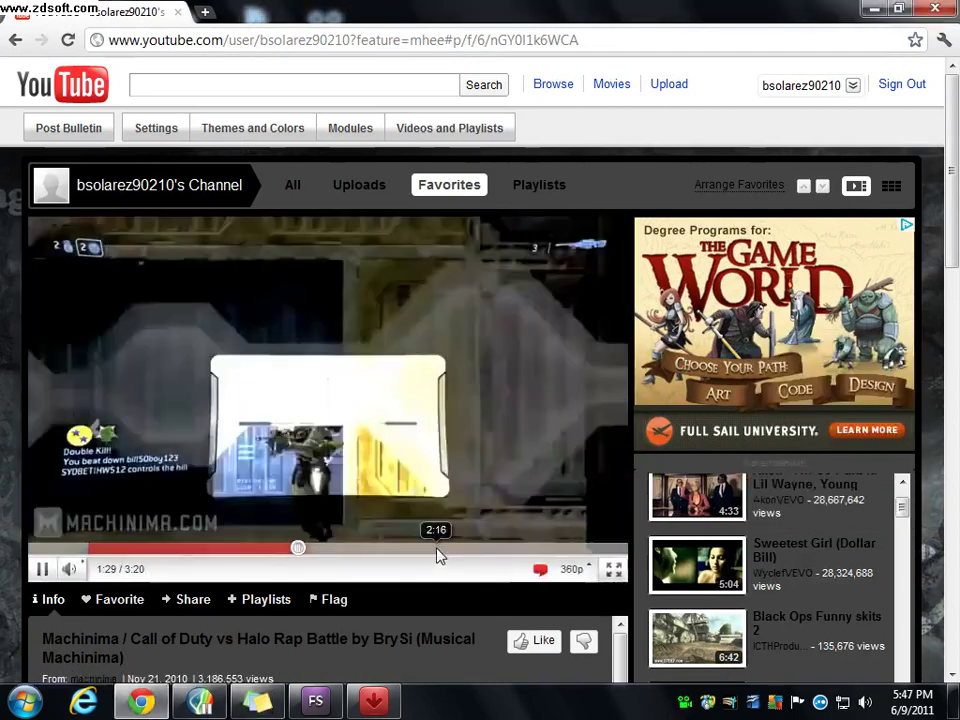
Add "i dont know him" to the end of the sticky note's text.
{"action": "key", "text": "alt+Tab"}
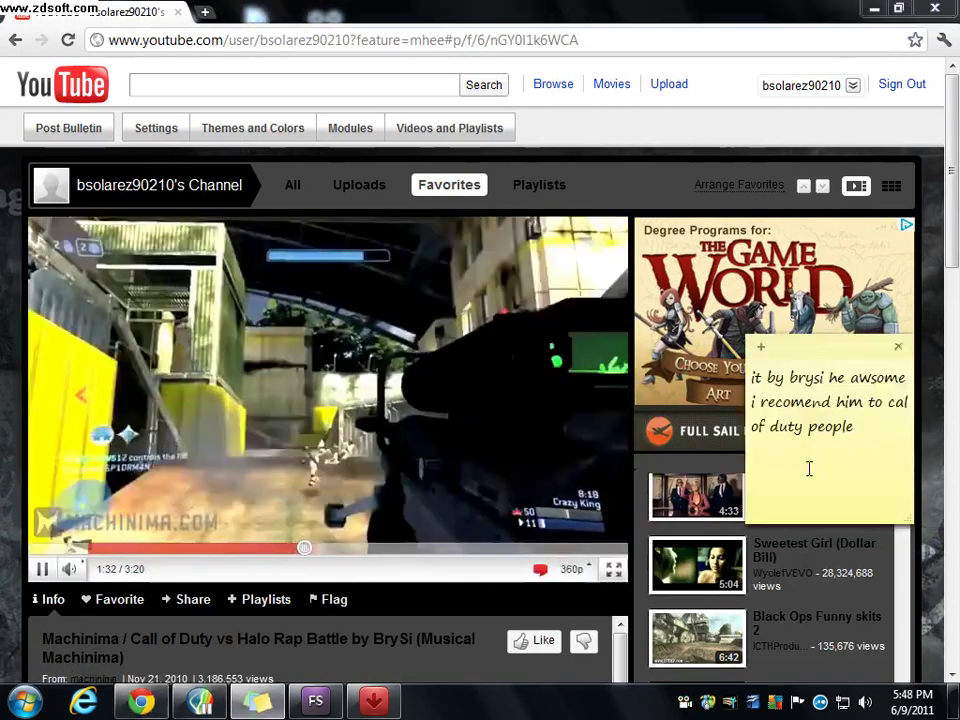
{"action": "type", "text": "i don"}
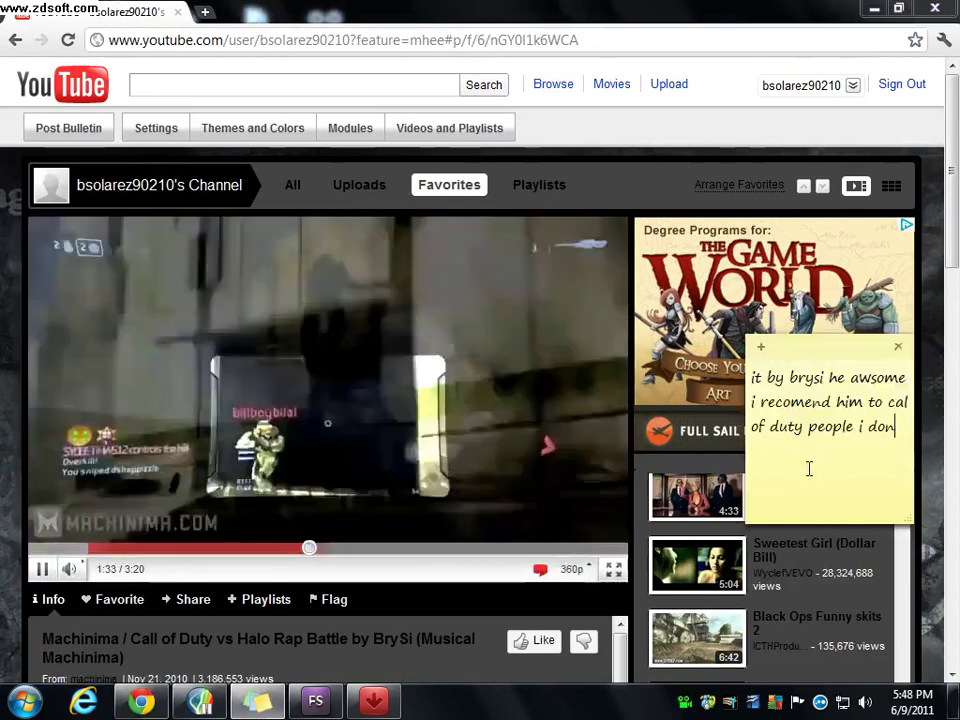
{"action": "type", "text": "t know"}
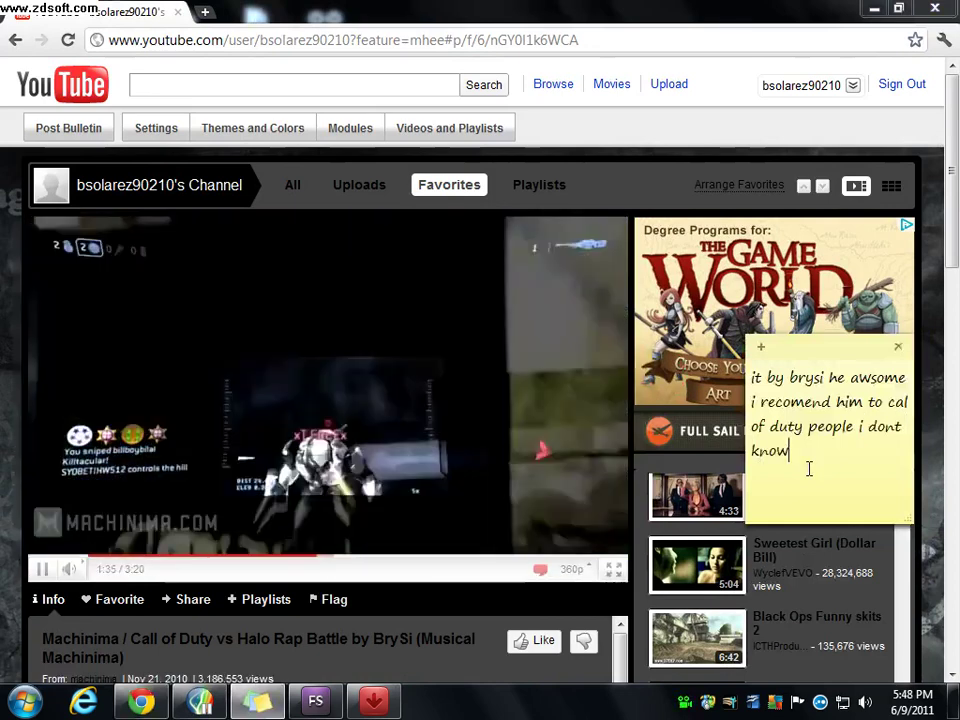
{"action": "type", "text": " hime"}
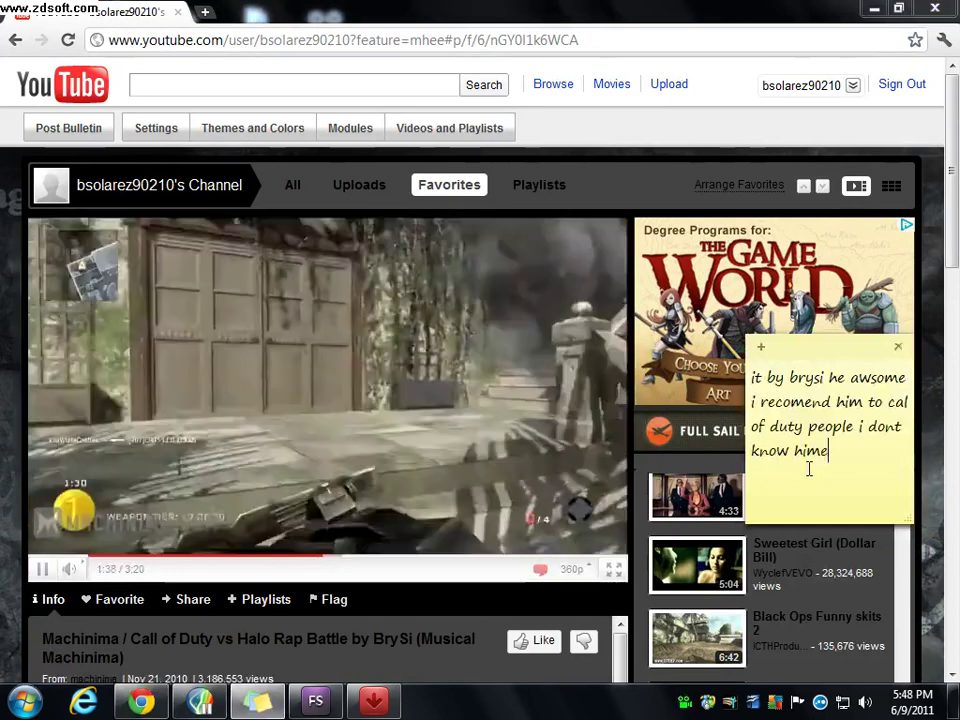
{"action": "key", "text": "BackSpace"}
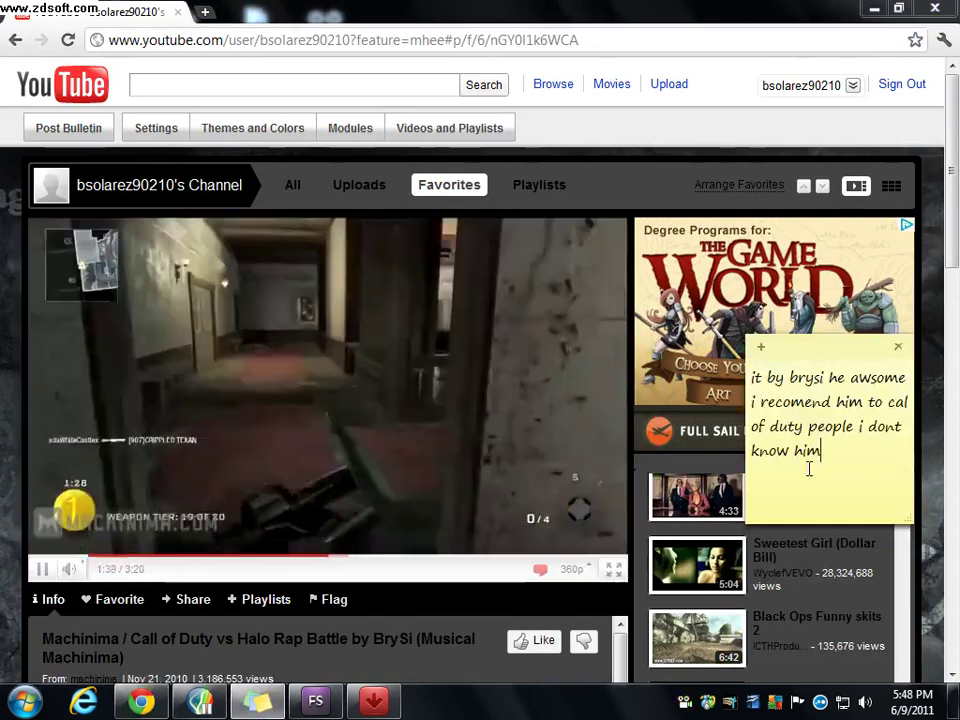
Erase the whole message about BrySi from the sticky note.
{"action": "key", "text": "BackSpace"}
{"action": "key", "text": "BackSpace"}
{"action": "key", "text": "BackSpace"}
{"action": "key", "text": "BackSpace"}
{"action": "key", "text": "BackSpace"}
{"action": "key", "text": "BackSpace"}
{"action": "key", "text": "BackSpace"}
{"action": "key", "text": "BackSpace"}
{"action": "key", "text": "BackSpace"}
{"action": "key", "text": "BackSpace"}
{"action": "key", "text": "BackSpace"}
{"action": "key", "text": "BackSpace"}
{"action": "key", "text": "BackSpace"}
{"action": "key", "text": "BackSpace"}
{"action": "key", "text": "BackSpace"}
{"action": "key", "text": "BackSpace"}
{"action": "key", "text": "BackSpace"}
{"action": "key", "text": "BackSpace"}
{"action": "key", "text": "BackSpace"}
{"action": "key", "text": "BackSpace"}
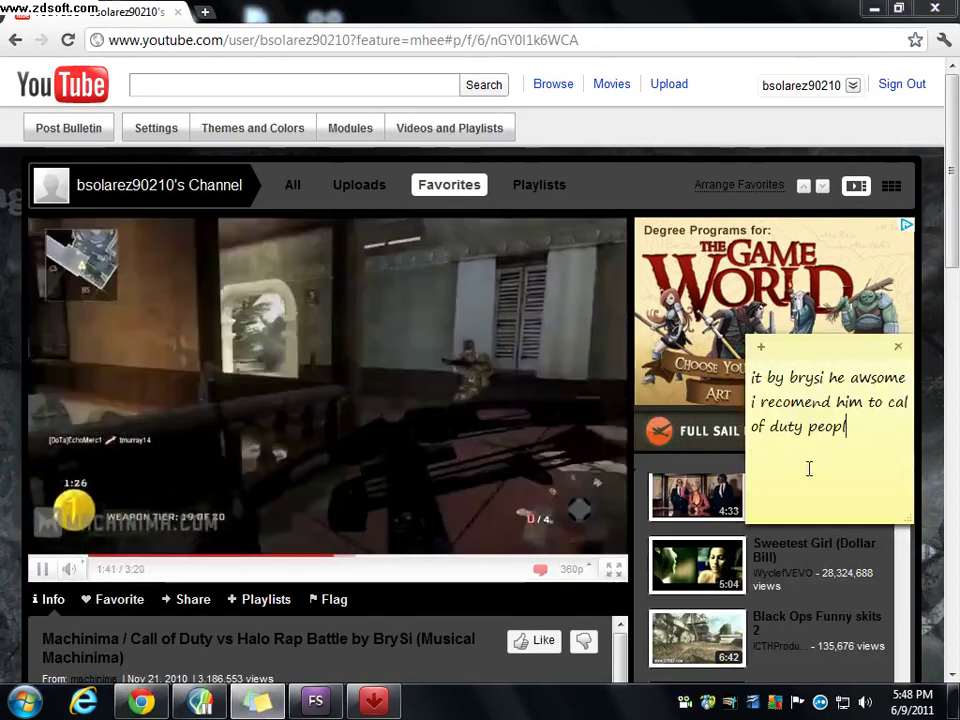
{"action": "key", "text": "BackSpace"}
{"action": "key", "text": "BackSpace"}
{"action": "key", "text": "BackSpace"}
{"action": "key", "text": "BackSpace"}
{"action": "key", "text": "BackSpace"}
{"action": "key", "text": "BackSpace"}
{"action": "key", "text": "BackSpace"}
{"action": "key", "text": "BackSpace"}
{"action": "key", "text": "BackSpace"}
{"action": "key", "text": "BackSpace"}
{"action": "key", "text": "BackSpace"}
{"action": "key", "text": "BackSpace"}
{"action": "key", "text": "BackSpace"}
{"action": "key", "text": "BackSpace"}
{"action": "key", "text": "BackSpace"}
{"action": "key", "text": "BackSpace"}
{"action": "key", "text": "BackSpace"}
{"action": "key", "text": "BackSpace"}
{"action": "key", "text": "BackSpace"}
{"action": "key", "text": "BackSpace"}
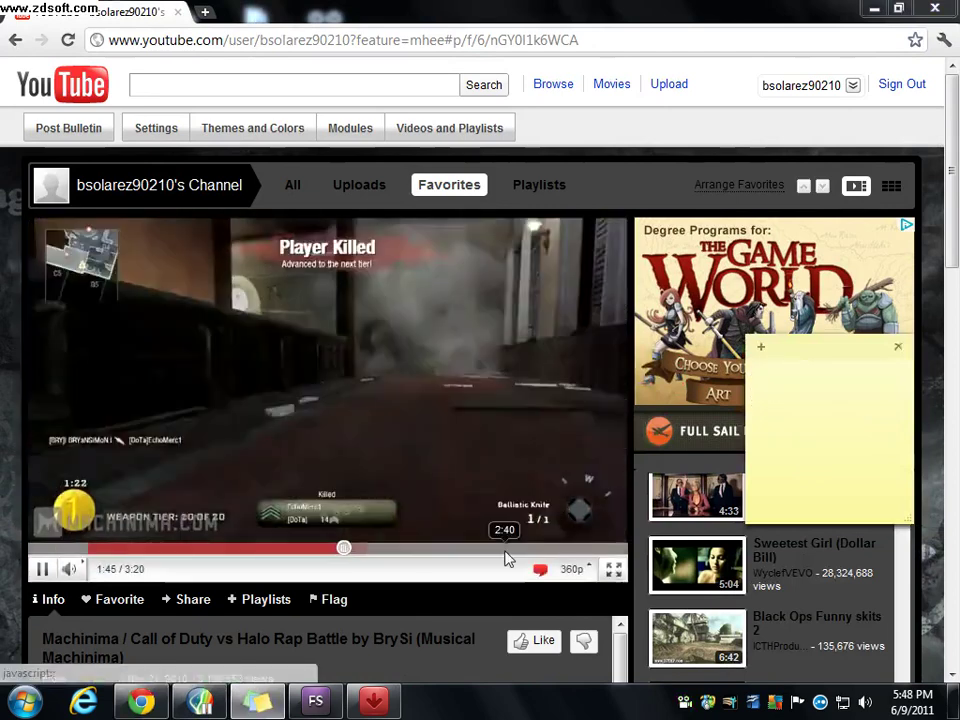
Skip the Call of Duty vs Halo rap battle video ahead to about 2:59 and pause it.
{"action": "left_click", "coordinate": [471, 549]}
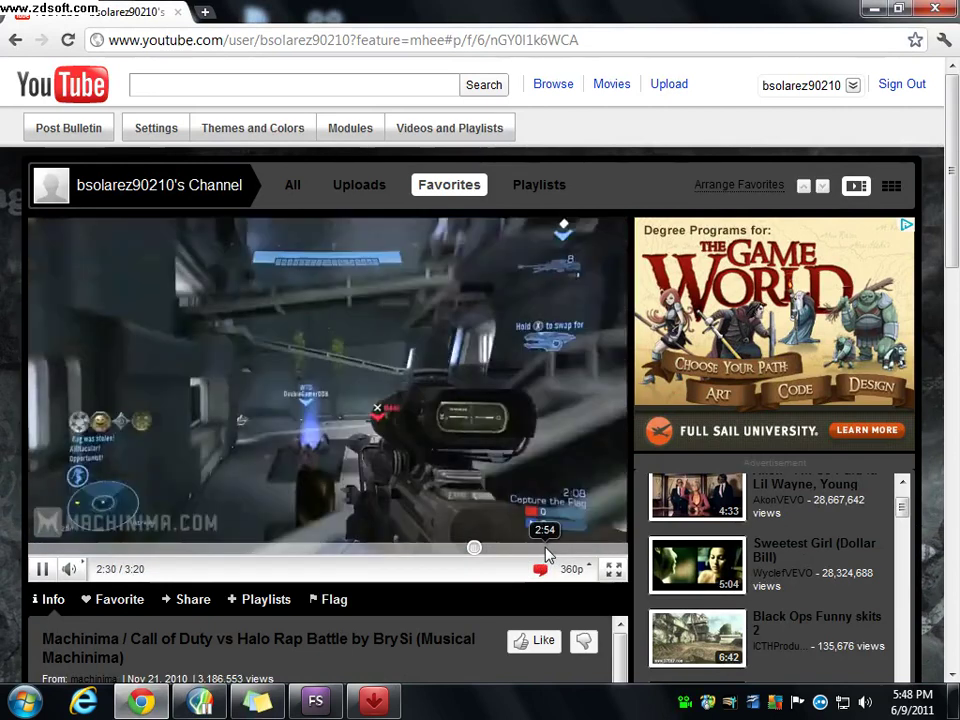
{"action": "left_click", "coordinate": [556, 557]}
{"action": "key", "text": "space"}
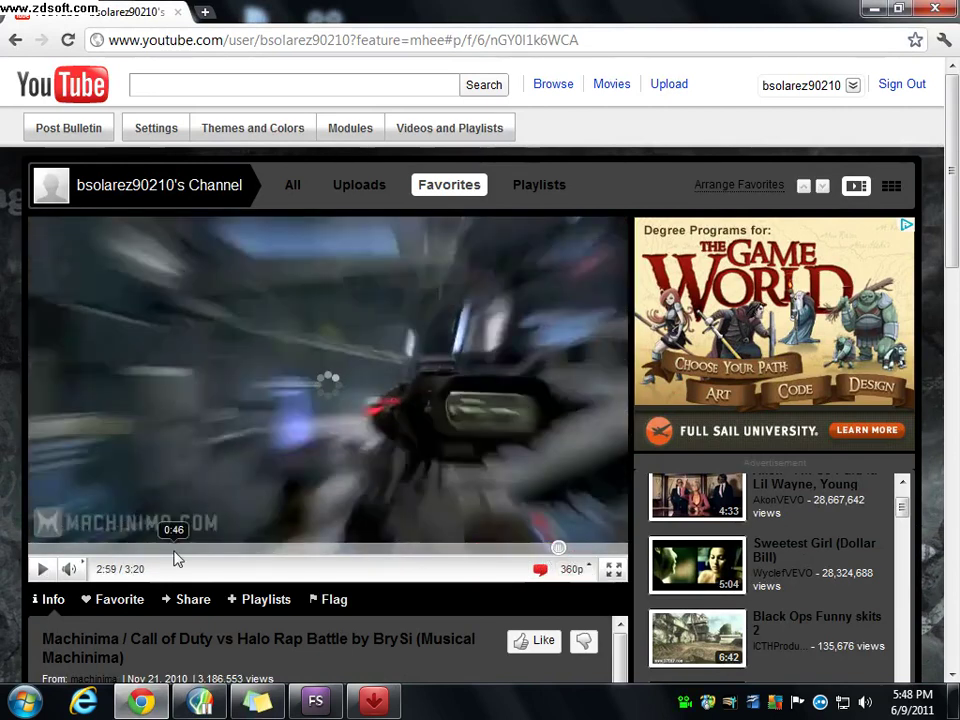
Play the Black Ops Camper Song video from the favorites list and skip about a minute in.
{"action": "scroll", "coordinate": [830, 594], "scroll_direction": "up", "scroll_amount": 3}
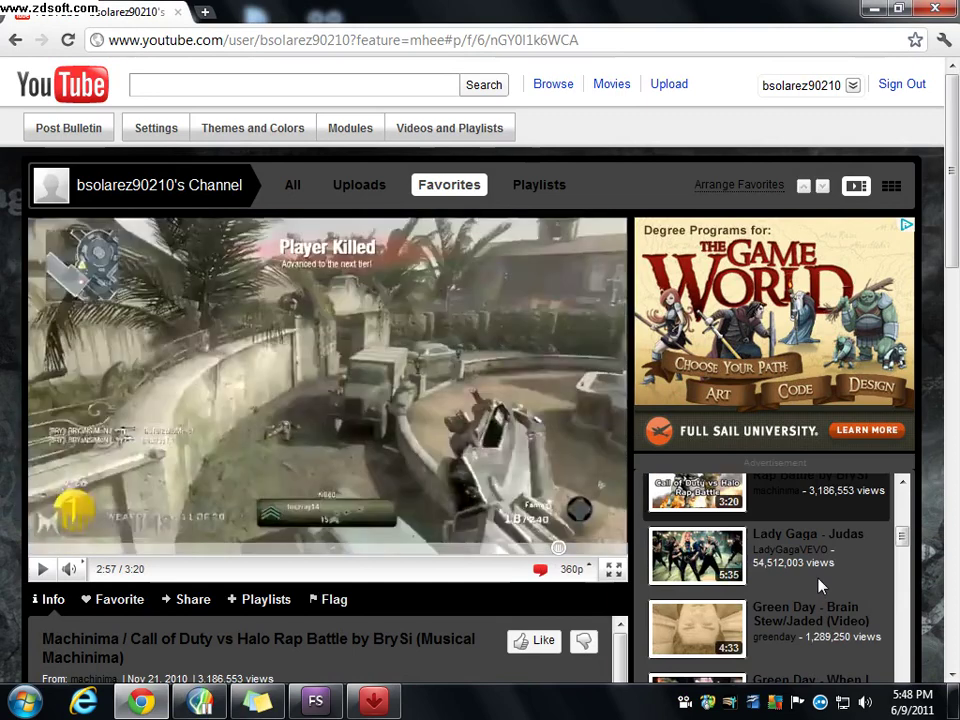
{"action": "scroll", "coordinate": [815, 570], "scroll_direction": "up", "scroll_amount": 1}
{"action": "left_click", "coordinate": [804, 506]}
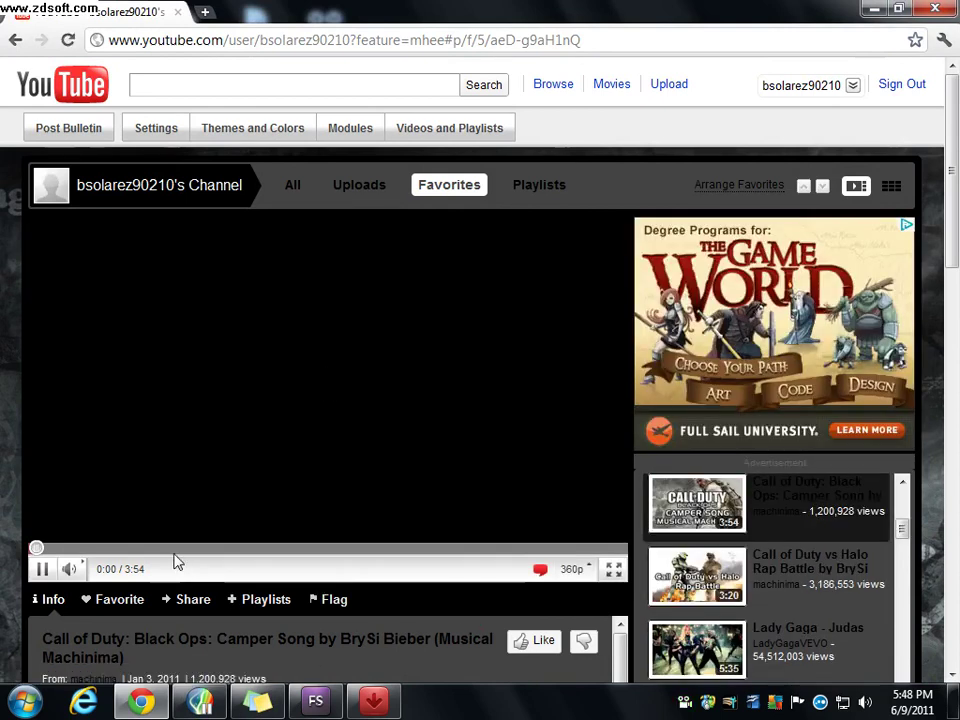
{"action": "left_click", "coordinate": [177, 549]}
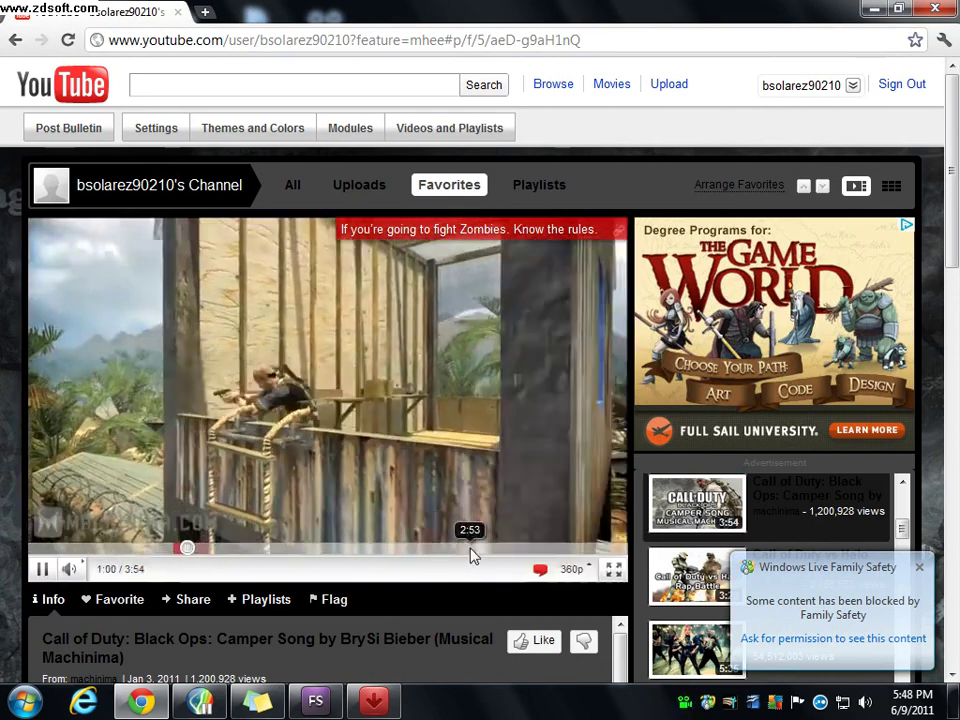
Start the sticky note with "go to" and skip the Camper Song video to about 3:34.
{"action": "left_click", "coordinate": [257, 701]}
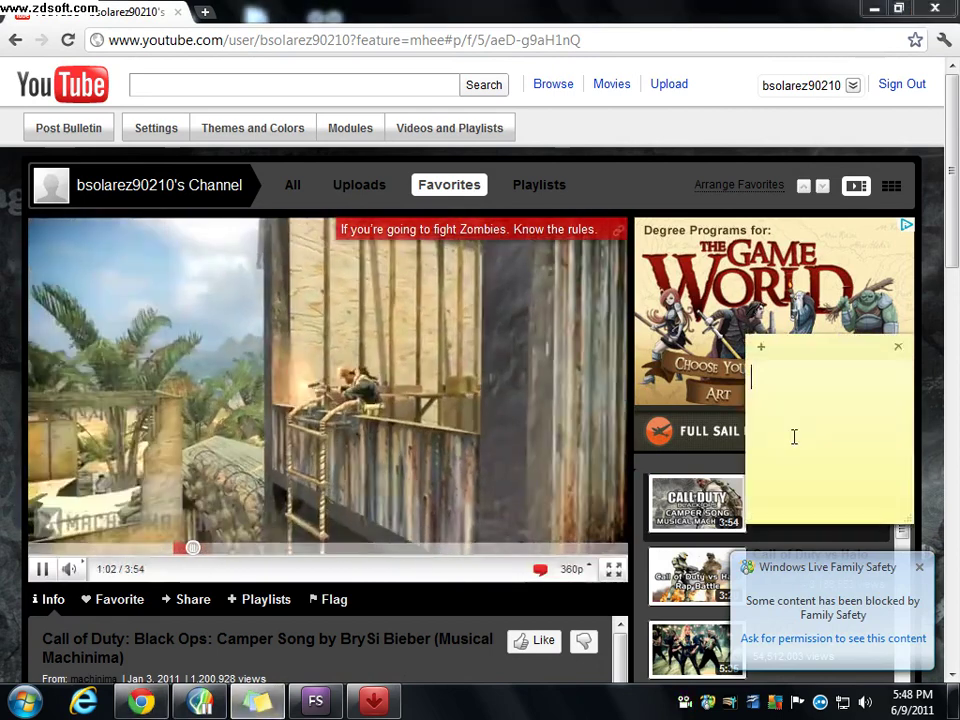
{"action": "type", "text": "go to"}
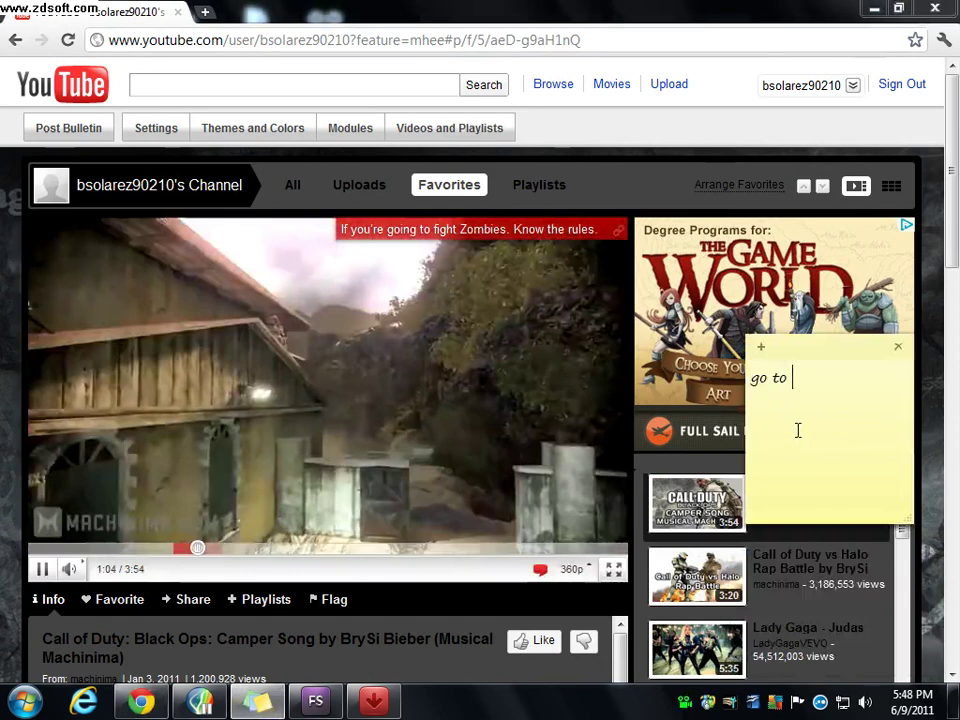
{"action": "left_click", "coordinate": [598, 552]}
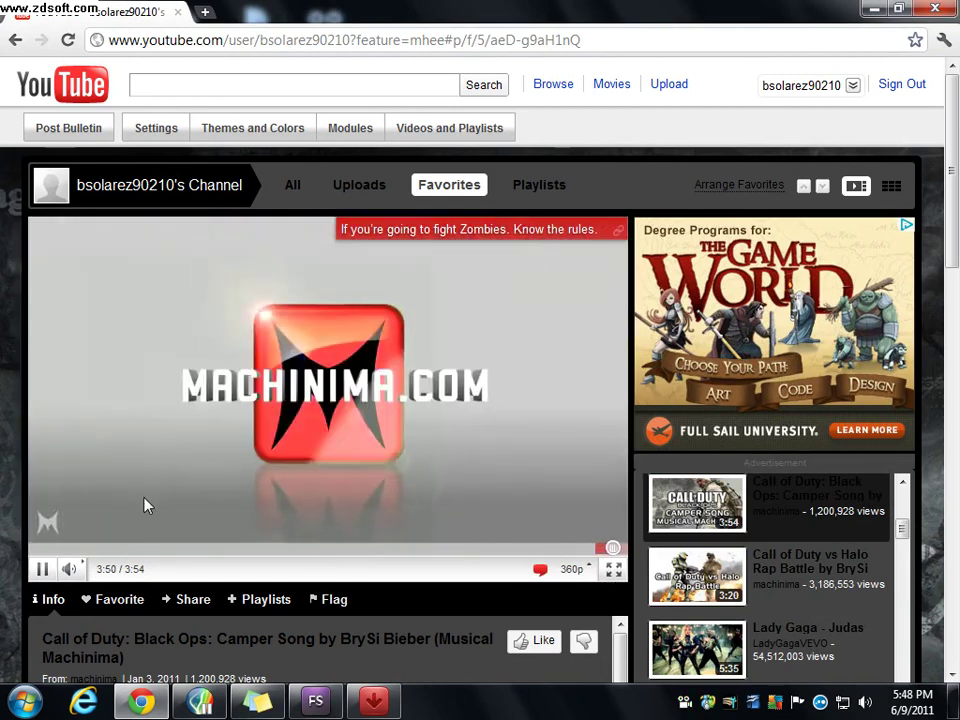
{"action": "left_click", "coordinate": [572, 549]}
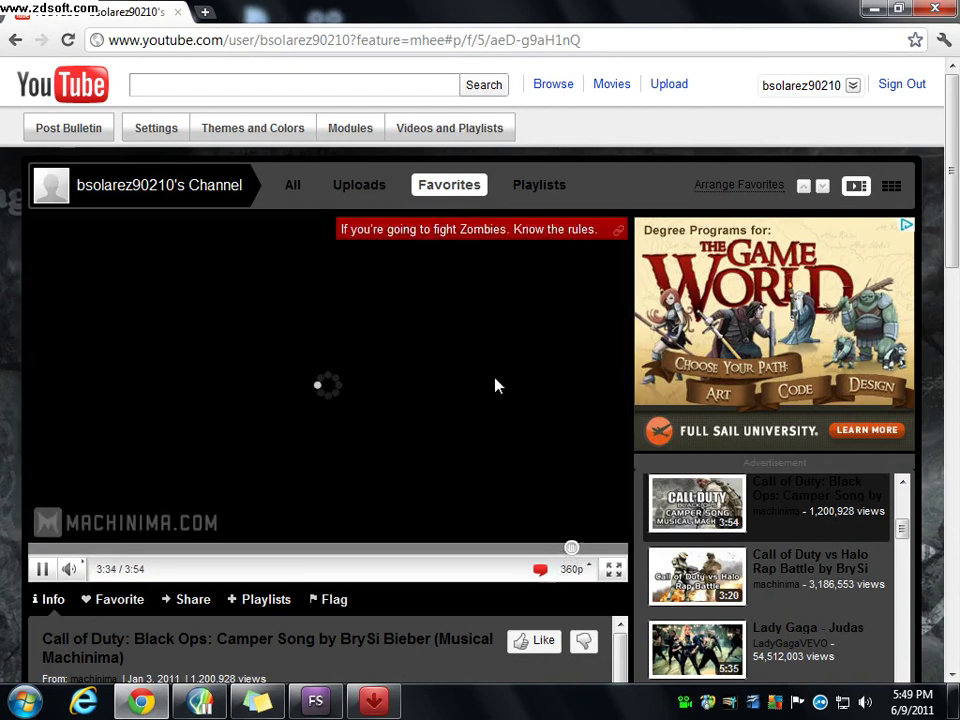
Complete the sticky note's text as "go to brysi .com if you what more".
{"action": "left_click", "coordinate": [258, 700]}
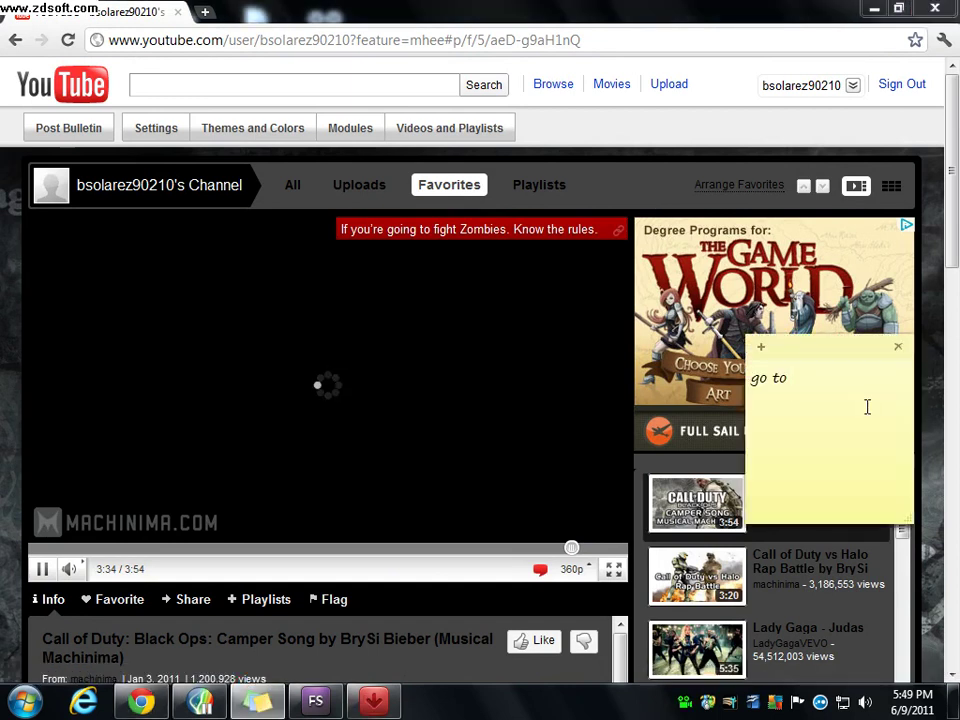
{"action": "type", "text": "brysi"}
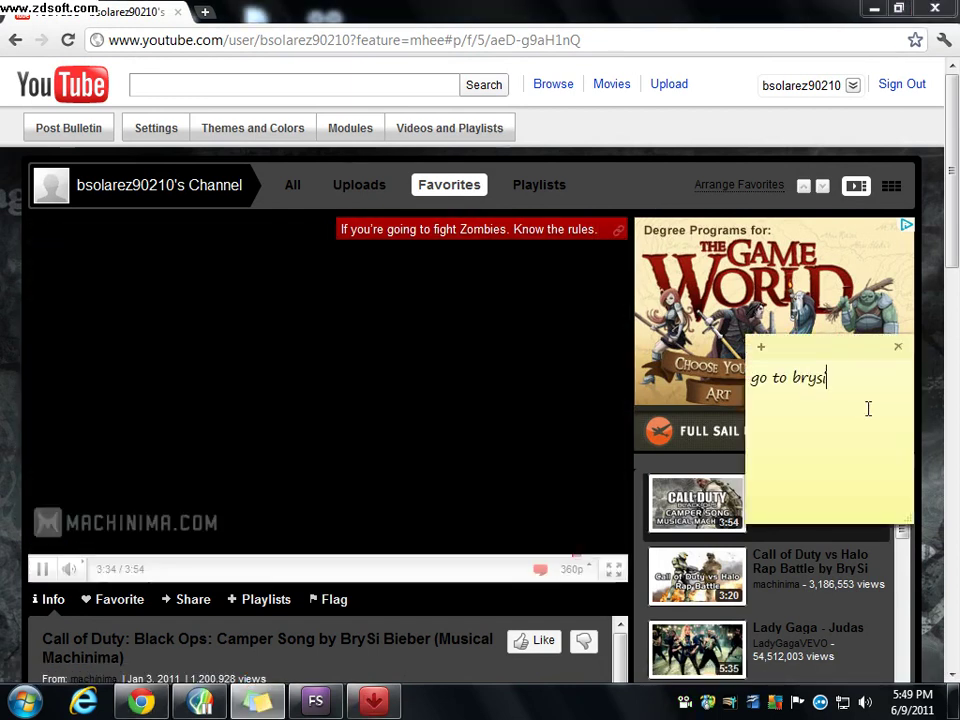
{"action": "type", "text": " .com"}
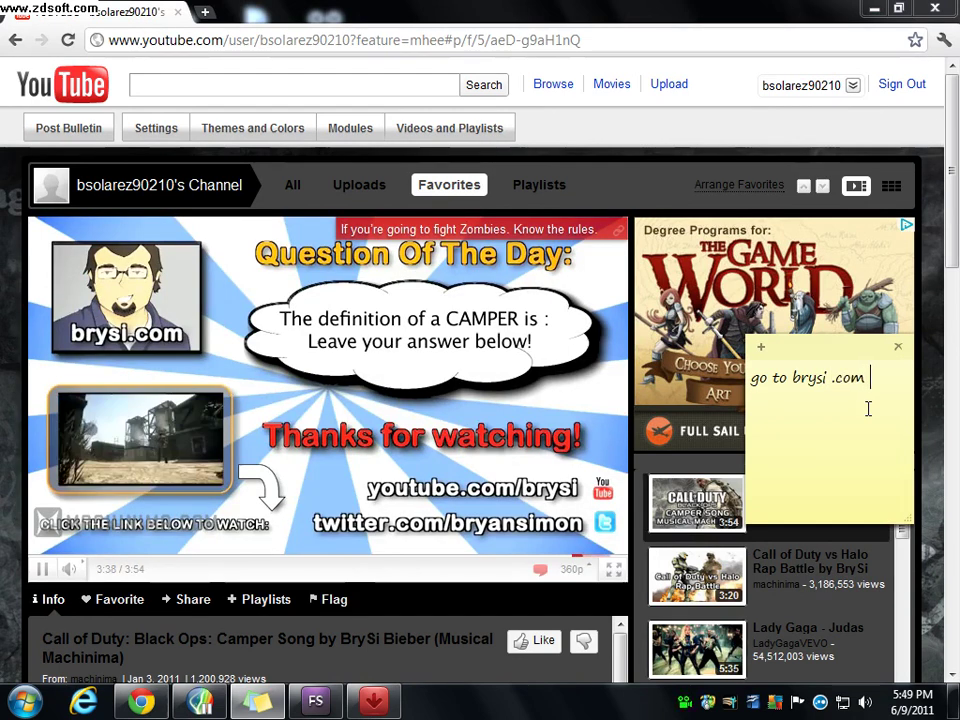
{"action": "type", "text": " if "}
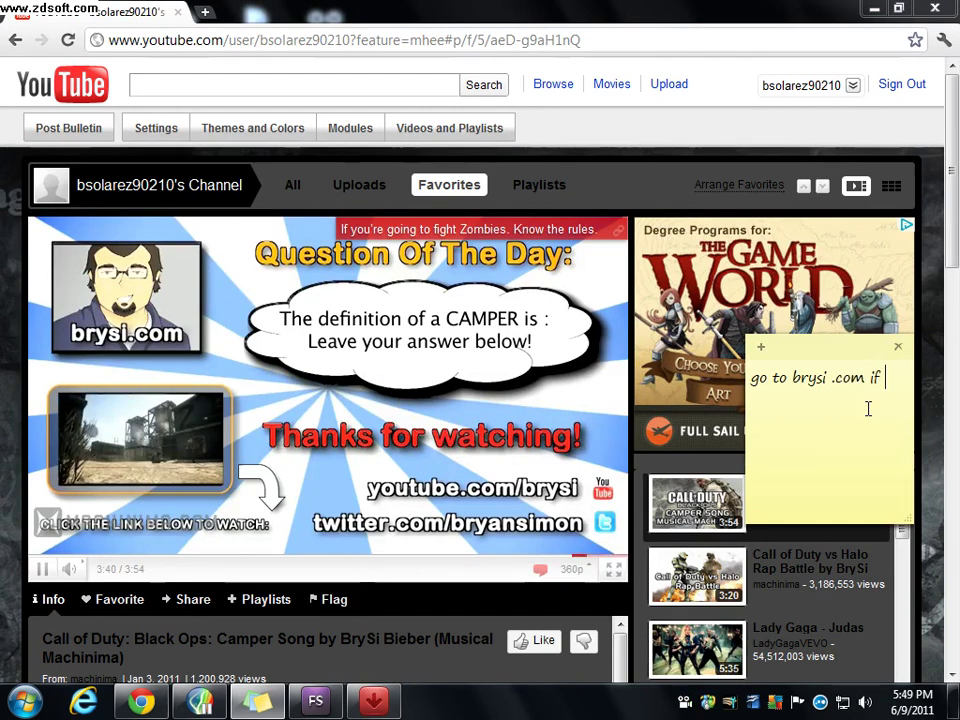
{"action": "type", "text": "you what"}
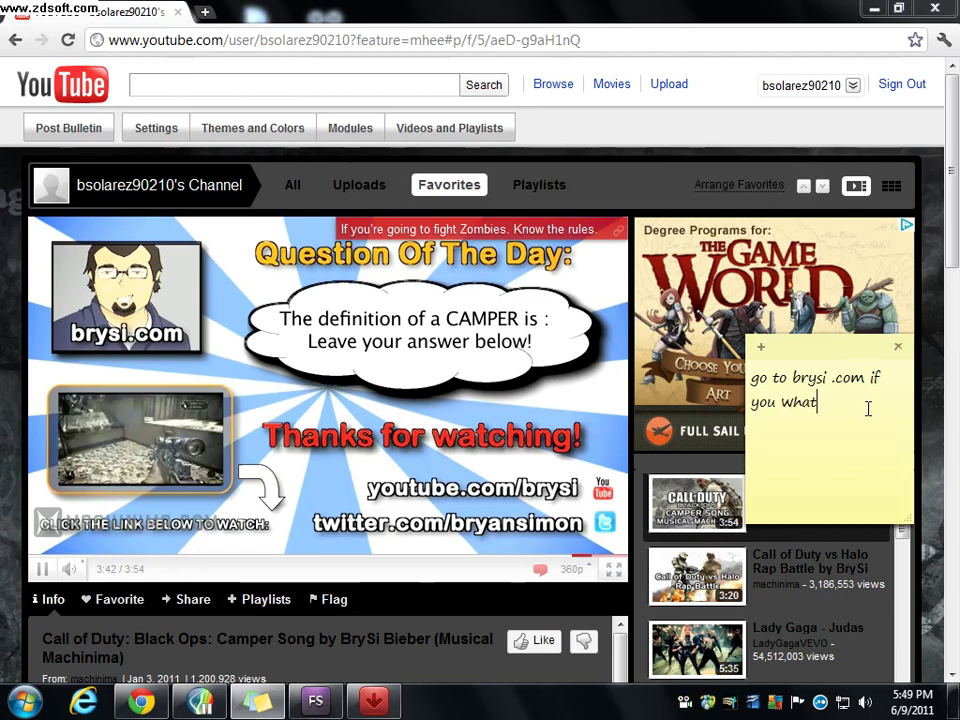
{"action": "type", "text": " moree"}
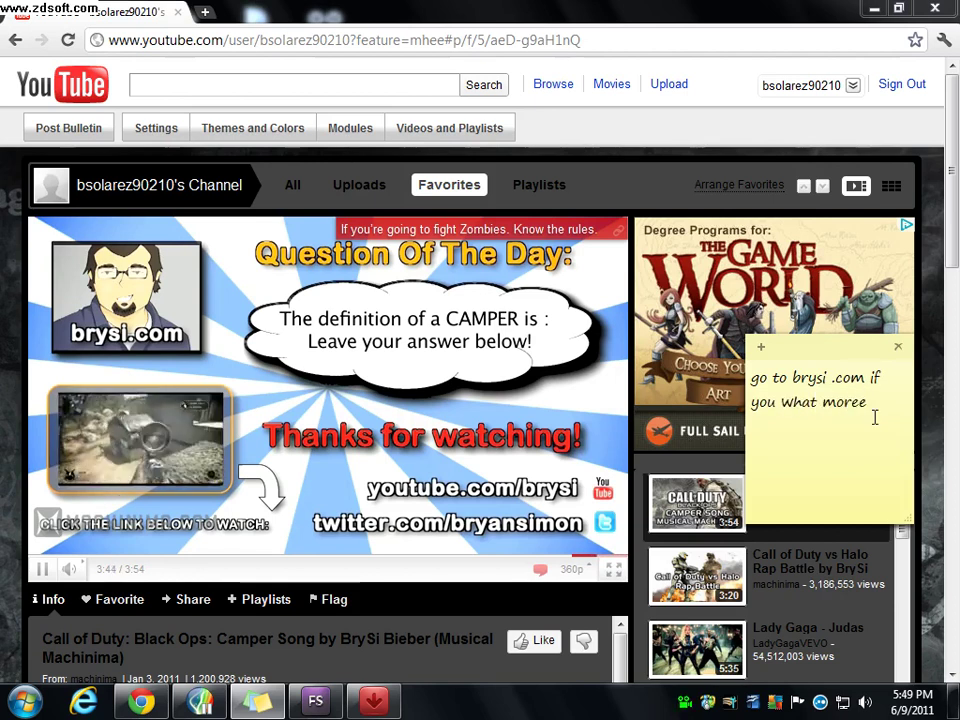
{"action": "key", "text": "BackSpace"}
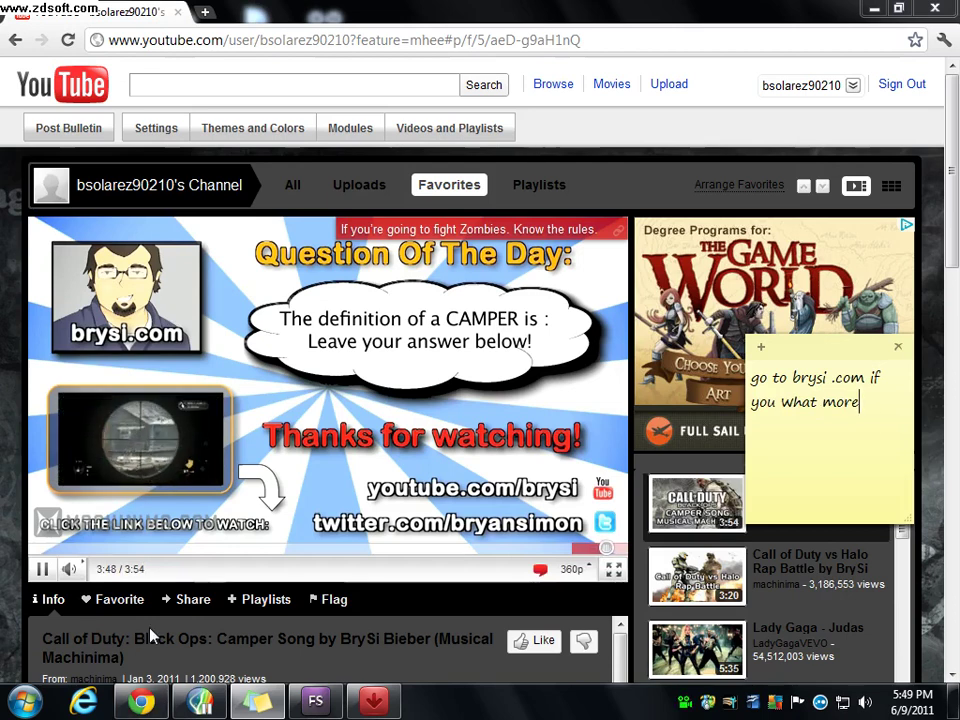
Open the machinima channel from the Camper Song video's uploader information.
{"action": "left_click", "coordinate": [953, 226]}
{"action": "scroll", "coordinate": [348, 343], "scroll_direction": "down", "scroll_amount": 3}
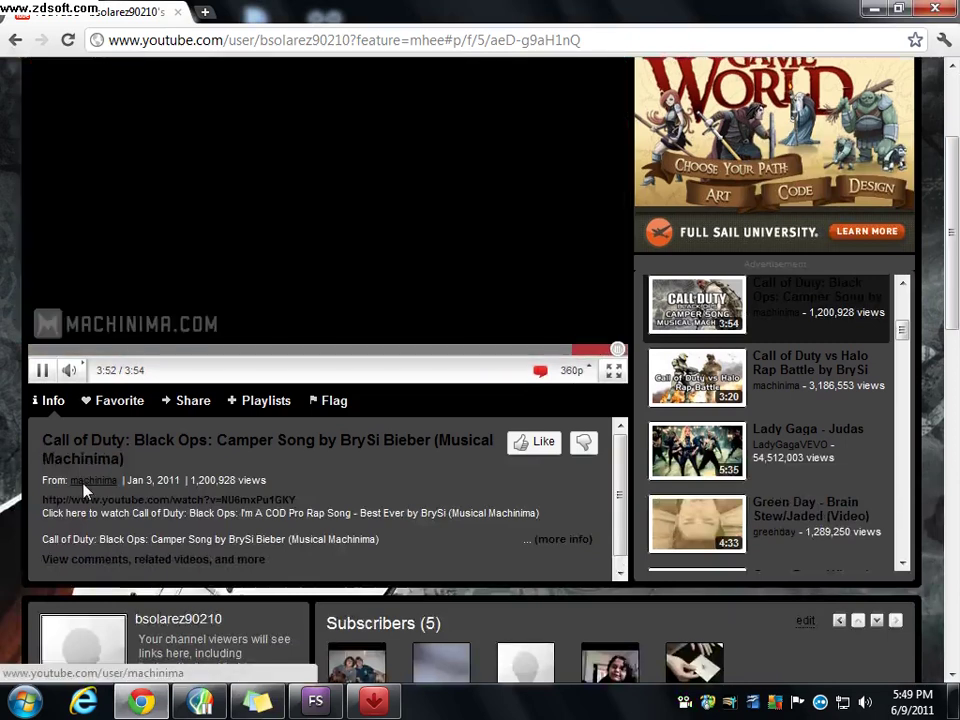
{"action": "left_click", "coordinate": [85, 483]}
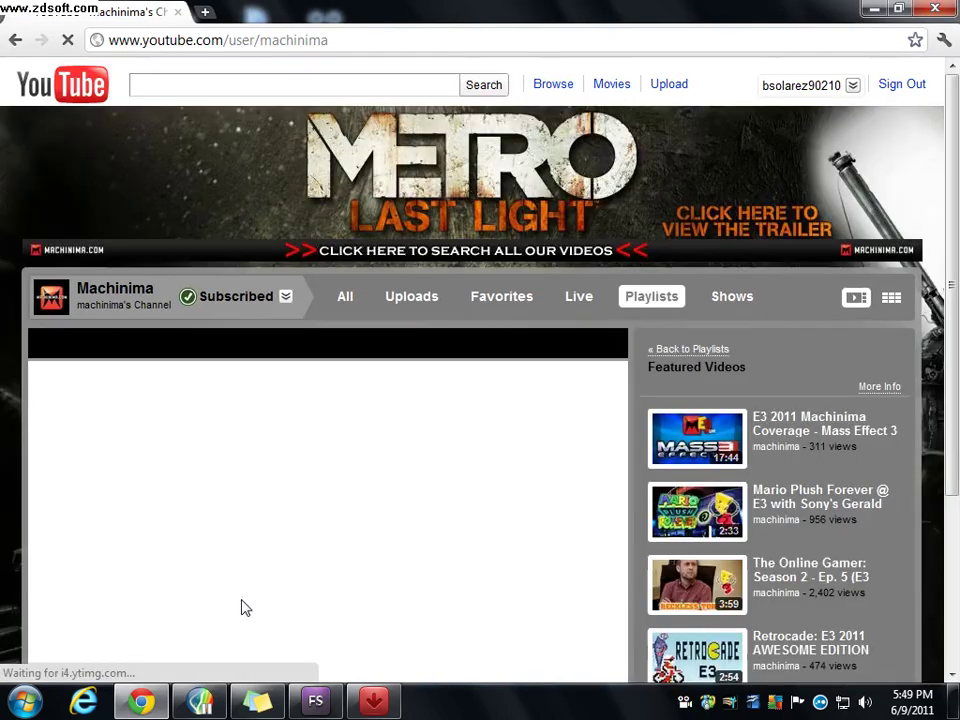
Bring up the sticky note and the Free YouTube Download progress, and close the browser.
{"action": "left_click", "coordinate": [259, 702]}
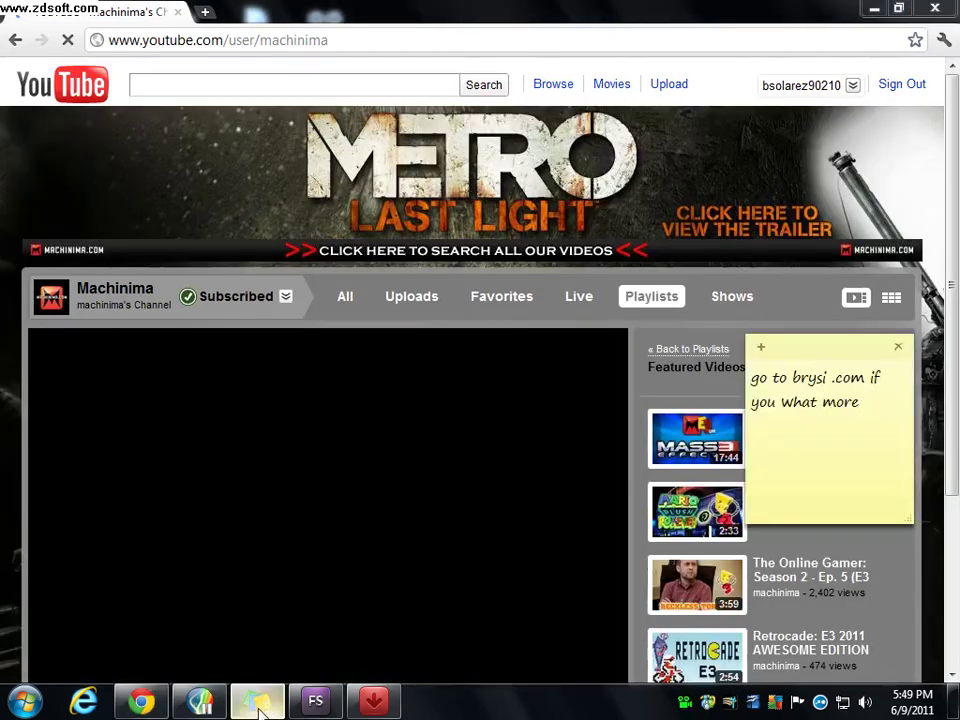
{"action": "left_click", "coordinate": [201, 704]}
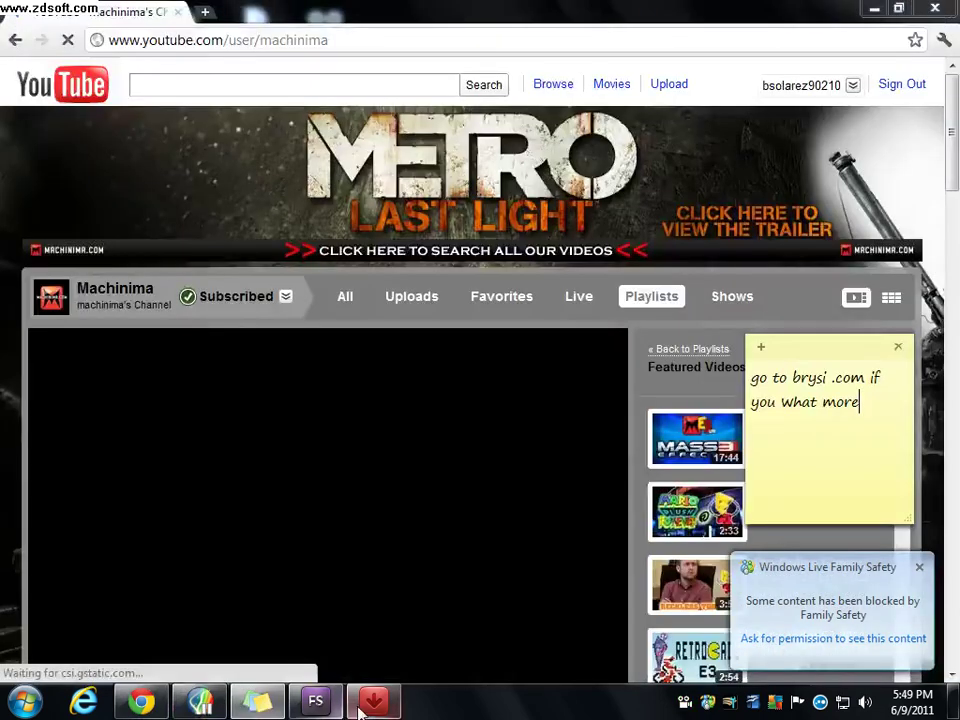
{"action": "left_click", "coordinate": [372, 702]}
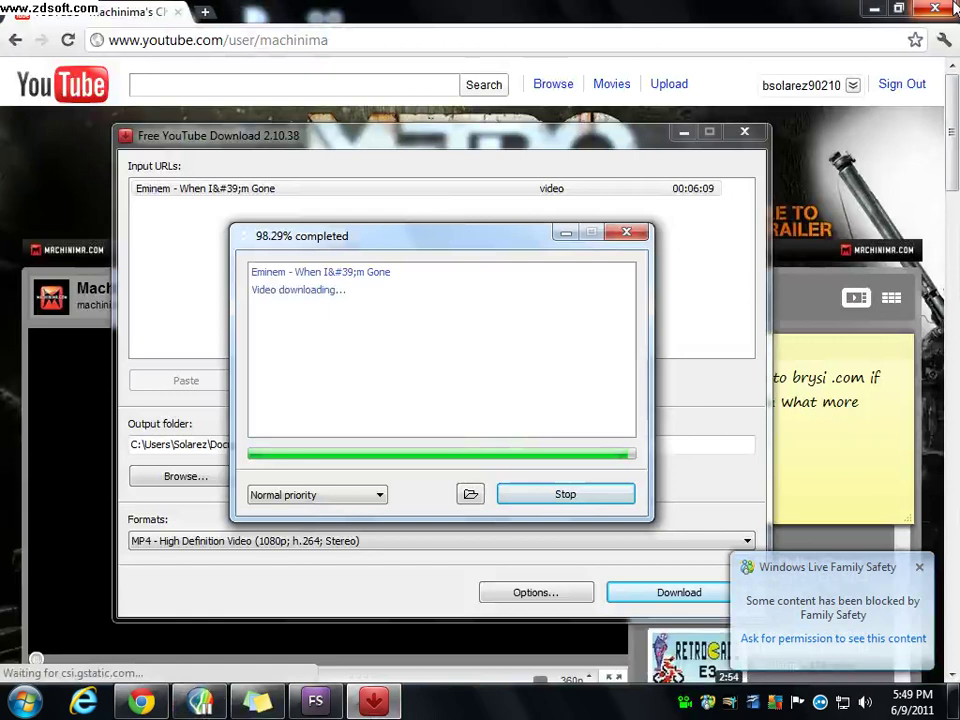
{"action": "left_click", "coordinate": [178, 14]}
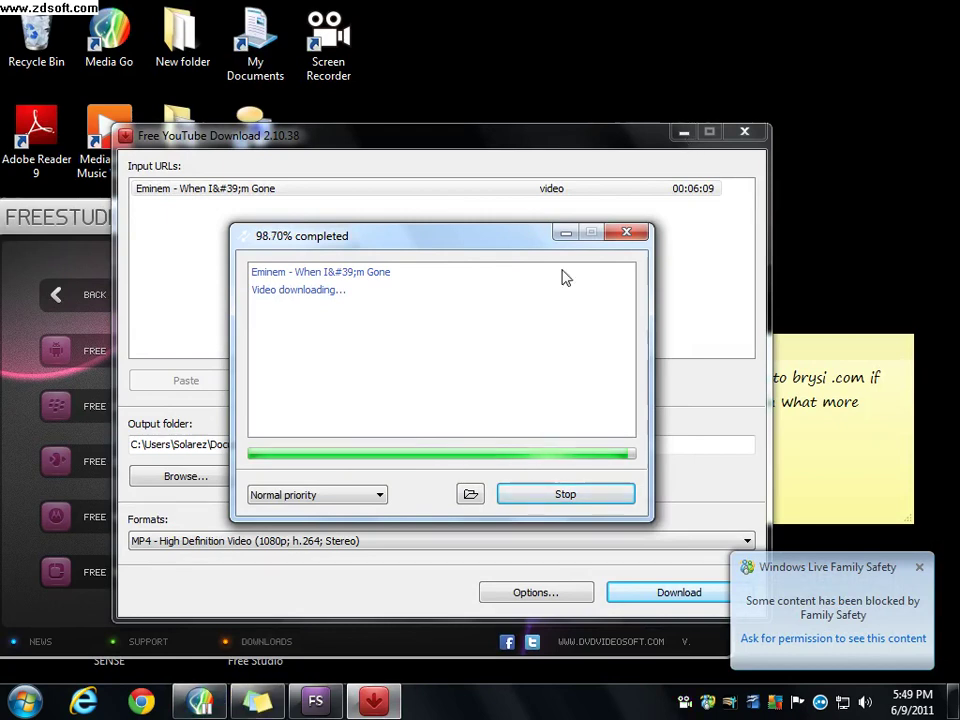
Minimize the download progress, close the Free Studio window, and bring the download progress back up.
{"action": "left_click", "coordinate": [565, 232]}
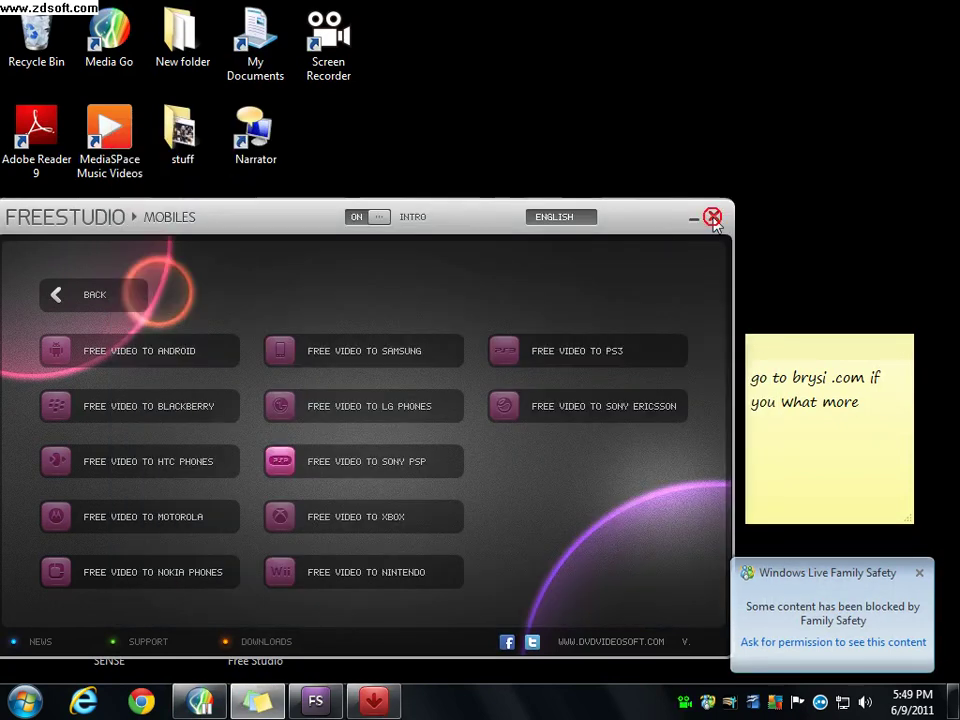
{"action": "left_click", "coordinate": [712, 217]}
{"action": "left_click", "coordinate": [373, 701]}
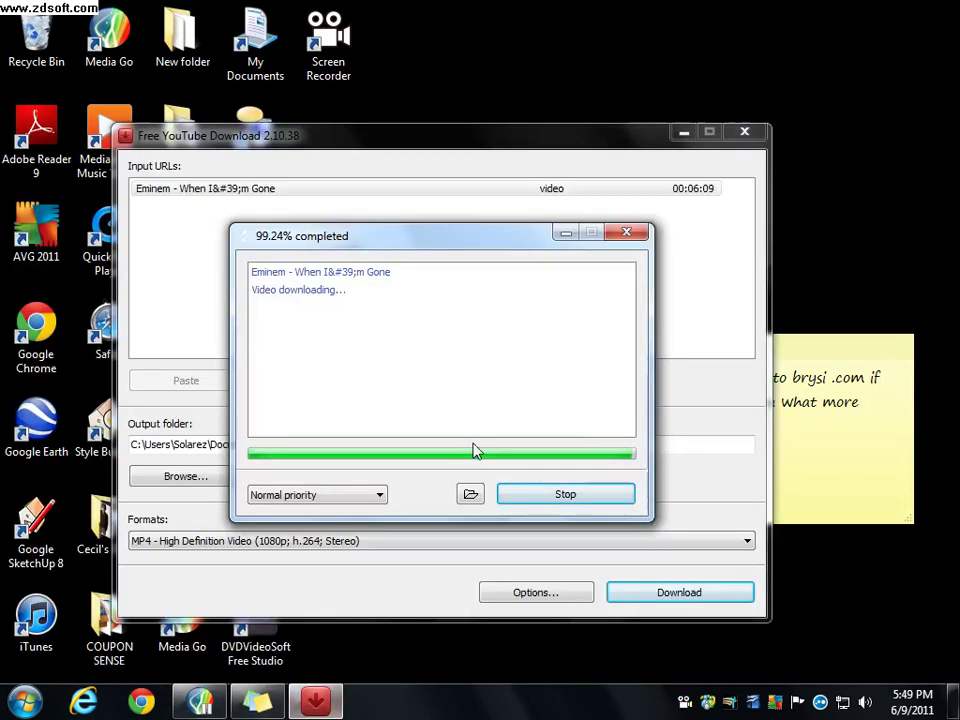
Erase the message about brysi .com from the sticky note.
{"action": "left_click", "coordinate": [898, 410]}
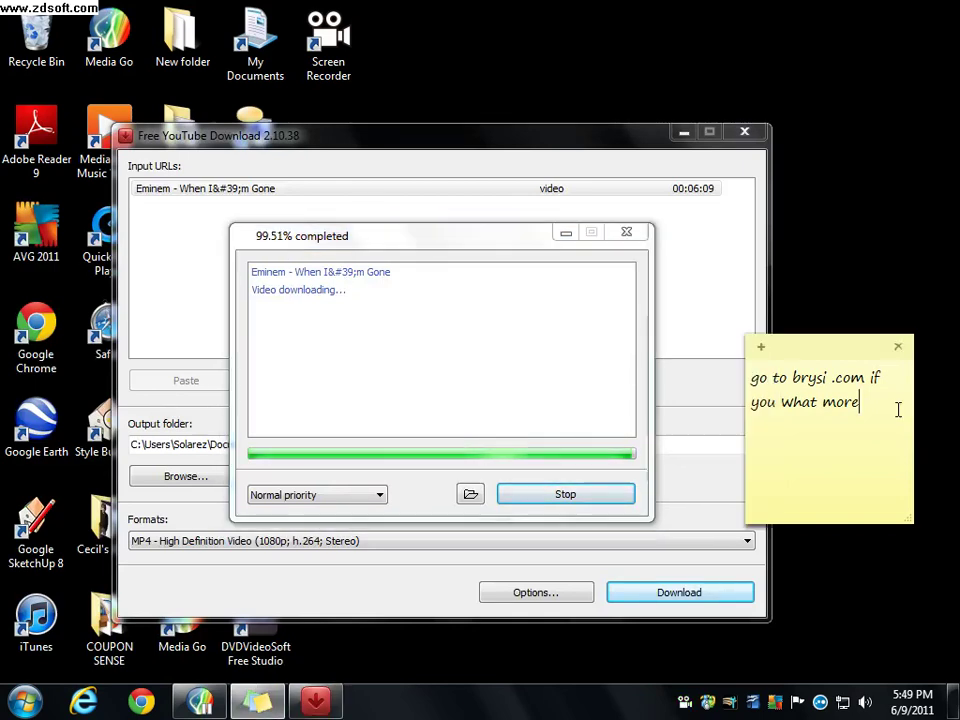
{"action": "key", "text": "BackSpace"}
{"action": "key", "text": "BackSpace"}
{"action": "key", "text": "BackSpace"}
{"action": "key", "text": "BackSpace"}
{"action": "key", "text": "BackSpace"}
{"action": "key", "text": "BackSpace"}
{"action": "key", "text": "BackSpace"}
{"action": "key", "text": "BackSpace"}
{"action": "key", "text": "BackSpace"}
{"action": "key", "text": "BackSpace"}
{"action": "key", "text": "BackSpace"}
{"action": "key", "text": "BackSpace"}
{"action": "key", "text": "BackSpace"}
{"action": "key", "text": "BackSpace"}
{"action": "key", "text": "BackSpace"}
{"action": "key", "text": "BackSpace"}
{"action": "key", "text": "BackSpace"}
{"action": "key", "text": "BackSpace"}
{"action": "key", "text": "BackSpace"}
{"action": "key", "text": "BackSpace"}
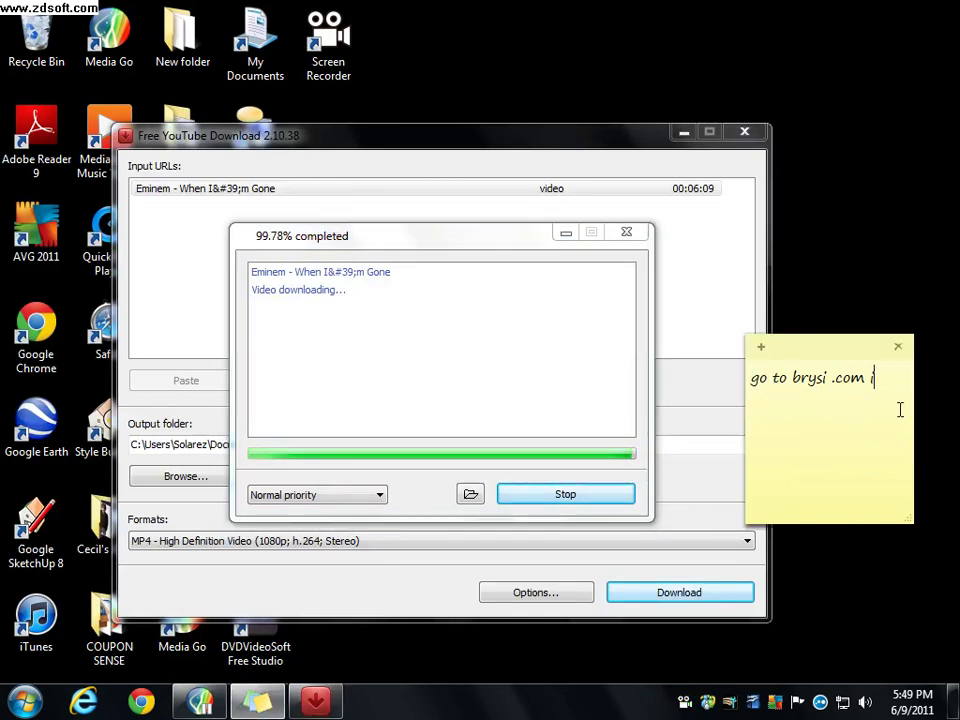
{"action": "type", "text": "c"}
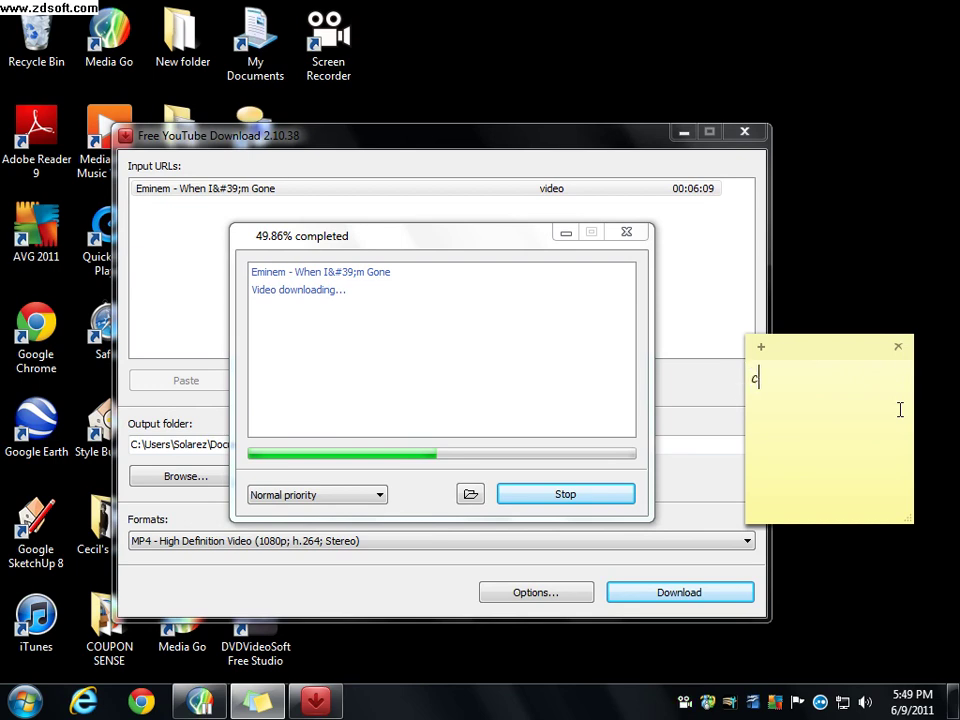
{"action": "type", "text": "om"}
{"action": "key", "text": "BackSpace"}
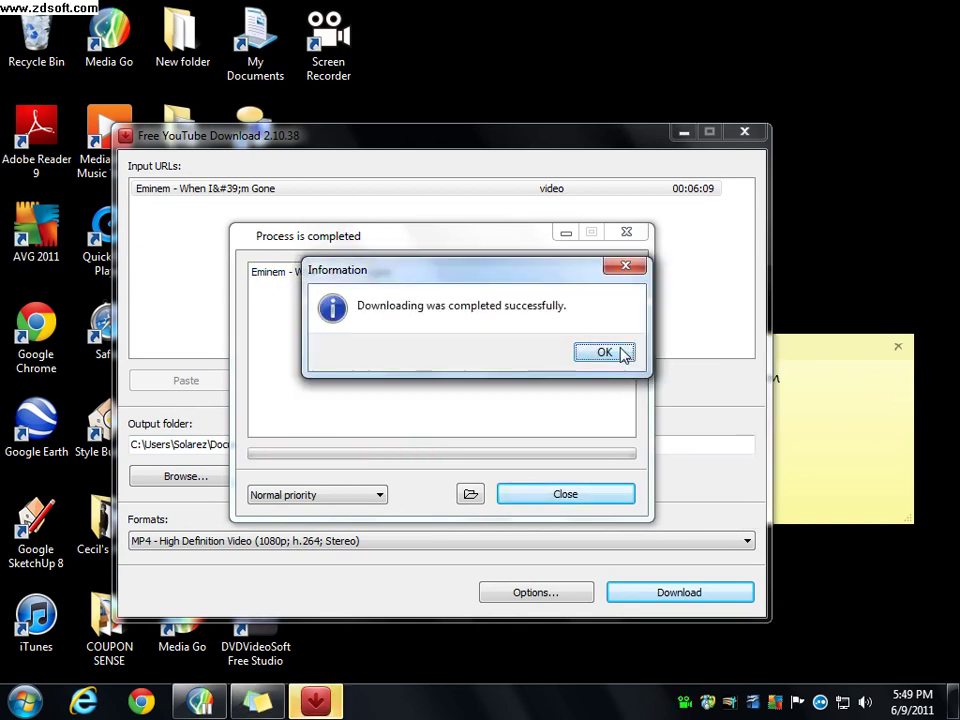
Dismiss the download completion notice, then close the progress dialog and the Free YouTube Download window.
{"action": "left_click", "coordinate": [618, 352]}
{"action": "left_click", "coordinate": [563, 494]}
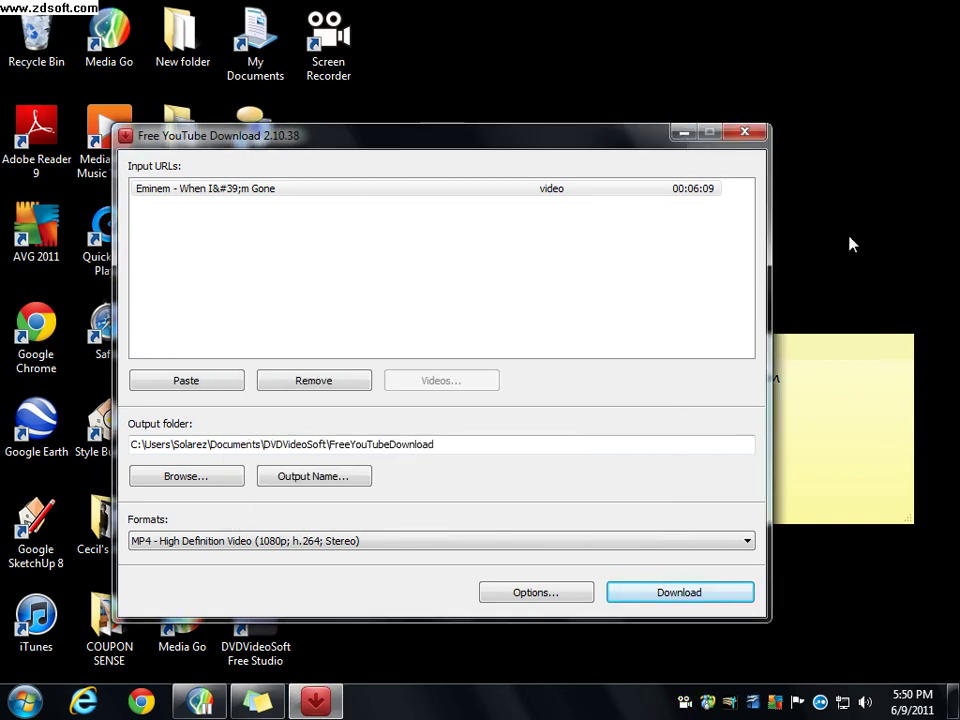
{"action": "left_click", "coordinate": [737, 140]}
Replace the sticky note's leftover text with "we are not done yet".
{"action": "key", "text": "BackSpace"}
{"action": "key", "text": "BackSpace"}
{"action": "type", "text": "we are not dow"}
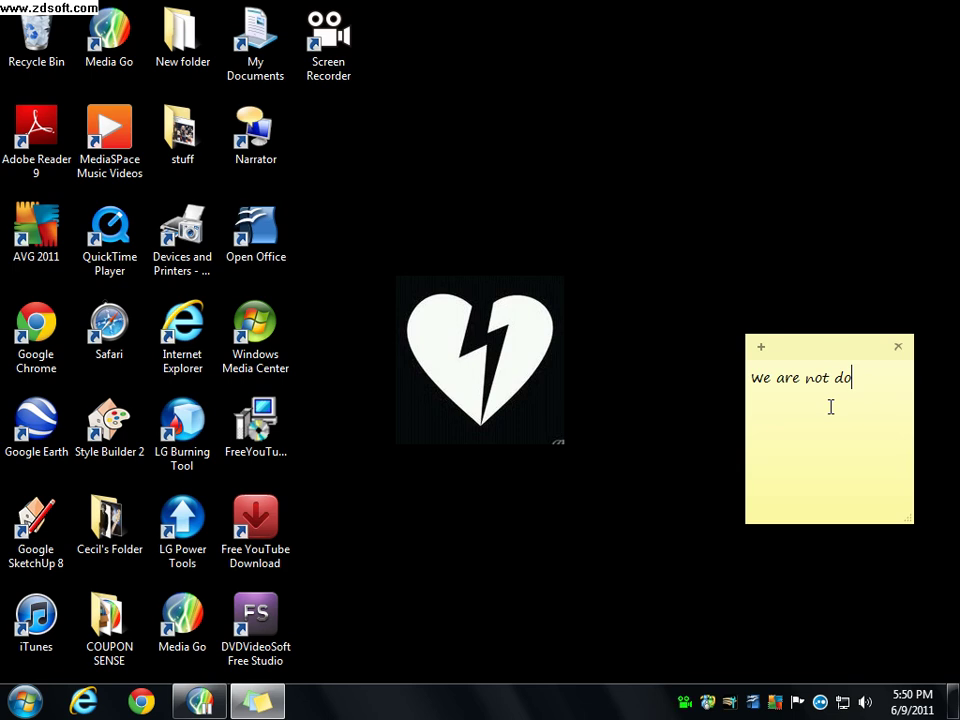
{"action": "type", "text": "ne yet"}
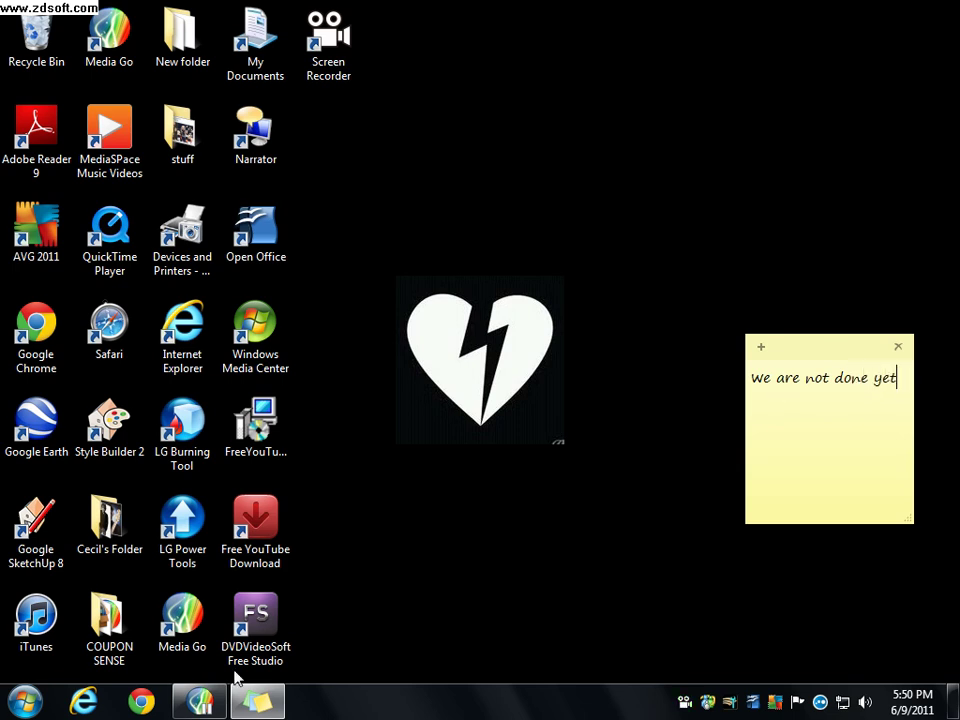
Launch Free YouTube Download again from the desktop.
{"action": "key", "text": "super"}
{"action": "left_click", "coordinate": [578, 668]}
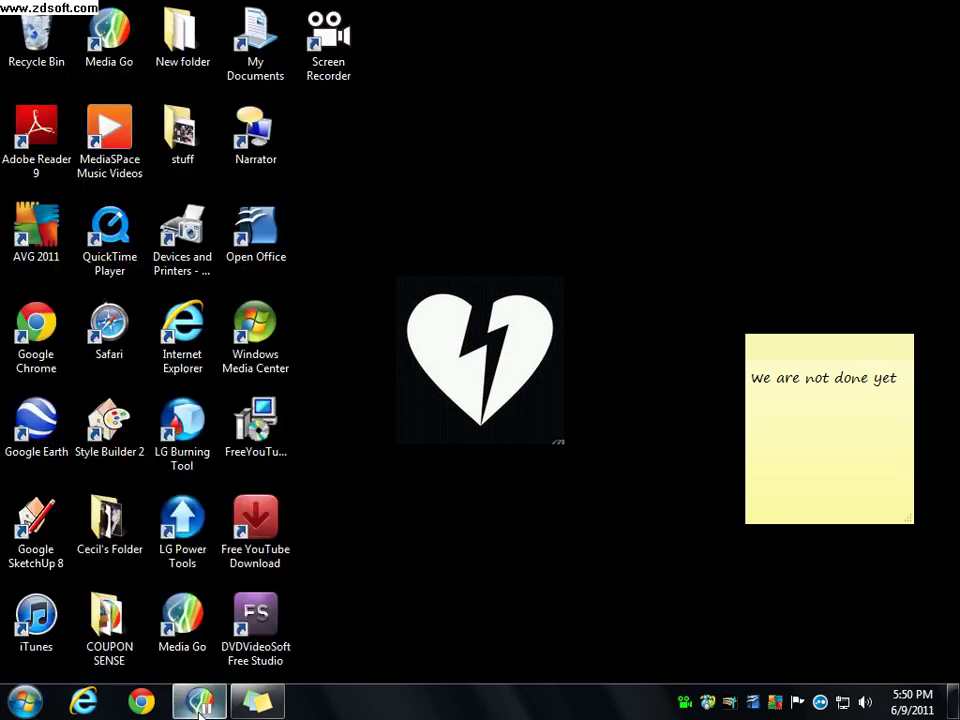
{"action": "double_click", "coordinate": [258, 500]}
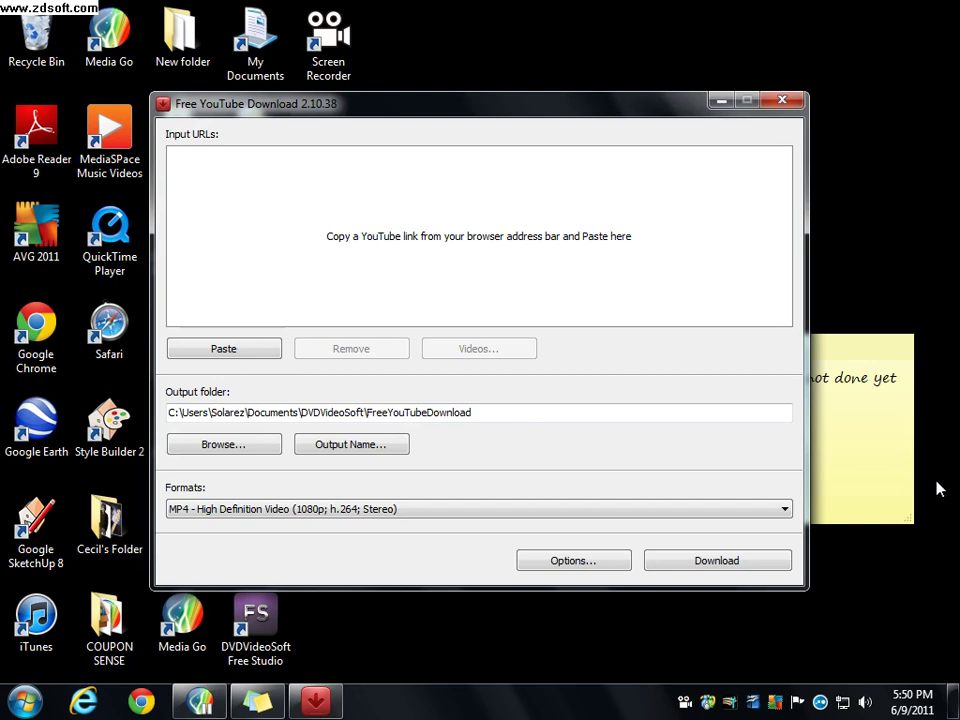
Bring the sticky note to the front and erase "we are not done yet" from it.
{"action": "left_click", "coordinate": [855, 337]}
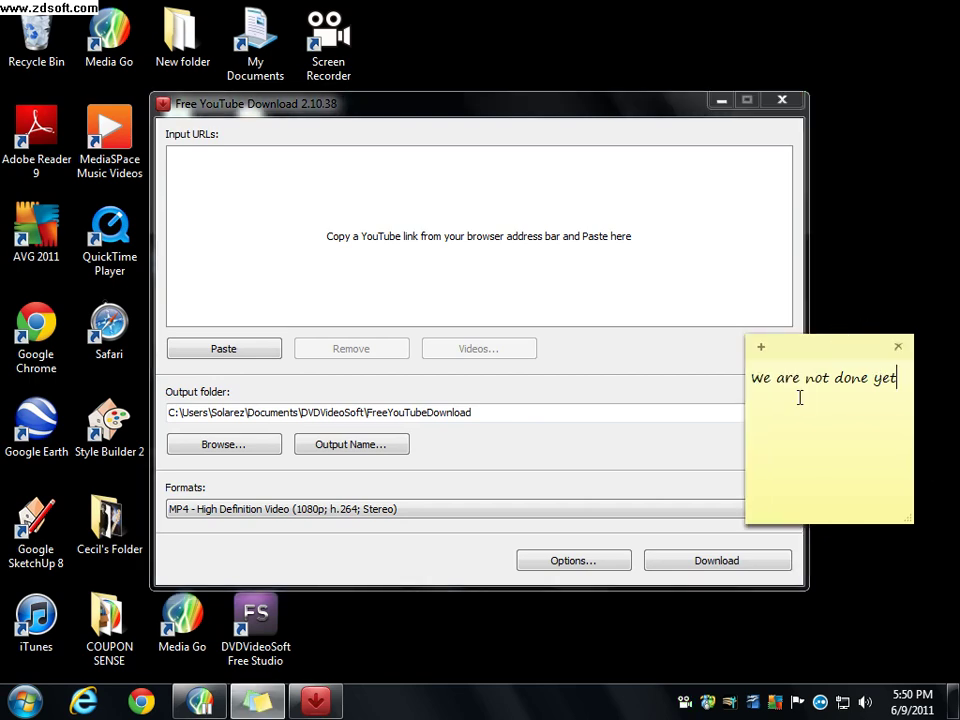
{"action": "key", "text": "BackSpace"}
{"action": "key", "text": "BackSpace"}
{"action": "key", "text": "BackSpace"}
{"action": "key", "text": "BackSpace"}
{"action": "key", "text": "BackSpace"}
{"action": "key", "text": "BackSpace"}
{"action": "key", "text": "BackSpace"}
{"action": "key", "text": "BackSpace"}
{"action": "key", "text": "BackSpace"}
{"action": "key", "text": "BackSpace"}
{"action": "key", "text": "BackSpace"}
{"action": "key", "text": "BackSpace"}
{"action": "key", "text": "BackSpace"}
{"action": "key", "text": "BackSpace"}
{"action": "key", "text": "BackSpace"}
{"action": "key", "text": "BackSpace"}
{"action": "key", "text": "BackSpace"}
{"action": "key", "text": "BackSpace"}
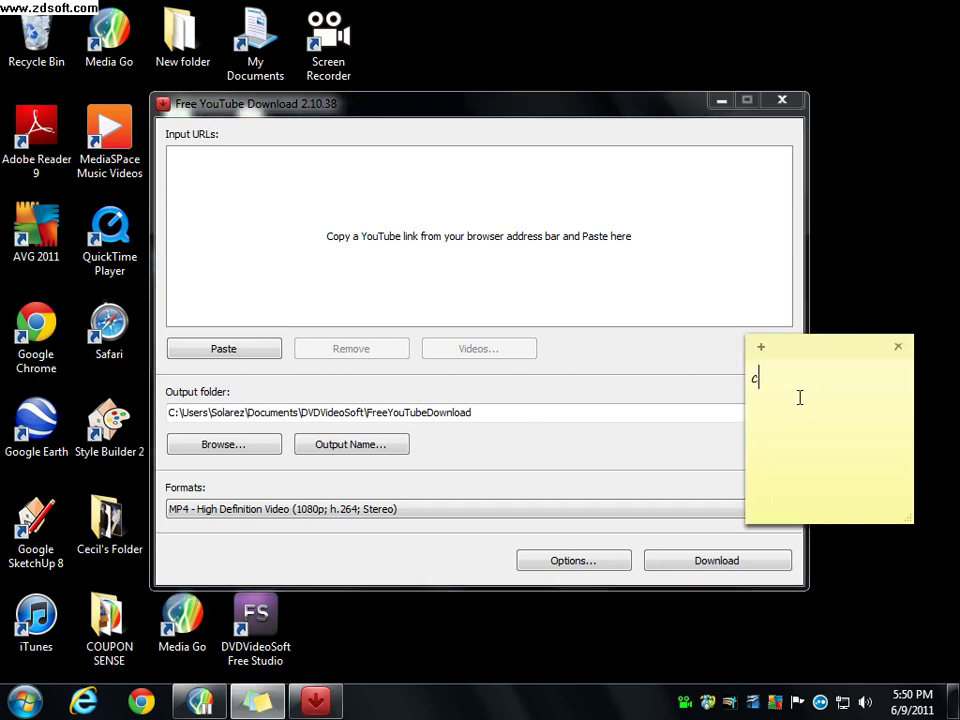
Write "copy the out put folder" on the sticky note, and copy the full output folder path from Free YouTube Download.
{"action": "type", "text": "copy the out put folder"}
{"action": "left_click_drag", "start_coordinate": [531, 412], "coordinate": [168, 413]}
{"action": "right_click", "coordinate": [236, 416]}
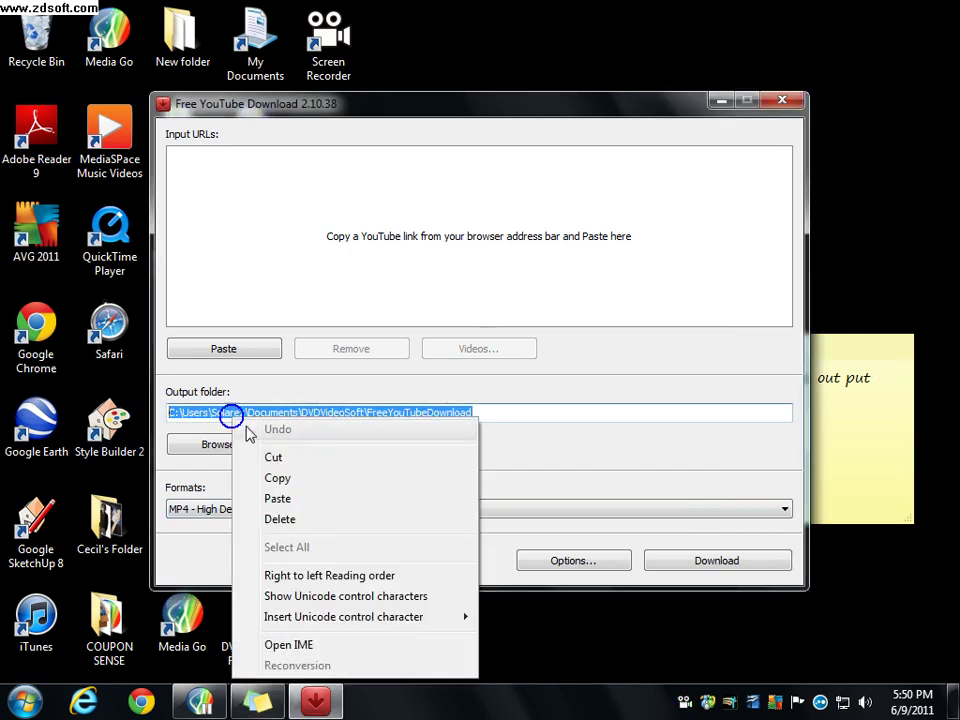
{"action": "left_click", "coordinate": [268, 477]}
{"action": "left_click", "coordinate": [721, 101]}
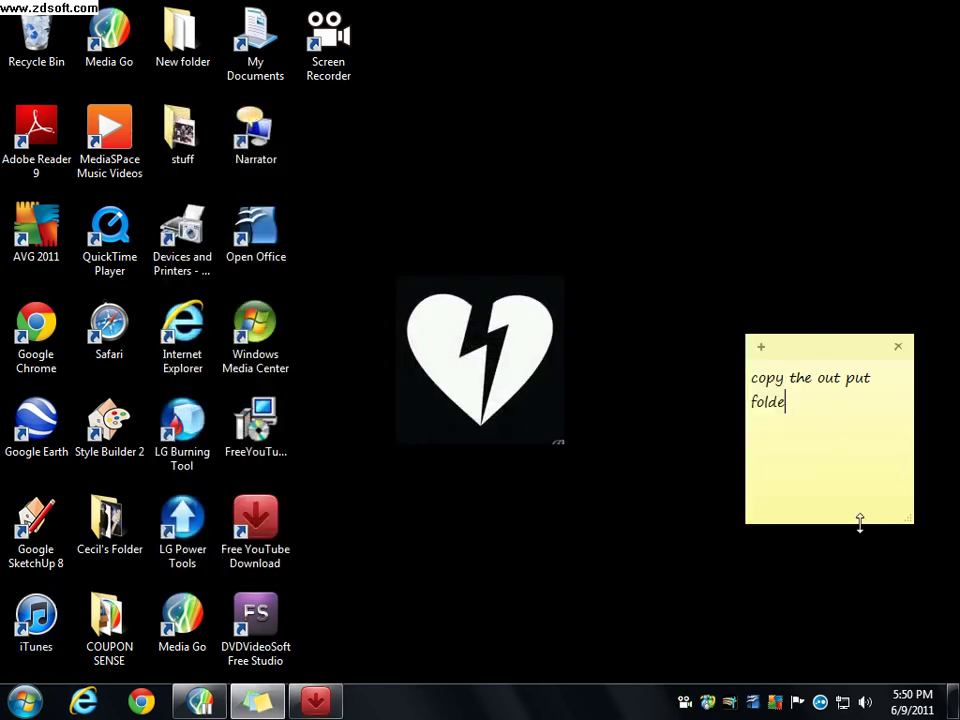
Replace the sticky note's text with "go to the starte menu".
{"action": "key", "text": "BackSpace"}
{"action": "key", "text": "BackSpace"}
{"action": "key", "text": "BackSpace"}
{"action": "key", "text": "BackSpace"}
{"action": "key", "text": "BackSpace"}
{"action": "key", "text": "BackSpace"}
{"action": "key", "text": "BackSpace"}
{"action": "key", "text": "BackSpace"}
{"action": "key", "text": "BackSpace"}
{"action": "key", "text": "BackSpace"}
{"action": "key", "text": "BackSpace"}
{"action": "key", "text": "BackSpace"}
{"action": "key", "text": "BackSpace"}
{"action": "key", "text": "BackSpace"}
{"action": "key", "text": "BackSpace"}
{"action": "key", "text": "BackSpace"}
{"action": "key", "text": "BackSpace"}
{"action": "key", "text": "BackSpace"}
{"action": "key", "text": "BackSpace"}
{"action": "key", "text": "BackSpace"}
{"action": "type", "text": "go to the sta"}
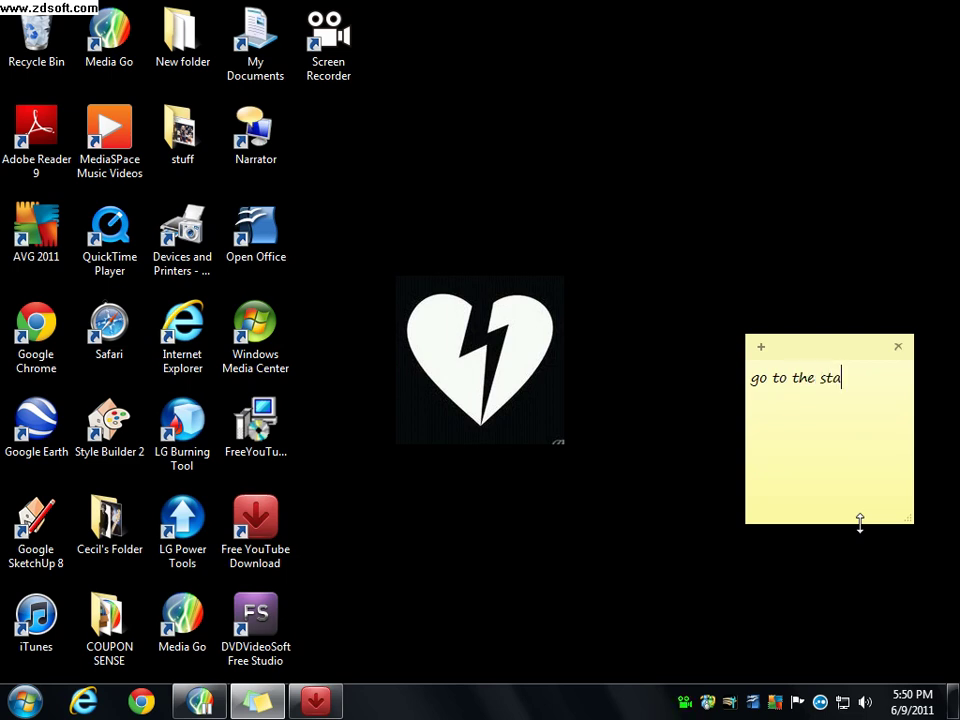
{"action": "type", "text": "rte menu"}
Erase the line about the start menu from the sticky note.
{"action": "key", "text": "BackSpace"}
{"action": "key", "text": "BackSpace"}
{"action": "key", "text": "BackSpace"}
{"action": "key", "text": "BackSpace"}
{"action": "key", "text": "BackSpace"}
{"action": "key", "text": "BackSpace"}
{"action": "key", "text": "BackSpace"}
{"action": "key", "text": "BackSpace"}
{"action": "key", "text": "BackSpace"}
{"action": "key", "text": "BackSpace"}
{"action": "key", "text": "BackSpace"}
{"action": "key", "text": "BackSpace"}
{"action": "key", "text": "BackSpace"}
{"action": "key", "text": "BackSpace"}
{"action": "key", "text": "BackSpace"}
{"action": "key", "text": "BackSpace"}
{"action": "key", "text": "BackSpace"}
{"action": "key", "text": "BackSpace"}
{"action": "key", "text": "BackSpace"}
{"action": "key", "text": "BackSpace"}
Open the Computer window from the Start menu.
{"action": "left_click", "coordinate": [25, 700]}
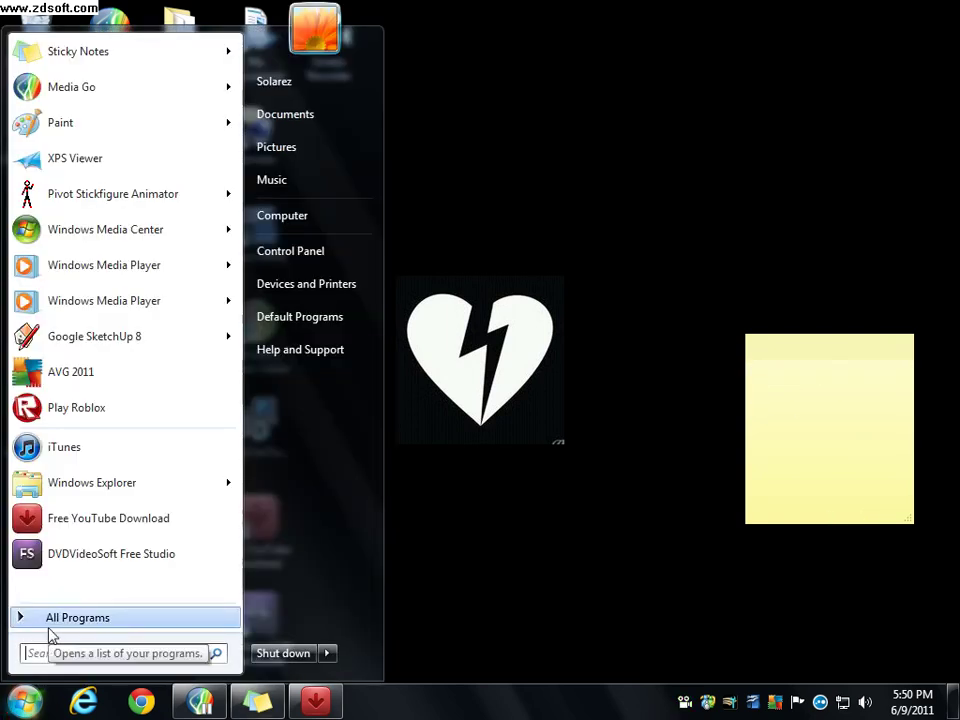
{"action": "left_click", "coordinate": [328, 219]}
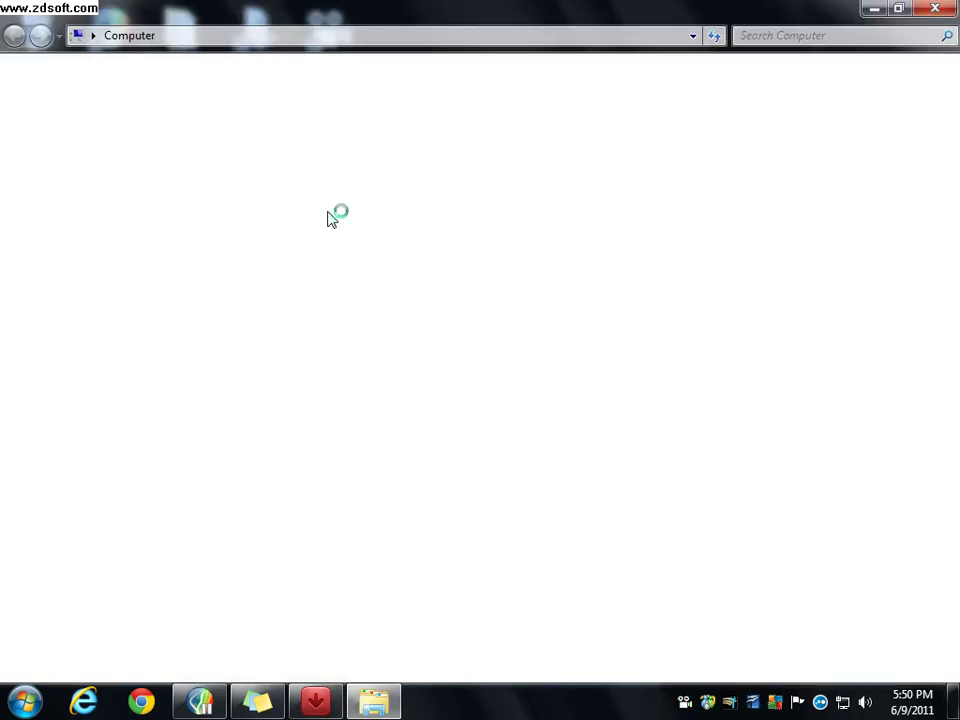
{"action": "left_click", "coordinate": [272, 37]}
{"action": "key", "text": "BackSpace"}
{"action": "left_click", "coordinate": [372, 700]}
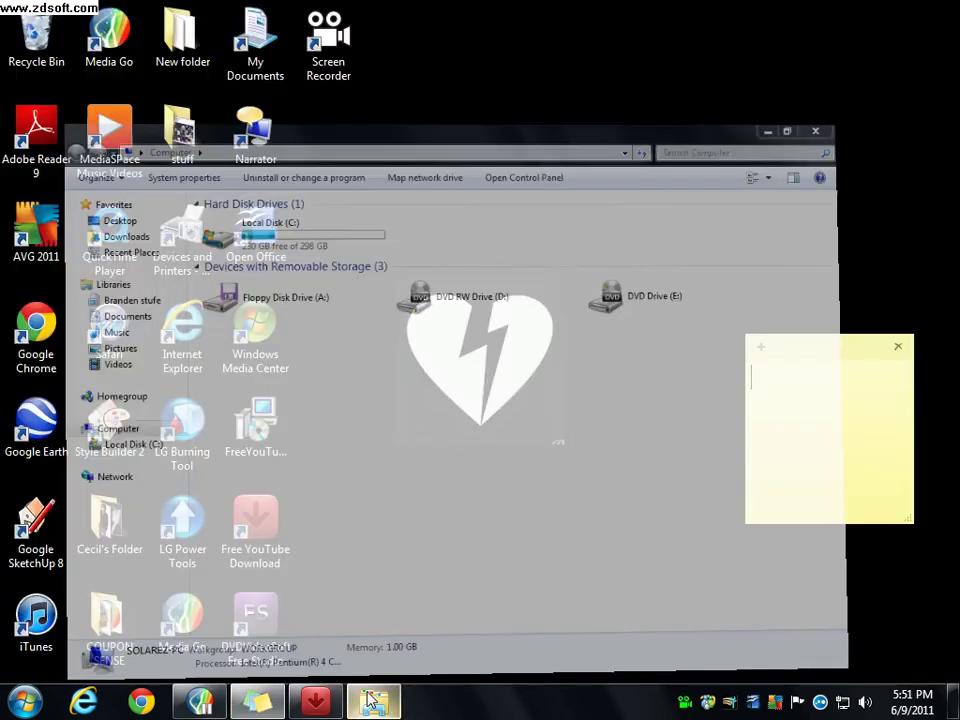
{"action": "left_click", "coordinate": [372, 700]}
Bring the sticky note to the front and write "now past on the url to it" on it.
{"action": "left_click", "coordinate": [257, 700]}
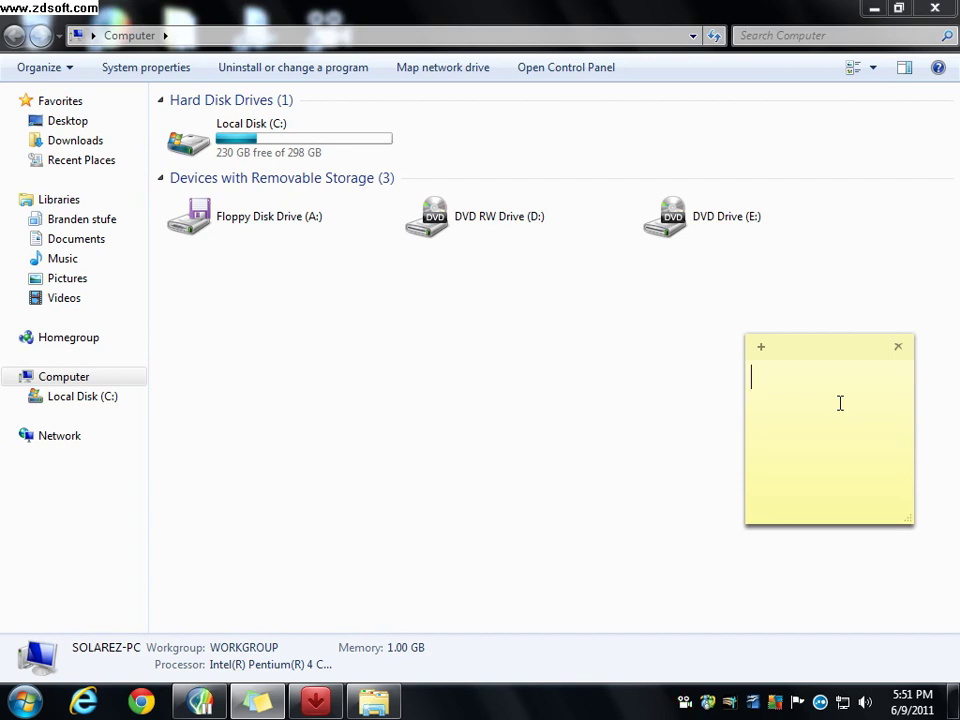
{"action": "type", "text": "now past on the url to it"}
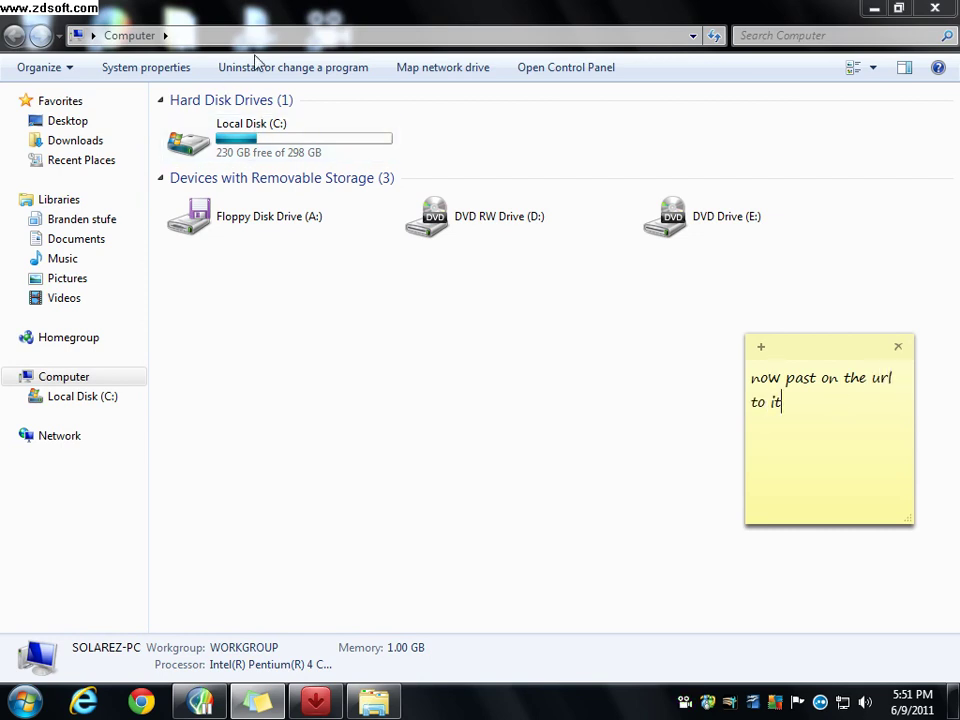
Clear the Computer window's address, paste the copied output path into it and go to the FreeYouTubeDownload folder.
{"action": "left_click", "coordinate": [195, 38]}
{"action": "key", "text": "BackSpace"}
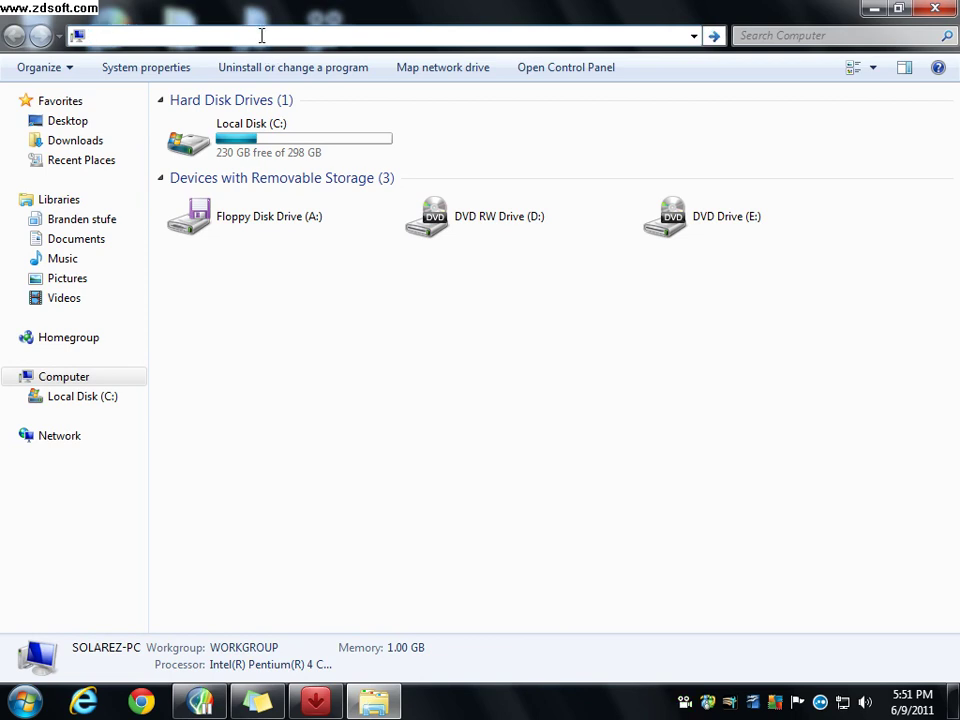
{"action": "right_click", "coordinate": [258, 35]}
{"action": "left_click", "coordinate": [305, 117]}
{"action": "key", "text": "Return"}
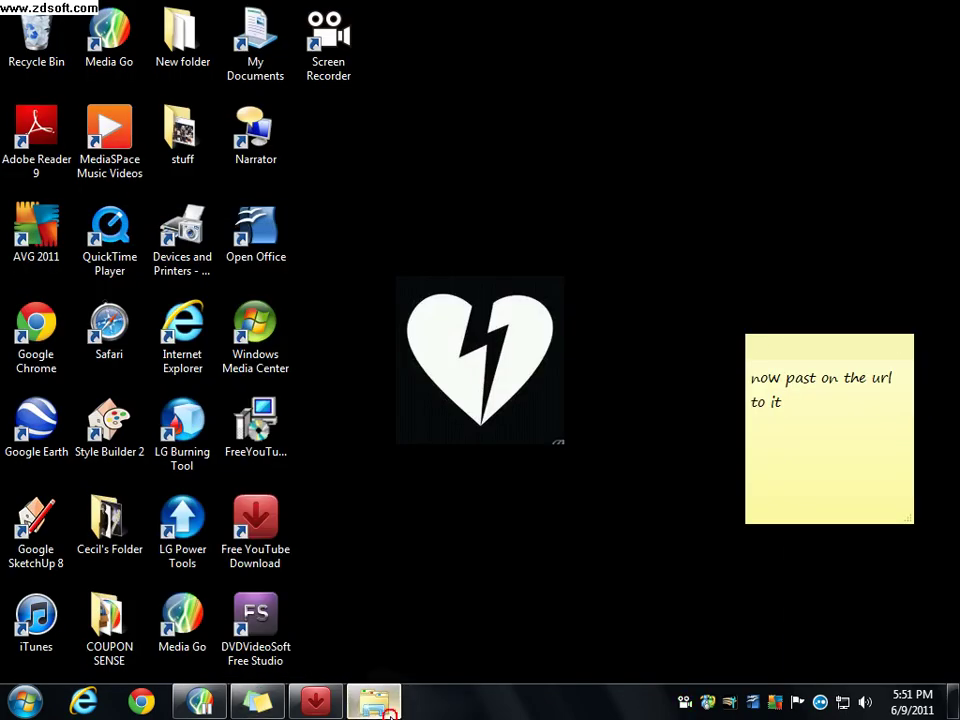
Replace the sticky note's text with "now you can see it drap it to videos".
{"action": "left_click", "coordinate": [257, 703]}
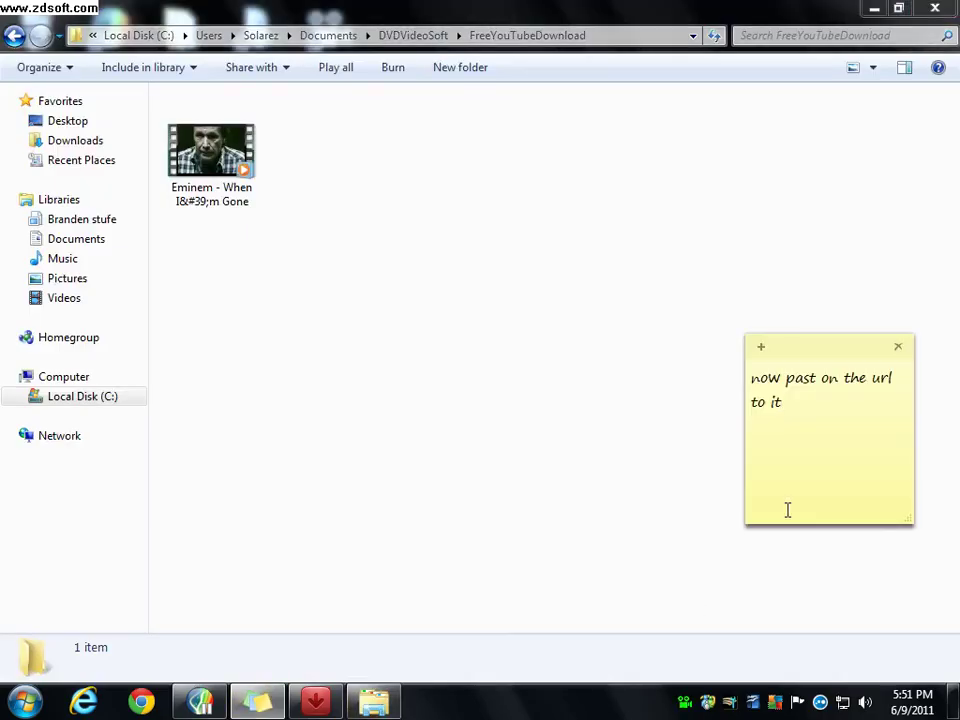
{"action": "key", "text": "BackSpace"}
{"action": "key", "text": "BackSpace"}
{"action": "key", "text": "BackSpace"}
{"action": "key", "text": "BackSpace"}
{"action": "key", "text": "BackSpace"}
{"action": "key", "text": "BackSpace"}
{"action": "key", "text": "BackSpace"}
{"action": "key", "text": "BackSpace"}
{"action": "key", "text": "BackSpace"}
{"action": "key", "text": "BackSpace"}
{"action": "key", "text": "BackSpace"}
{"action": "key", "text": "BackSpace"}
{"action": "key", "text": "BackSpace"}
{"action": "key", "text": "BackSpace"}
{"action": "key", "text": "BackSpace"}
{"action": "key", "text": "BackSpace"}
{"action": "key", "text": "BackSpace"}
{"action": "key", "text": "BackSpace"}
{"action": "key", "text": "BackSpace"}
{"action": "key", "text": "BackSpace"}
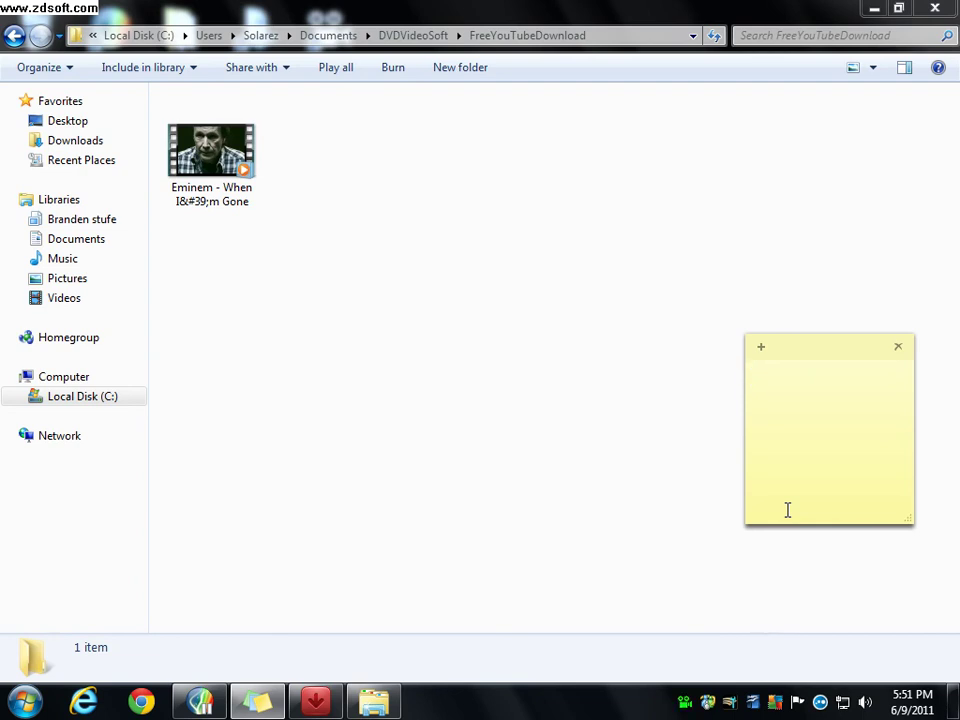
{"action": "type", "text": "now you can see it drap it to"}
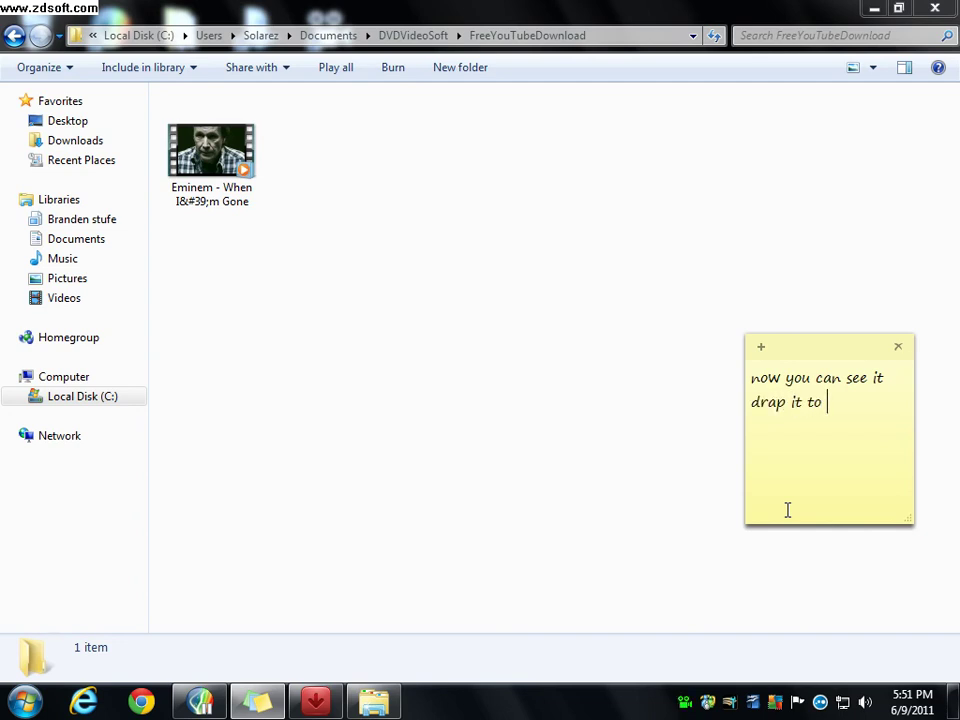
{"action": "type", "text": " videos"}
Move the downloaded Eminem "When I'm Gone" video into the Videos library and open that library.
{"action": "left_click_drag", "start_coordinate": [212, 152], "coordinate": [110, 298]}
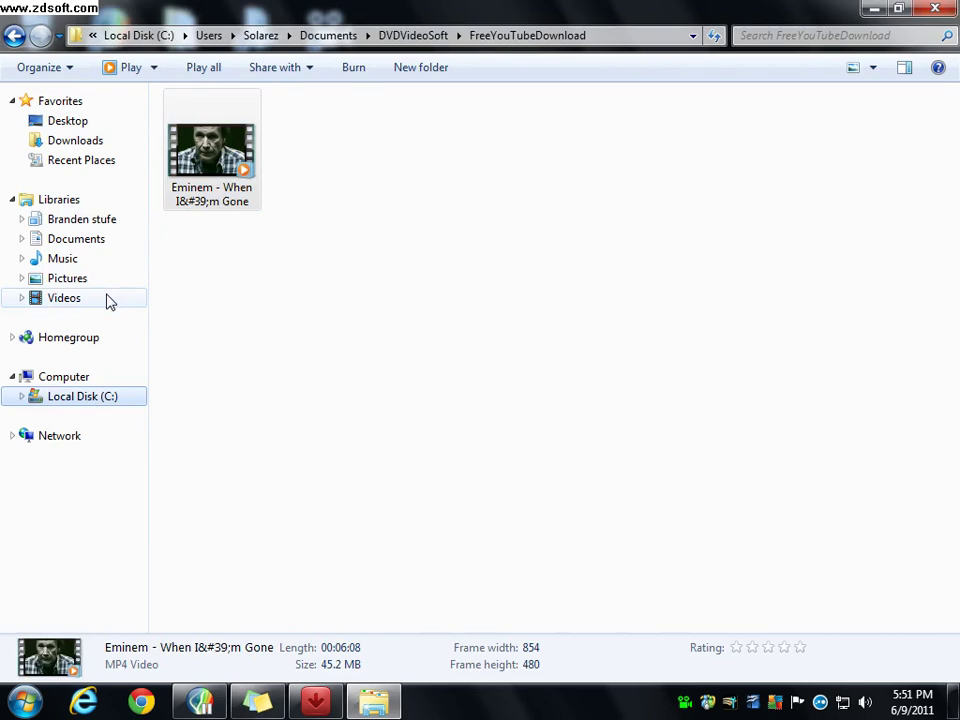
{"action": "left_click", "coordinate": [110, 298]}
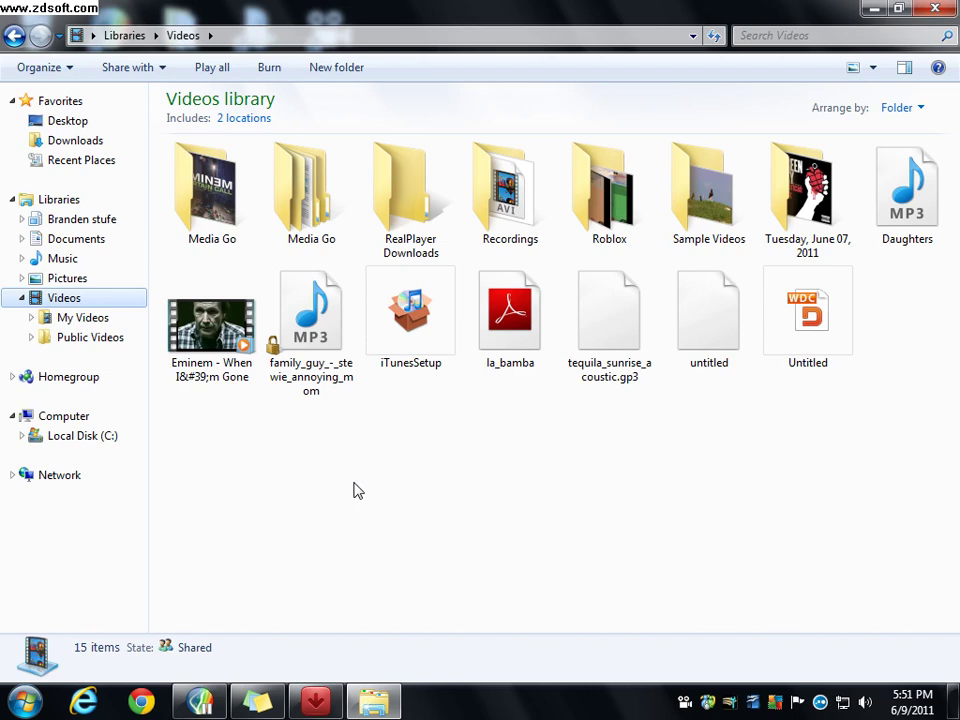
{"action": "key", "text": "alt+Up"}
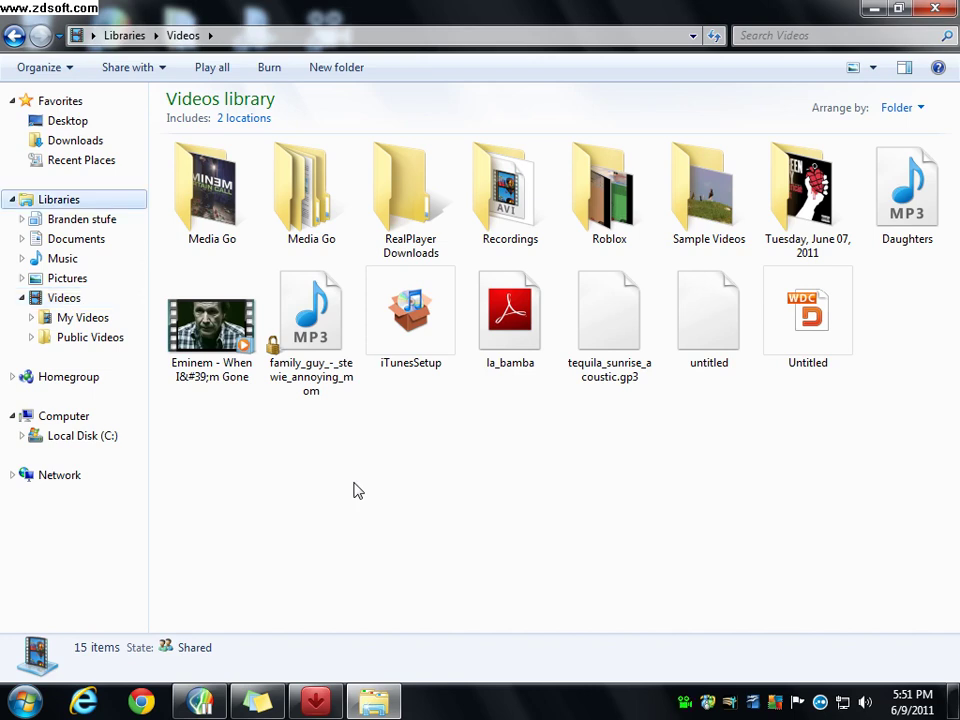
Replace the sticky note's text with "put it in a floder one of then but i put it im media go for the psp".
{"action": "left_click", "coordinate": [252, 701]}
{"action": "key", "text": "BackSpace"}
{"action": "key", "text": "BackSpace"}
{"action": "key", "text": "BackSpace"}
{"action": "key", "text": "BackSpace"}
{"action": "key", "text": "BackSpace"}
{"action": "key", "text": "BackSpace"}
{"action": "key", "text": "BackSpace"}
{"action": "key", "text": "BackSpace"}
{"action": "key", "text": "BackSpace"}
{"action": "key", "text": "BackSpace"}
{"action": "key", "text": "BackSpace"}
{"action": "key", "text": "BackSpace"}
{"action": "key", "text": "BackSpace"}
{"action": "key", "text": "BackSpace"}
{"action": "key", "text": "BackSpace"}
{"action": "key", "text": "BackSpace"}
{"action": "key", "text": "BackSpace"}
{"action": "key", "text": "BackSpace"}
{"action": "key", "text": "BackSpace"}
{"action": "key", "text": "BackSpace"}
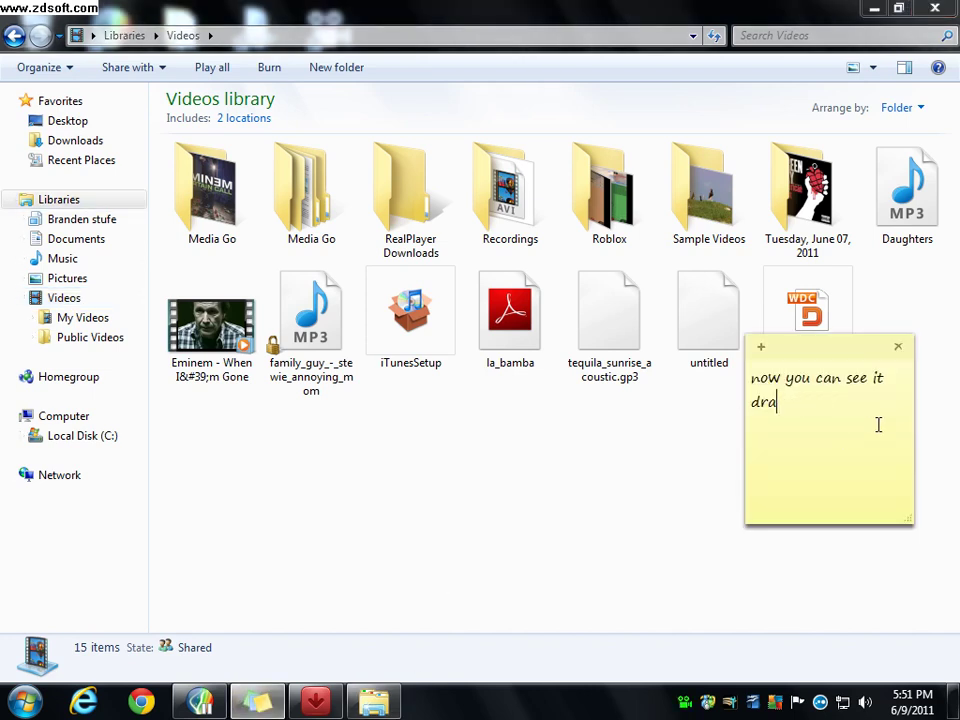
{"action": "type", "text": "put it in"}
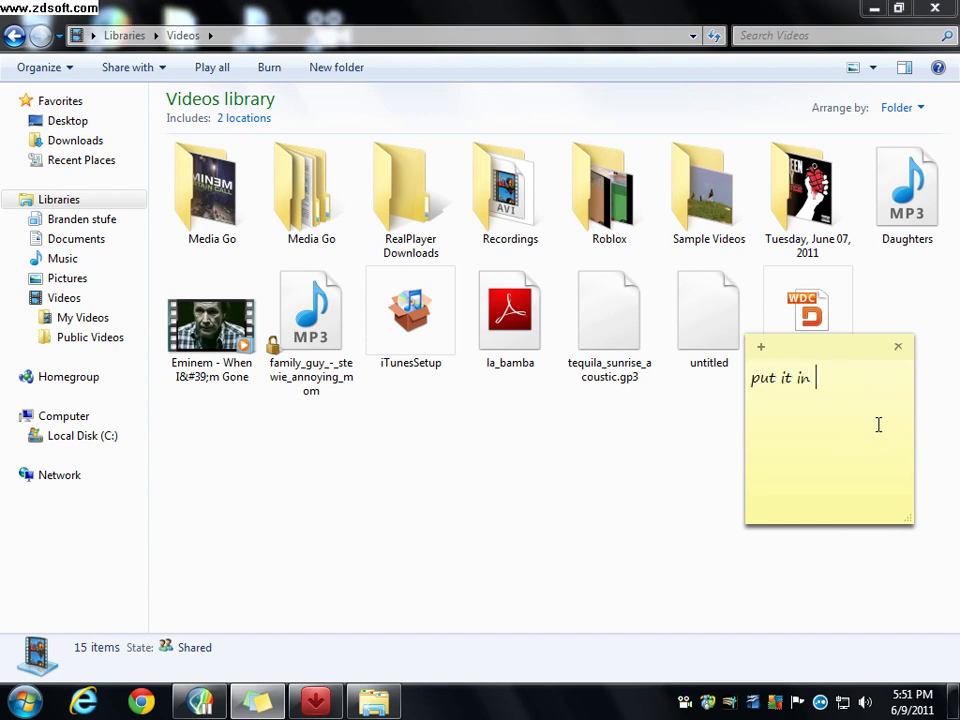
{"action": "type", "text": " a floder one of then but i pu"}
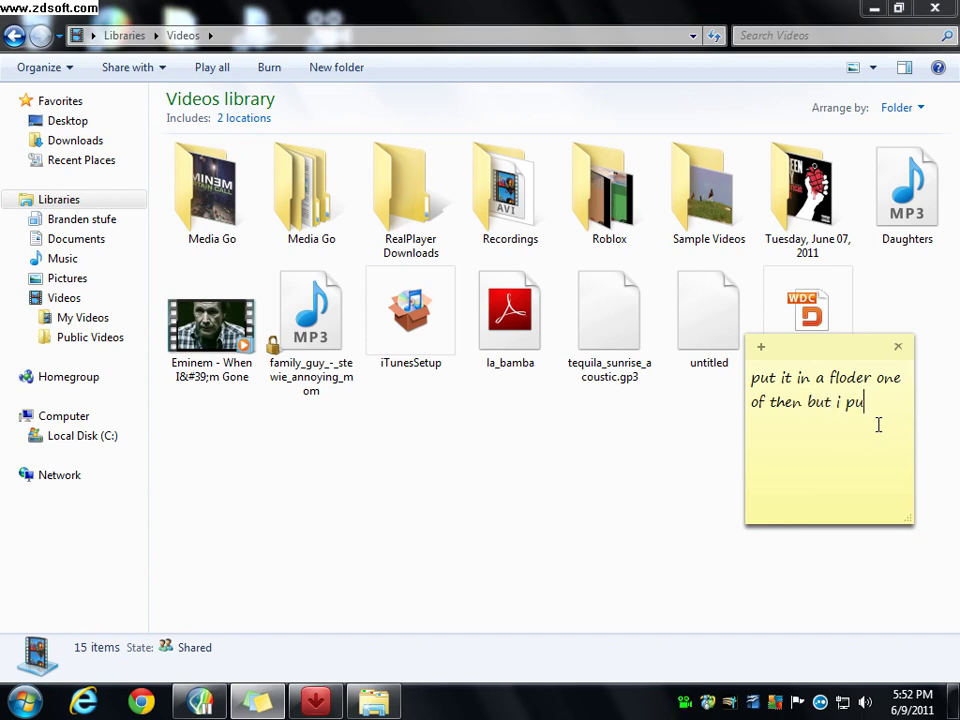
{"action": "type", "text": "im"}
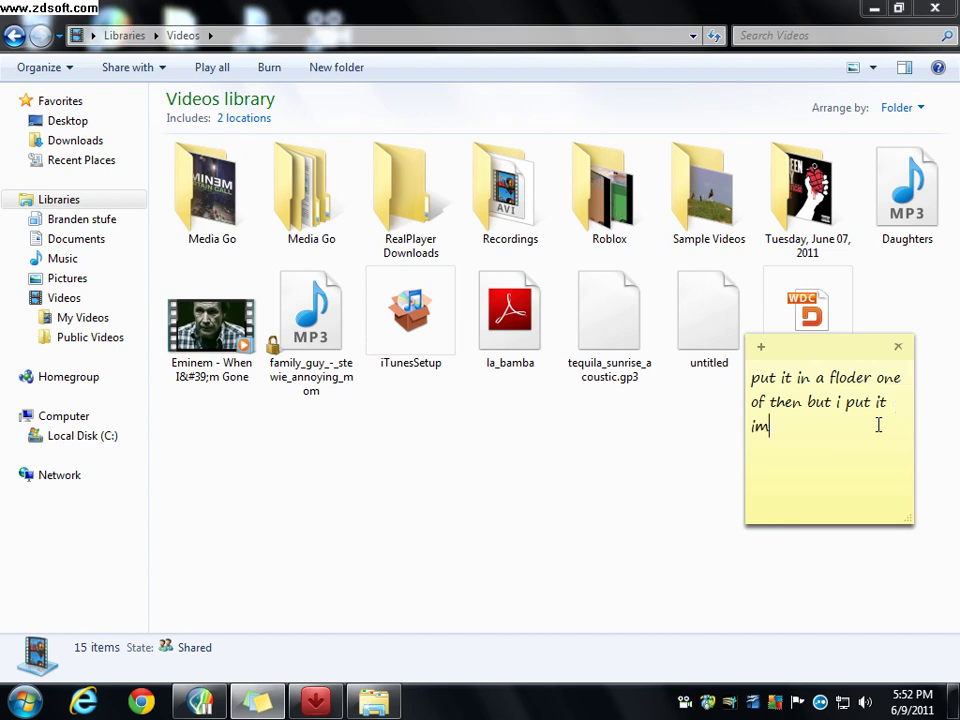
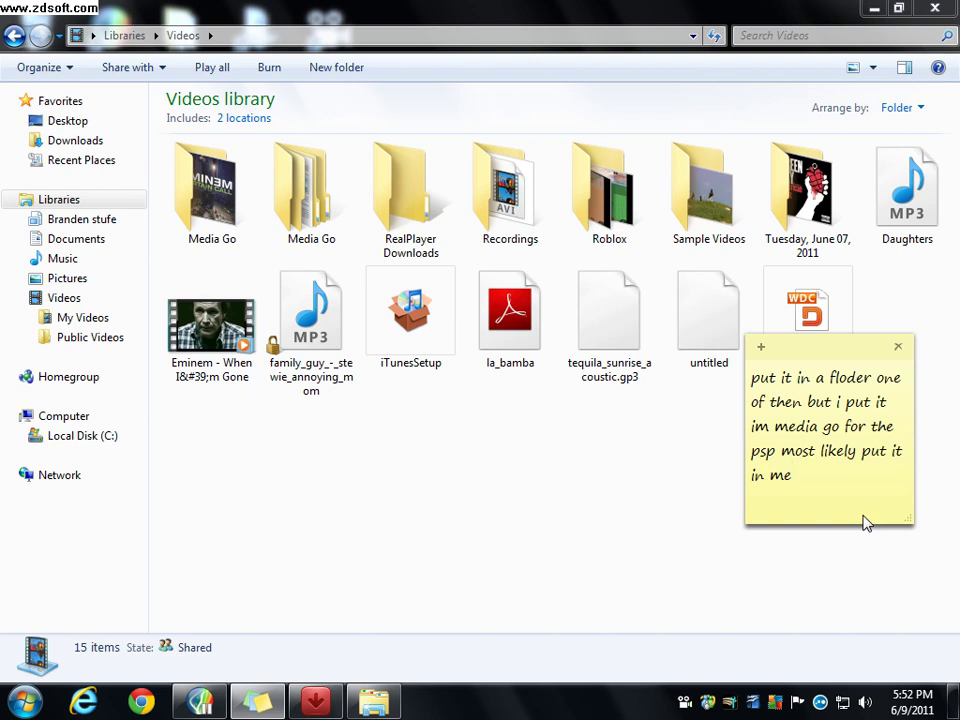
Move the Eminem "When I'm Gone" video into the first Media Go folder and open that folder.
{"action": "left_click_drag", "start_coordinate": [212, 310], "coordinate": [213, 230]}
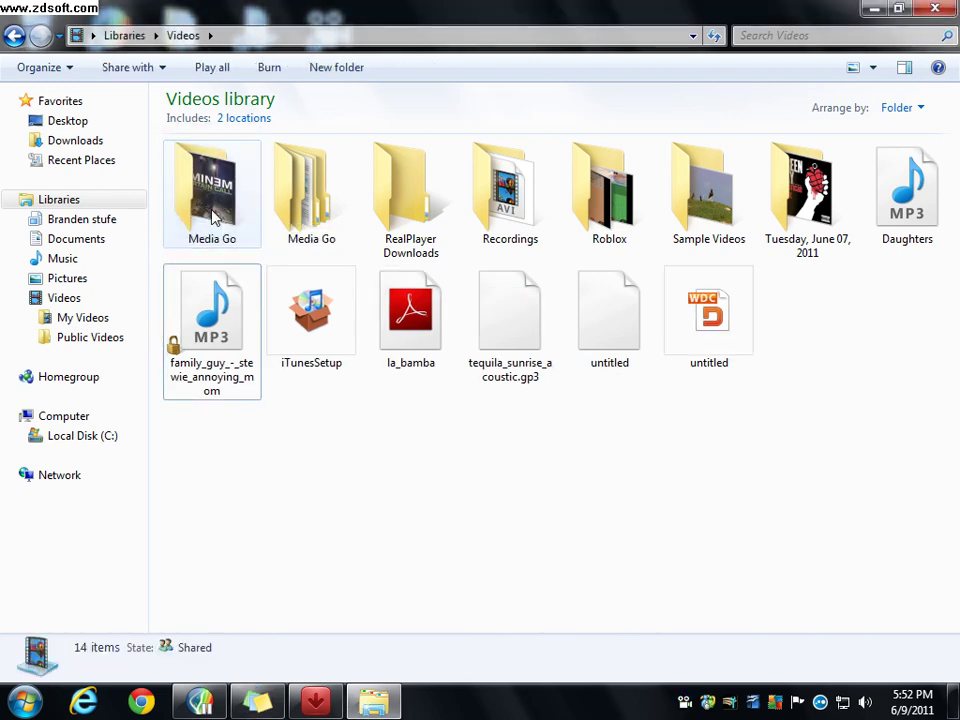
{"action": "double_click", "coordinate": [209, 236]}
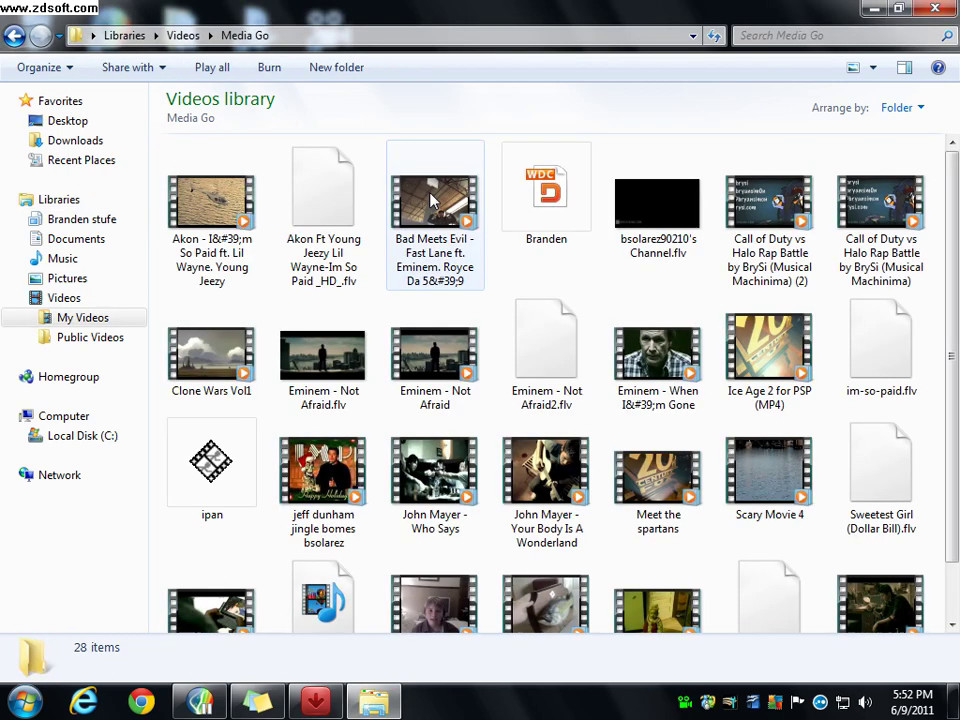
{"action": "scroll", "coordinate": [446, 251], "scroll_direction": "down", "scroll_amount": 1}
{"action": "scroll", "coordinate": [492, 302], "scroll_direction": "up", "scroll_amount": 1}
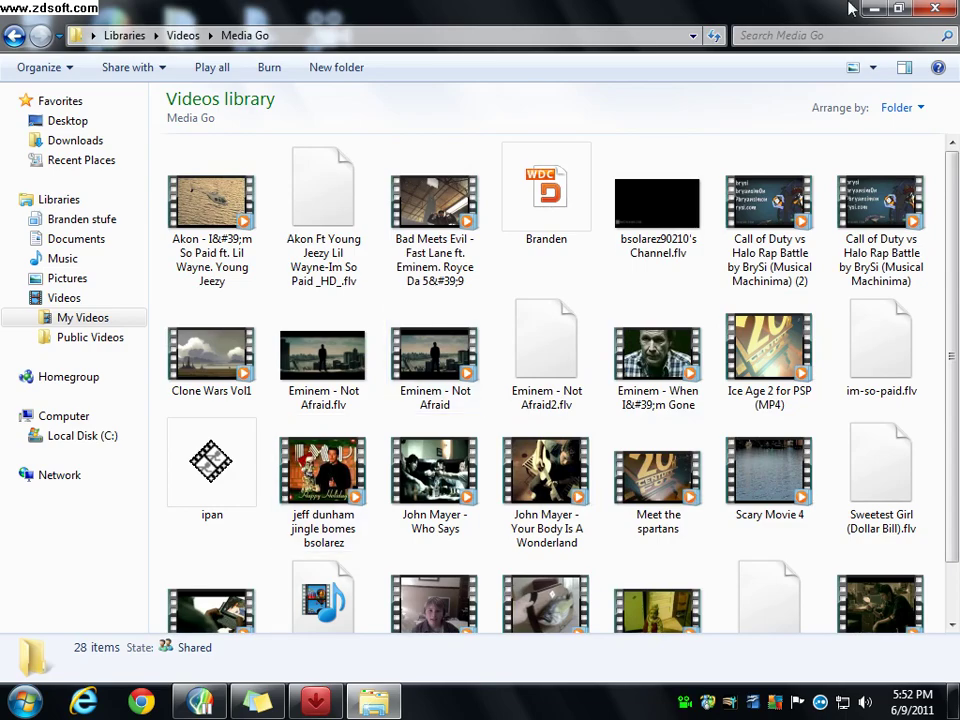
Switch to Media Go and look through the library's Video Clips for the newly added Eminem video.
{"action": "key", "text": "super+d"}
{"action": "left_click", "coordinate": [217, 706]}
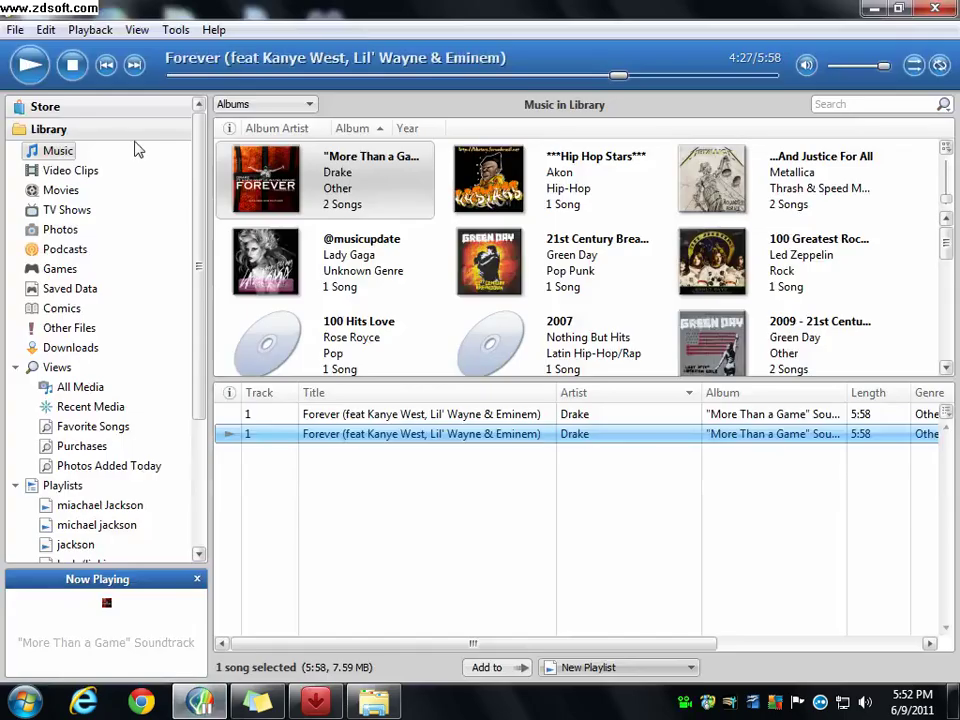
{"action": "left_click", "coordinate": [131, 134]}
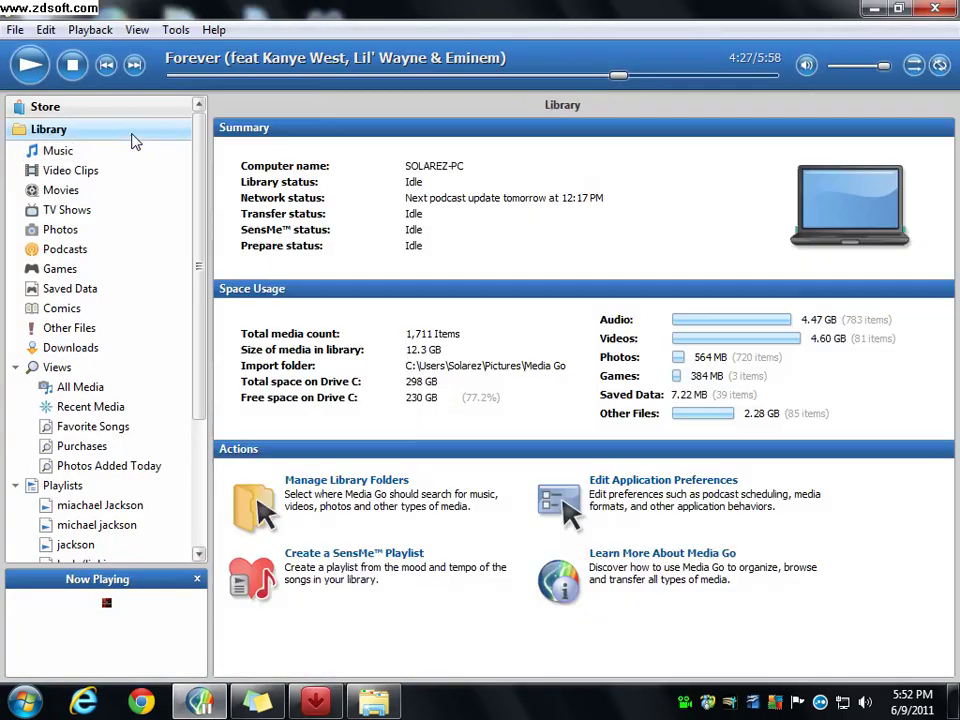
{"action": "left_click", "coordinate": [88, 172]}
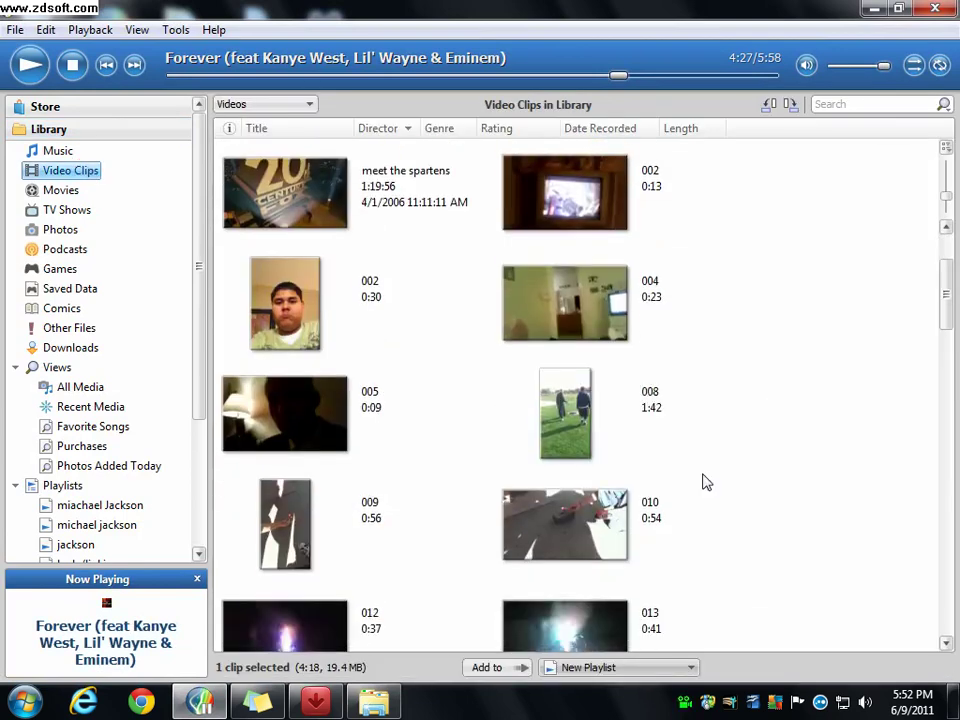
{"action": "scroll", "coordinate": [705, 482], "scroll_direction": "down", "scroll_amount": 10}
{"action": "scroll", "coordinate": [706, 475], "scroll_direction": "down", "scroll_amount": 15}
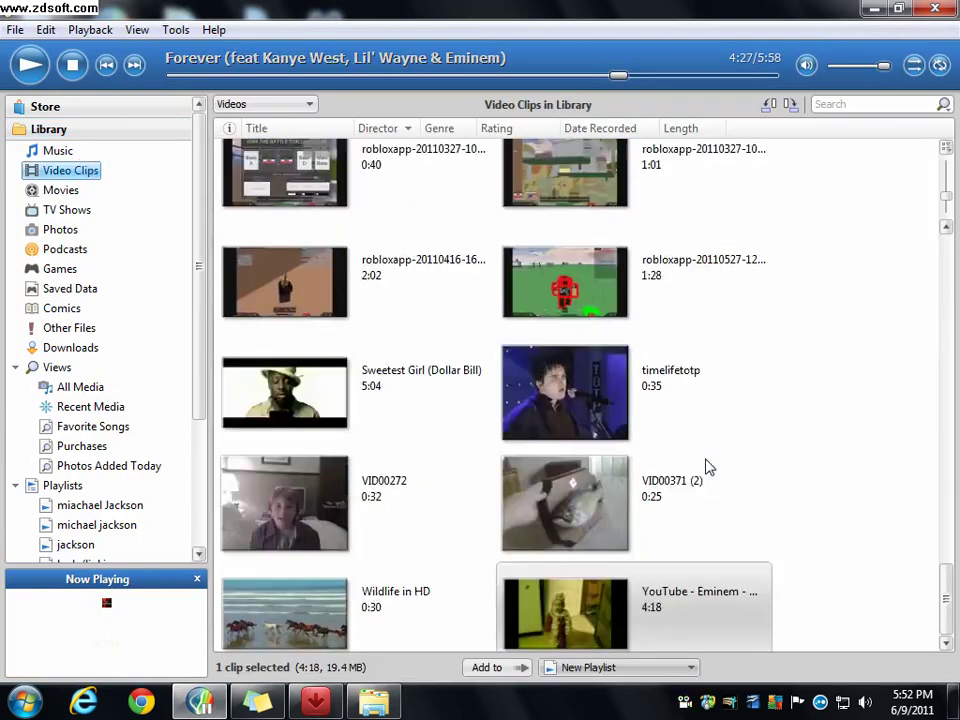
{"action": "scroll", "coordinate": [681, 521], "scroll_direction": "up", "scroll_amount": 5}
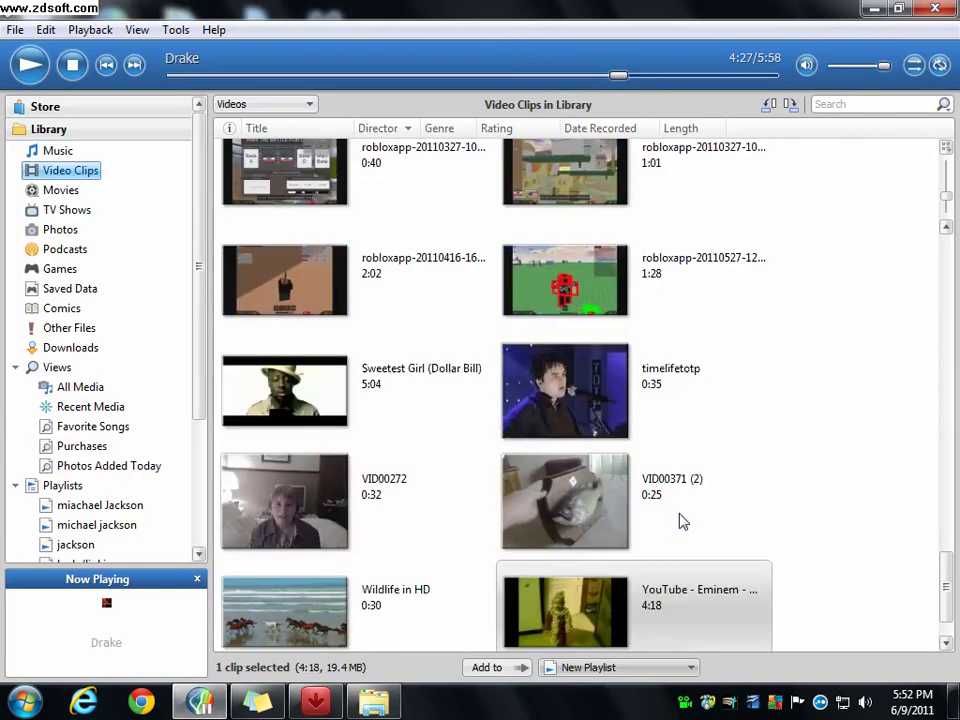
{"action": "left_click", "coordinate": [867, 104]}
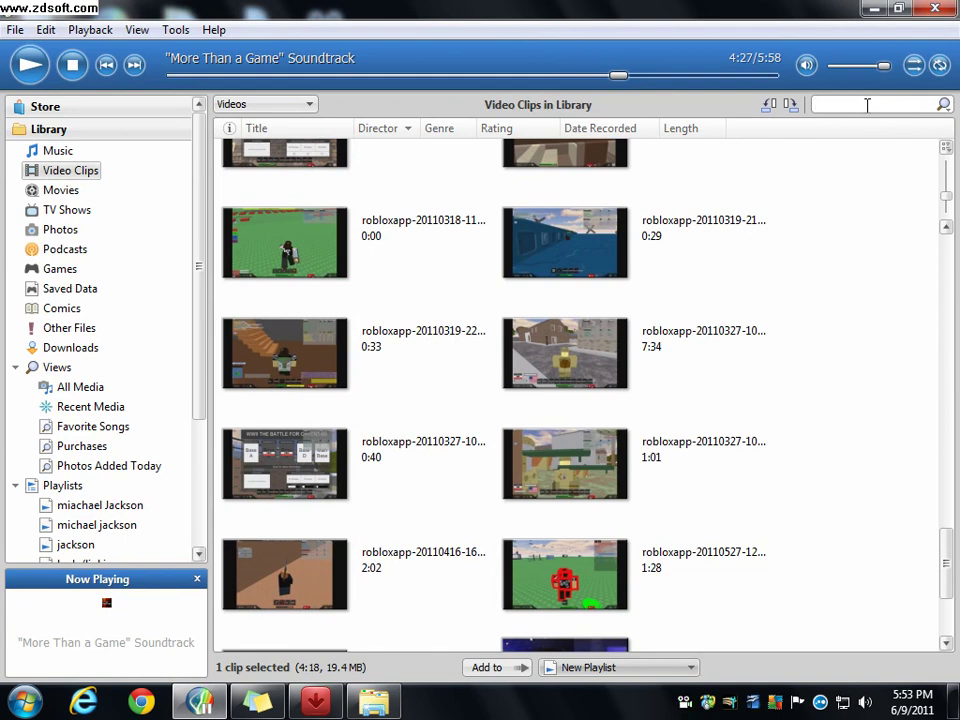
Return to the Media Go folder in Windows Explorer and look through its video files.
{"action": "left_click", "coordinate": [250, 700]}
{"action": "left_click", "coordinate": [250, 700]}
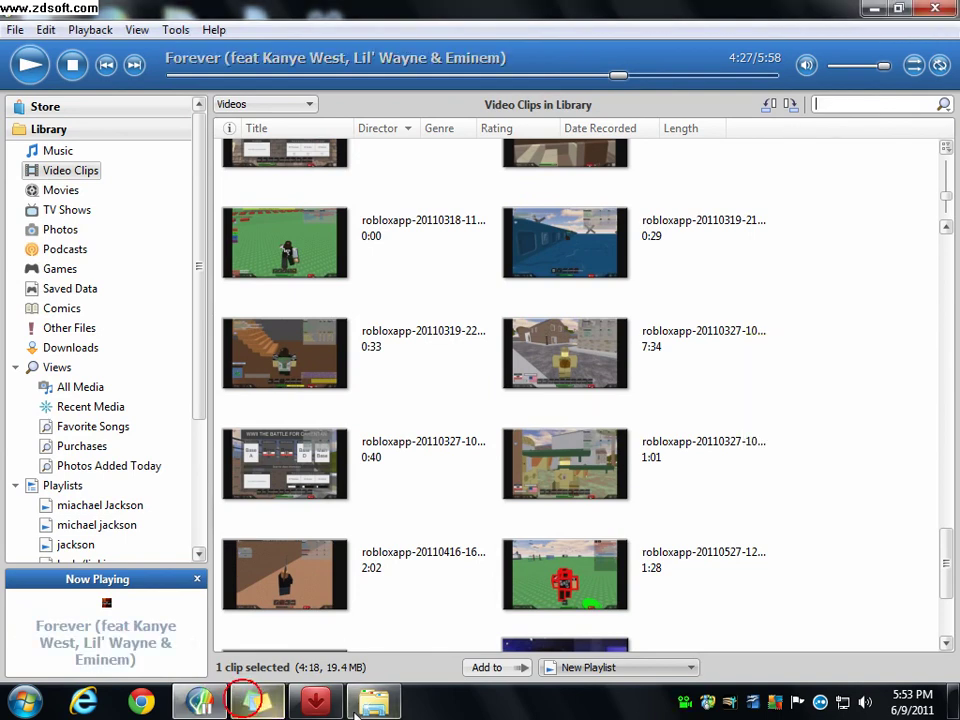
{"action": "left_click", "coordinate": [360, 705]}
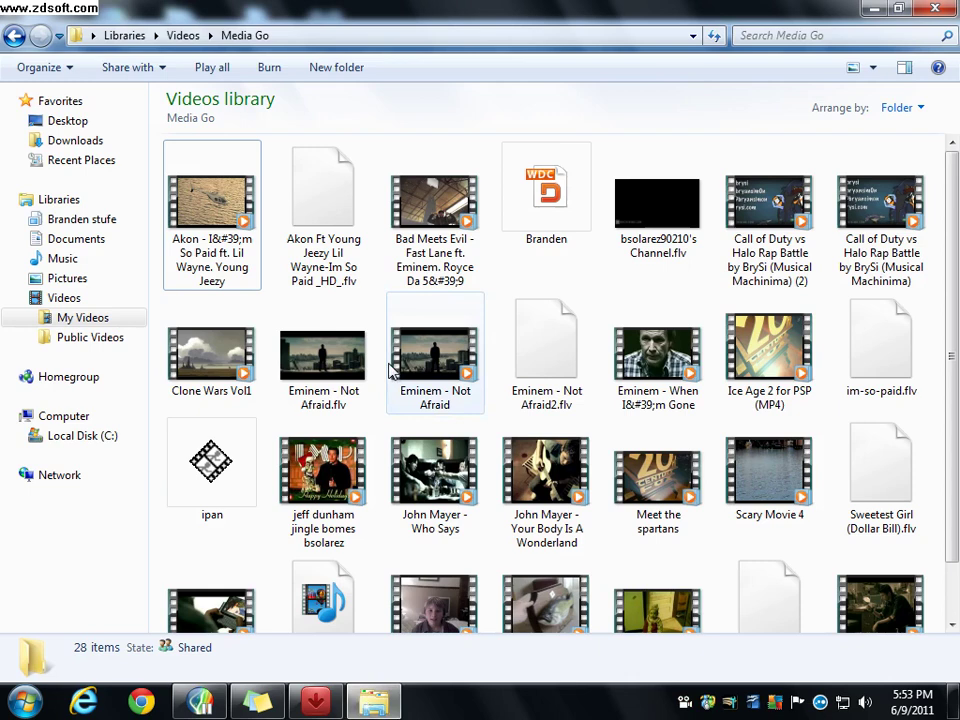
{"action": "scroll", "coordinate": [505, 430], "scroll_direction": "down", "scroll_amount": 1}
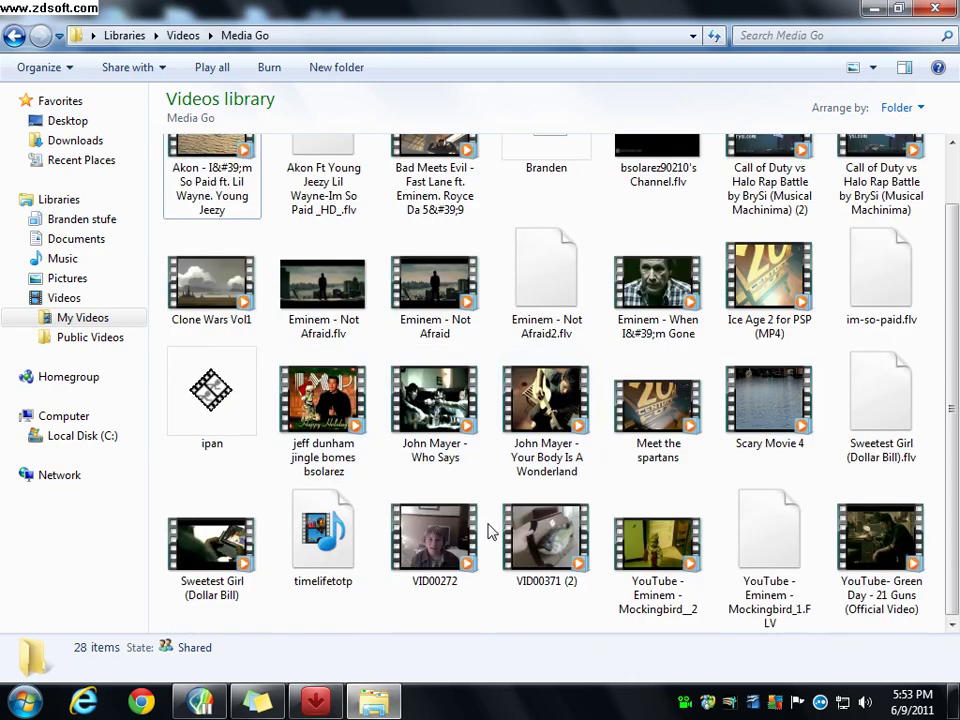
{"action": "scroll", "coordinate": [858, 577], "scroll_direction": "up", "scroll_amount": 1}
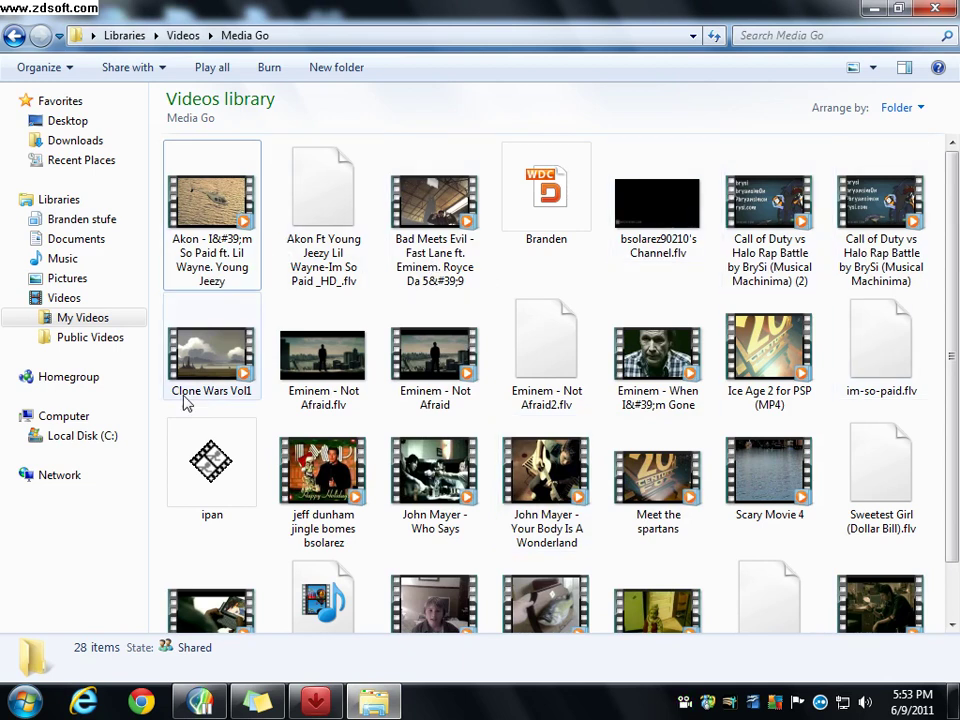
{"action": "scroll", "coordinate": [540, 585], "scroll_direction": "down", "scroll_amount": 1}
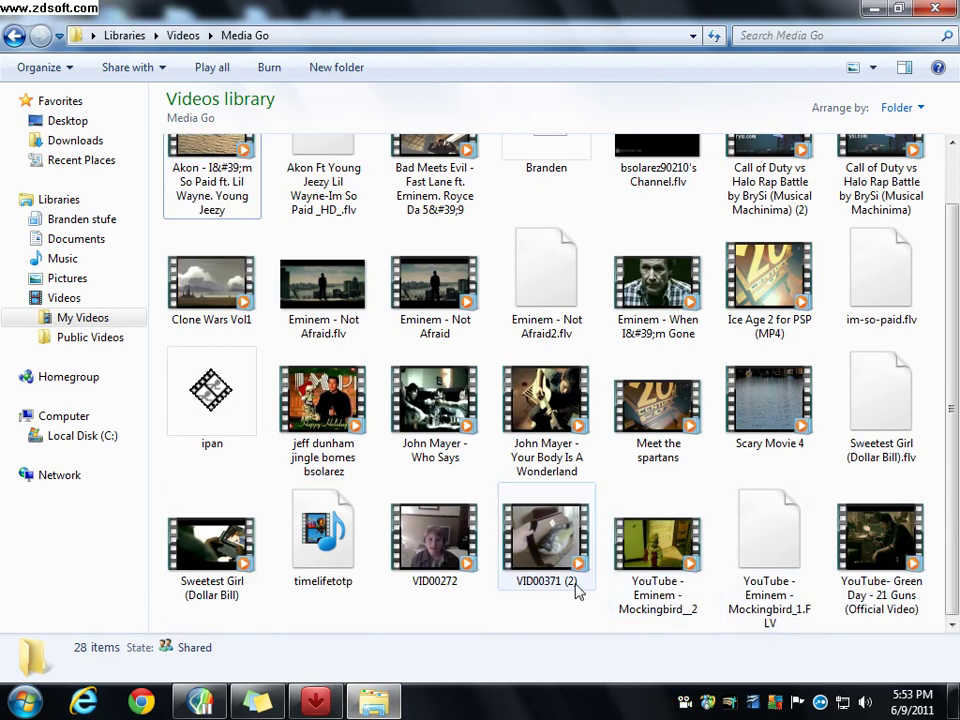
Switch to Media Go and search the library's Video Clips for "when i".
{"action": "scroll", "coordinate": [330, 557], "scroll_direction": "up", "scroll_amount": 1}
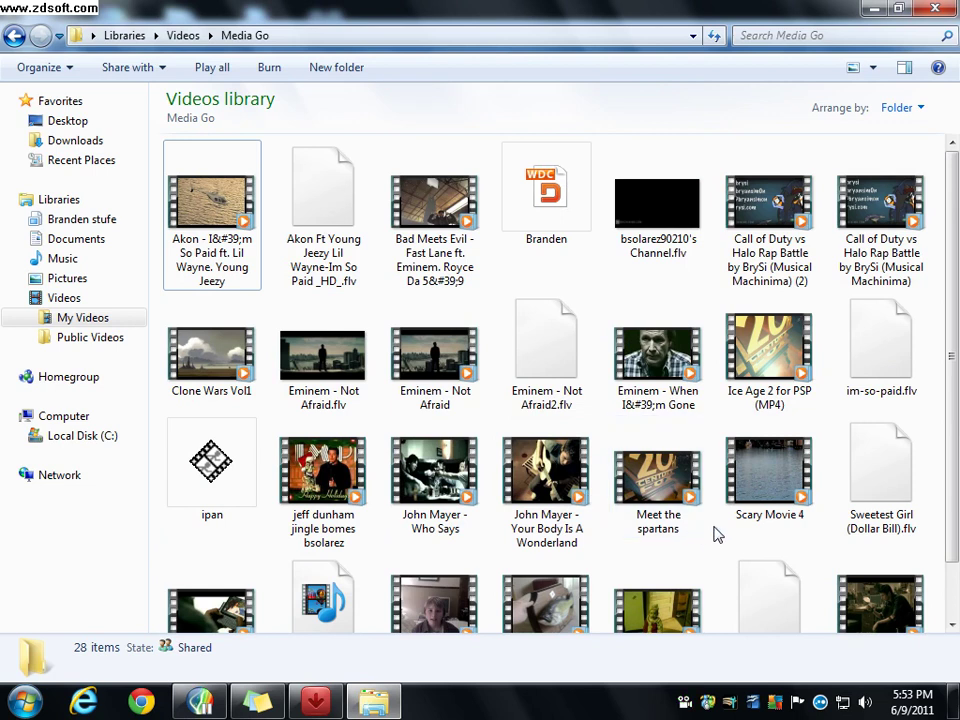
{"action": "scroll", "coordinate": [884, 598], "scroll_direction": "down", "scroll_amount": 1}
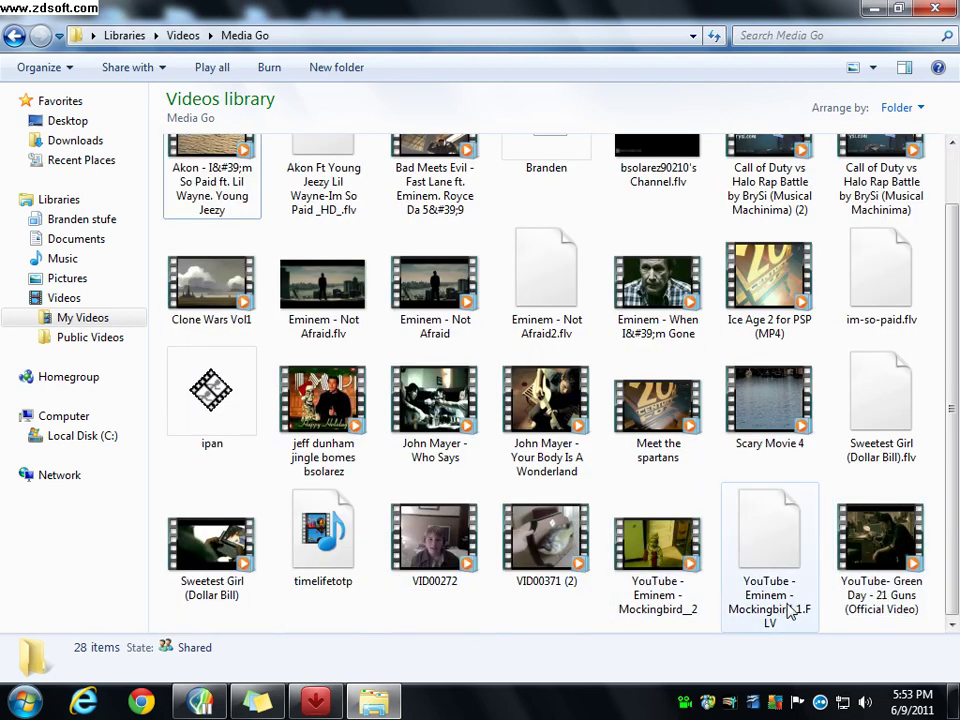
{"action": "scroll", "coordinate": [280, 580], "scroll_direction": "up", "scroll_amount": 1}
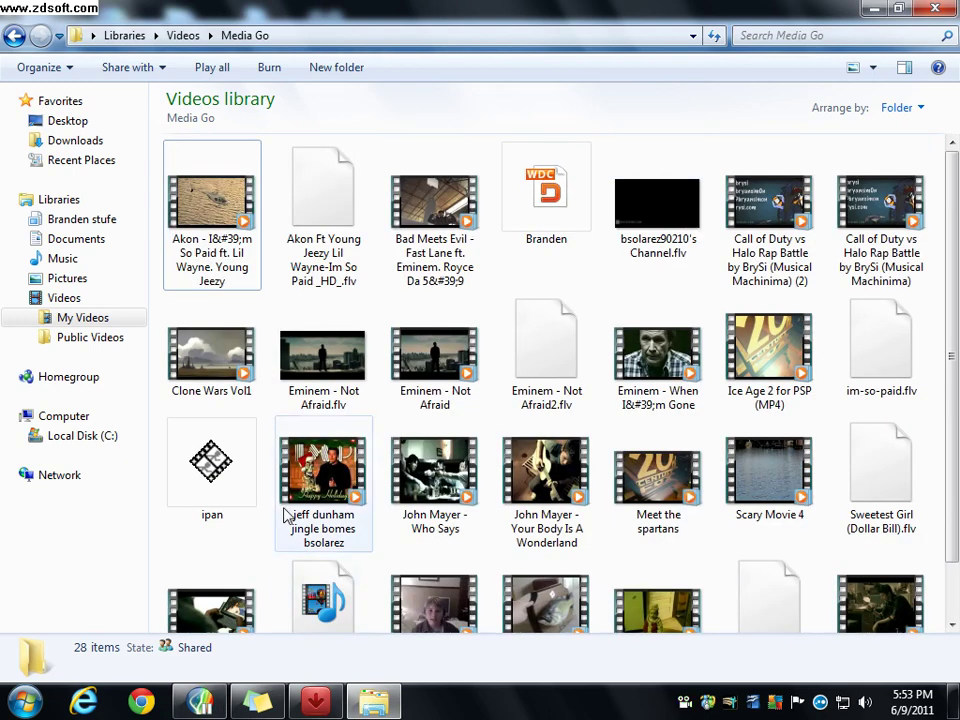
{"action": "left_click", "coordinate": [205, 700]}
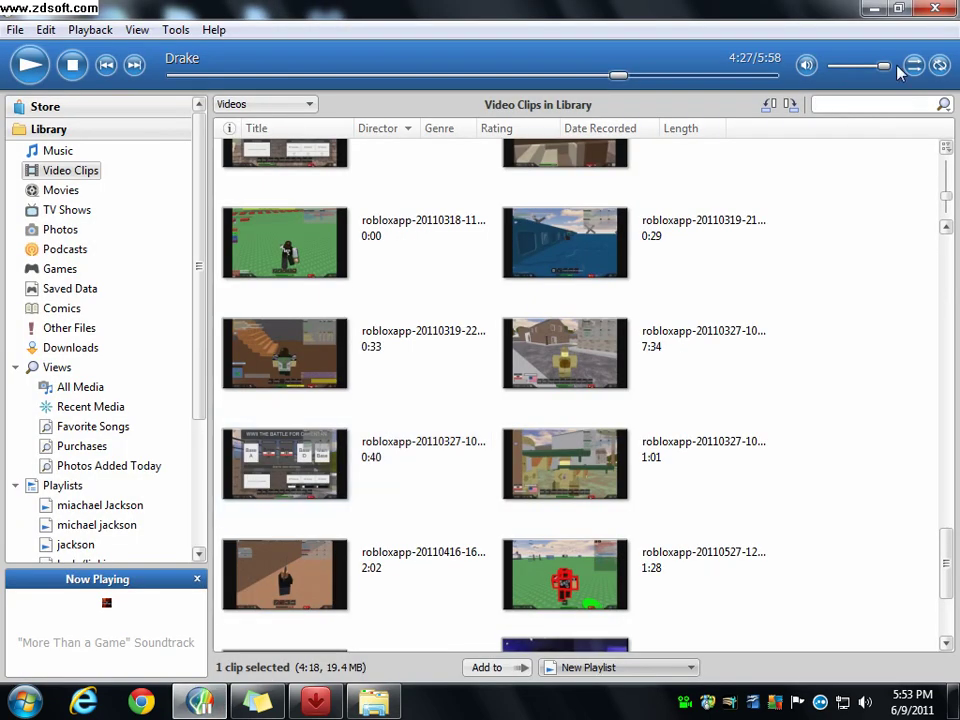
{"action": "left_click", "coordinate": [897, 100]}
{"action": "type", "text": "when "}
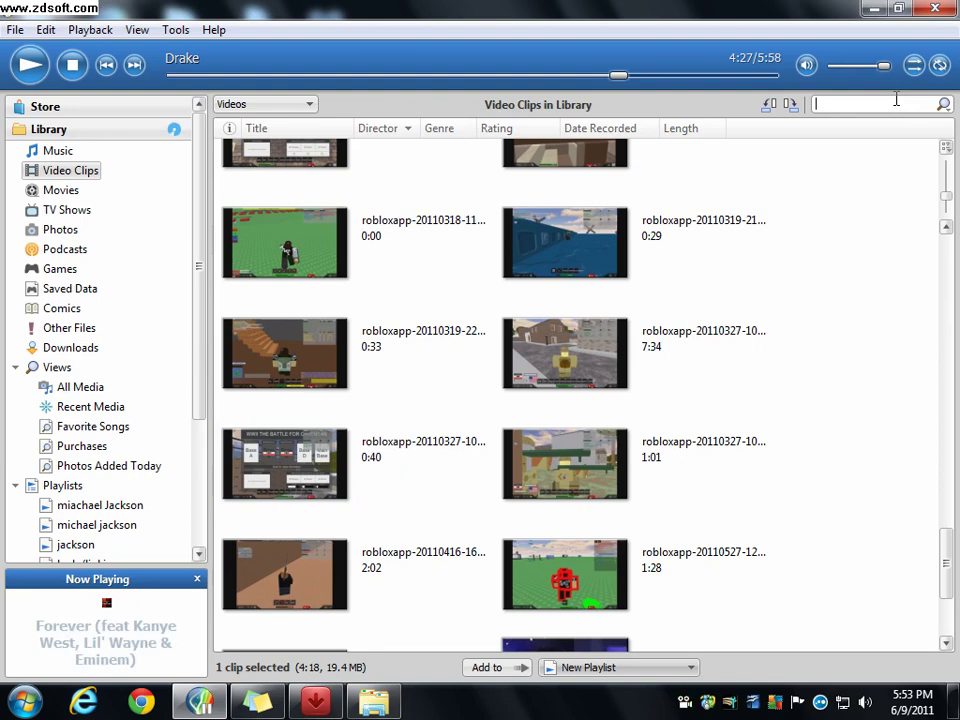
{"action": "type", "text": "i"}
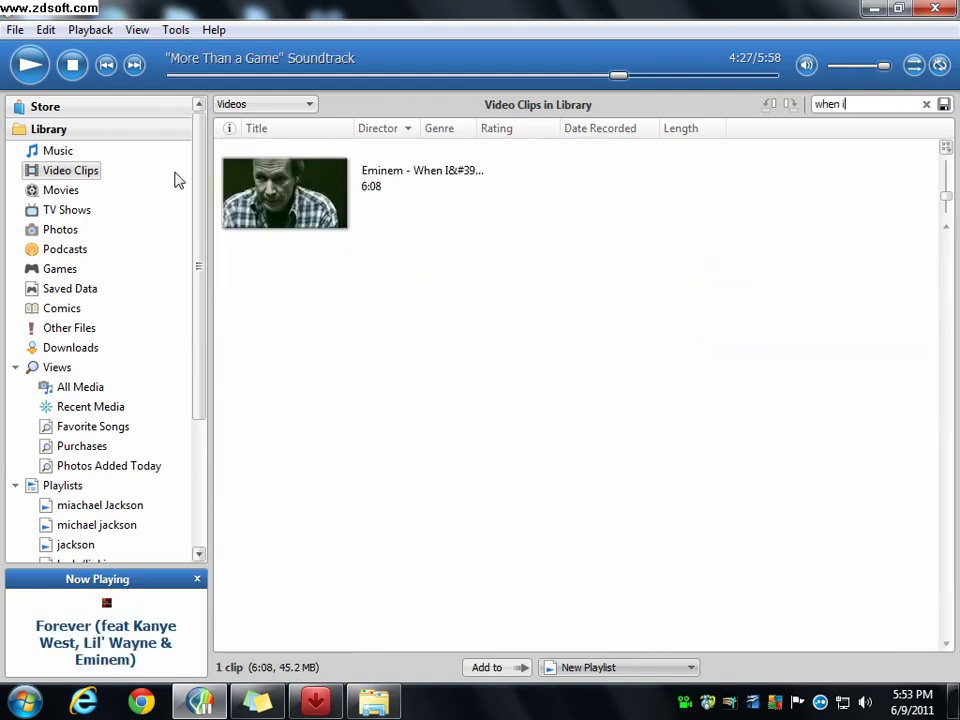
Replace the sticky note's text with "there it is now put on your psp or other divice" plus "by" with a long run of y's.
{"action": "left_click", "coordinate": [362, 706]}
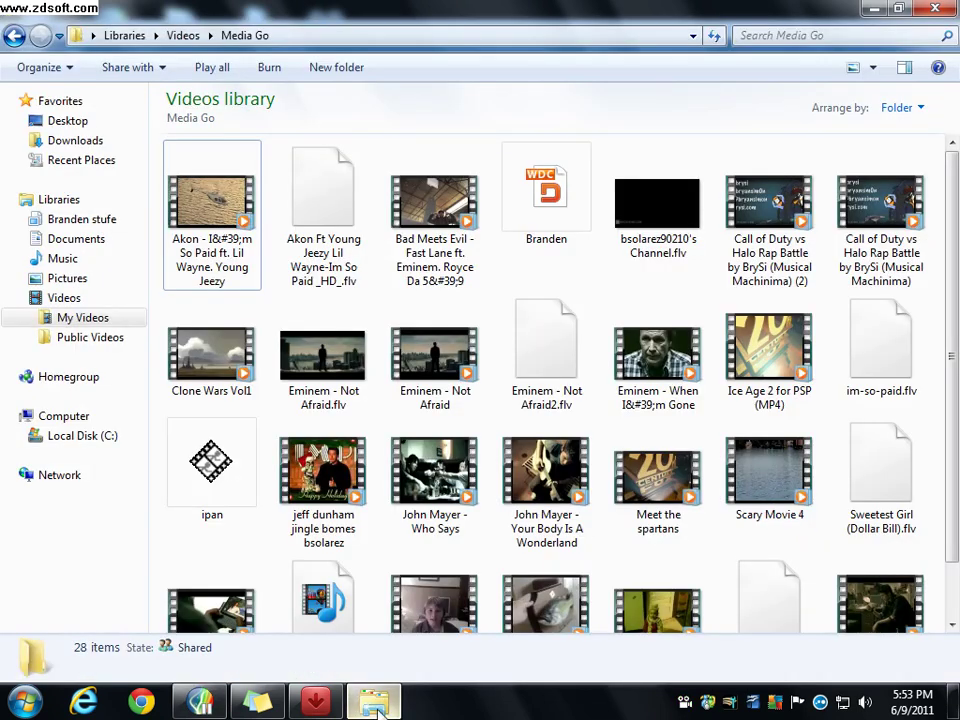
{"action": "left_click", "coordinate": [380, 705]}
{"action": "left_click", "coordinate": [253, 708]}
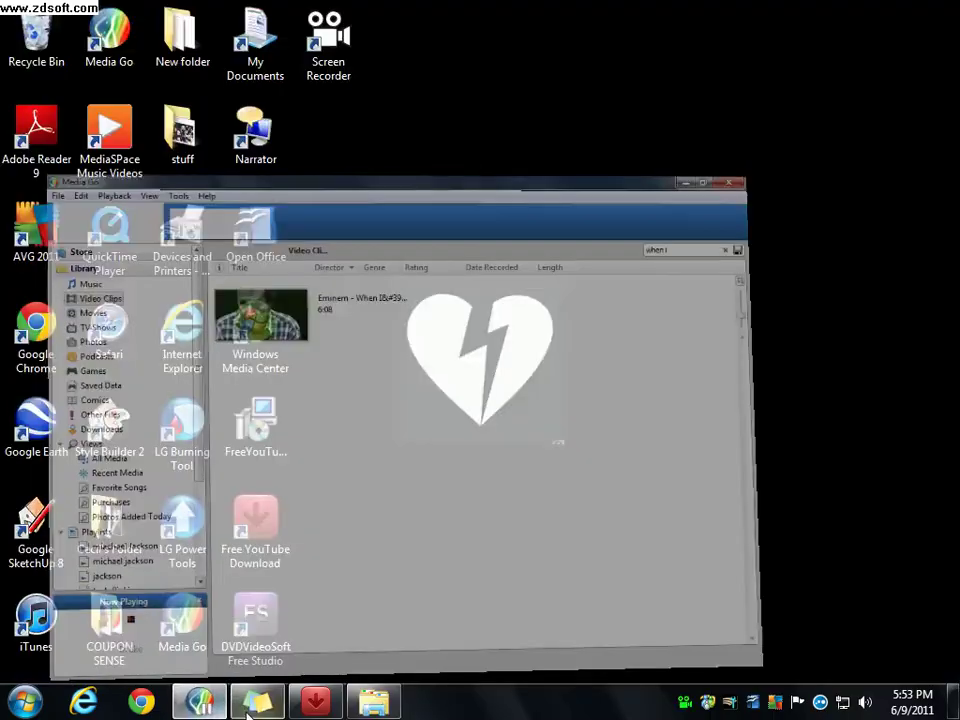
{"action": "key", "text": "BackSpace"}
{"action": "key", "text": "BackSpace"}
{"action": "key", "text": "BackSpace"}
{"action": "key", "text": "BackSpace"}
{"action": "key", "text": "BackSpace"}
{"action": "key", "text": "BackSpace"}
{"action": "key", "text": "BackSpace"}
{"action": "key", "text": "BackSpace"}
{"action": "key", "text": "BackSpace"}
{"action": "key", "text": "BackSpace"}
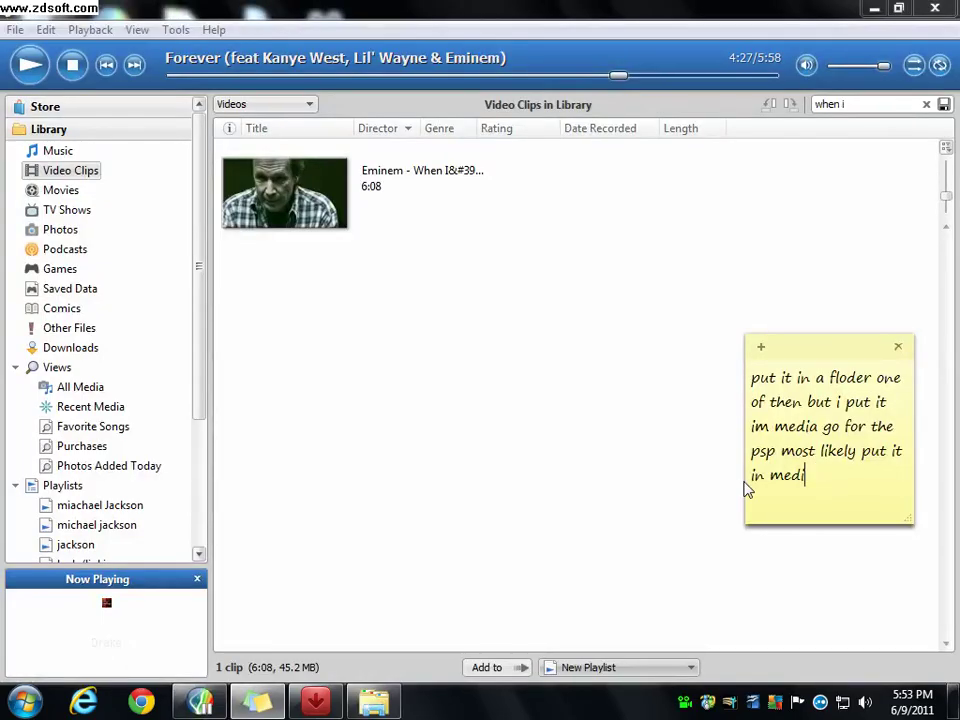
{"action": "key", "text": "BackSpace"}
{"action": "key", "text": "BackSpace"}
{"action": "key", "text": "BackSpace"}
{"action": "key", "text": "BackSpace"}
{"action": "key", "text": "BackSpace"}
{"action": "key", "text": "BackSpace"}
{"action": "key", "text": "BackSpace"}
{"action": "key", "text": "BackSpace"}
{"action": "key", "text": "BackSpace"}
{"action": "key", "text": "BackSpace"}
{"action": "key", "text": "BackSpace"}
{"action": "key", "text": "BackSpace"}
{"action": "key", "text": "BackSpace"}
{"action": "key", "text": "BackSpace"}
{"action": "key", "text": "BackSpace"}
{"action": "key", "text": "BackSpace"}
{"action": "key", "text": "BackSpace"}
{"action": "key", "text": "BackSpace"}
{"action": "key", "text": "BackSpace"}
{"action": "key", "text": "BackSpace"}
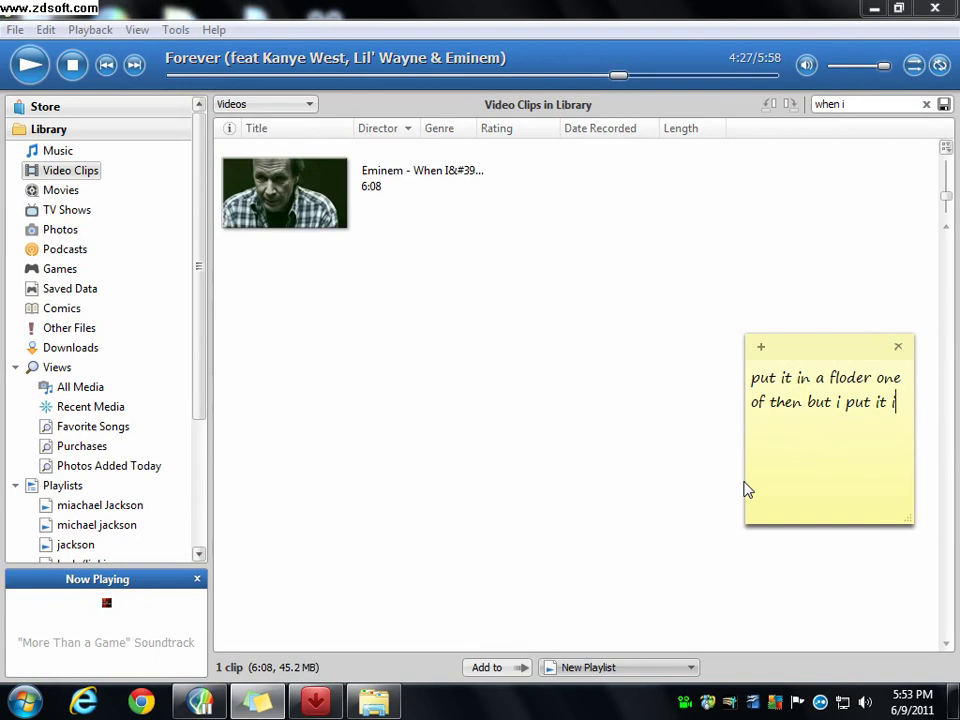
{"action": "key", "text": "BackSpace"}
{"action": "key", "text": "BackSpace"}
{"action": "key", "text": "BackSpace"}
{"action": "key", "text": "BackSpace"}
{"action": "key", "text": "BackSpace"}
{"action": "key", "text": "BackSpace"}
{"action": "key", "text": "BackSpace"}
{"action": "key", "text": "BackSpace"}
{"action": "key", "text": "BackSpace"}
{"action": "key", "text": "BackSpace"}
{"action": "key", "text": "BackSpace"}
{"action": "key", "text": "BackSpace"}
{"action": "key", "text": "BackSpace"}
{"action": "key", "text": "BackSpace"}
{"action": "key", "text": "BackSpace"}
{"action": "key", "text": "BackSpace"}
{"action": "key", "text": "BackSpace"}
{"action": "key", "text": "BackSpace"}
{"action": "key", "text": "BackSpace"}
{"action": "key", "text": "BackSpace"}
{"action": "type", "text": "there"}
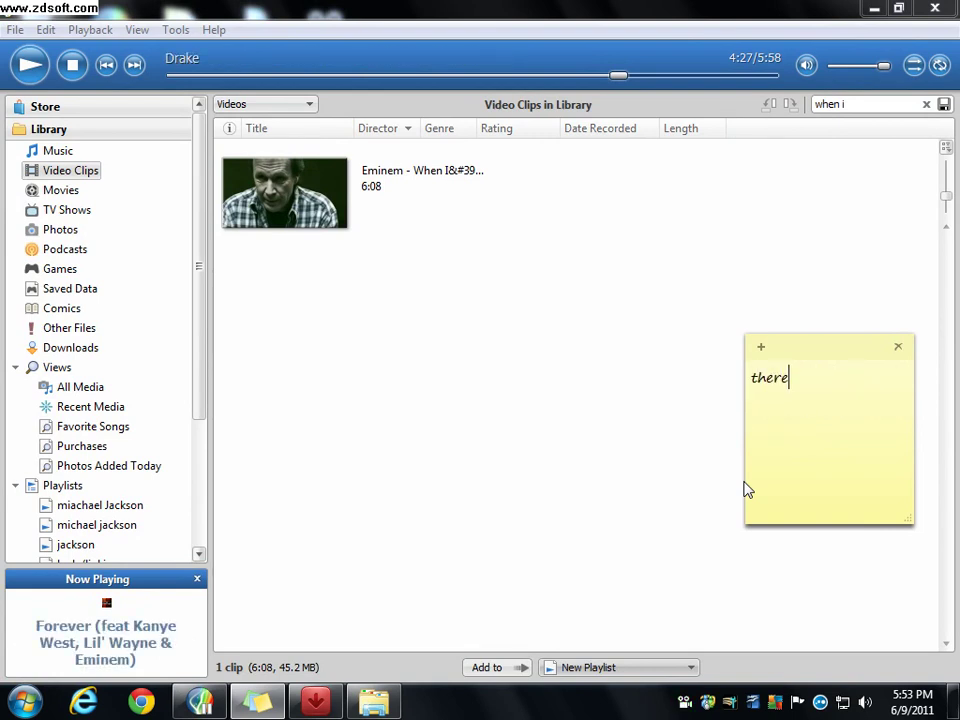
{"action": "type", "text": " it s"}
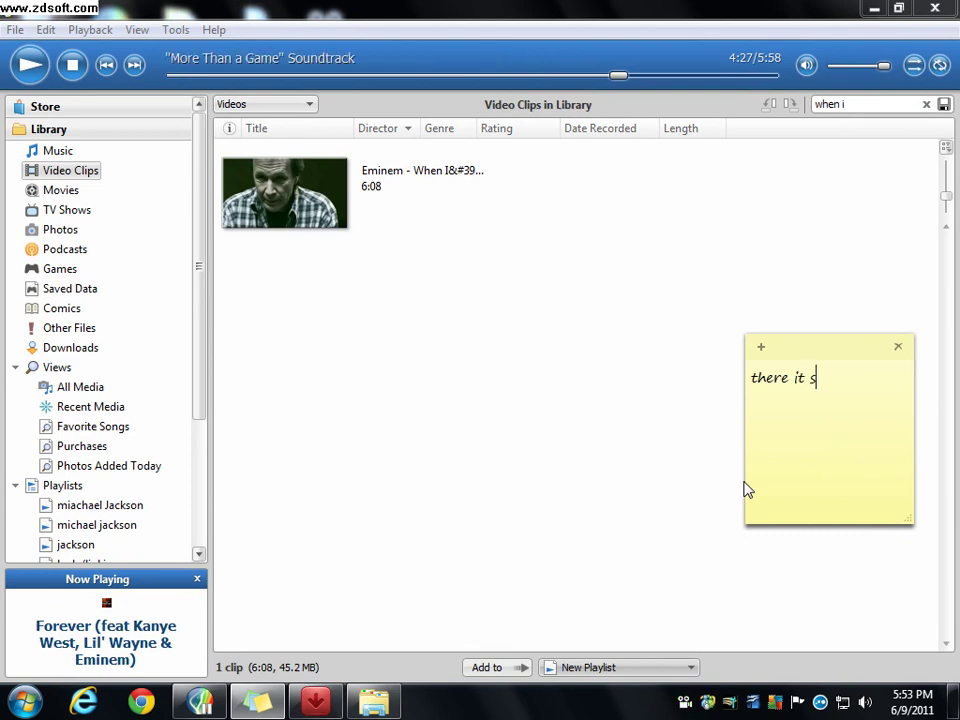
{"action": "key", "text": "BackSpace"}
{"action": "type", "text": "is n"}
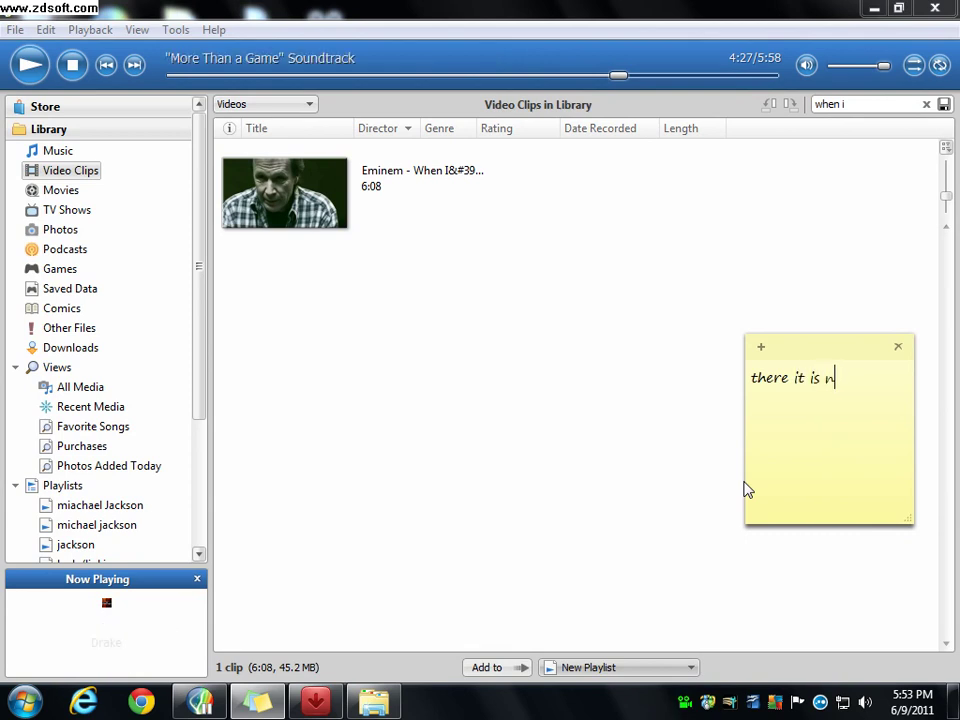
{"action": "type", "text": "ow put "}
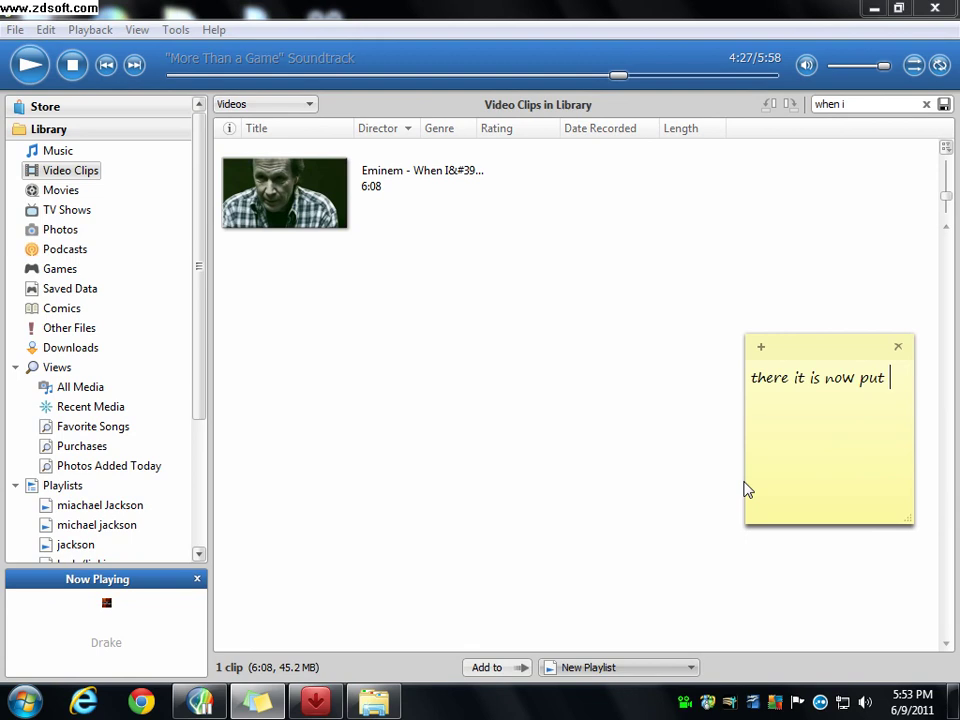
{"action": "type", "text": "on your psp or other div"}
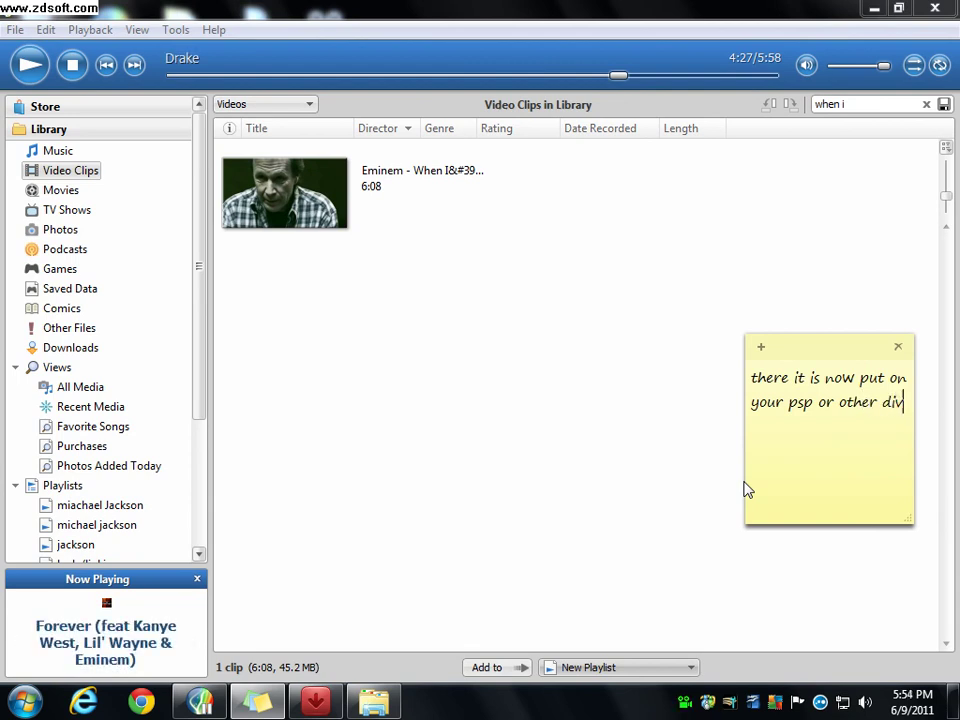
{"action": "type", "text": "ice"}
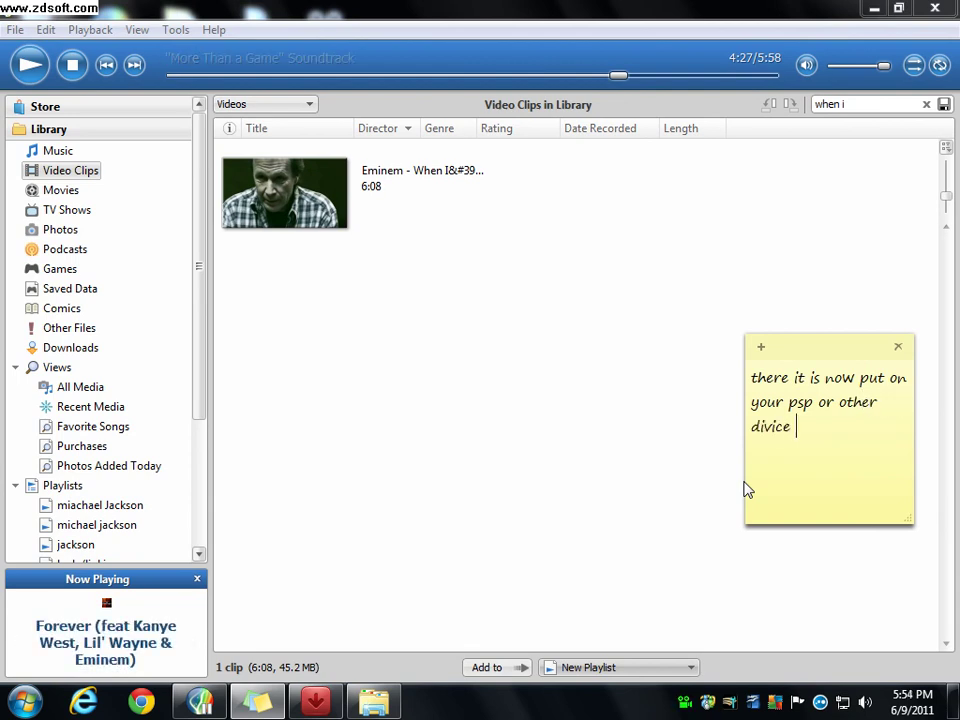
{"action": "type", "text": " byyyyyyyyyyyyyyyyyyyyyyyyyyyyyyyyyyyyyyyyyyy"}
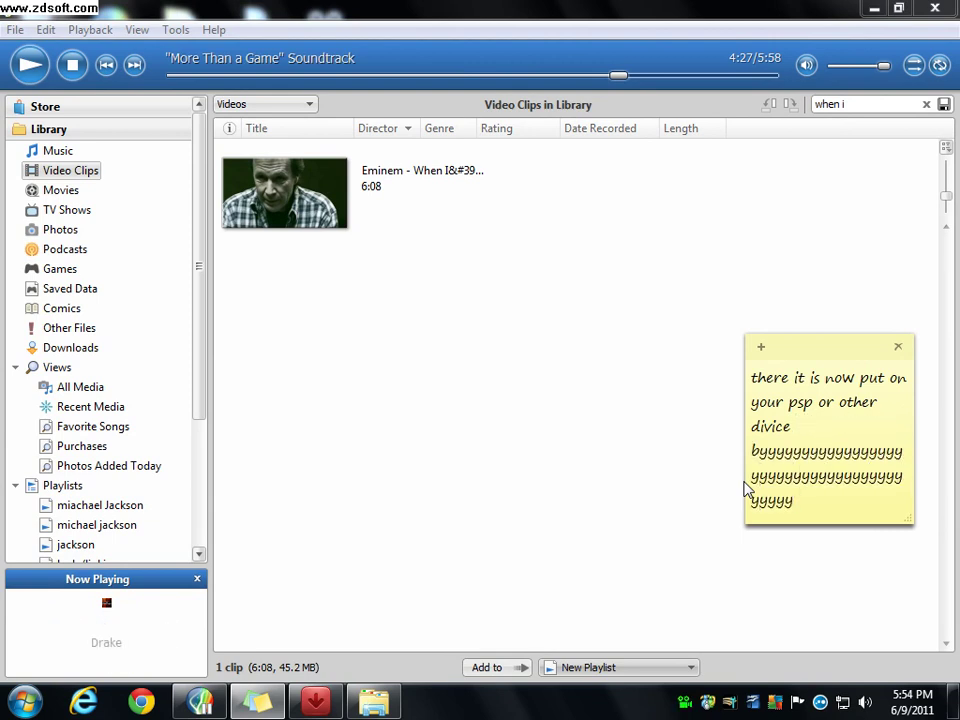
{"action": "left_click", "coordinate": [729, 560]}
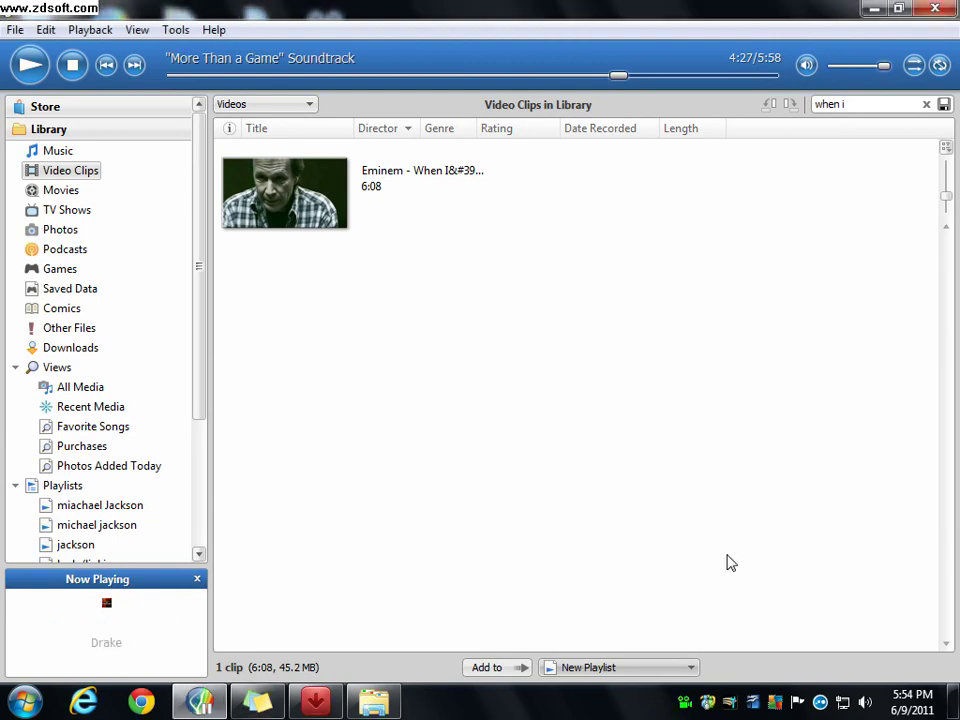